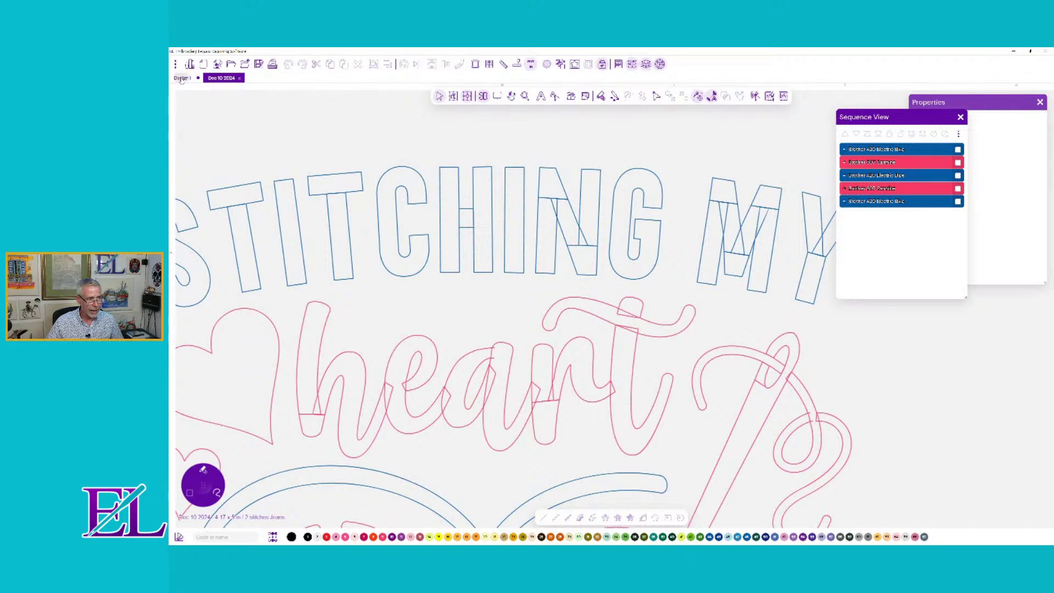
# - Convert the filled STITCHING MY lettering in Design 1 into unfilled outlines
pyautogui.click(182, 78)
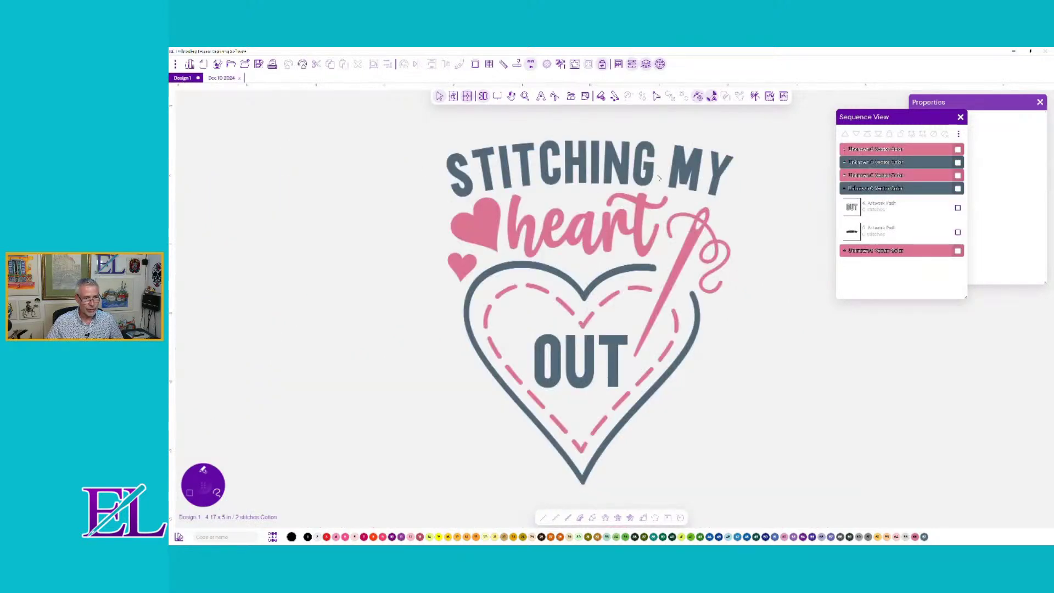
pyautogui.scroll(4, 625, 183)
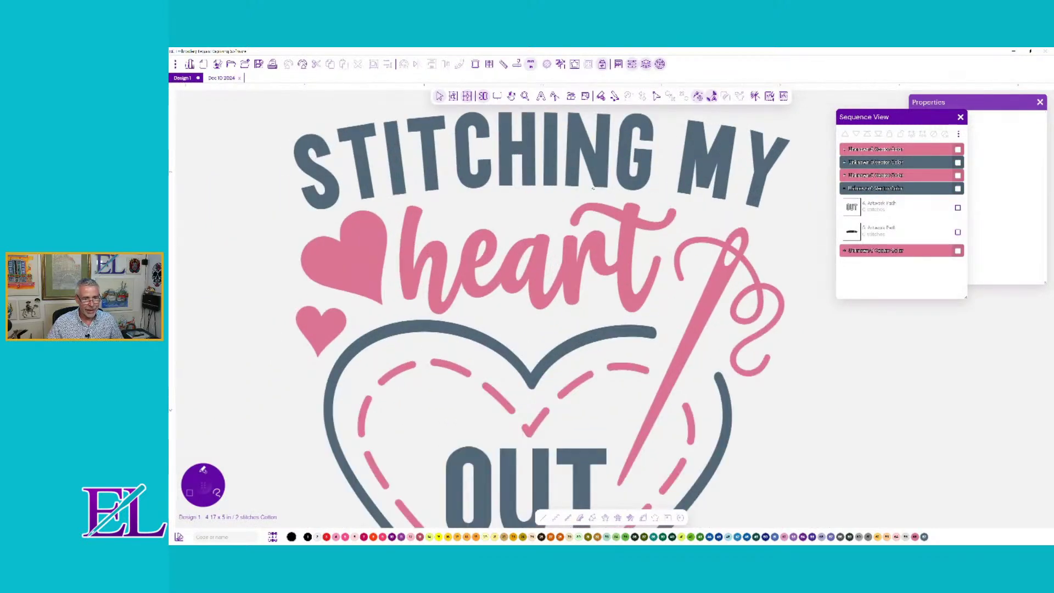
pyautogui.click(602, 188)
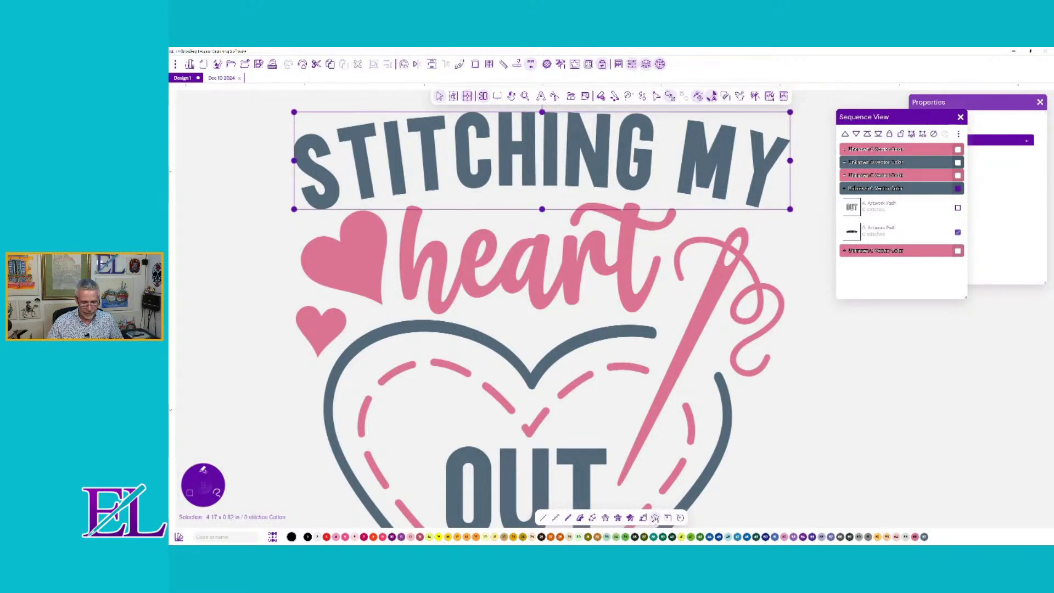
pyautogui.click(655, 518)
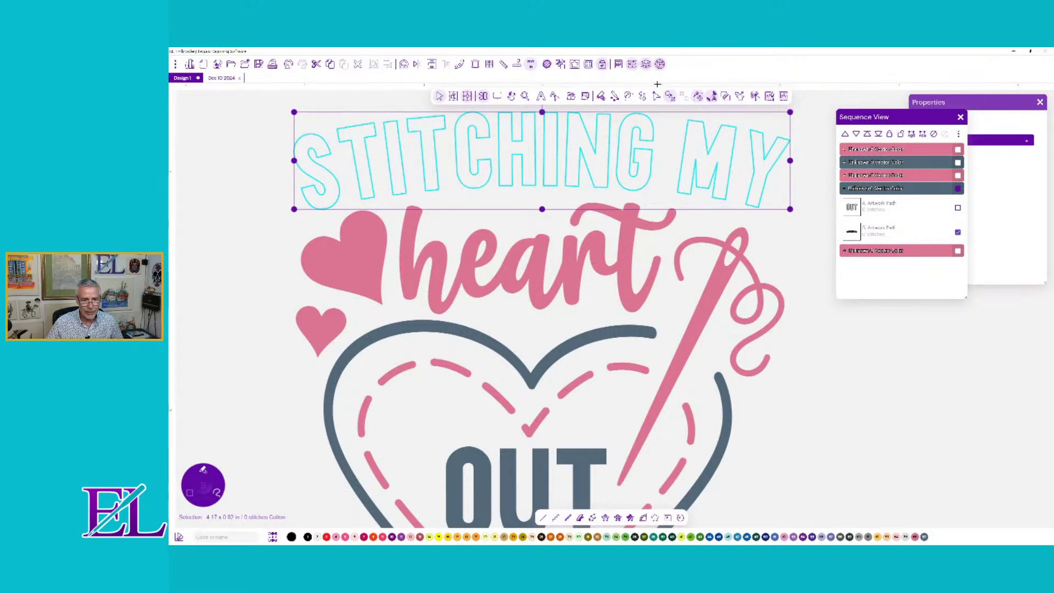
# - Break up the STITCHING MY outline into separate artwork paths, one per letter, and review them in the sequence
pyautogui.click(712, 97)
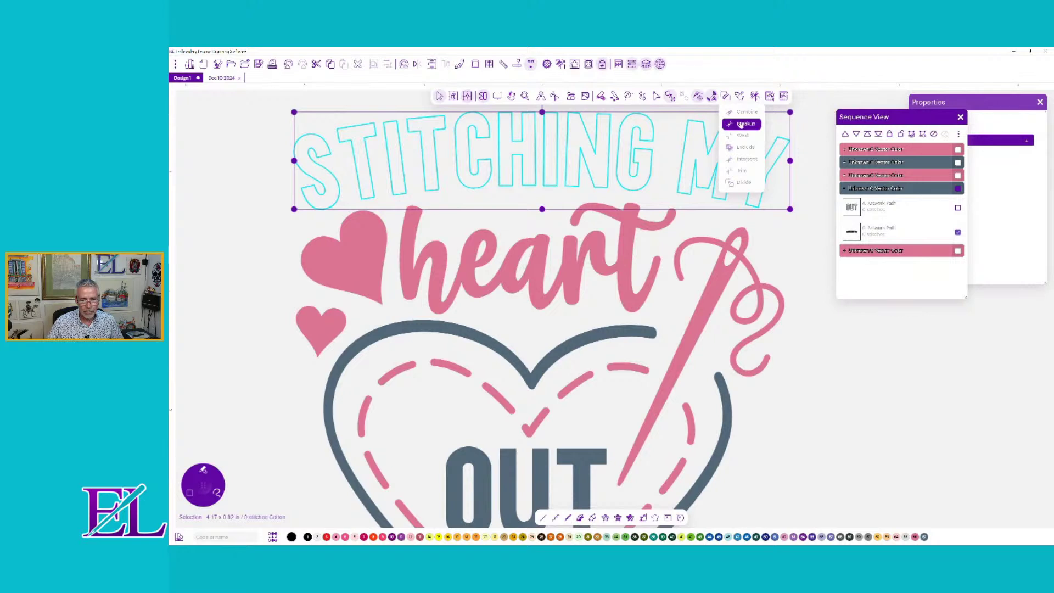
pyautogui.click(742, 129)
pyautogui.scroll(-5, 879, 241)
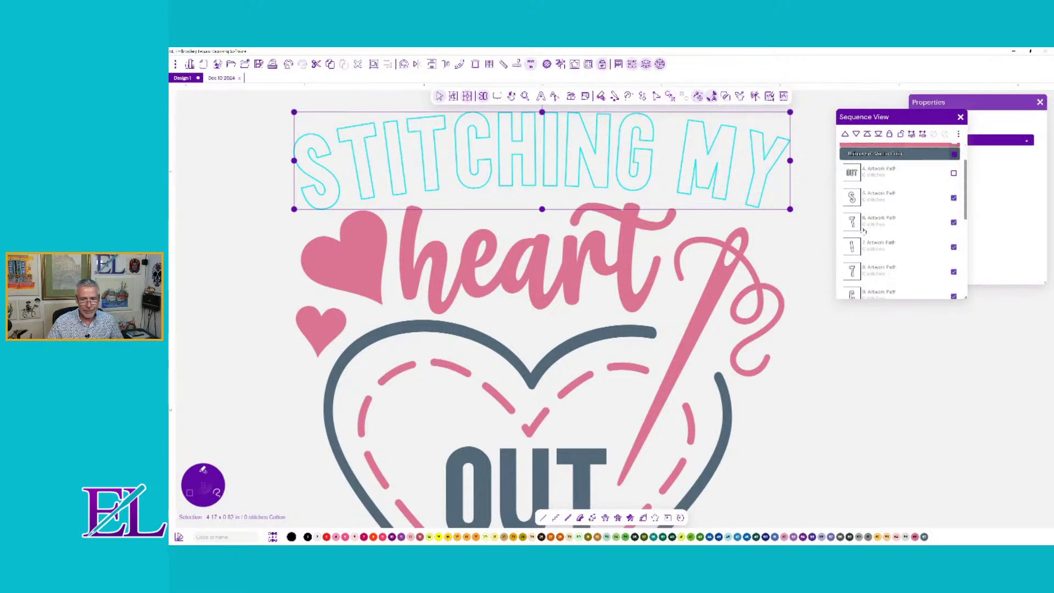
pyautogui.scroll(-3, 860, 236)
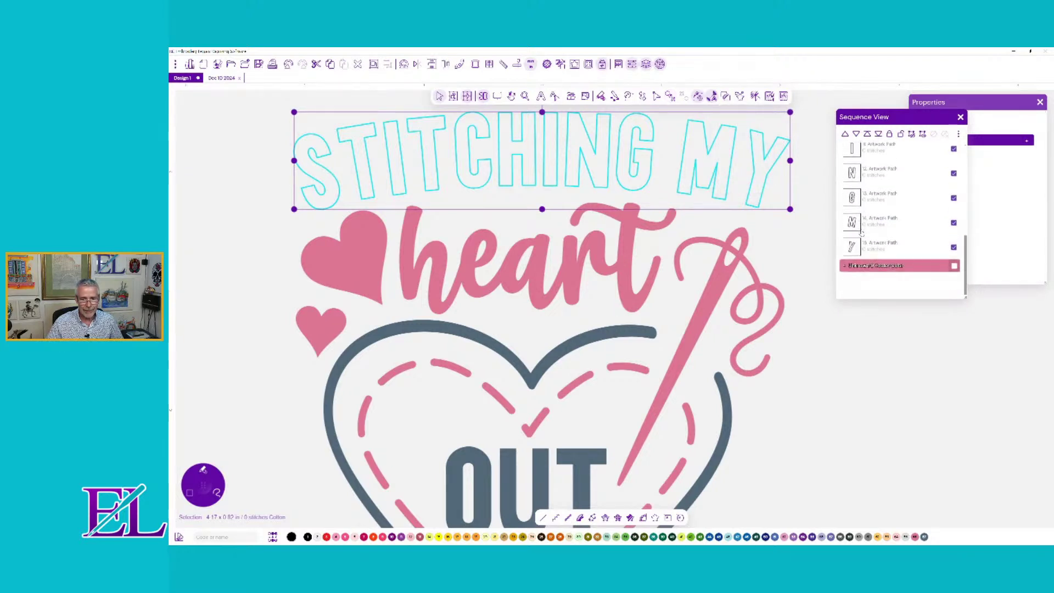
pyautogui.scroll(5, 852, 242)
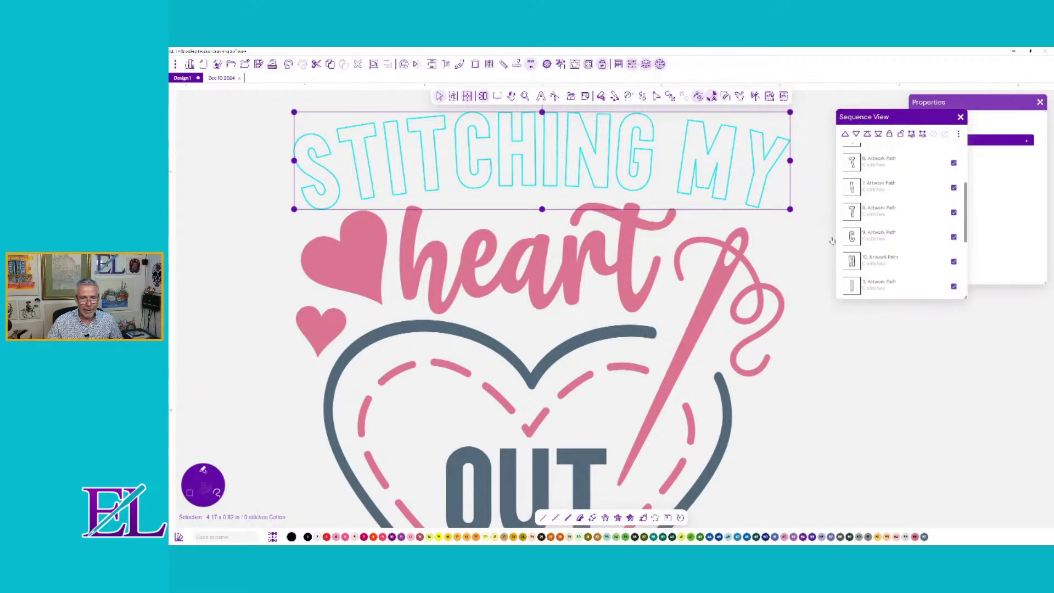
# - Slice the letter Y of MY straight across at the joint between its stem and the two upper arms
pyautogui.click(760, 234)
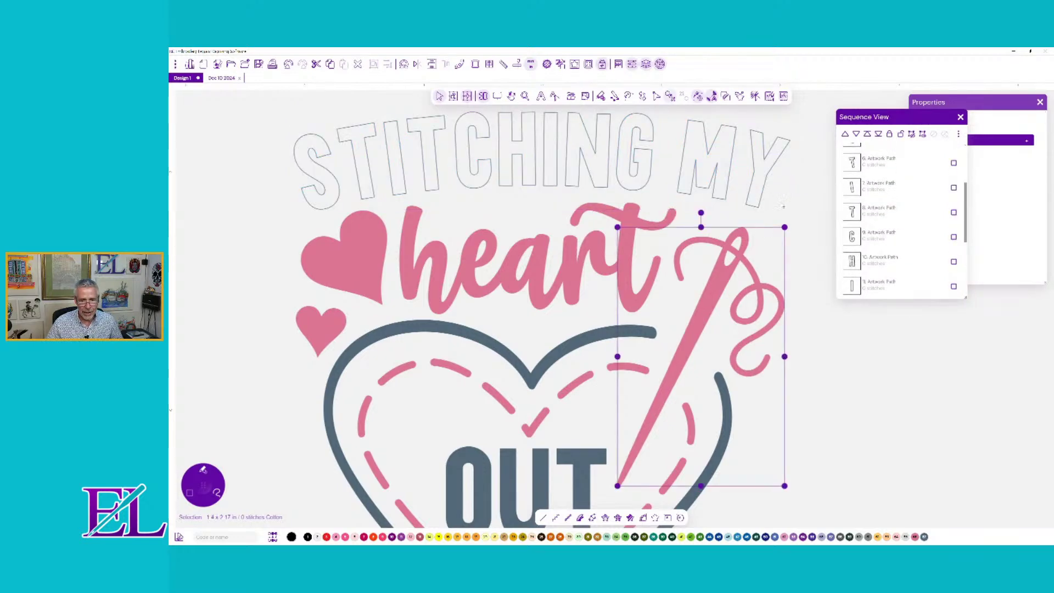
pyautogui.click(783, 205)
pyautogui.scroll(3, 771, 186)
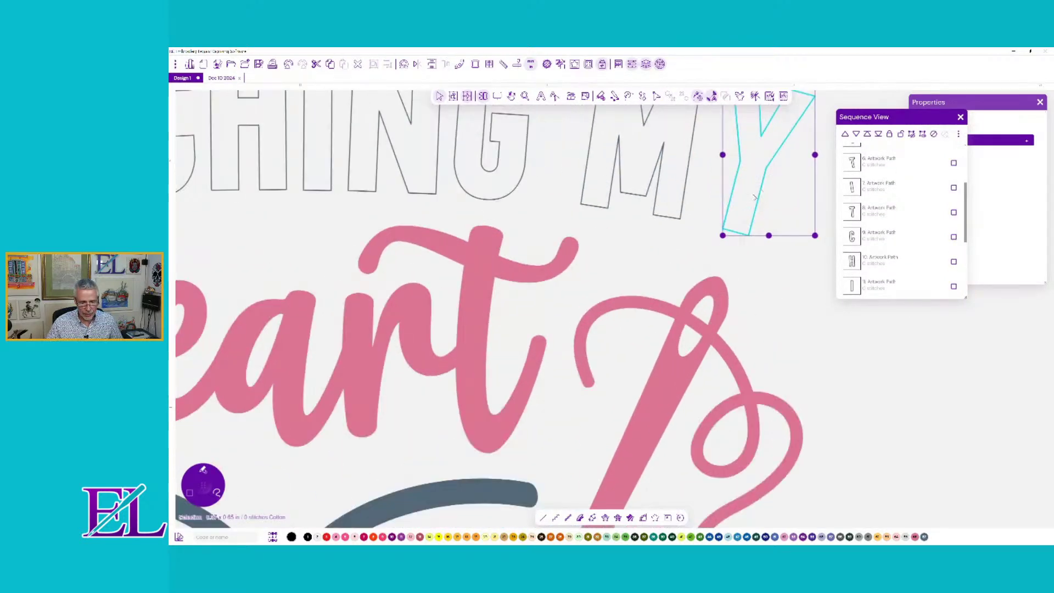
pyautogui.moveTo(725, 160); pyautogui.dragTo(596, 298)
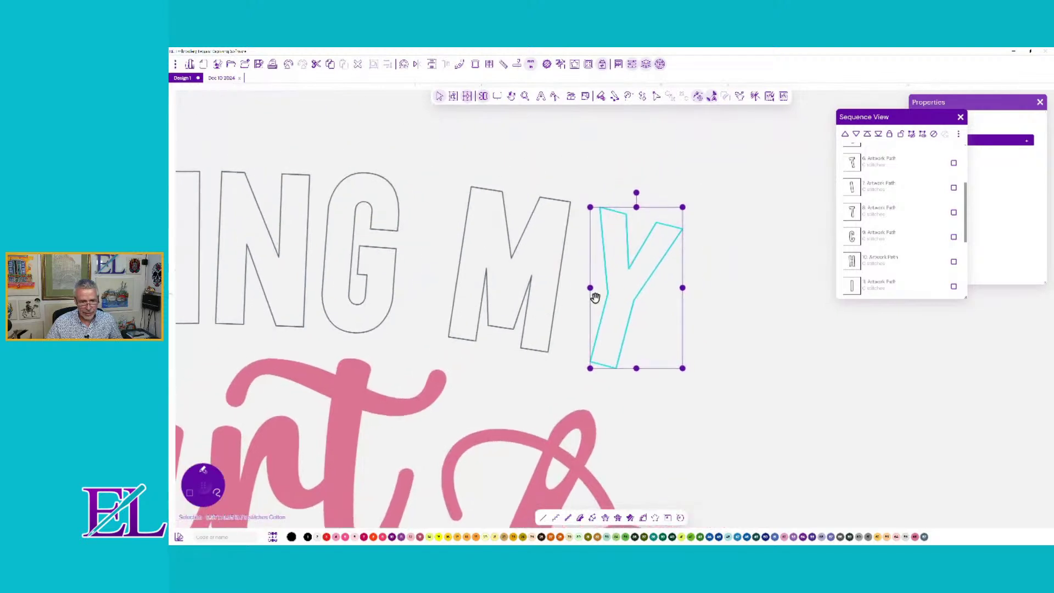
pyautogui.scroll(2, 647, 294)
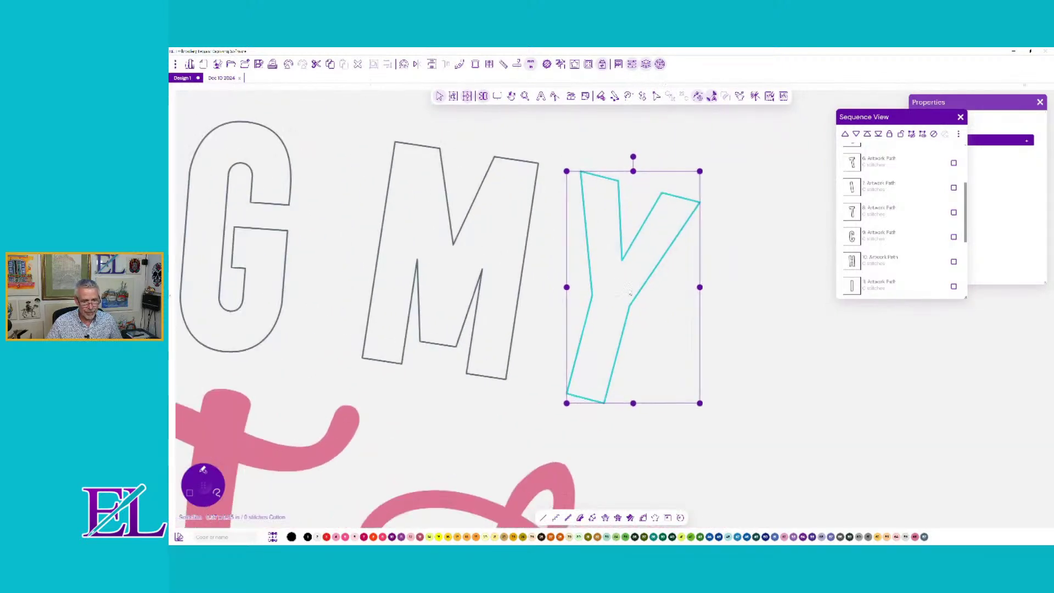
pyautogui.click(637, 171)
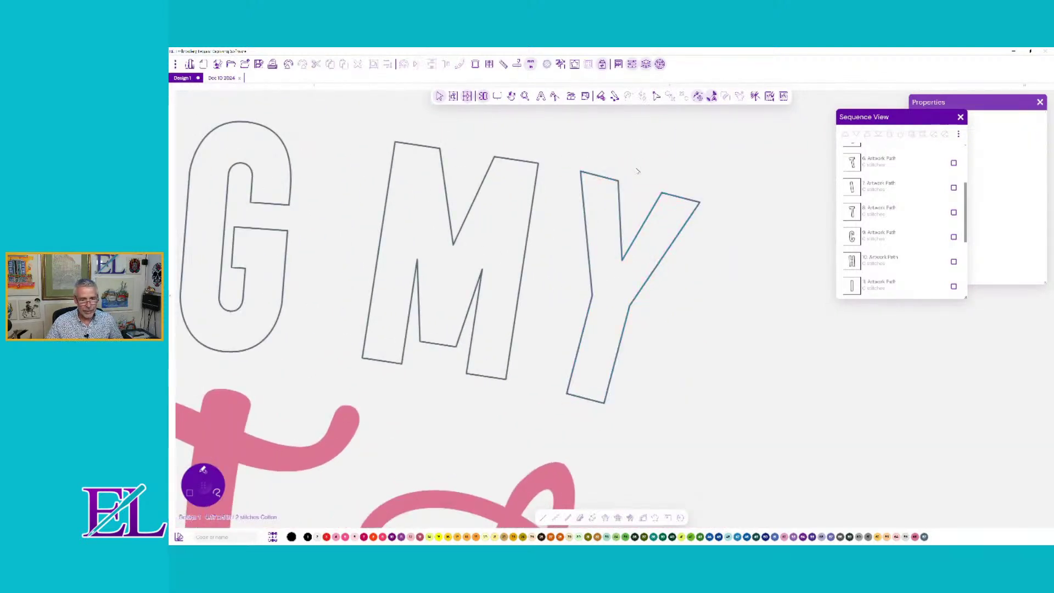
pyautogui.click(624, 243)
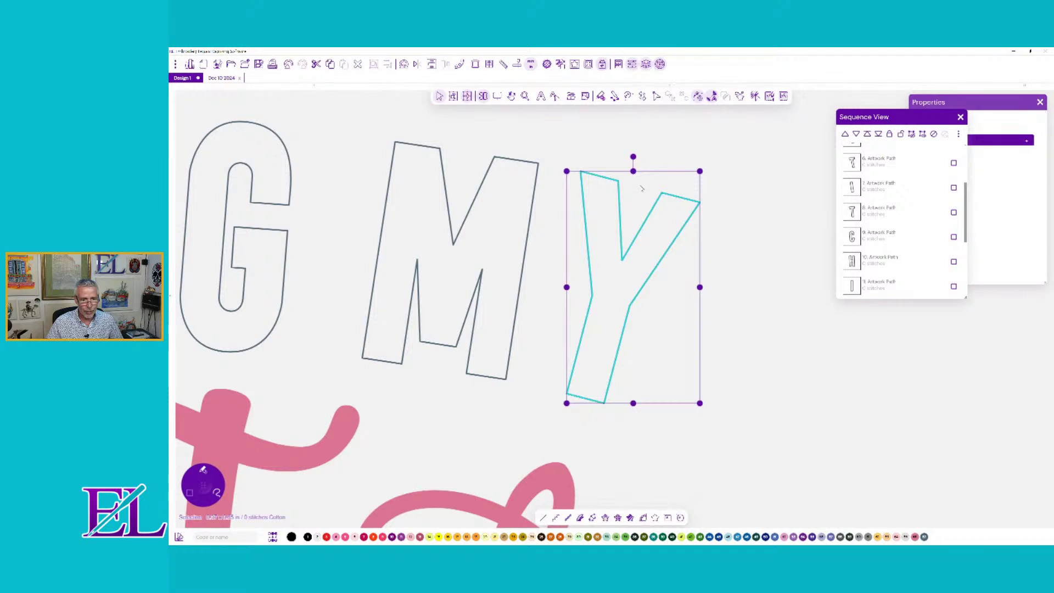
pyautogui.click(657, 97)
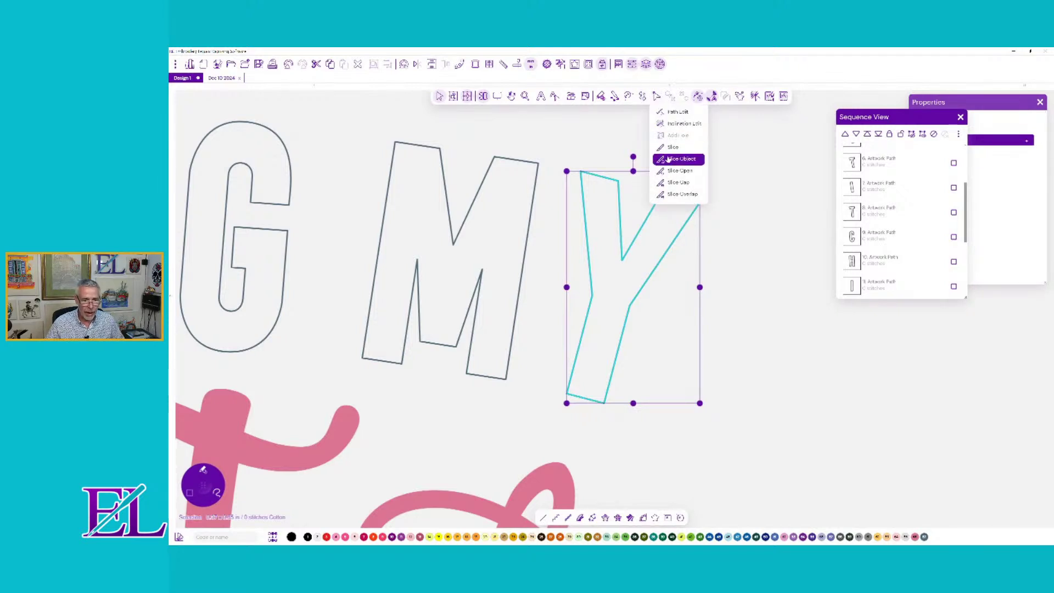
pyautogui.click(672, 148)
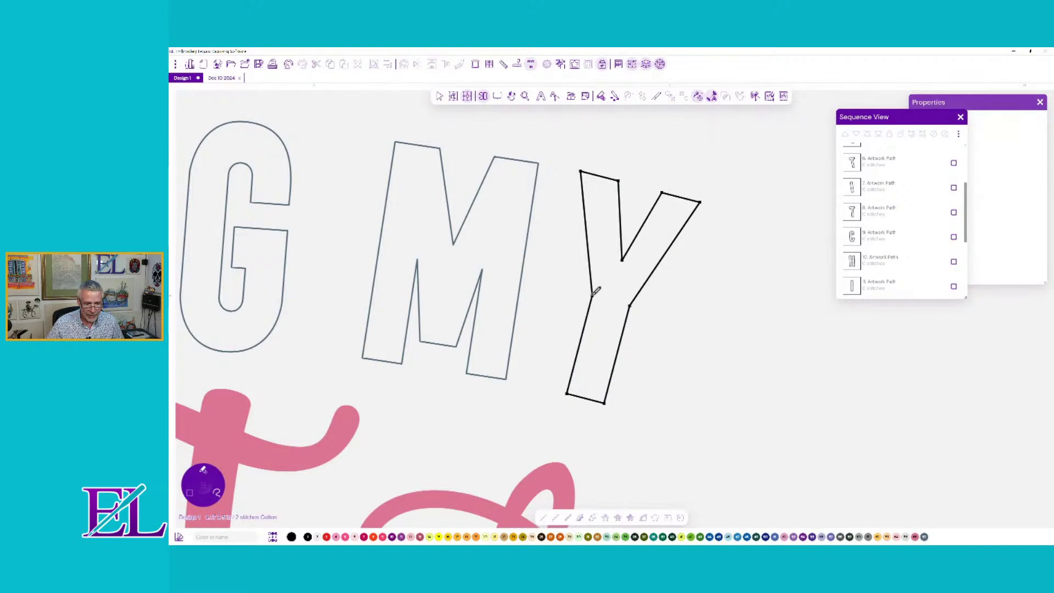
pyautogui.moveTo(602, 296); pyautogui.dragTo(635, 302)
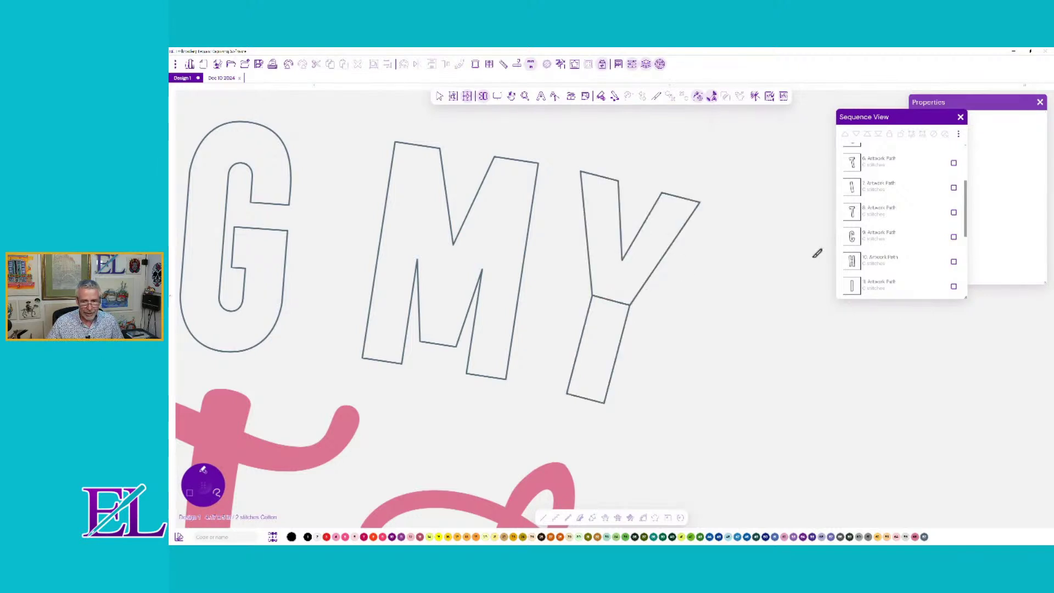
# - Slice the upper part of the Y from its inner notch down to the right end of the stem cut, separating the two arms
pyautogui.scroll(-5, 955, 242)
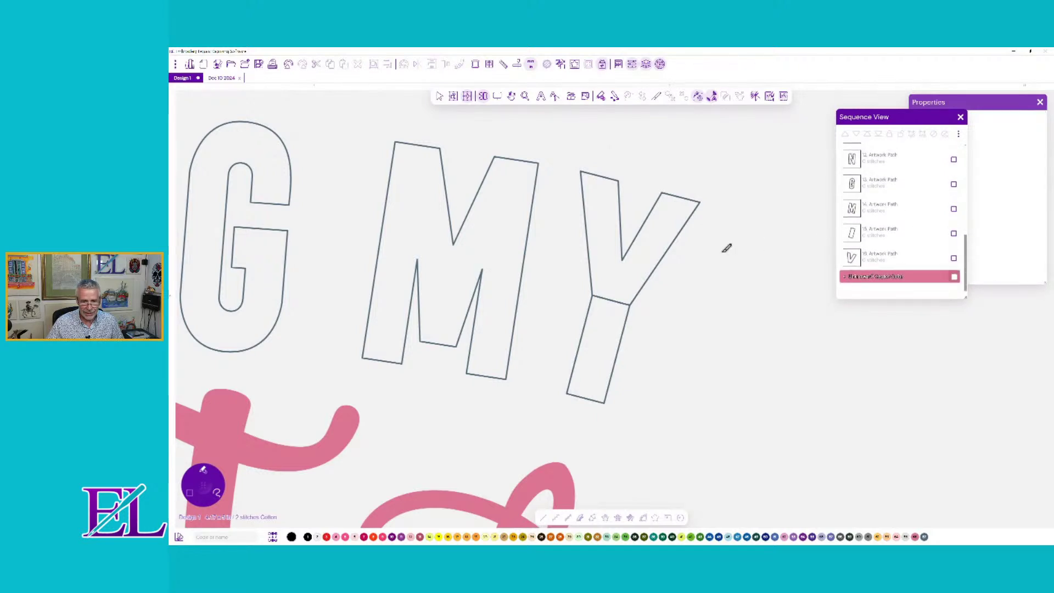
pyautogui.click(621, 212)
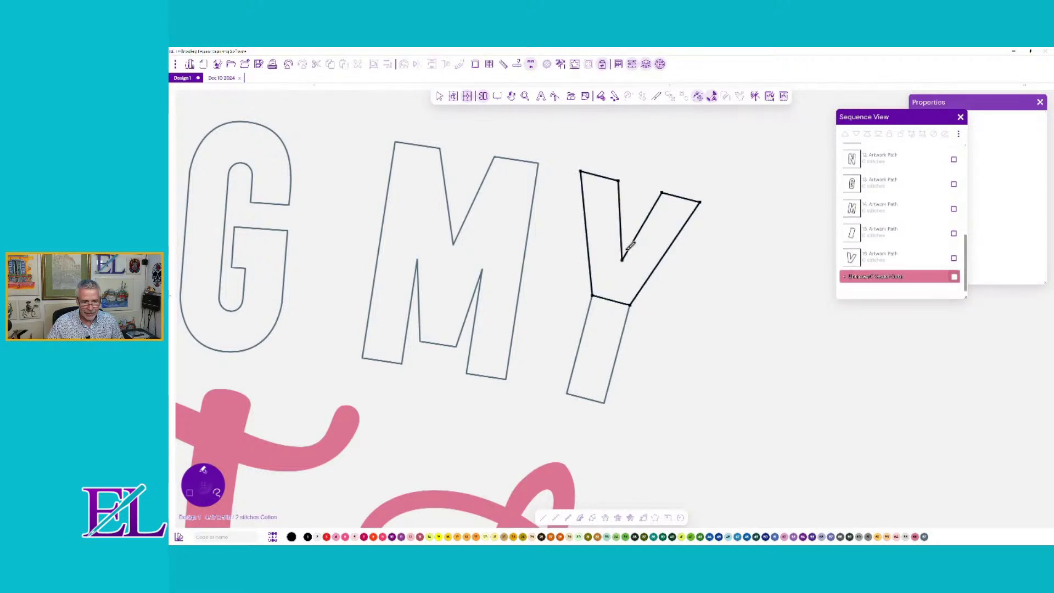
pyautogui.moveTo(623, 260); pyautogui.dragTo(628, 302)
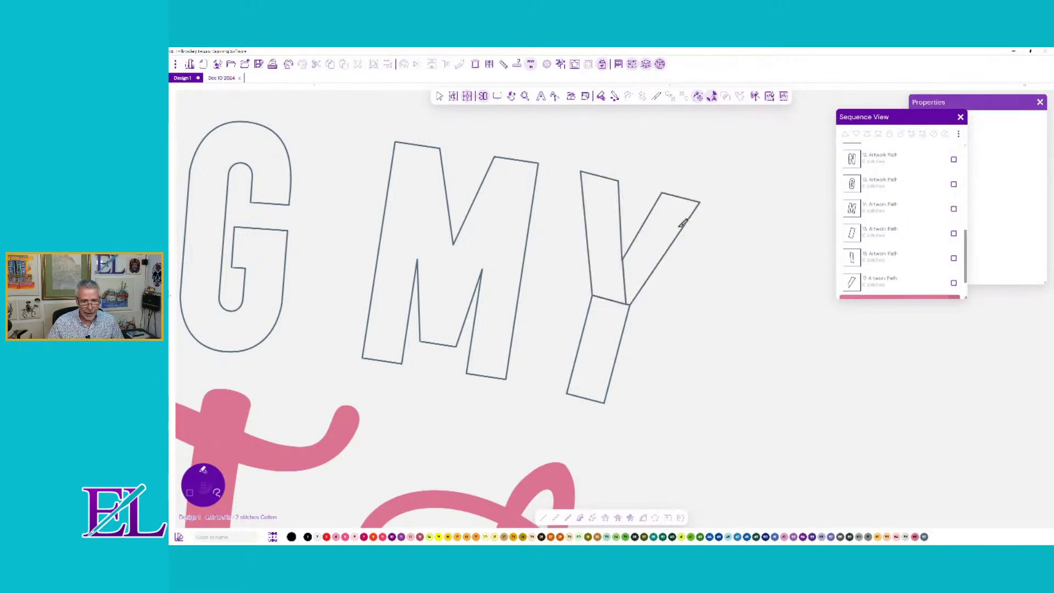
# - Edit the path of the Y's right arm, moving its lower inner corner near the stem's upper-left corner so it overlaps the left arm
pyautogui.click(439, 97)
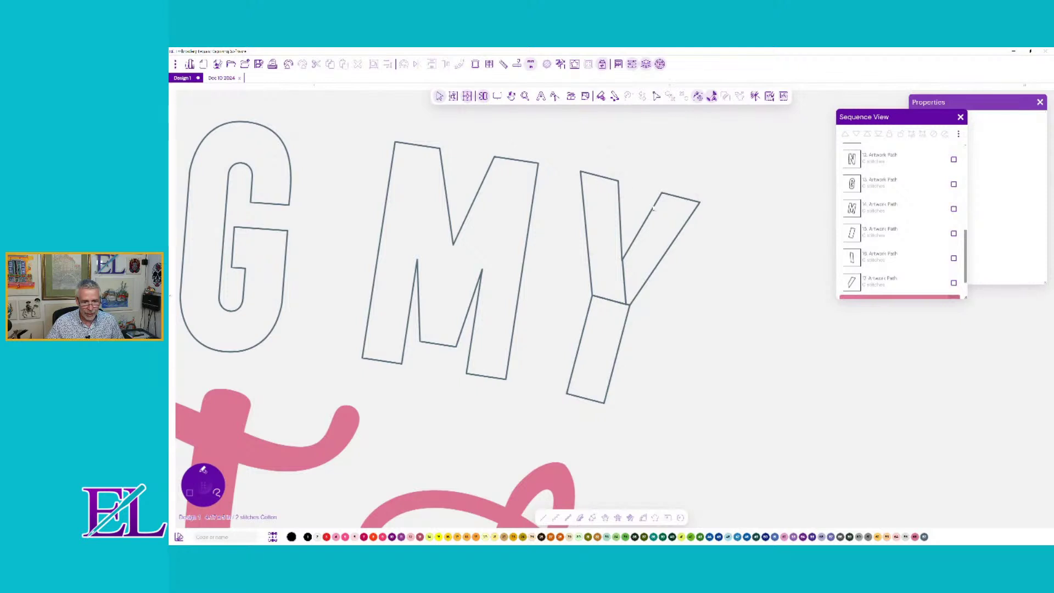
pyautogui.click(654, 209)
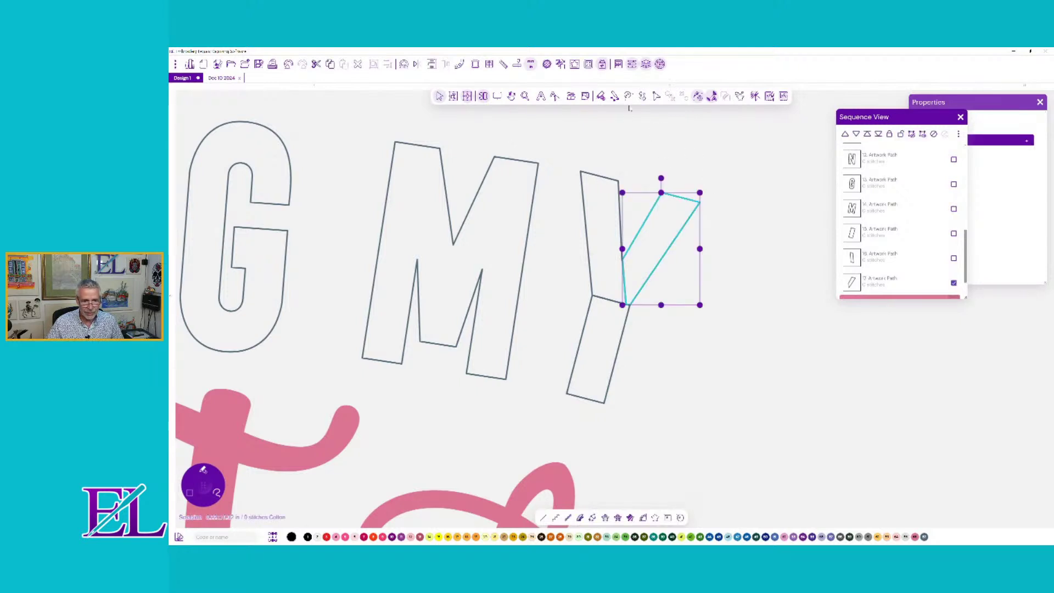
pyautogui.click(657, 97)
pyautogui.click(677, 109)
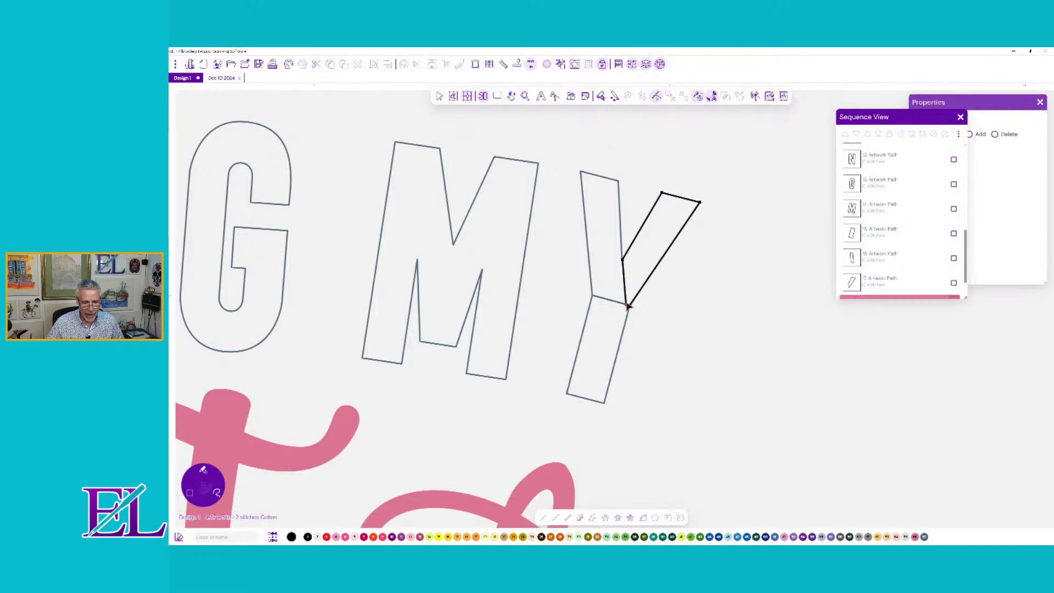
pyautogui.moveTo(628, 306); pyautogui.dragTo(599, 297)
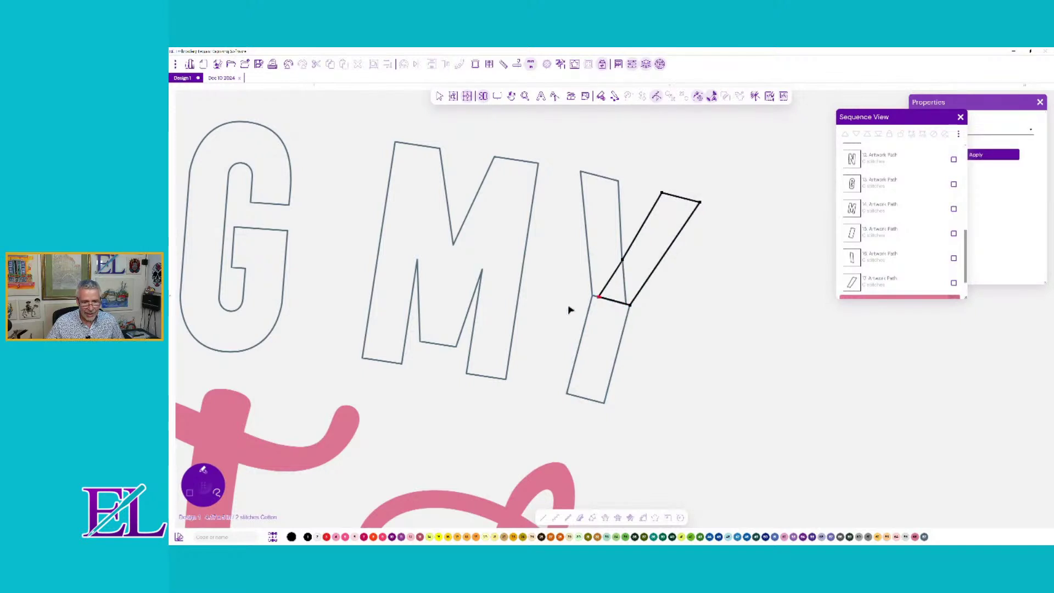
pyautogui.click(556, 298)
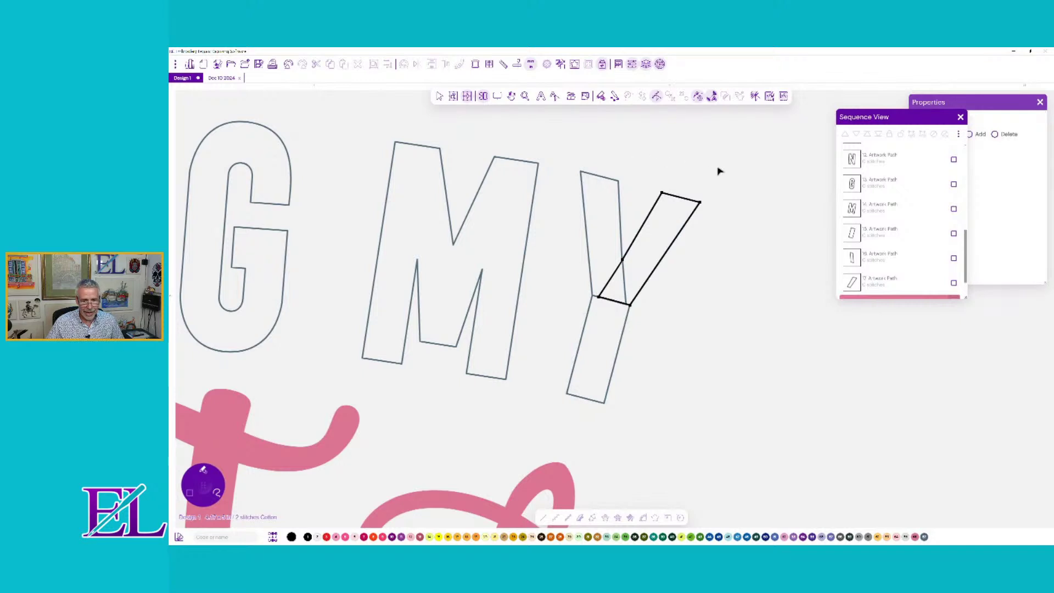
pyautogui.click(439, 97)
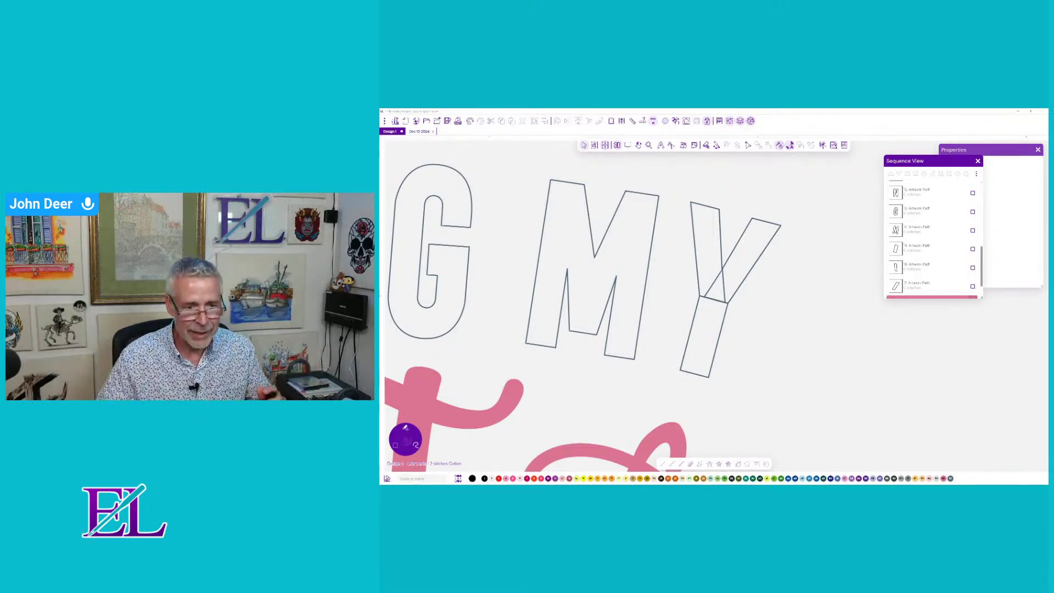
pyautogui.scroll(-8, 626, 298)
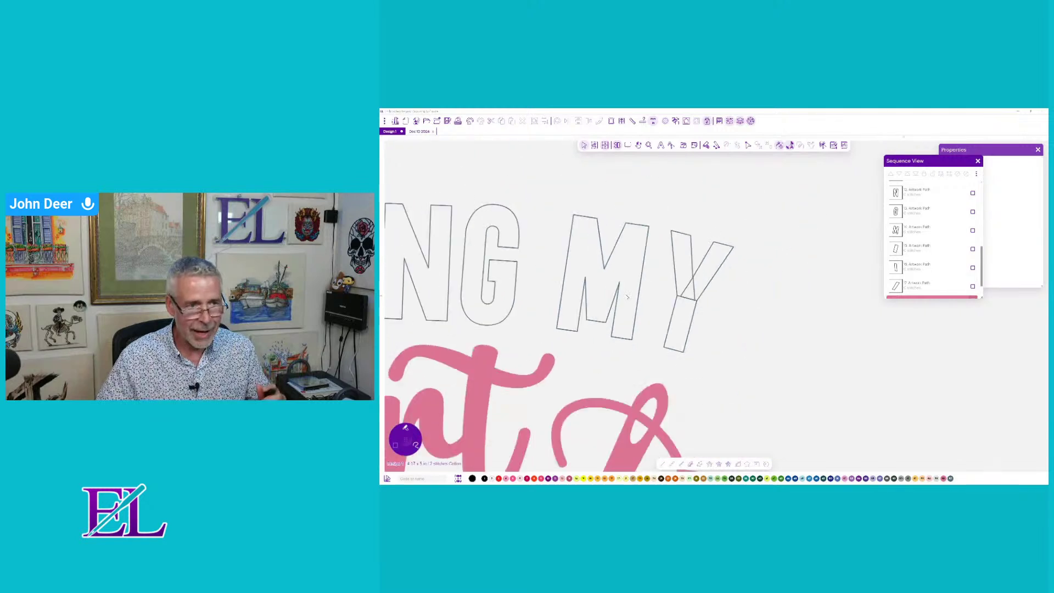
pyautogui.scroll(-1, 627, 298)
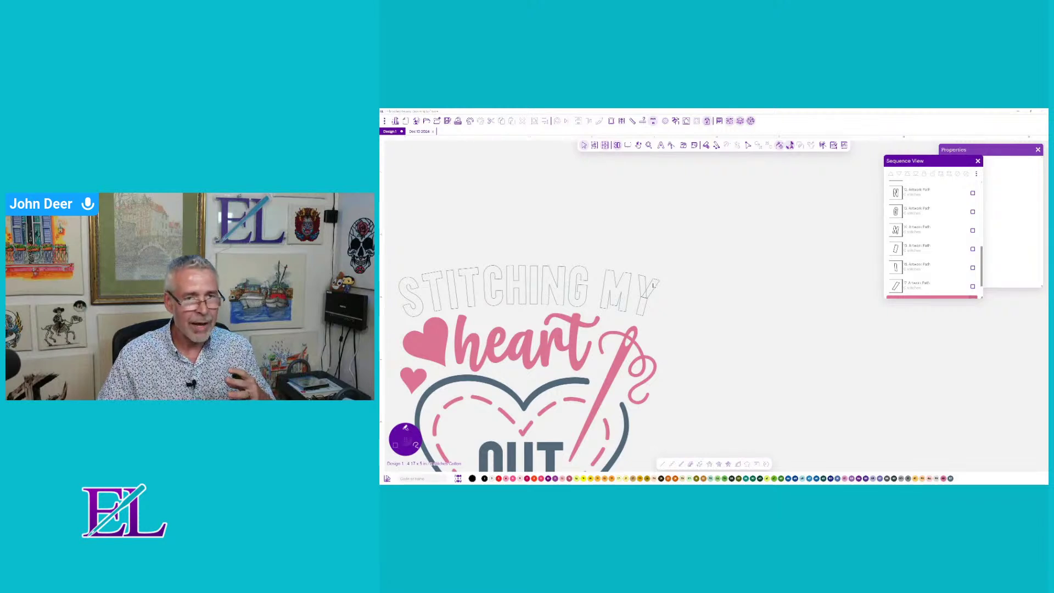
pyautogui.scroll(2, 593, 298)
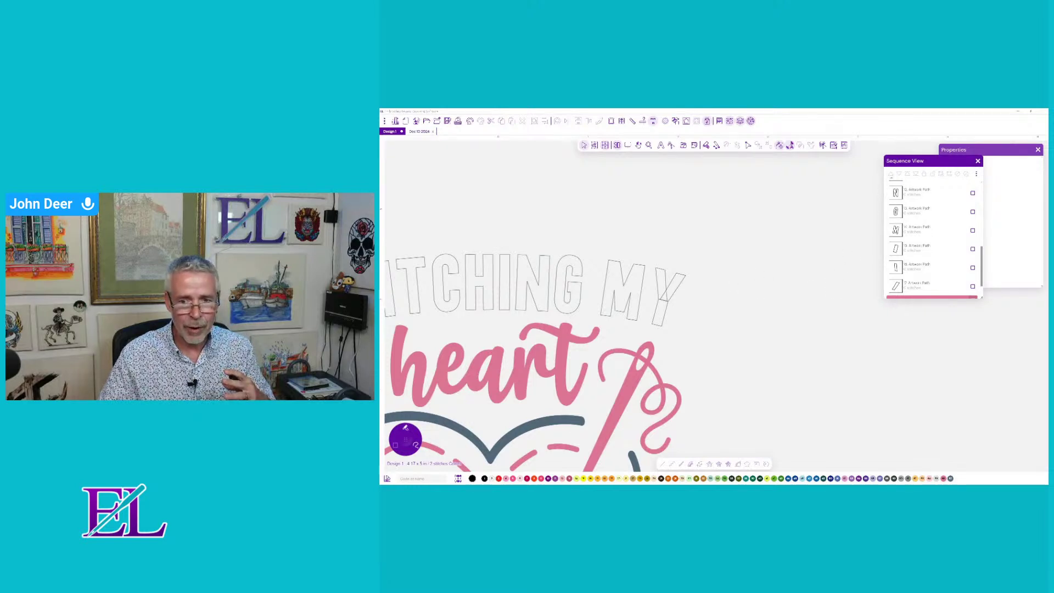
pyautogui.scroll(5, 934, 245)
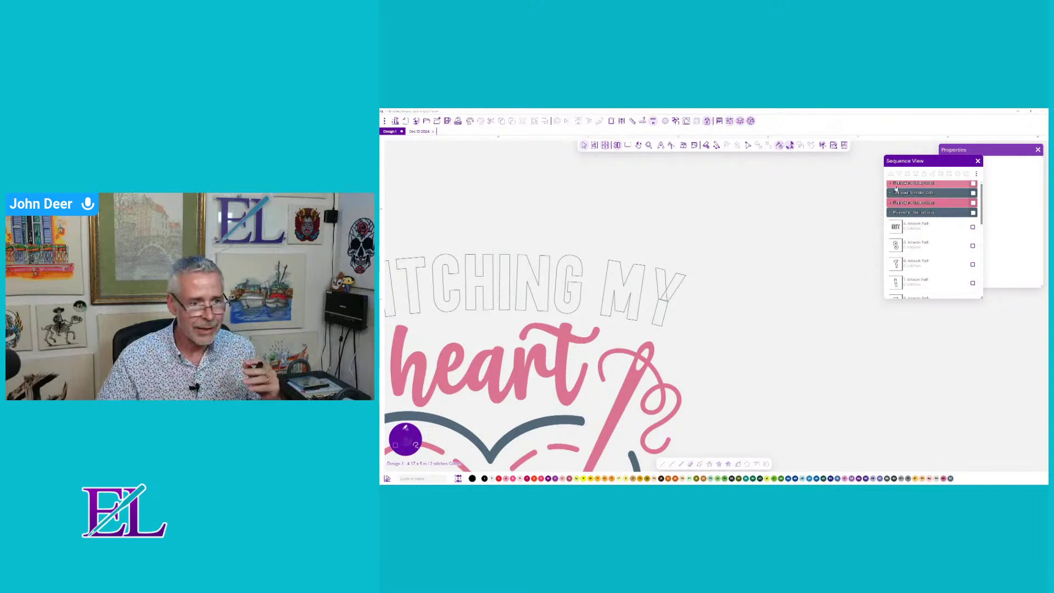
# - In the Dec 10 2024 design, expand the first colour group and select the O of OUT to examine the sequence
pyautogui.click(421, 131)
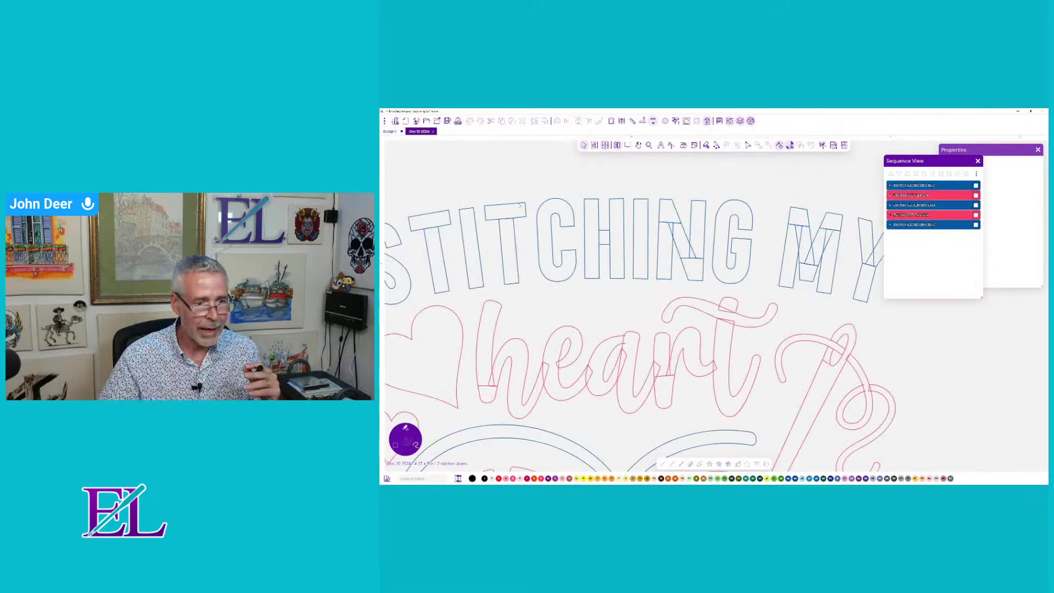
pyautogui.scroll(-1, 642, 285)
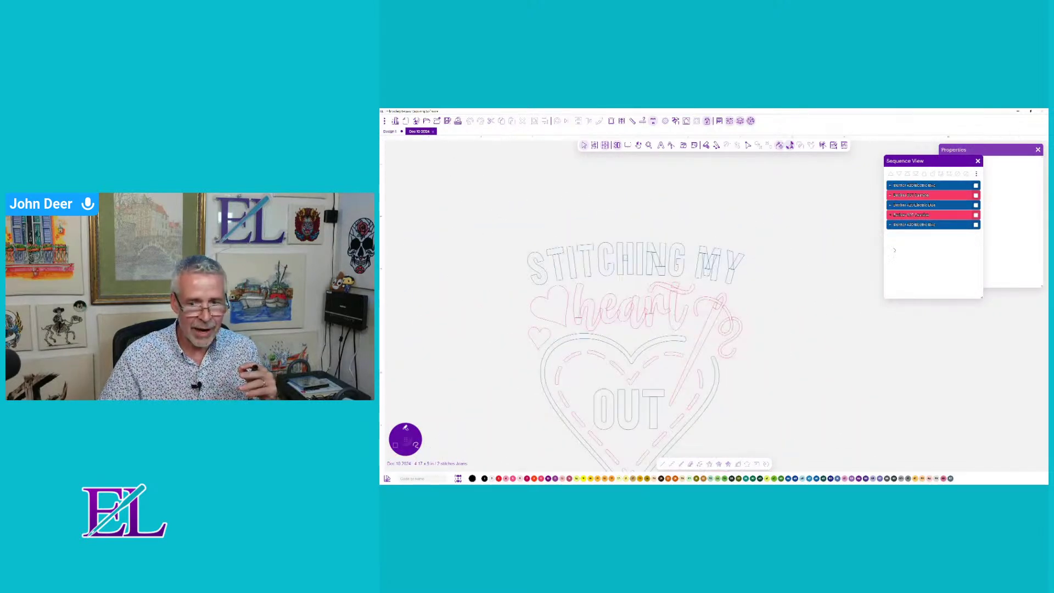
pyautogui.click(890, 187)
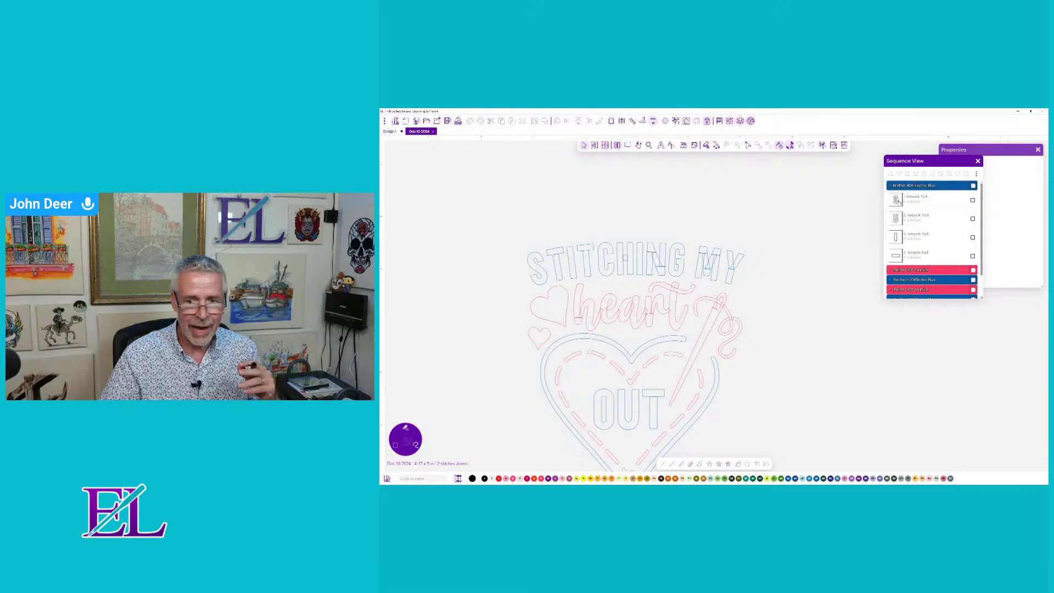
pyautogui.click(898, 201)
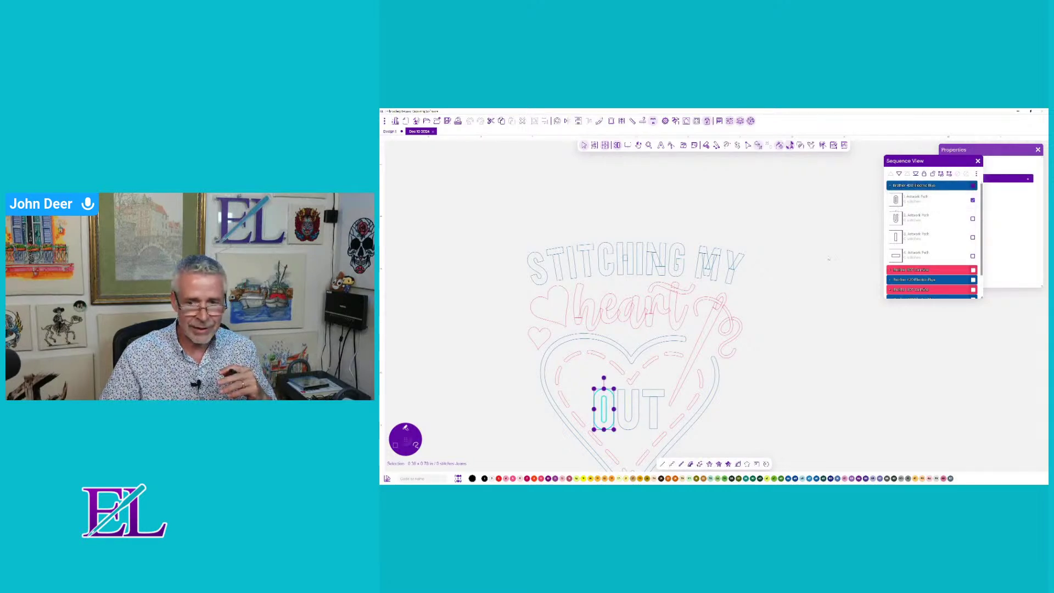
pyautogui.scroll(3, 696, 423)
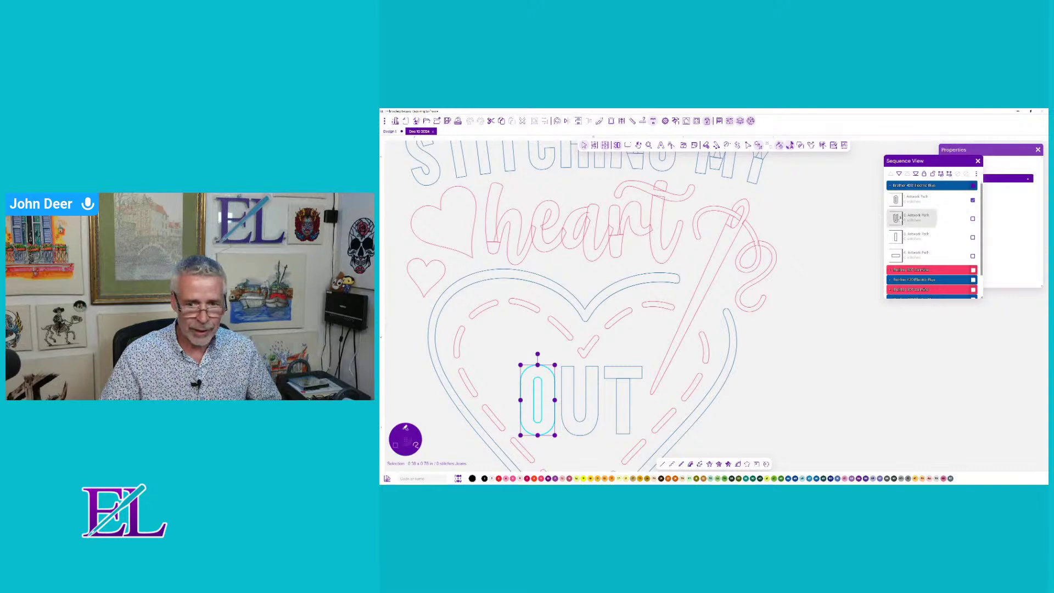
# - Examine the stitching order of the U, the T parts and the first dashes along the heart's right side in the sequence
pyautogui.click(897, 218)
pyautogui.click(896, 237)
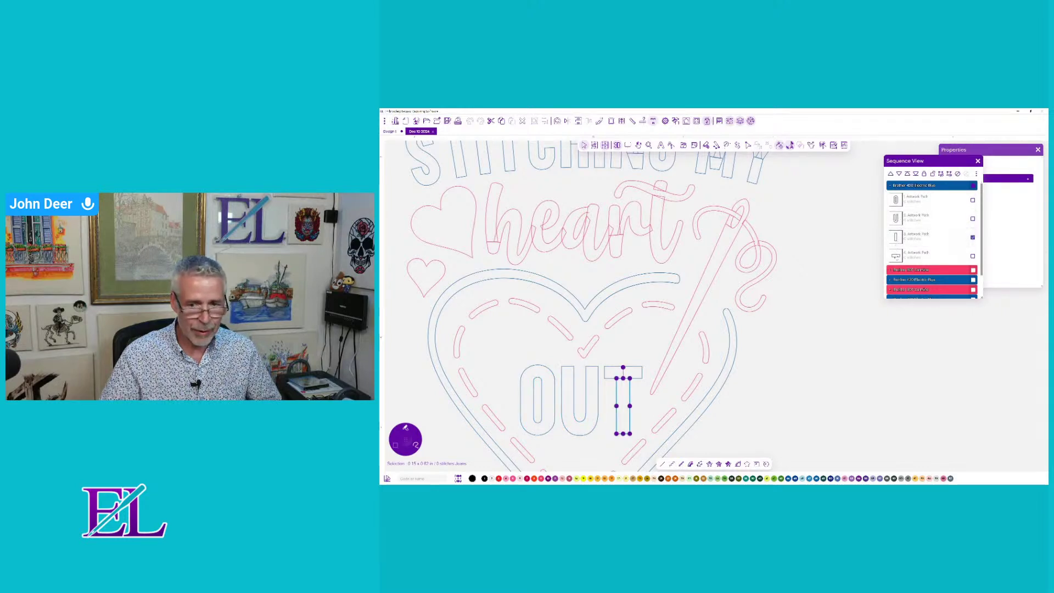
pyautogui.click(896, 256)
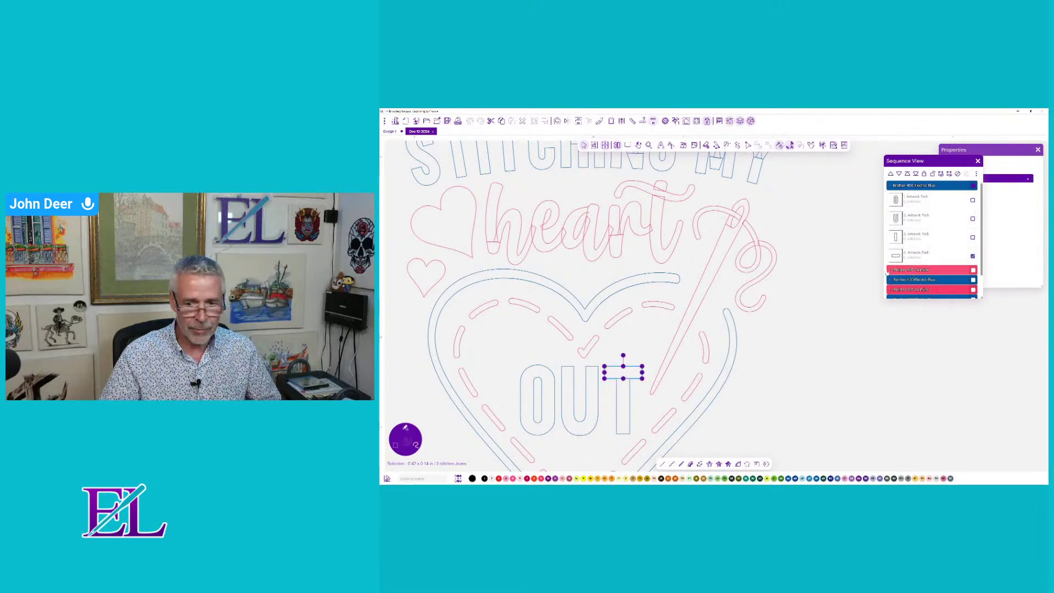
pyautogui.click(890, 270)
pyautogui.click(896, 283)
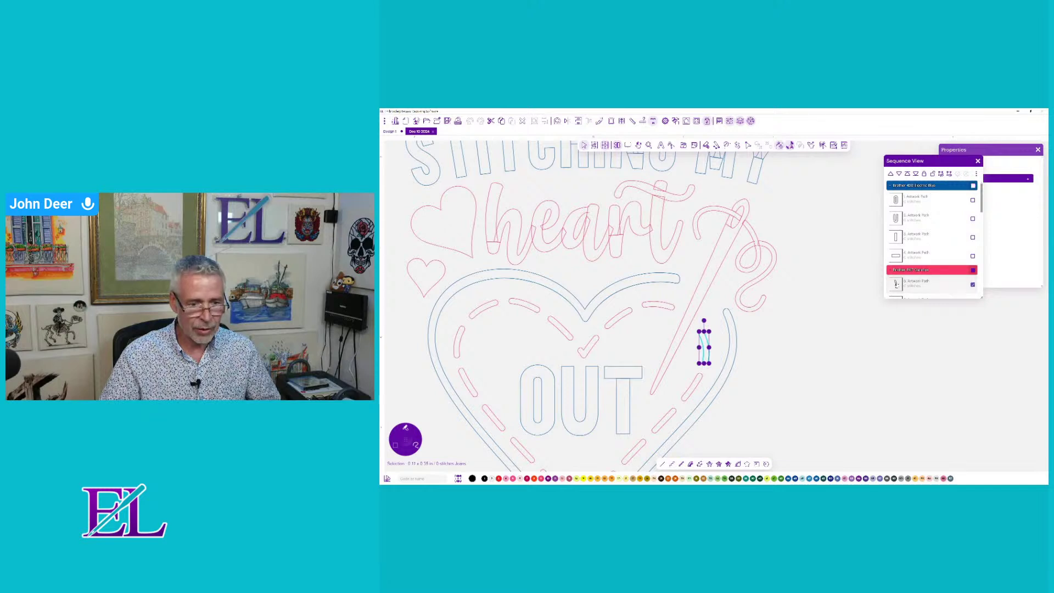
pyautogui.scroll(-1, 901, 283)
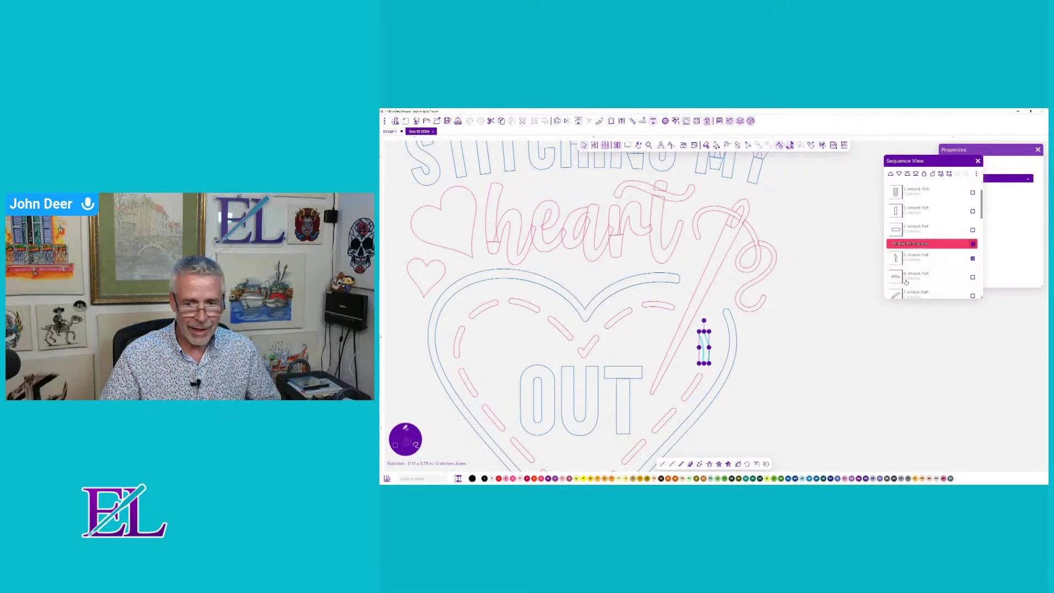
pyautogui.click(893, 276)
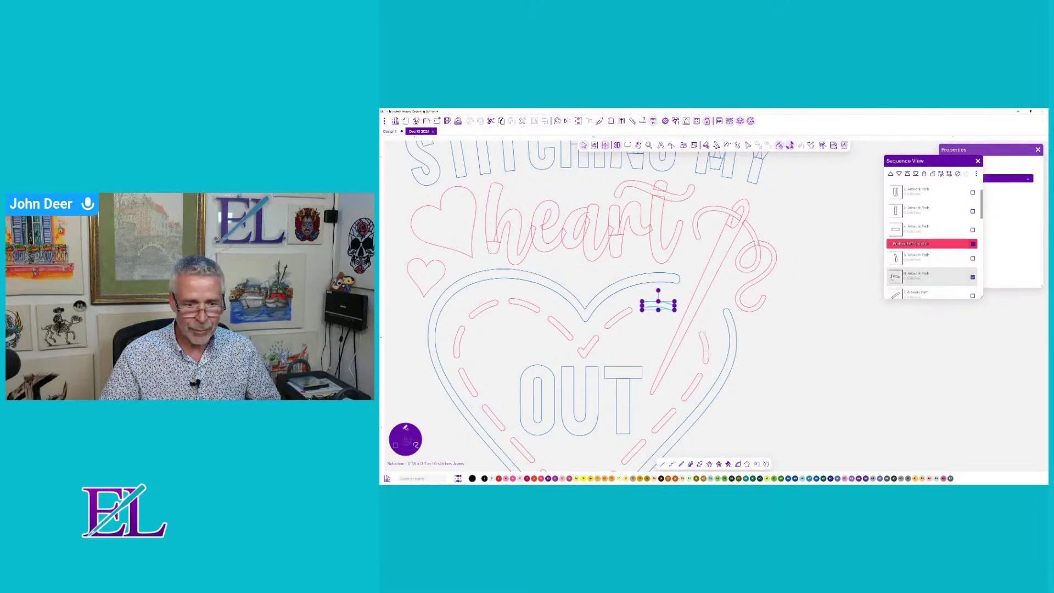
pyautogui.click(926, 259)
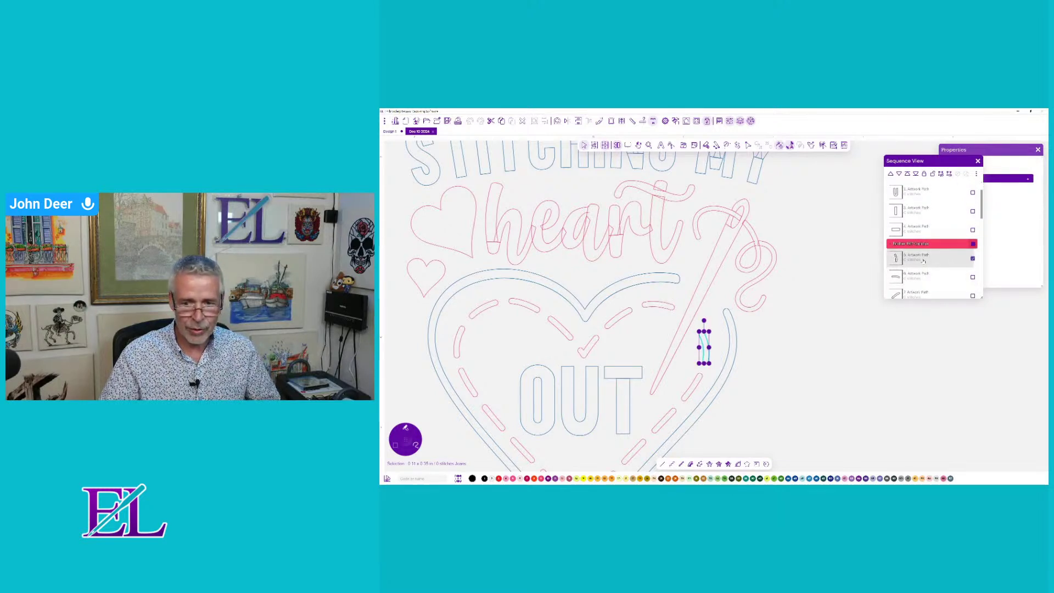
pyautogui.click(664, 306)
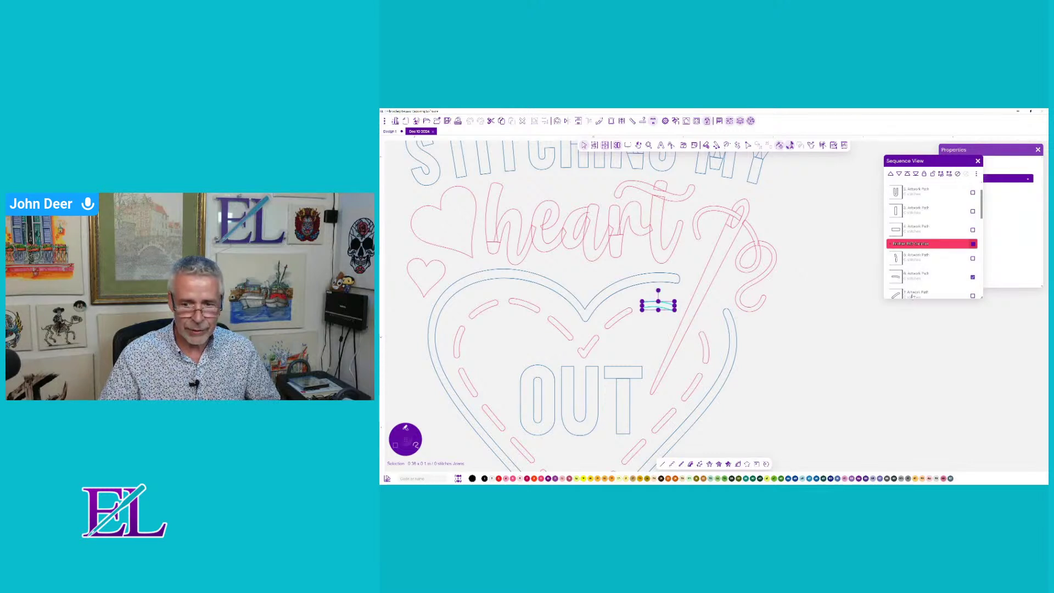
pyautogui.click(910, 259)
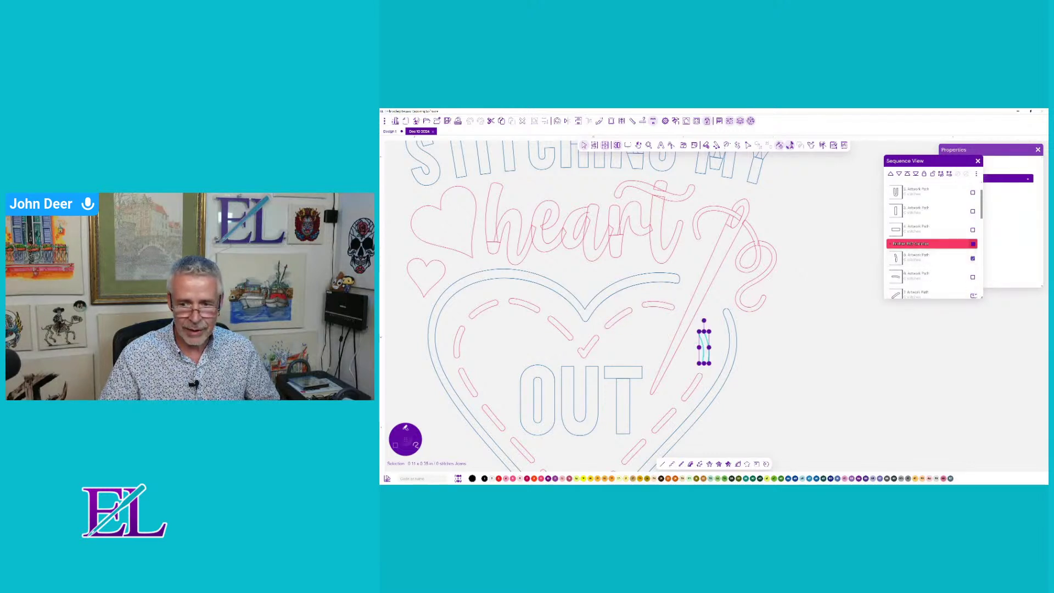
# - Enlarge the Sequence View and move the upper dash on the heart's right side to the end of its pink colour group
pyautogui.moveTo(979, 298); pyautogui.dragTo(986, 438)
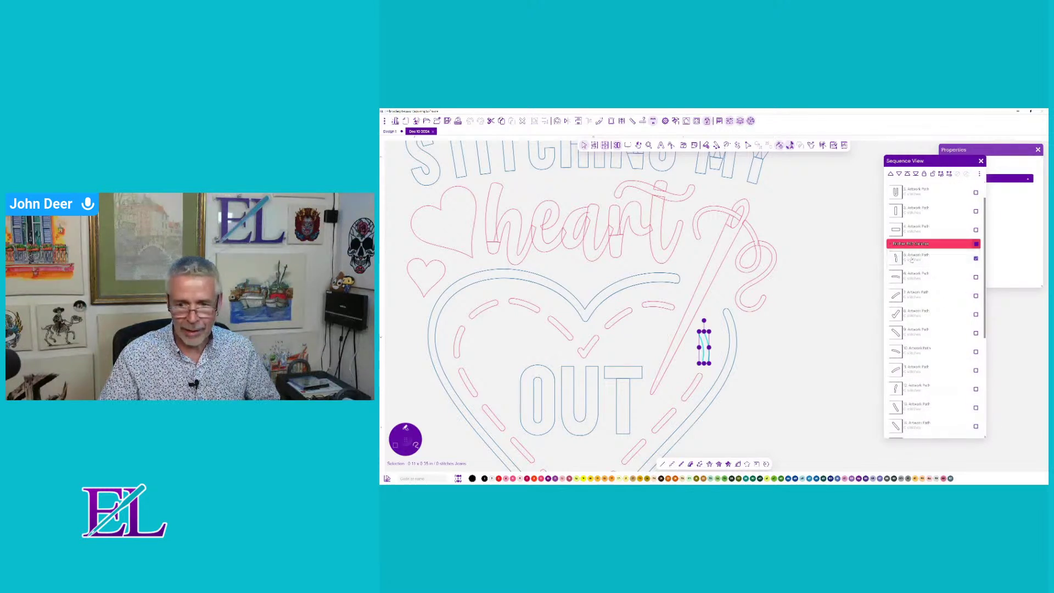
pyautogui.moveTo(912, 260); pyautogui.dragTo(921, 433)
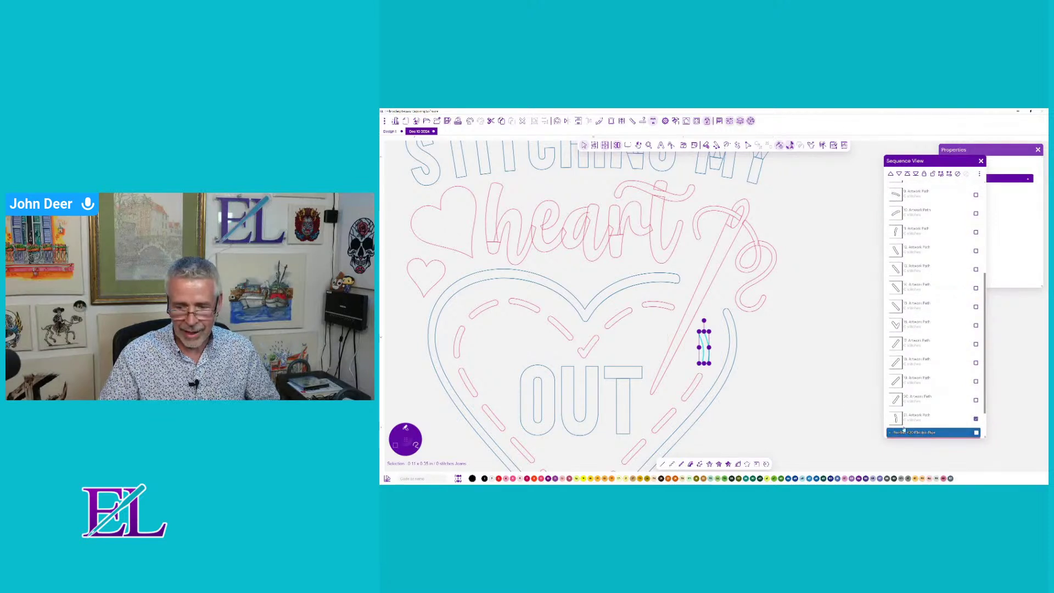
pyautogui.click(911, 398)
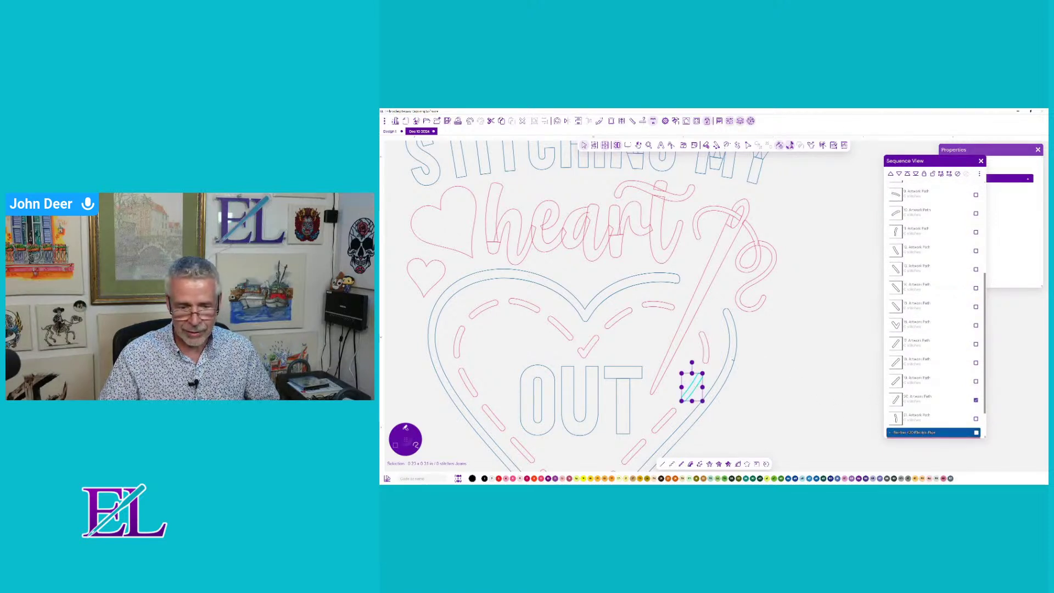
pyautogui.click(703, 350)
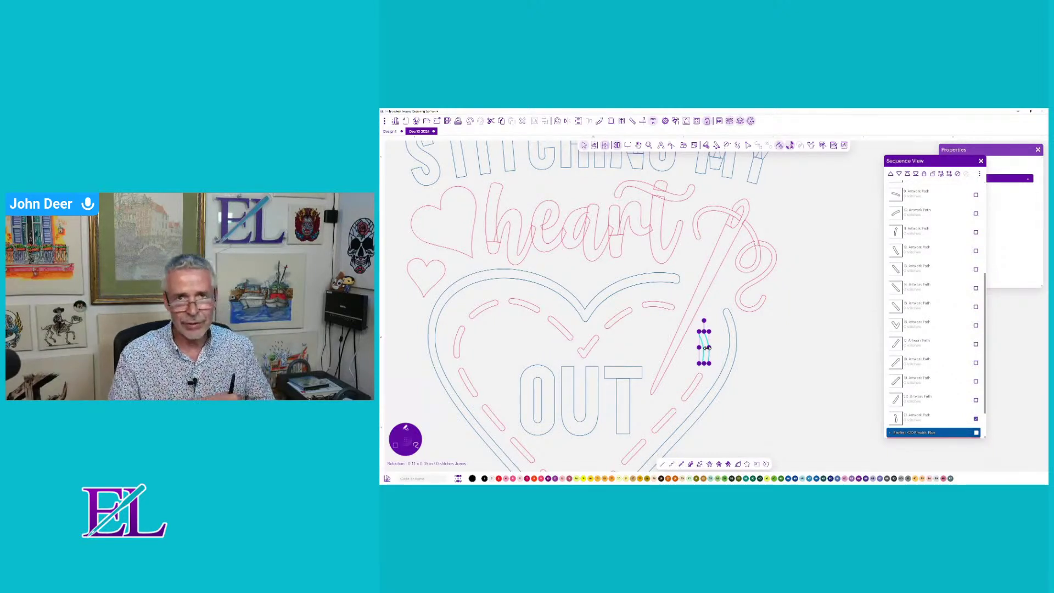
pyautogui.click(667, 388)
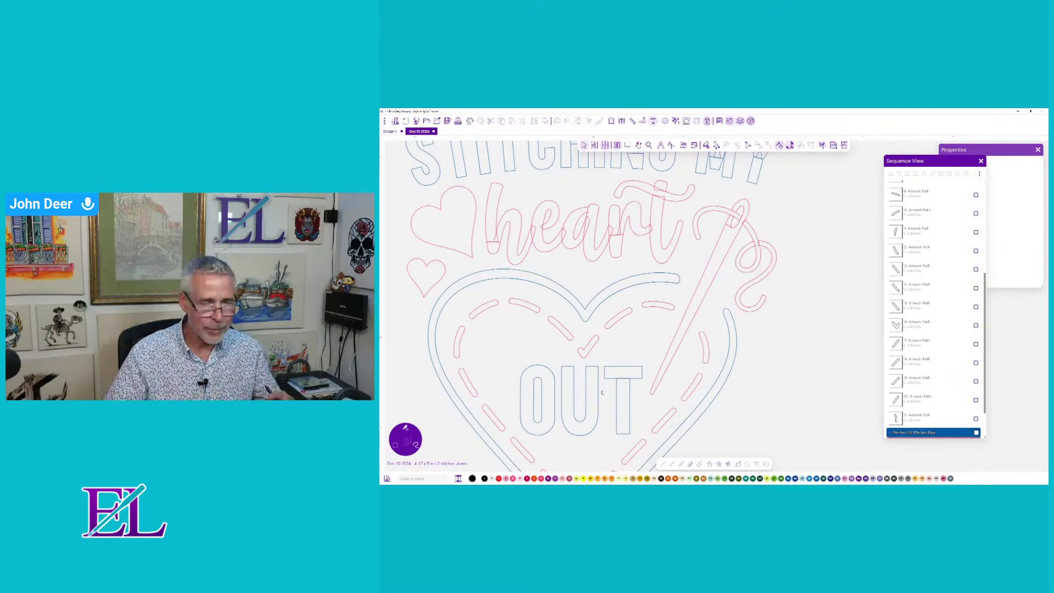
# - Convert the O of OUT to a satin path and place stitch direction lines around its upper curve
pyautogui.scroll(5, 614, 386)
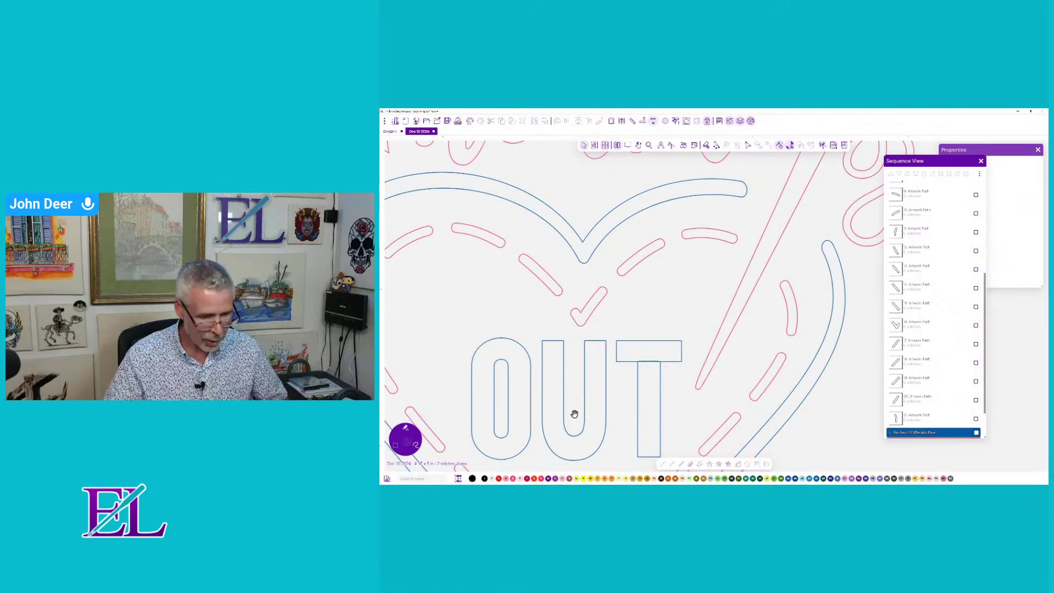
pyautogui.moveTo(572, 414); pyautogui.dragTo(656, 328)
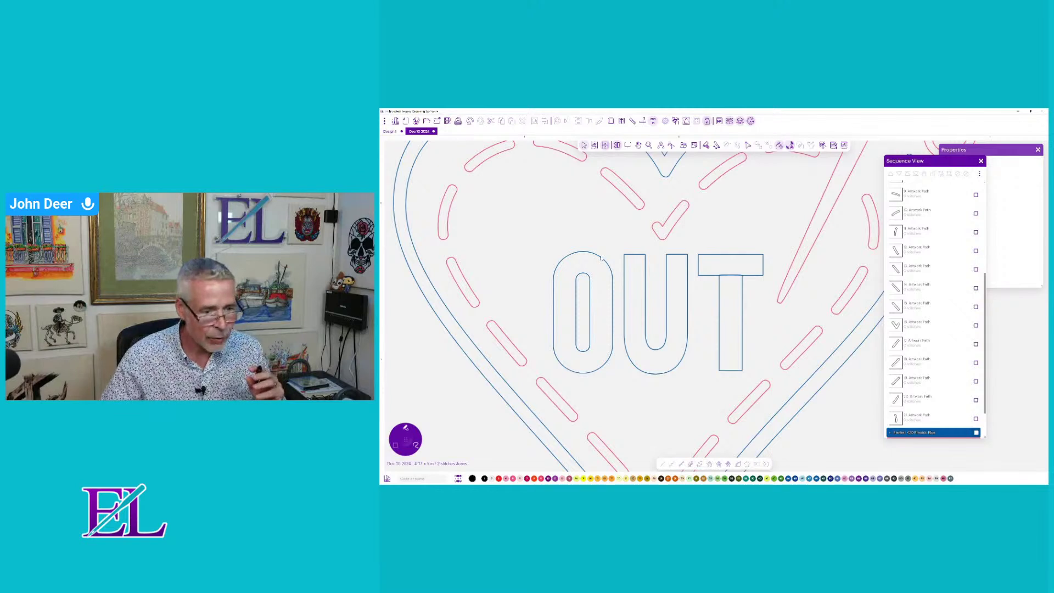
pyautogui.click(601, 259)
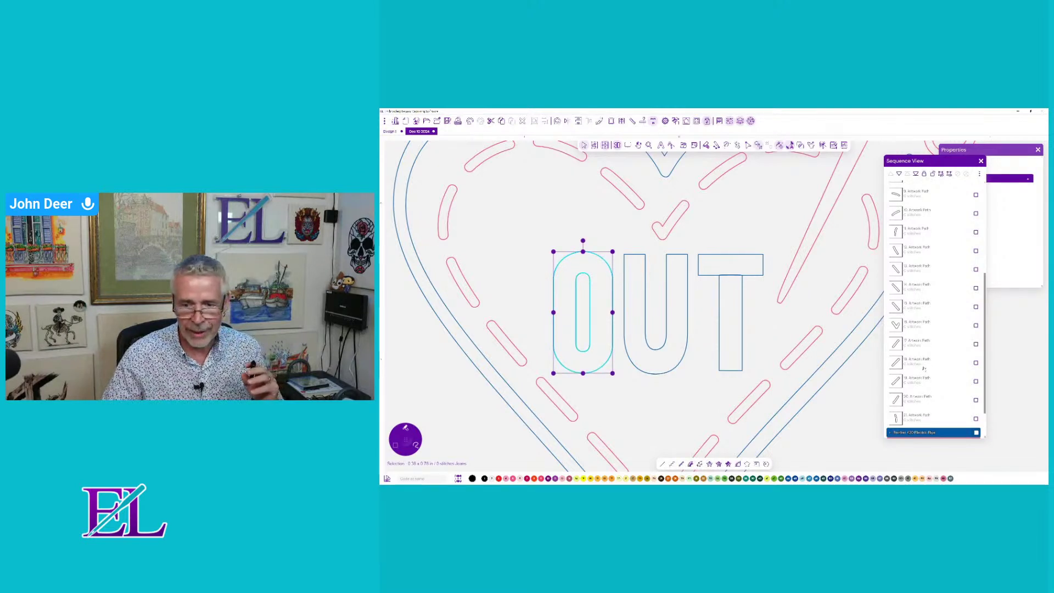
pyautogui.scroll(5, 924, 369)
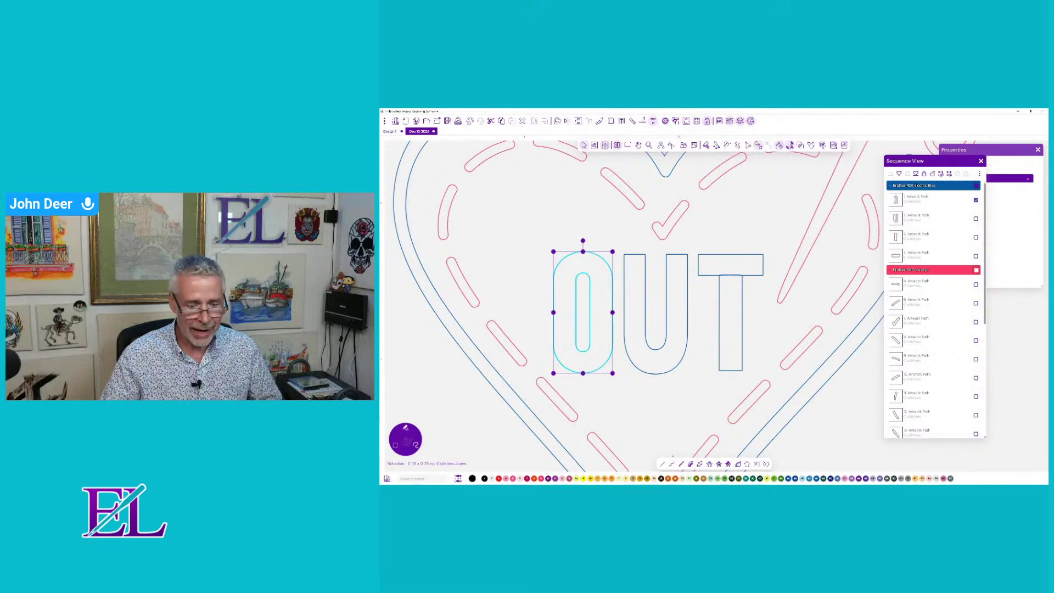
pyautogui.click(694, 463)
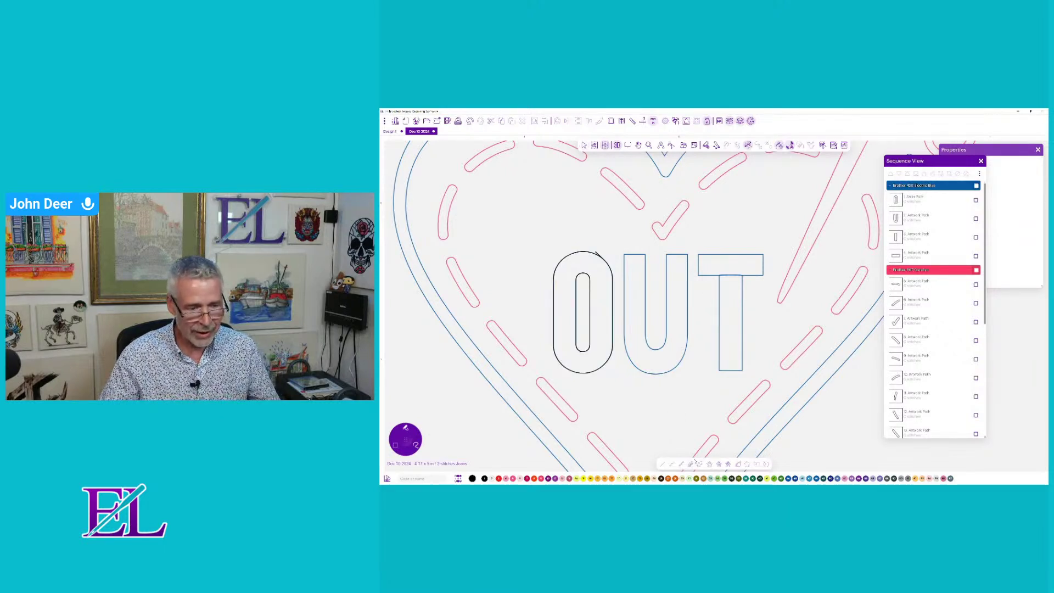
pyautogui.moveTo(576, 280)
pyautogui.mouseDown()
pyautogui.moveTo(552, 279)
pyautogui.moveTo(613, 280)
pyautogui.mouseUp()
pyautogui.click(583, 273)
pyautogui.click(583, 251)
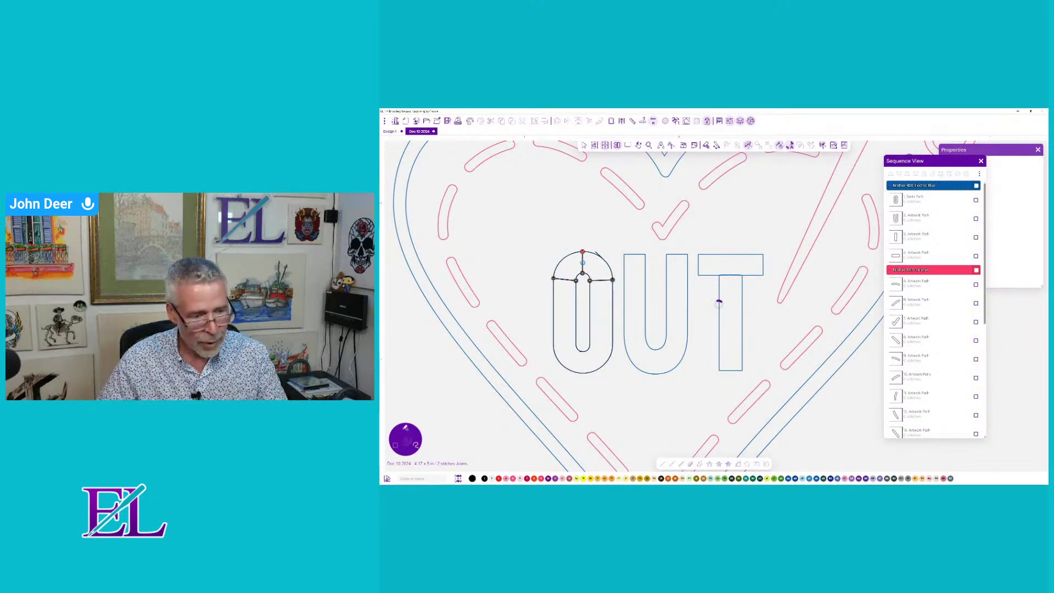
# - Finish the O's satin with stitch direction lines around its lower curve, and apply a trim to it
pyautogui.click(583, 352)
pyautogui.click(583, 374)
pyautogui.click(590, 344)
pyautogui.click(613, 346)
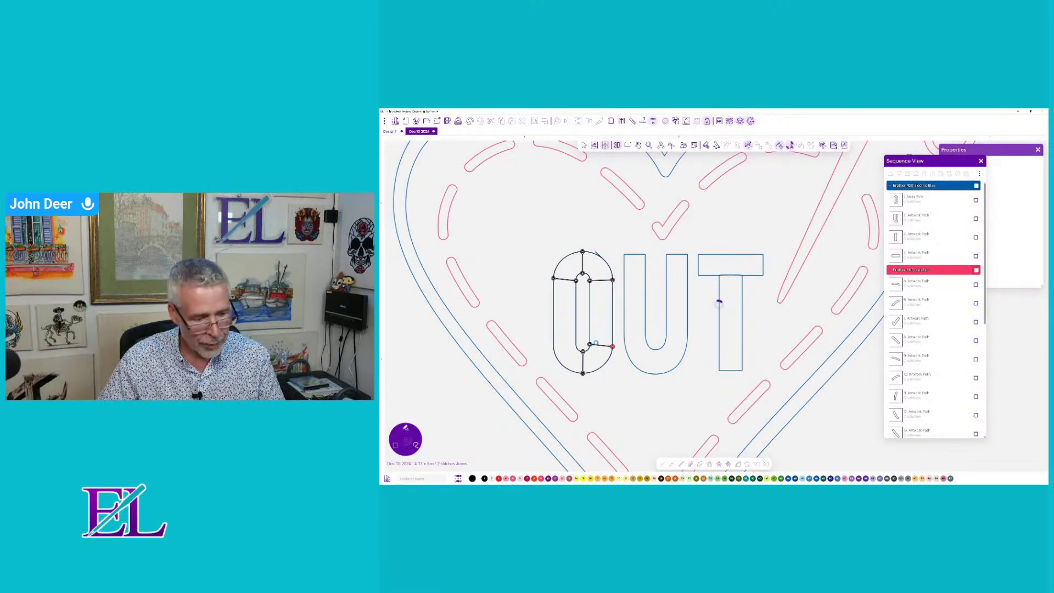
pyautogui.click(577, 343)
pyautogui.click(554, 344)
pyautogui.press('Return')
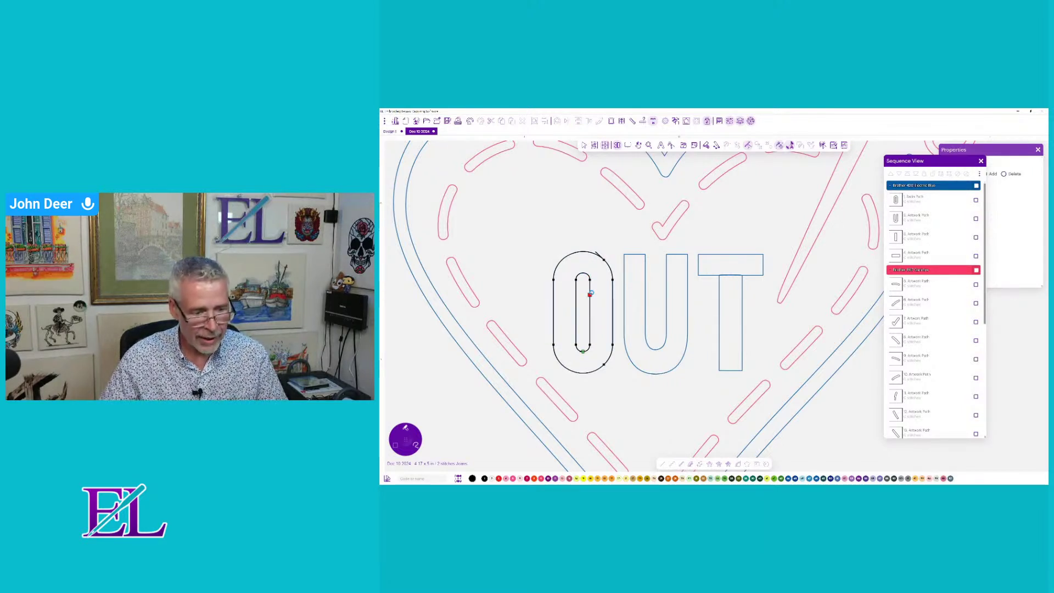
pyautogui.press('Return')
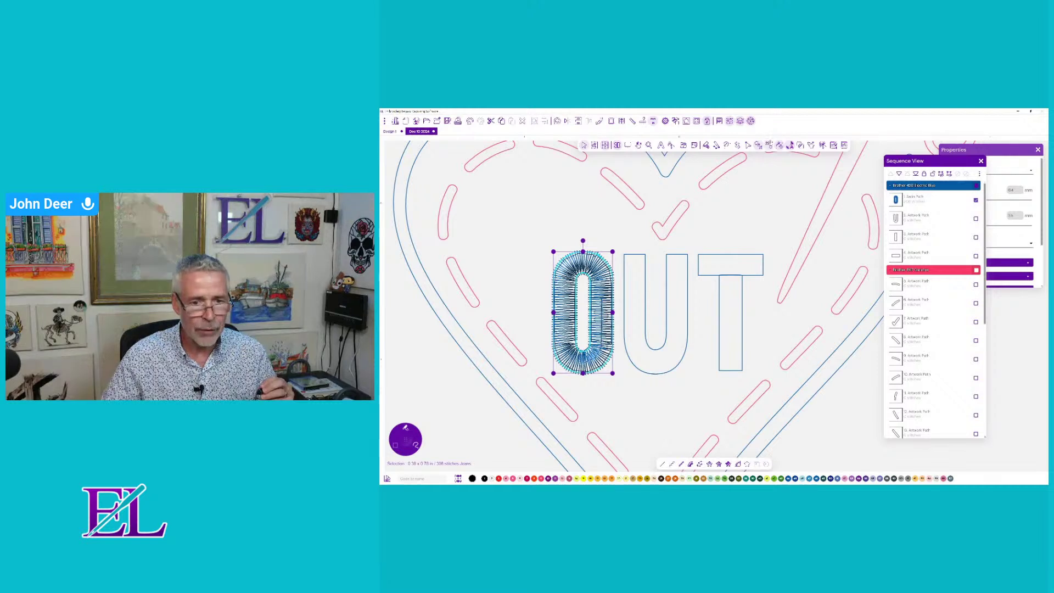
pyautogui.click(771, 147)
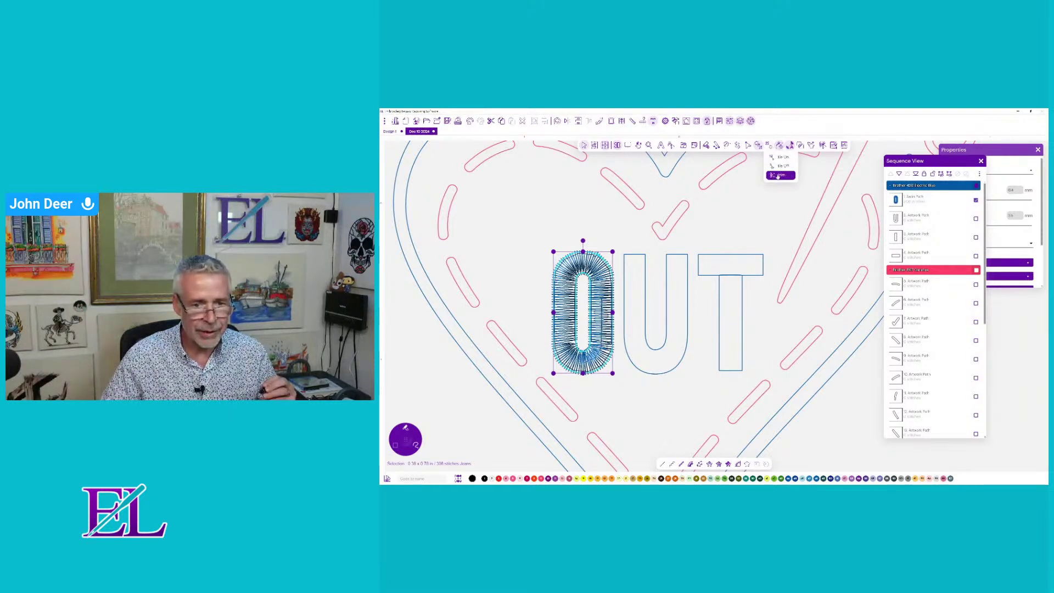
pyautogui.click(776, 176)
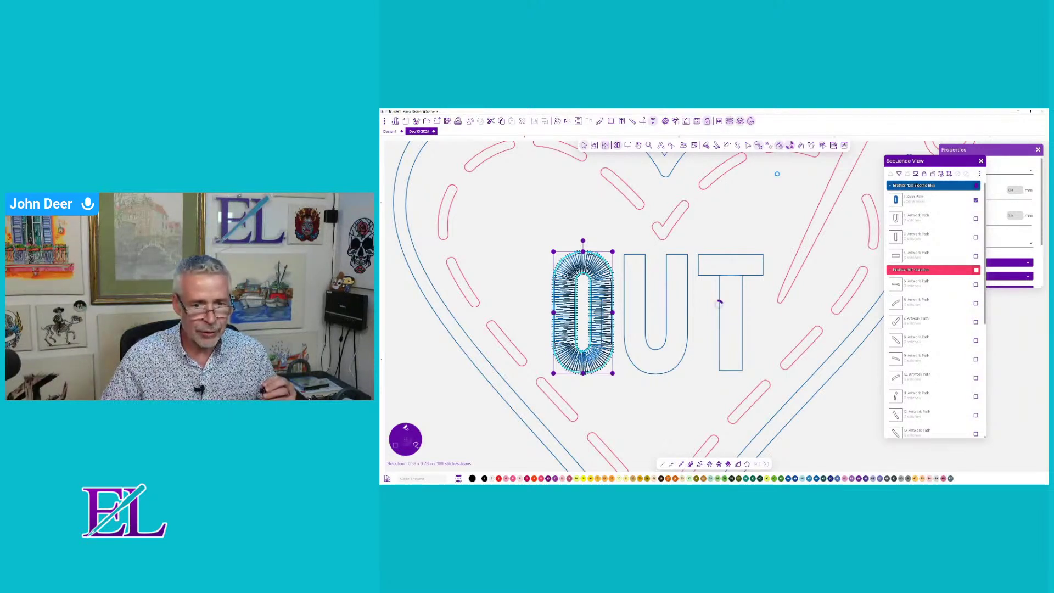
# - Convert the U of OUT to a satin path, discarding the border-style stitching tried on its outline
pyautogui.click(646, 271)
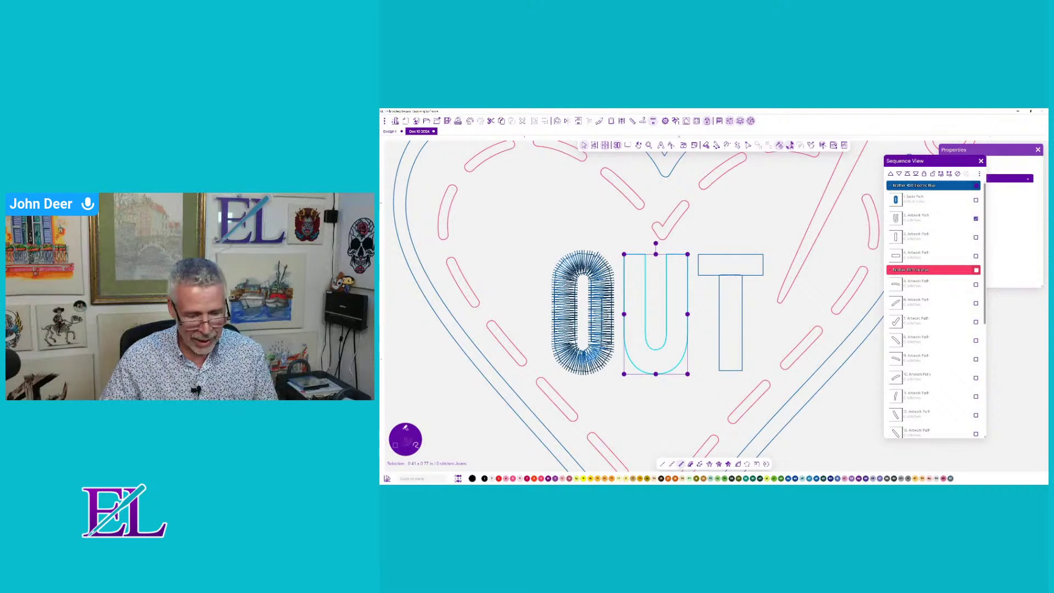
pyautogui.click(682, 464)
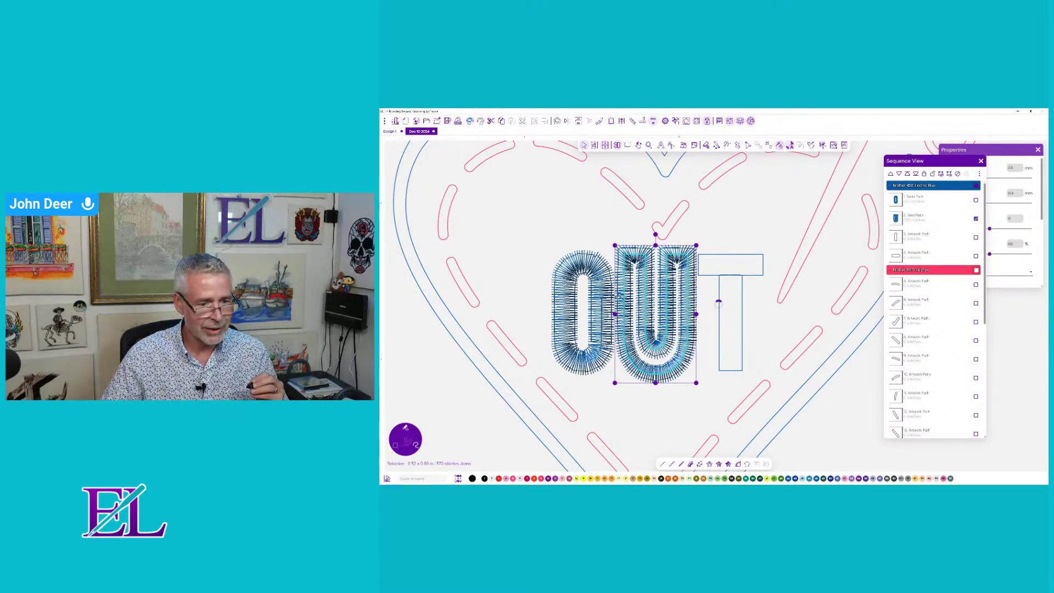
pyautogui.hotkey('ctrl', 'z')
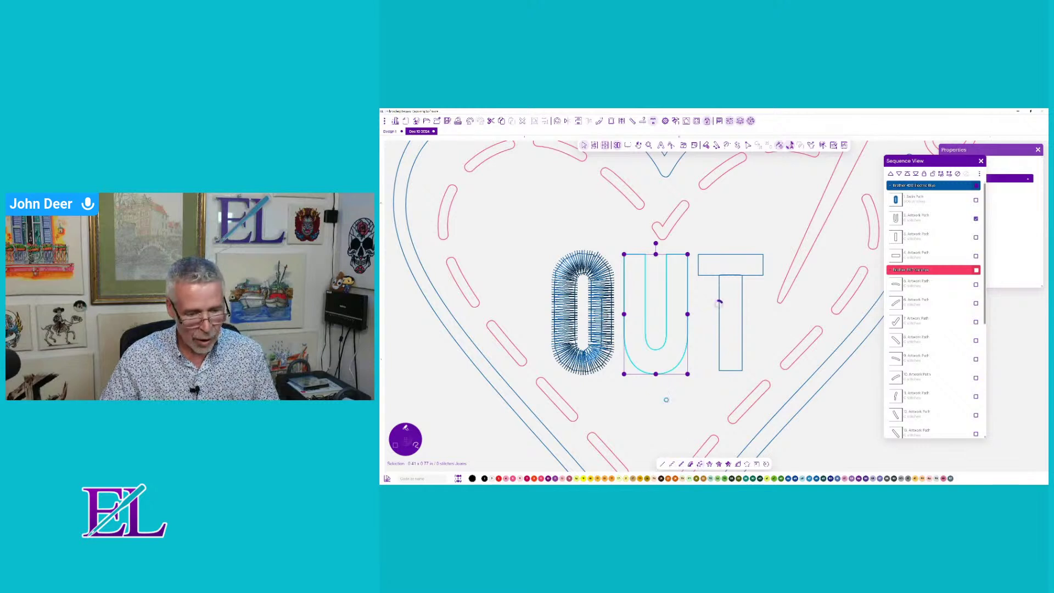
pyautogui.hotkey('ctrl', 'y')
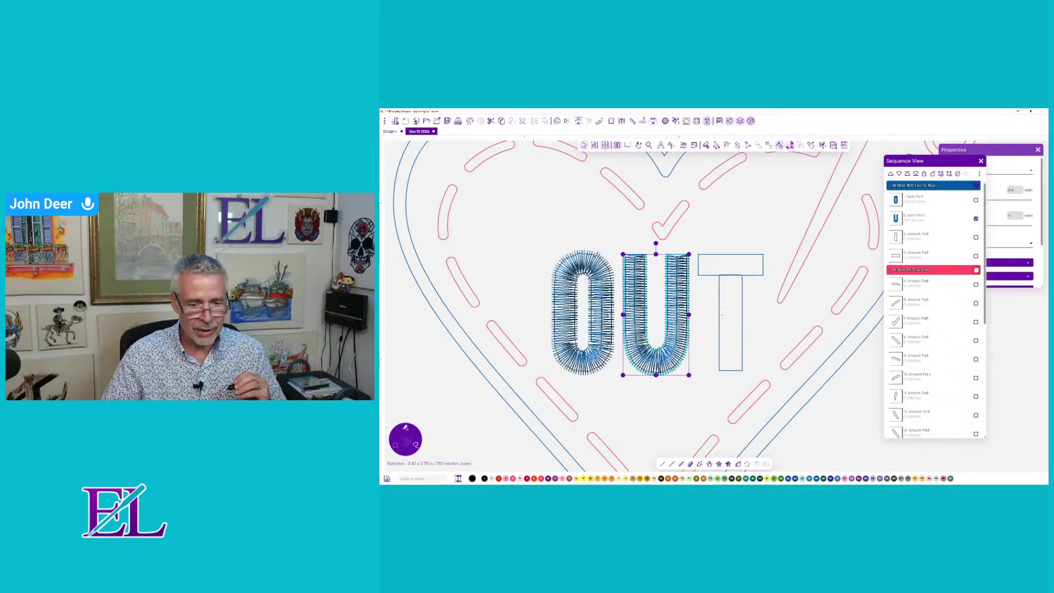
# - Convert the T's stem to a satin path with horizontal stitch direction lines near its lower and upper ends
pyautogui.click(721, 316)
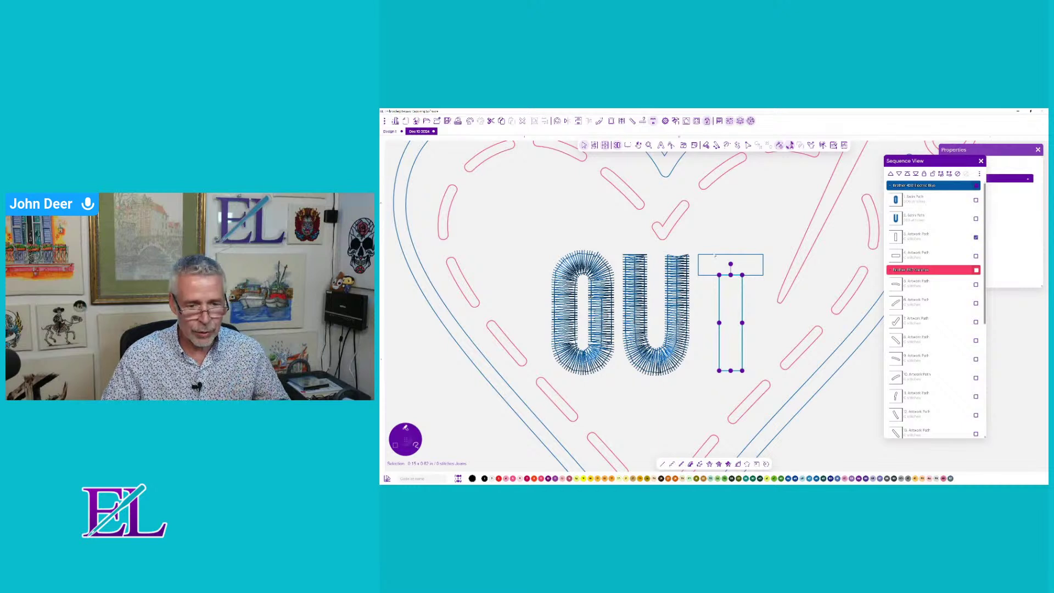
pyautogui.click(691, 464)
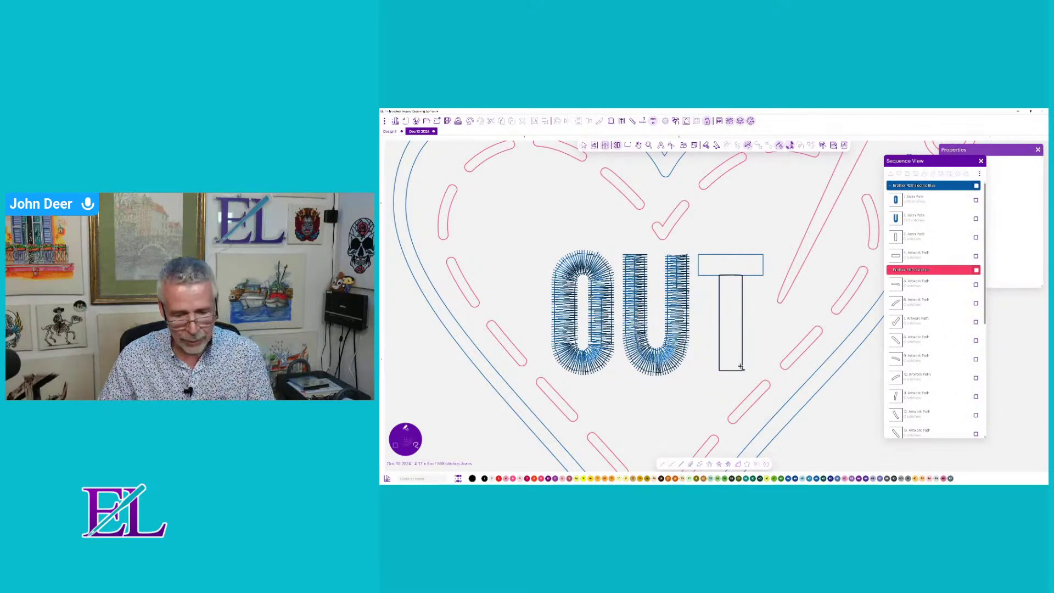
pyautogui.moveTo(740, 366); pyautogui.dragTo(719, 367)
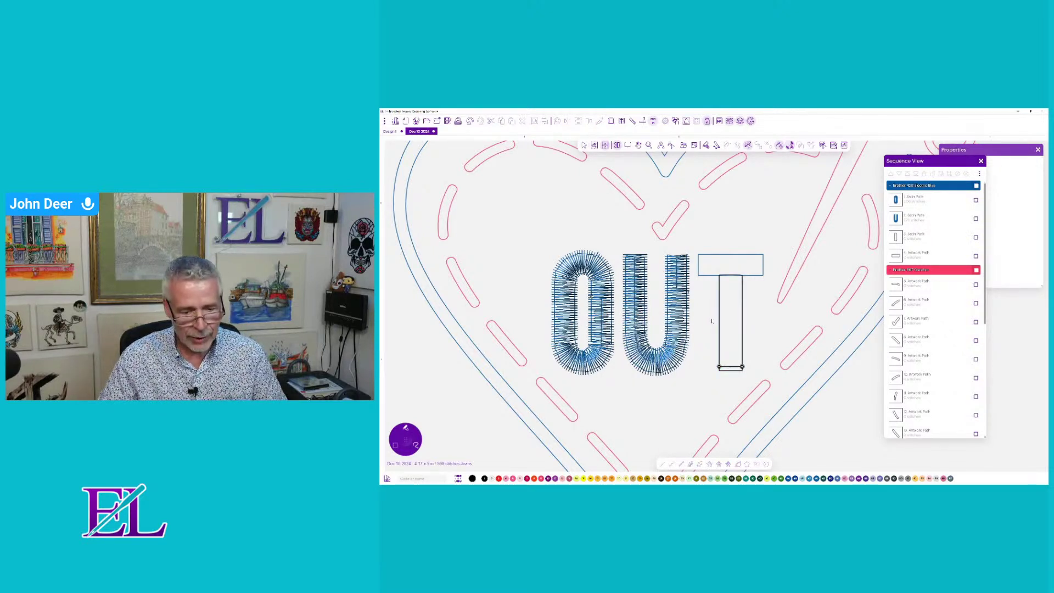
pyautogui.moveTo(744, 281); pyautogui.dragTo(718, 282)
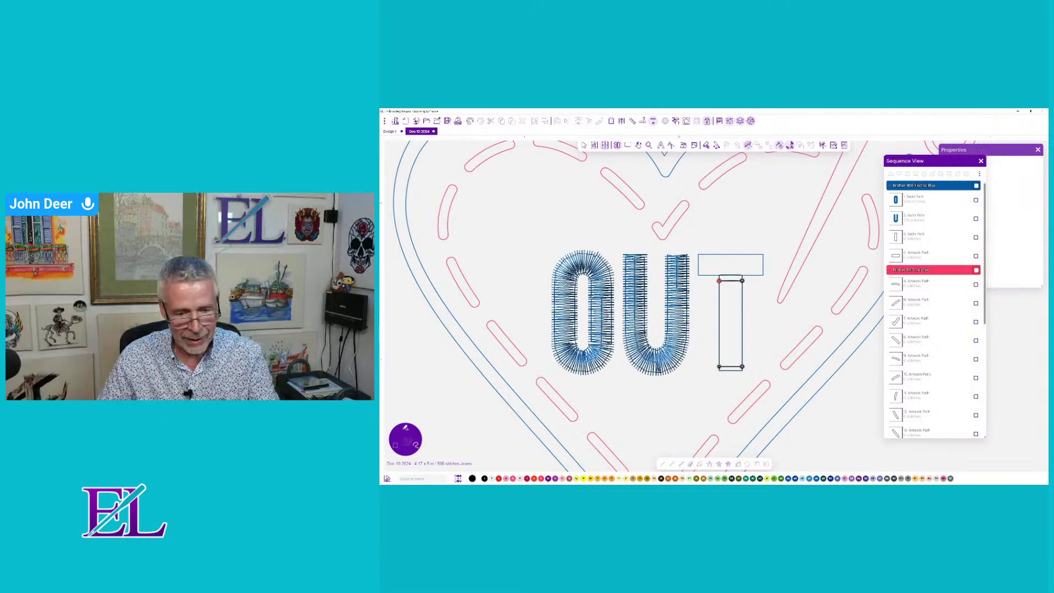
pyautogui.rightClick(692, 298)
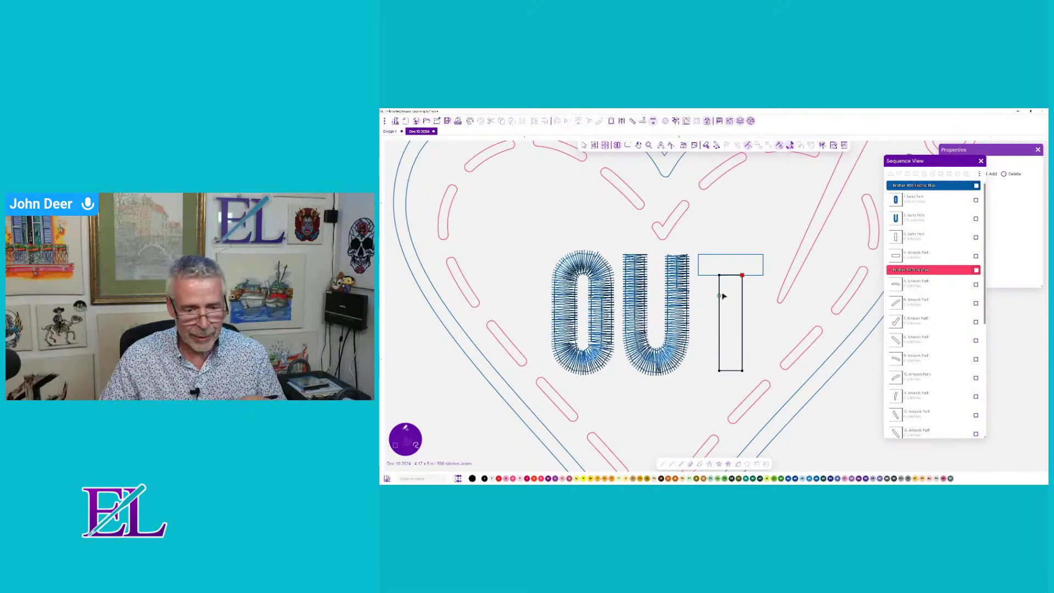
pyautogui.rightClick(715, 297)
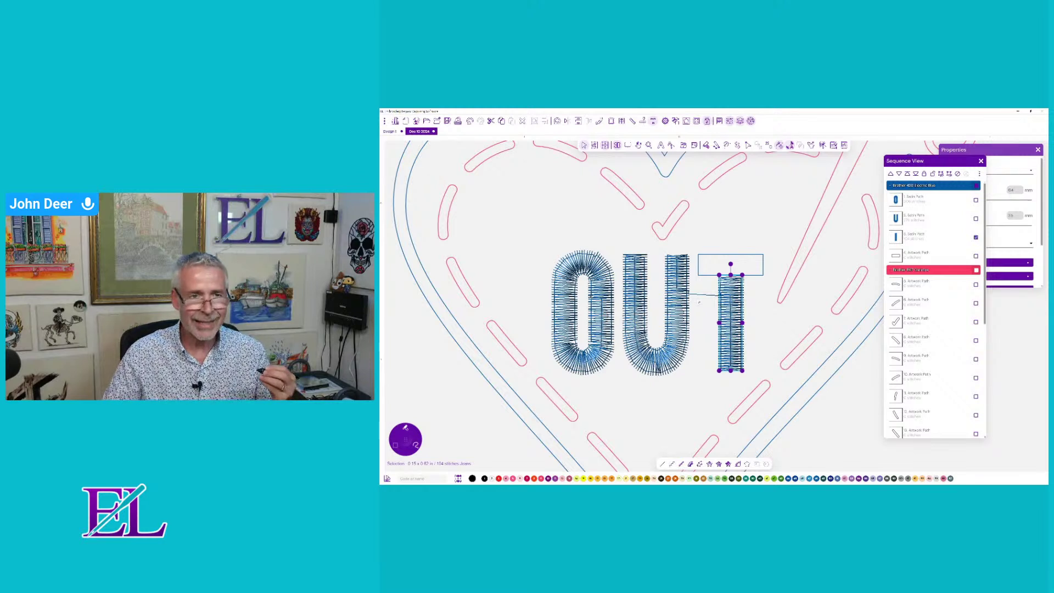
# - Apply a trim to the U of OUT
pyautogui.click(678, 295)
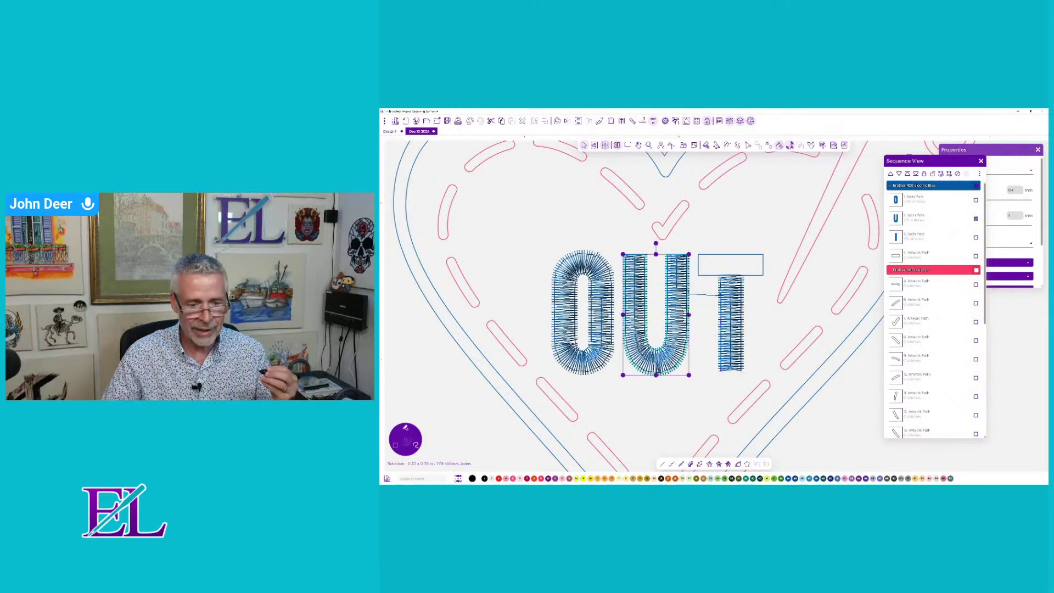
pyautogui.click(769, 146)
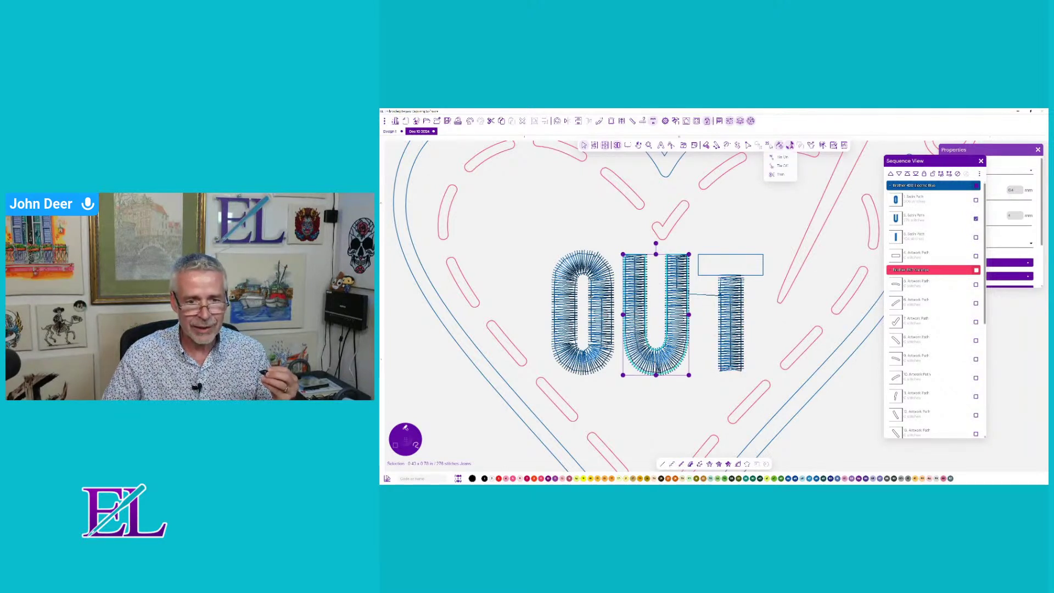
pyautogui.click(781, 174)
# - Convert the T's crossbar to a satin path with vertical stitch direction lines near both ends
pyautogui.click(731, 257)
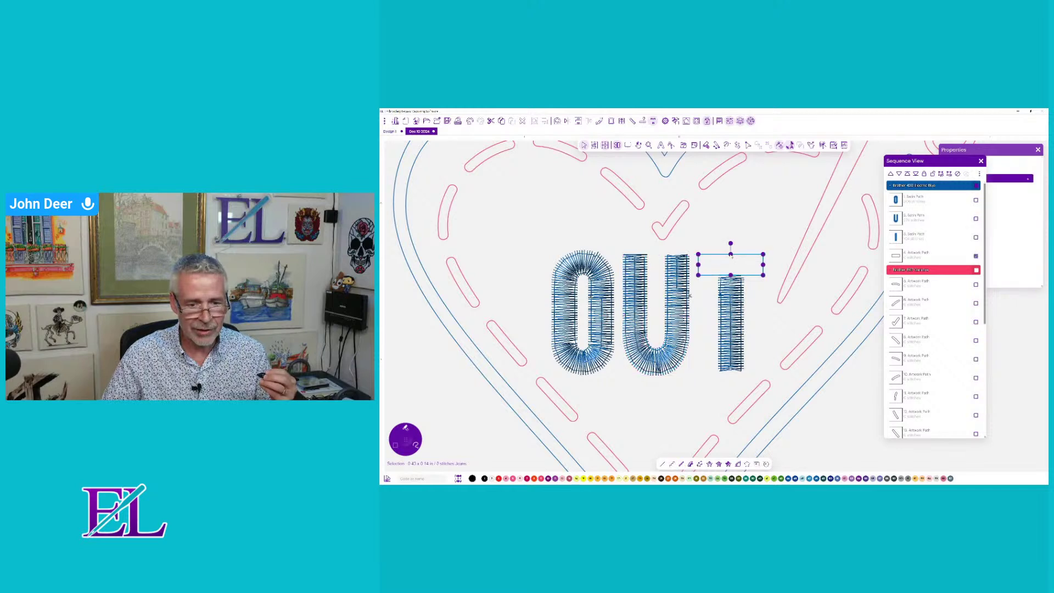
pyautogui.click(681, 465)
pyautogui.moveTo(708, 254); pyautogui.dragTo(708, 275)
pyautogui.click(708, 275)
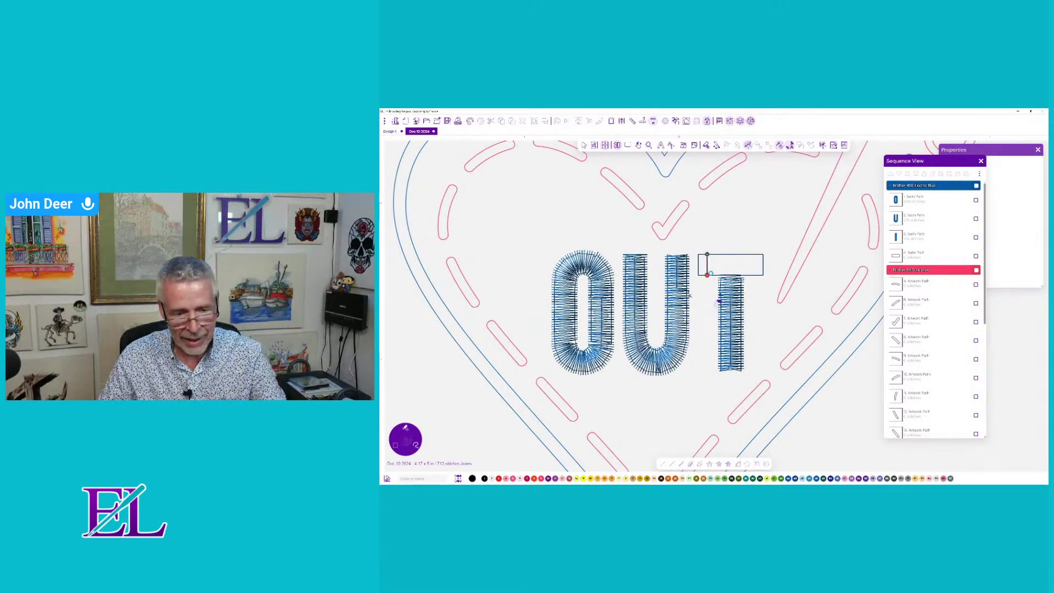
pyautogui.click(760, 254)
pyautogui.click(760, 274)
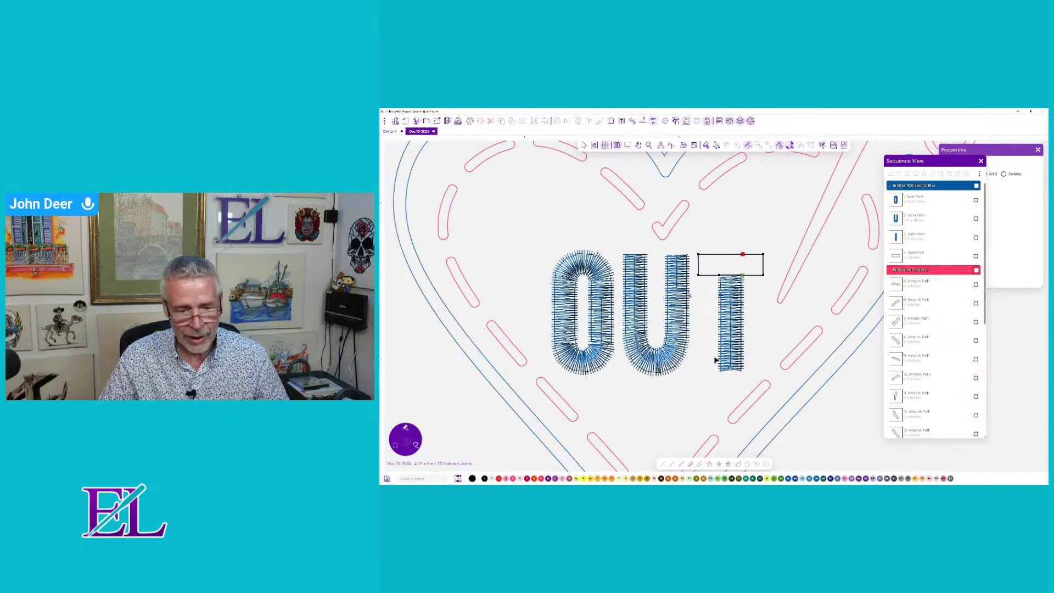
pyautogui.click(734, 272)
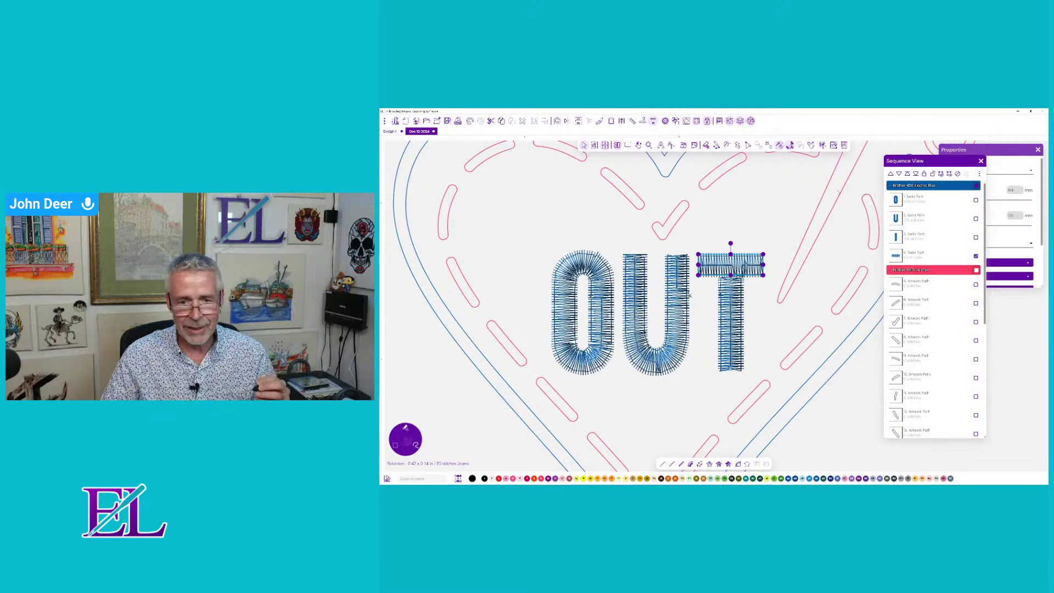
# - Convert the short curved pink dash between the heart's inner right lobe and the needle to a satin path, and apply a trim to it
pyautogui.click(813, 156)
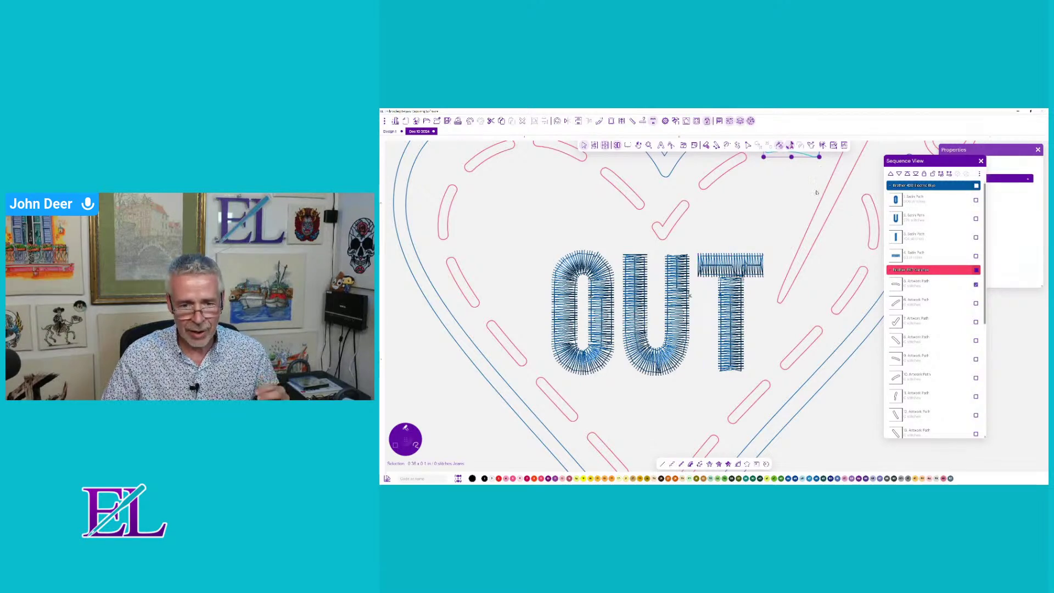
pyautogui.moveTo(741, 166); pyautogui.dragTo(656, 257)
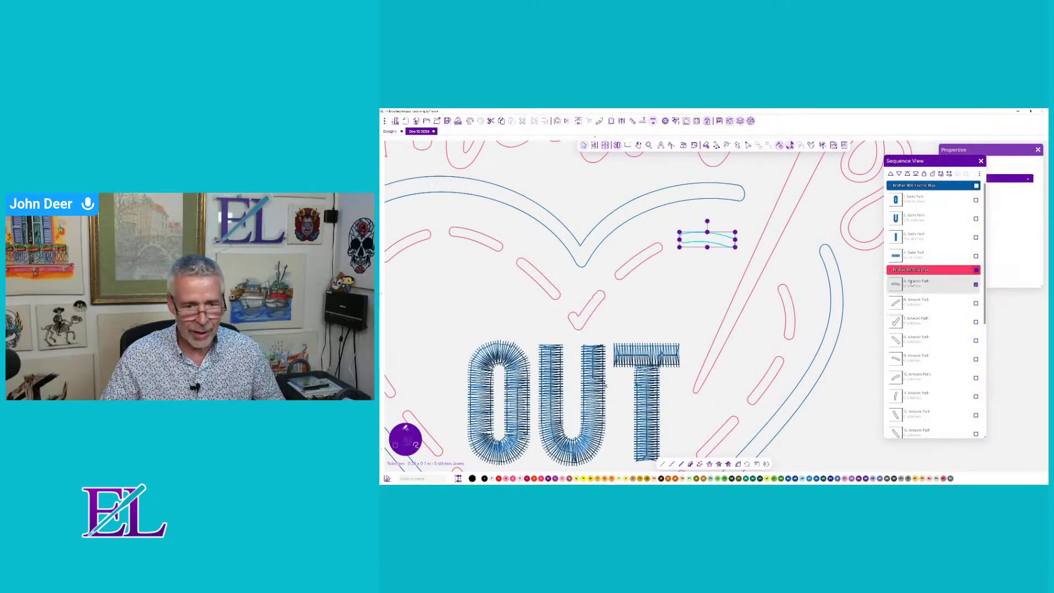
pyautogui.click(690, 465)
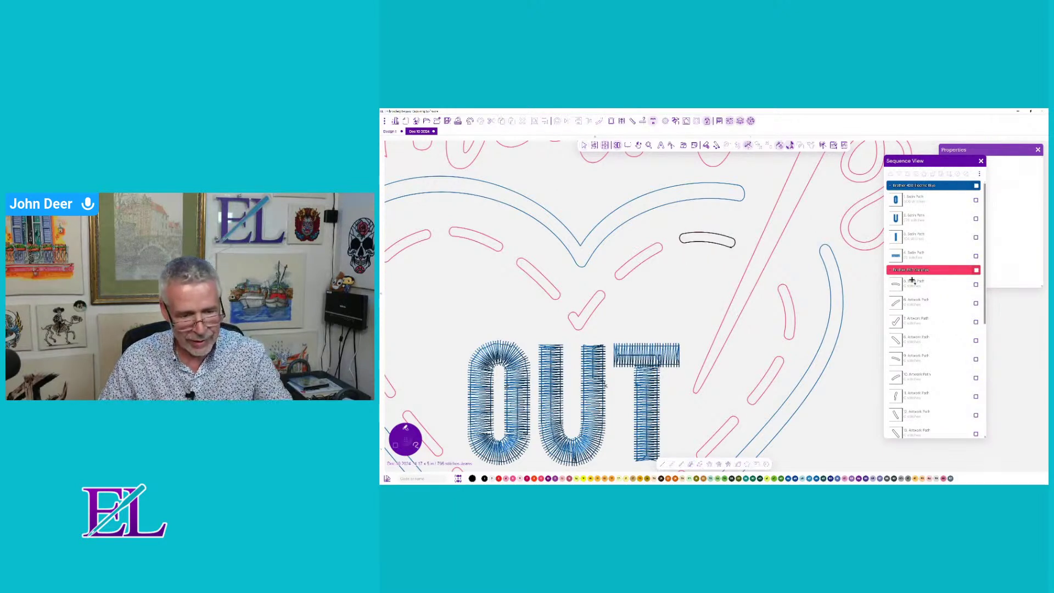
pyautogui.moveTo(732, 238); pyautogui.dragTo(729, 247)
pyautogui.rightClick(720, 303)
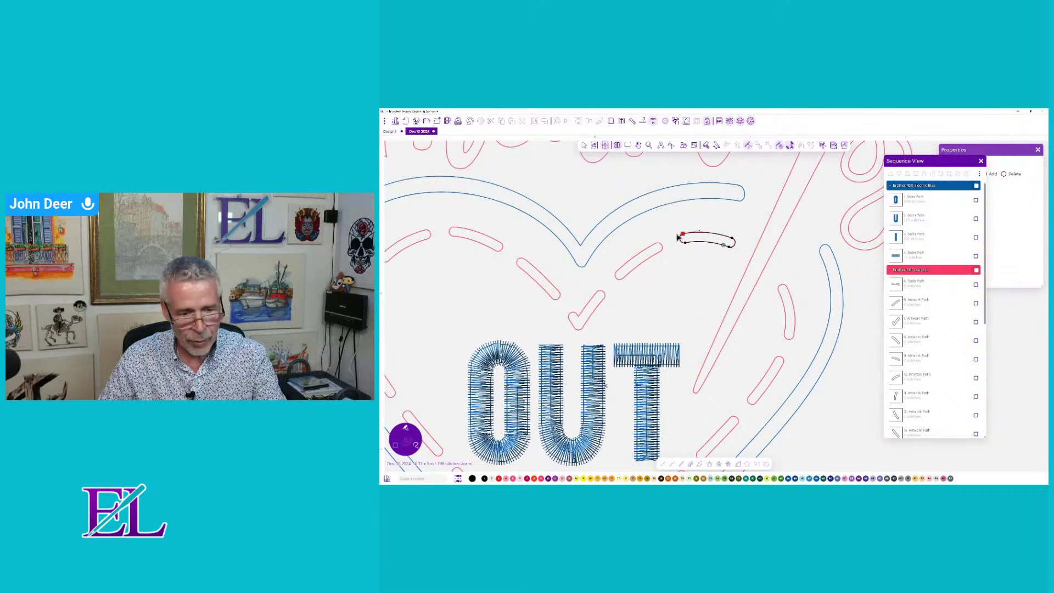
pyautogui.rightClick(718, 303)
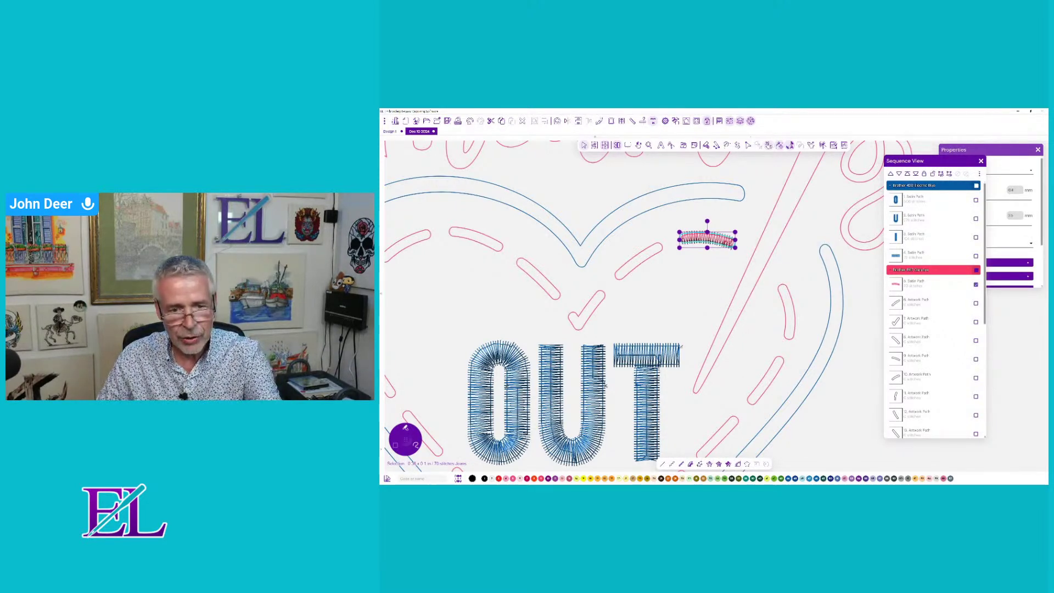
pyautogui.click(770, 146)
pyautogui.click(773, 175)
# - Convert the diagonal dash right of the heart's notch and the check-shaped dash below the notch to satin paths
pyautogui.click(638, 260)
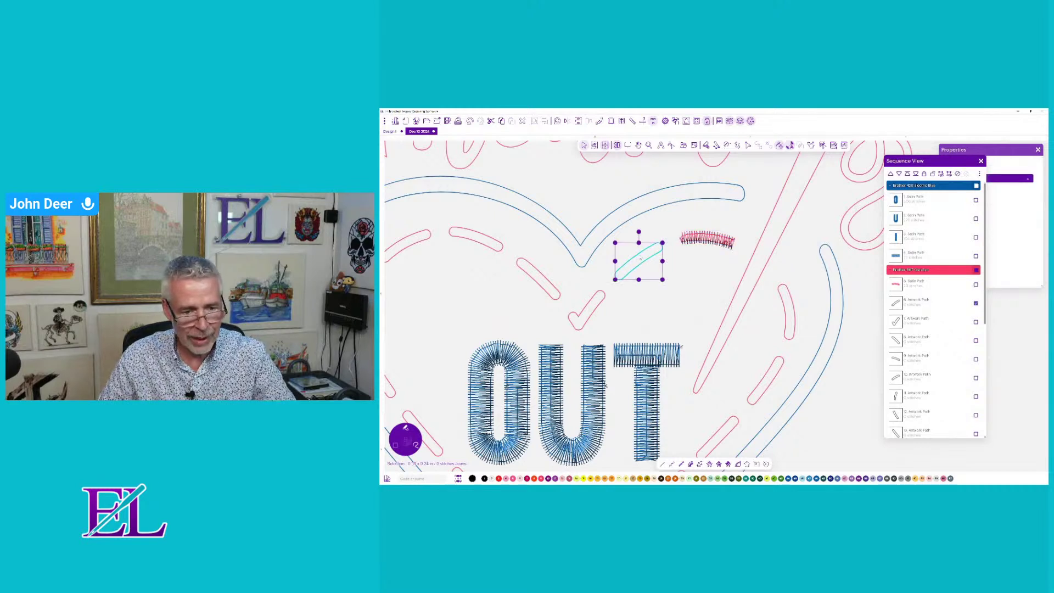
pyautogui.click(682, 464)
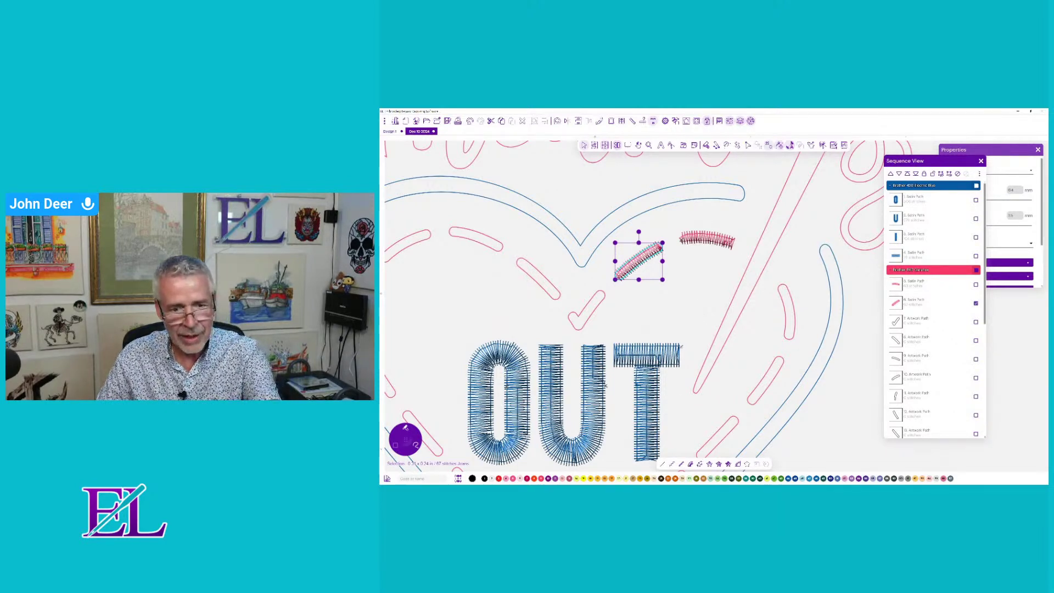
pyautogui.click(588, 316)
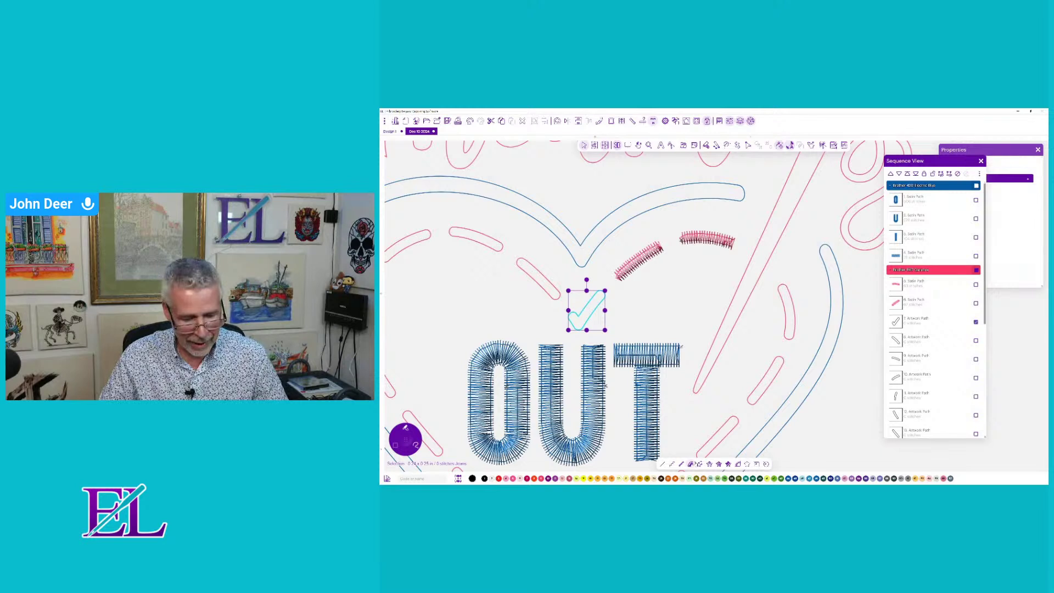
pyautogui.click(690, 464)
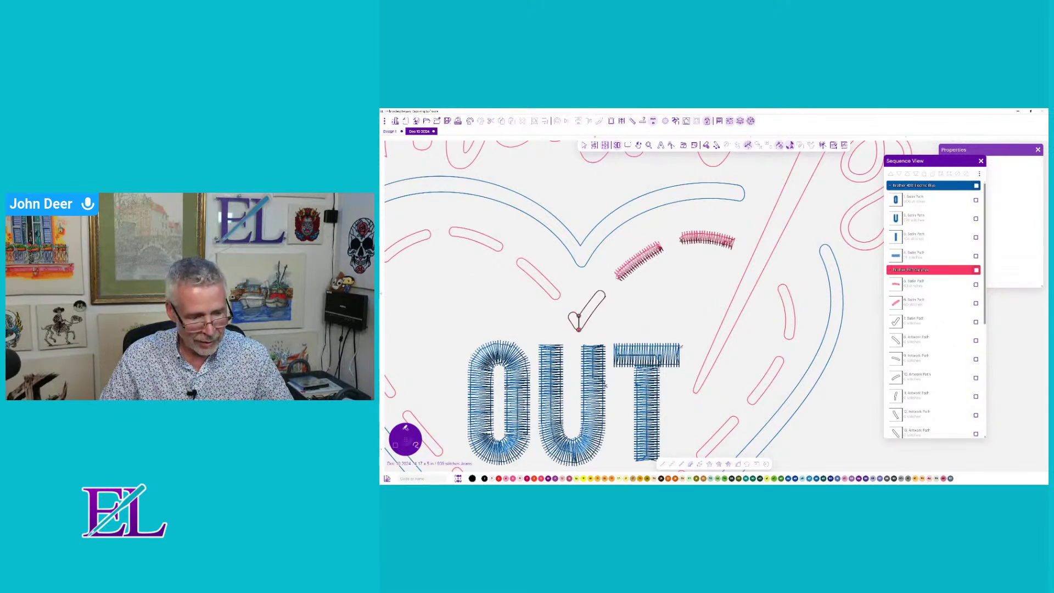
pyautogui.click(578, 317)
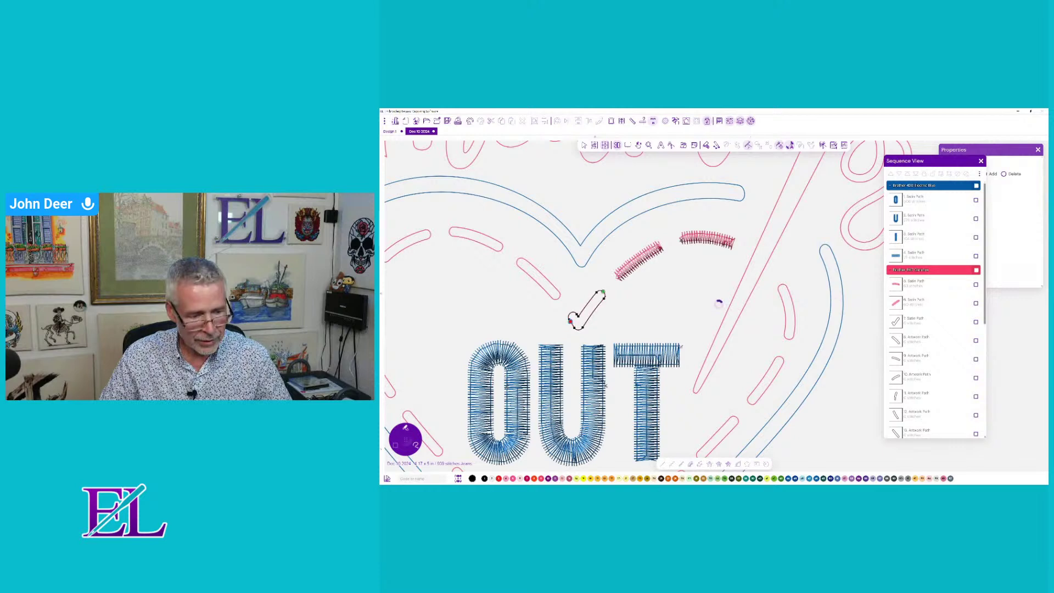
pyautogui.press('Return')
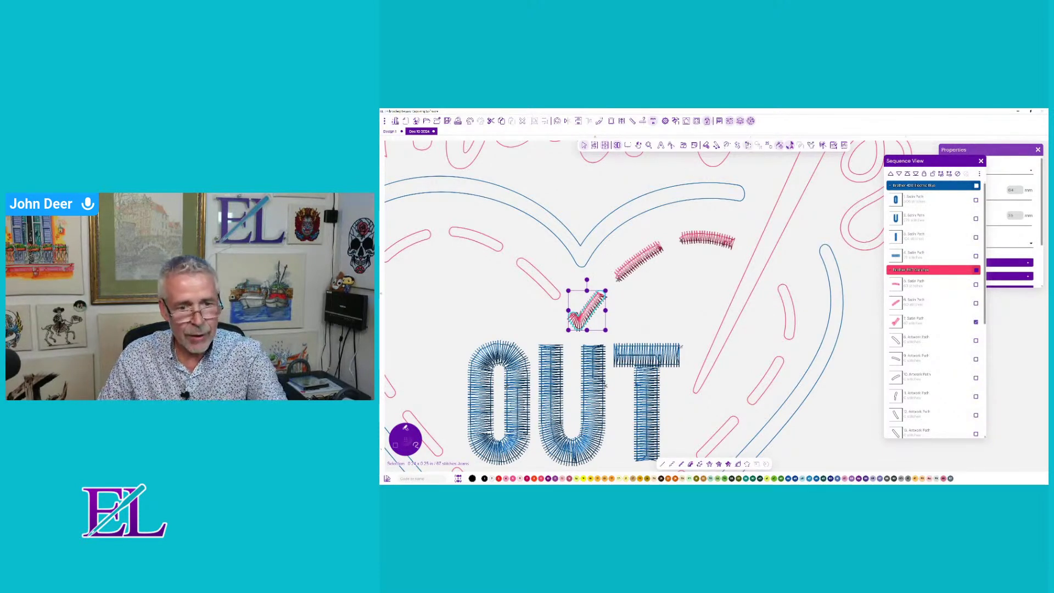
# - Adjust the edit points at the upper tip of the check-shaped satin dash and reselect the dash
pyautogui.click(748, 145)
pyautogui.click(749, 159)
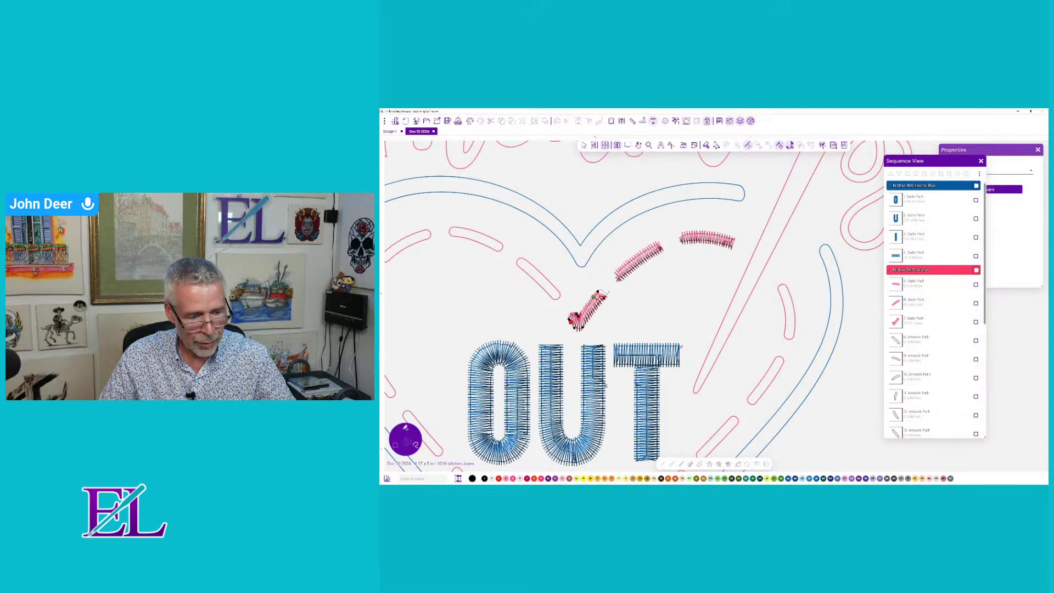
pyautogui.click(606, 295)
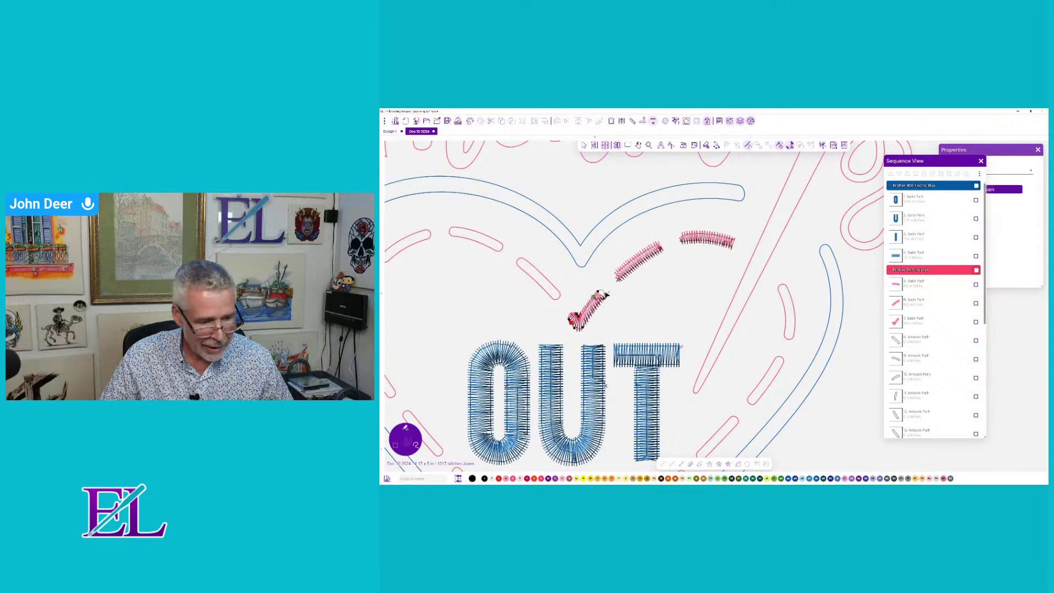
pyautogui.click(606, 297)
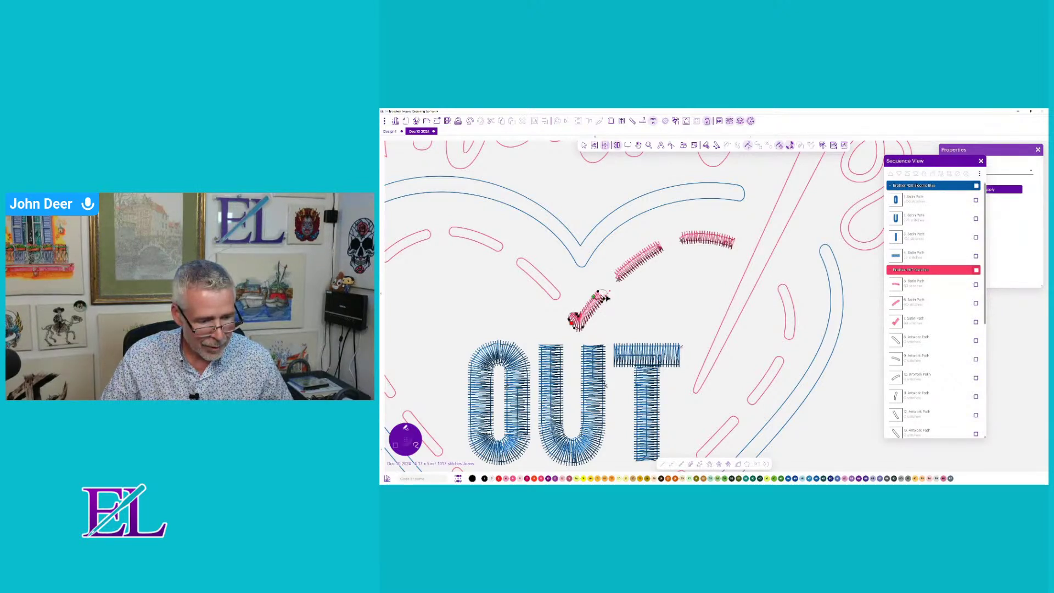
pyautogui.click(606, 297)
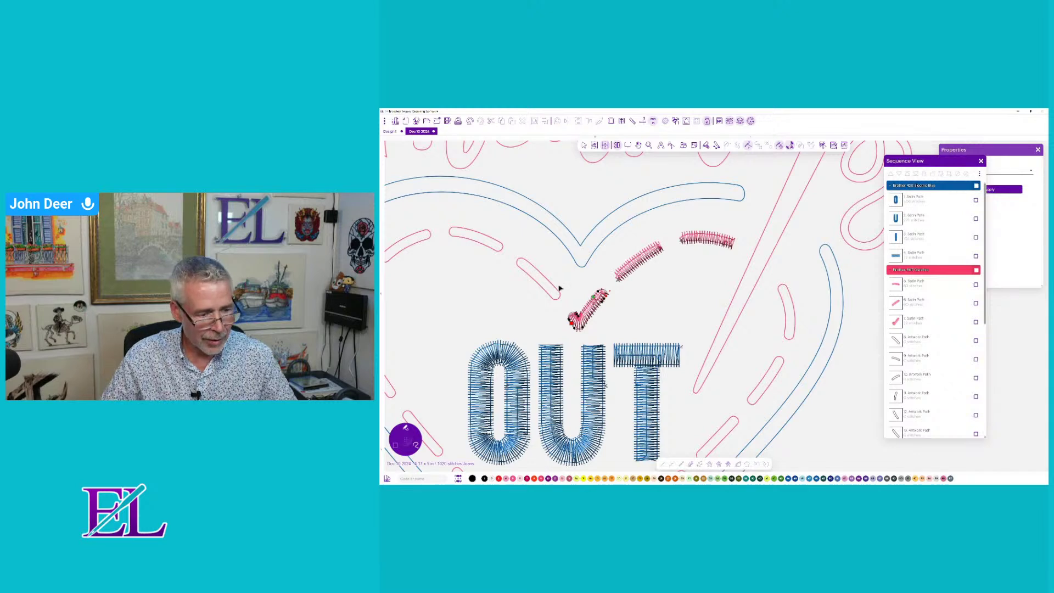
pyautogui.click(546, 290)
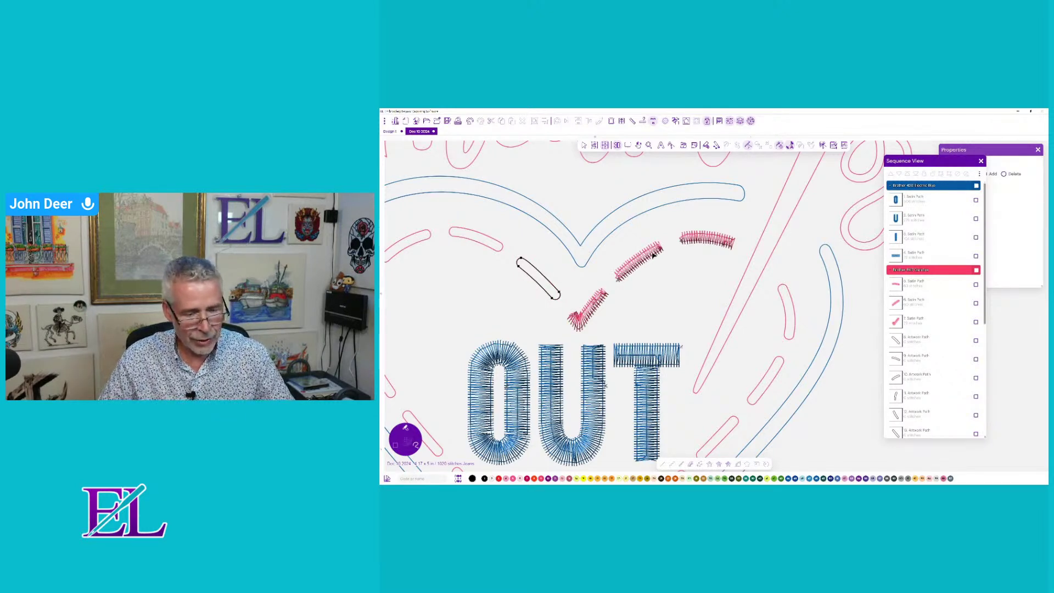
pyautogui.click(594, 298)
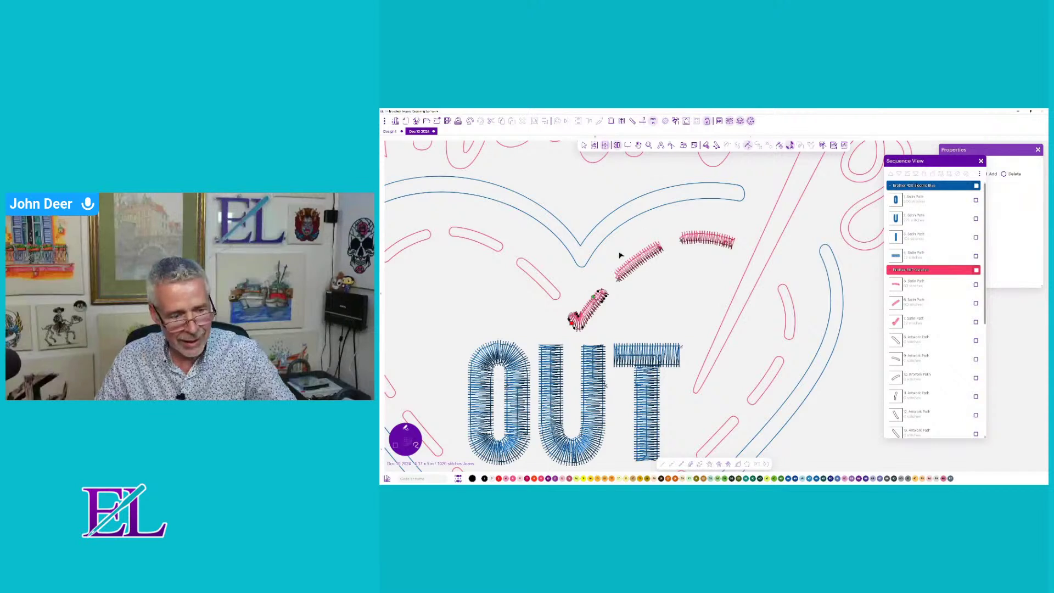
pyautogui.click(584, 145)
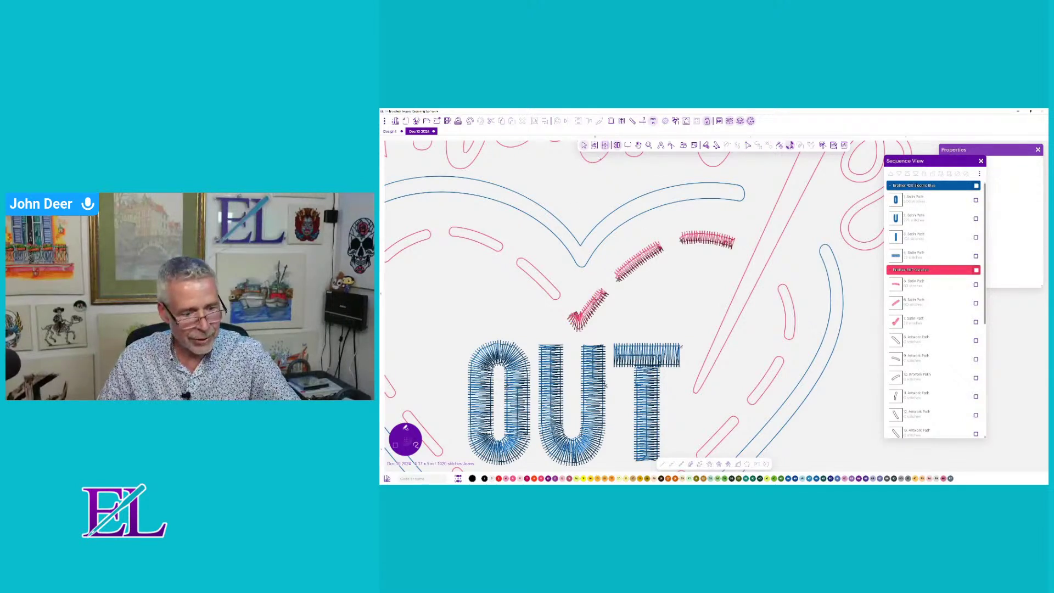
pyautogui.click(586, 308)
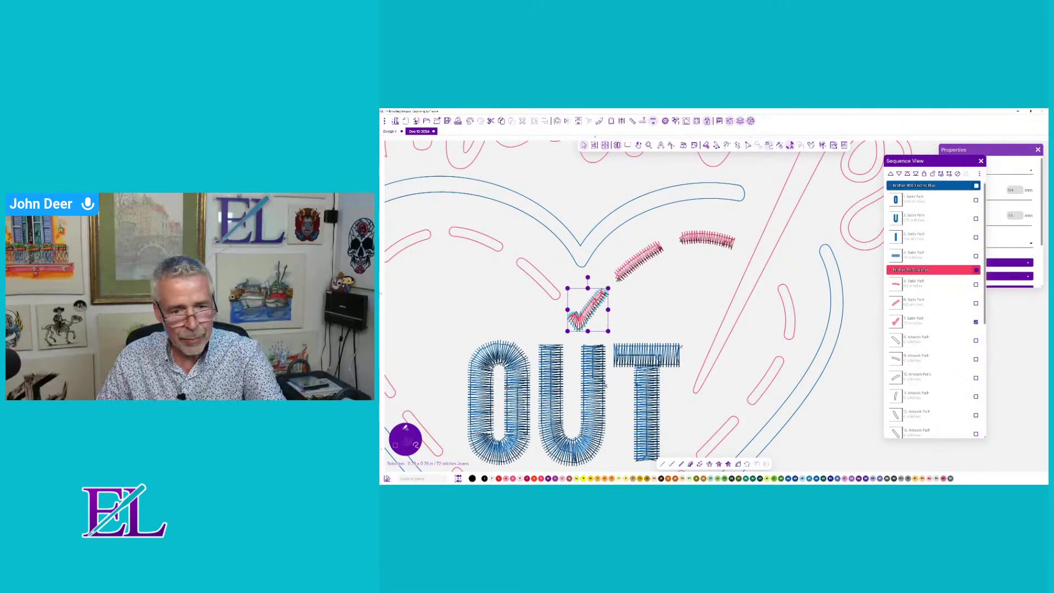
# - Convert the diagonal dash left of the check-shaped satin to a satin path with a stitch direction line at its lower end
pyautogui.click(539, 279)
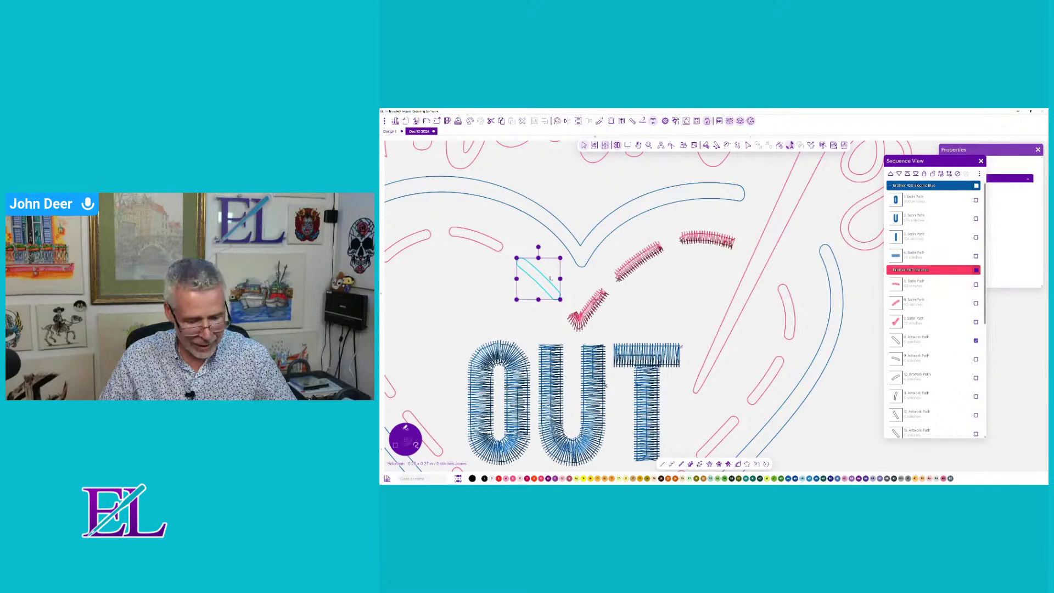
pyautogui.click(691, 464)
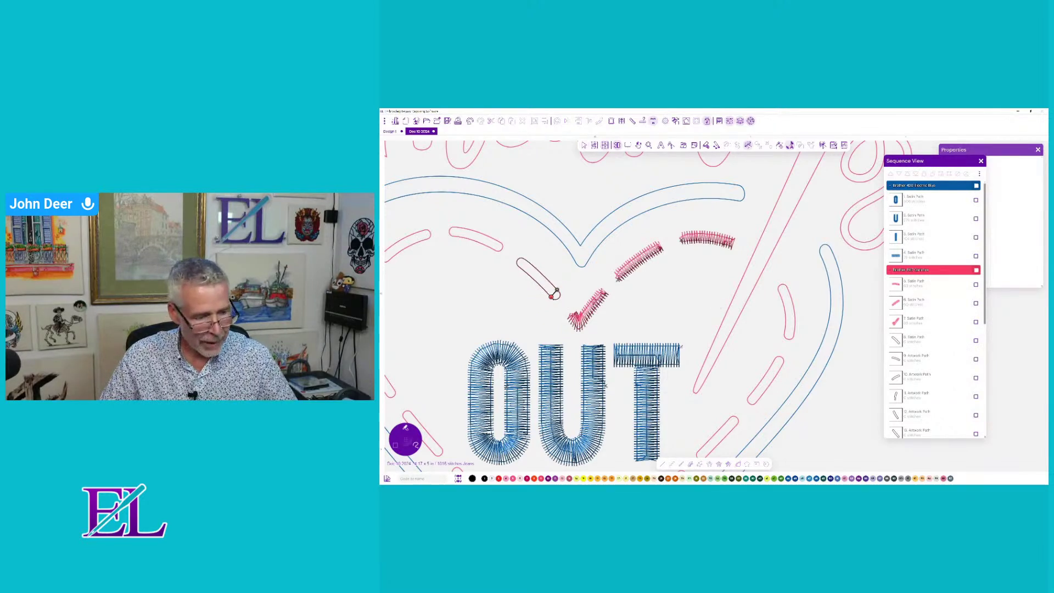
pyautogui.click(556, 294)
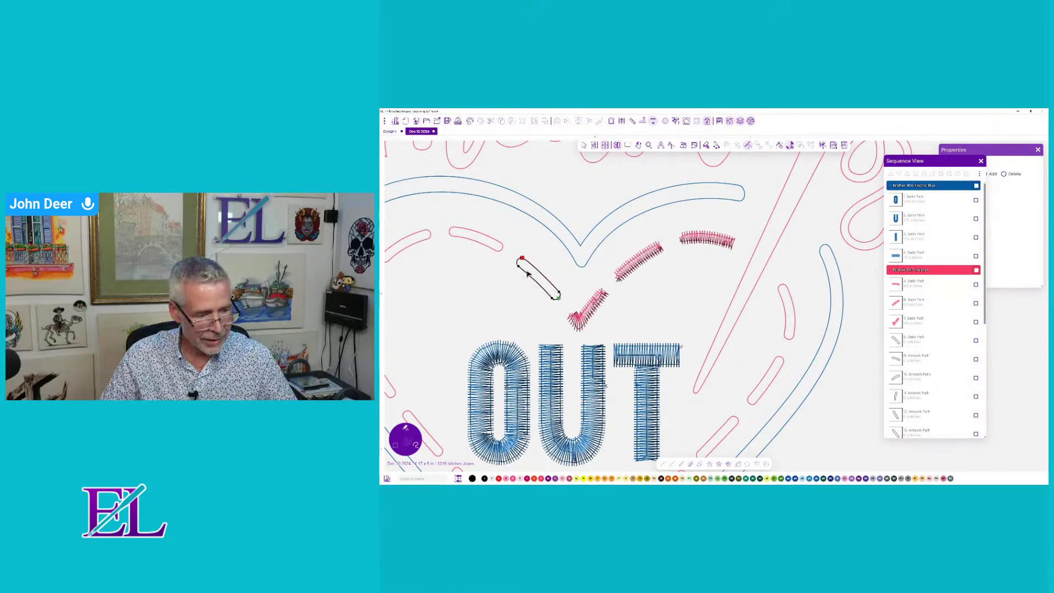
pyautogui.rightClick(524, 259)
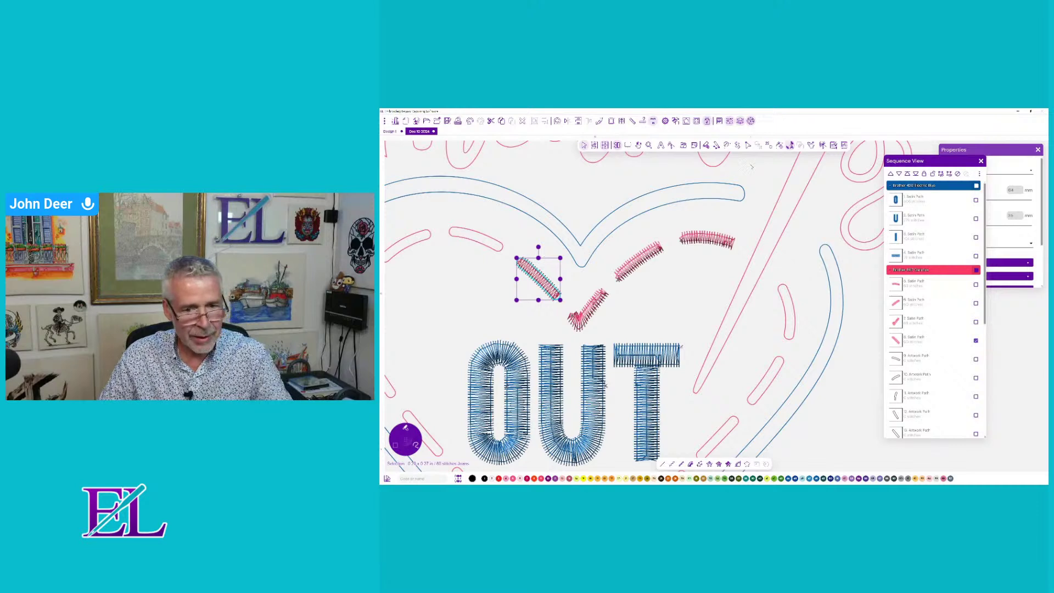
# - Try a satin path on the curved dash under the heart's left lobe and undo the conversion
pyautogui.click(483, 241)
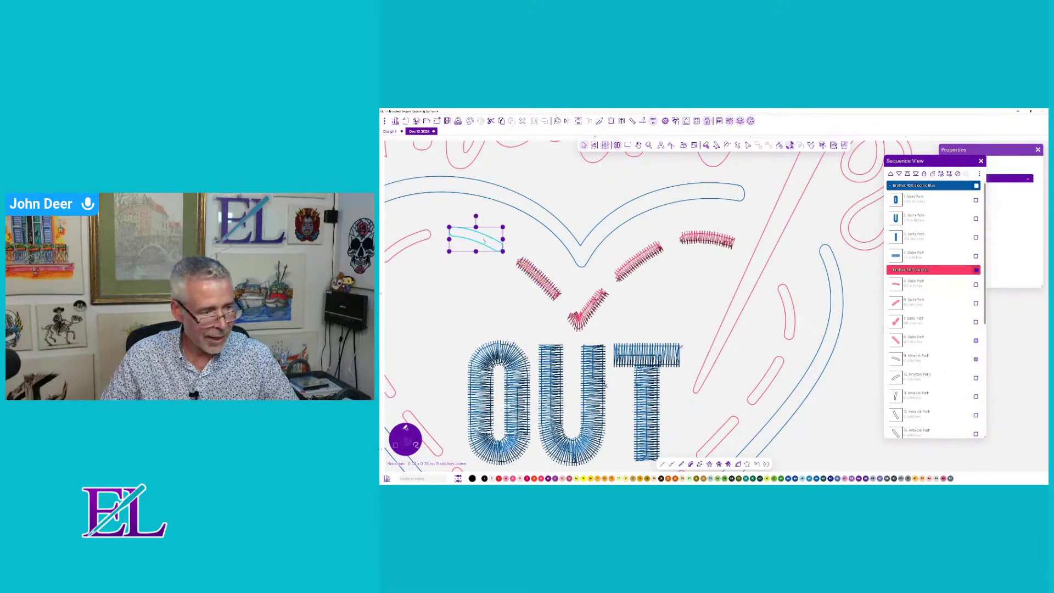
pyautogui.click(689, 463)
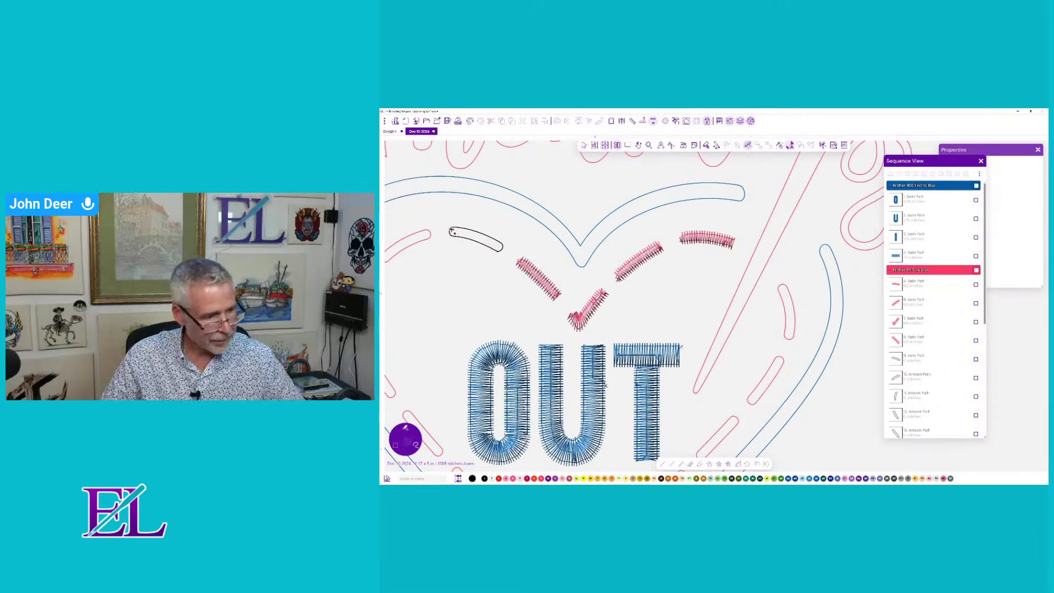
pyautogui.click(456, 229)
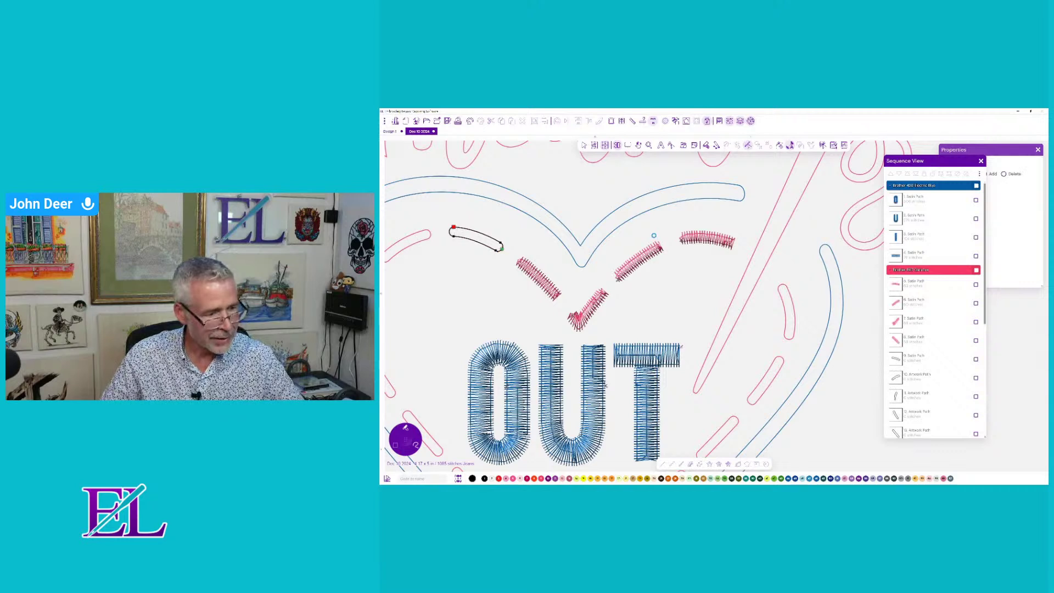
pyautogui.rightClick(655, 236)
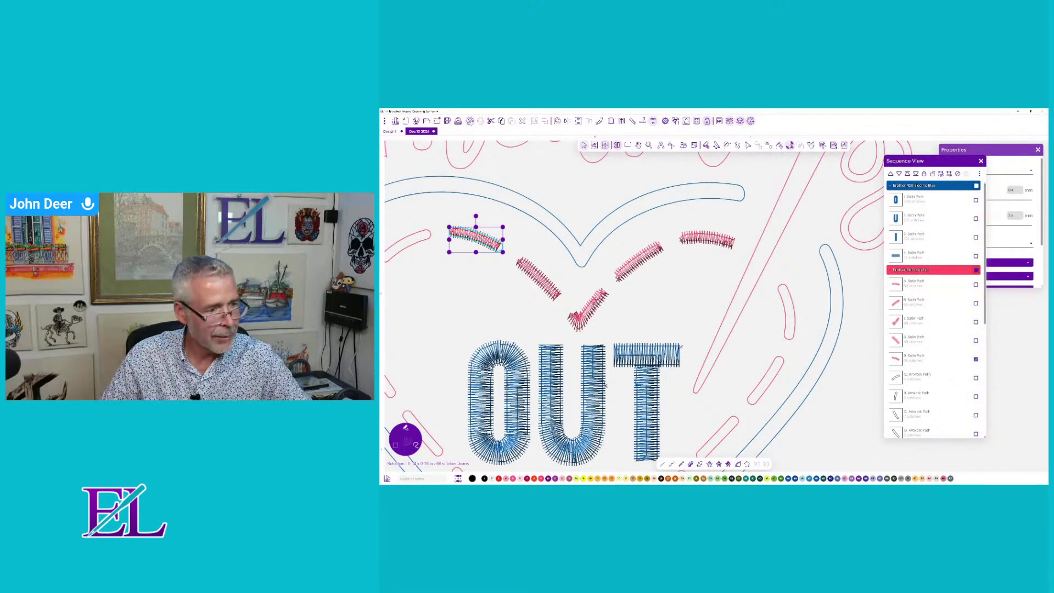
pyautogui.click(469, 121)
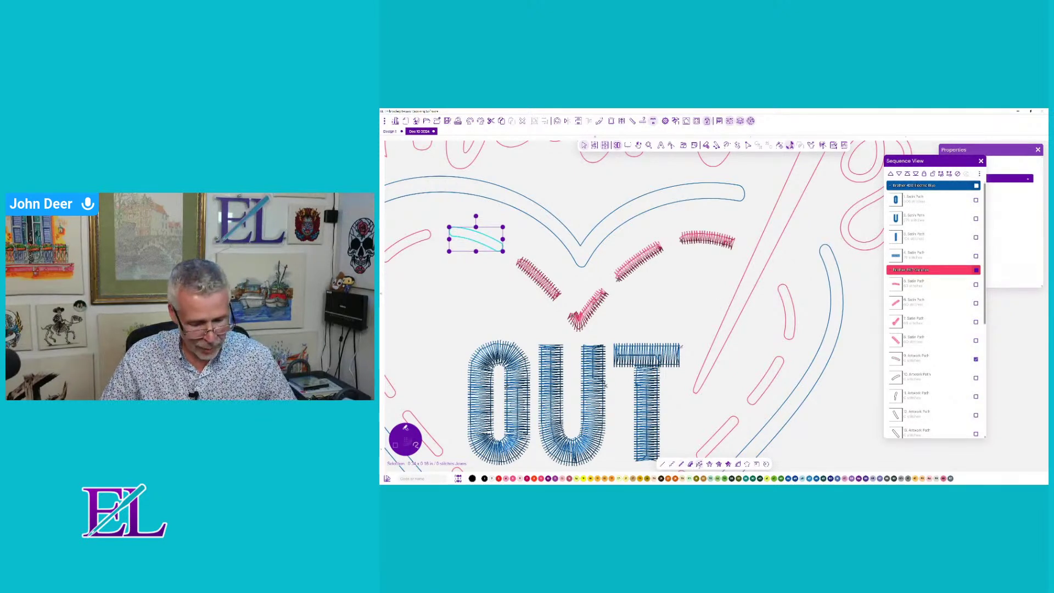
# - Convert the selected curved dash under the heart's left lobe to a satin path
pyautogui.click(691, 464)
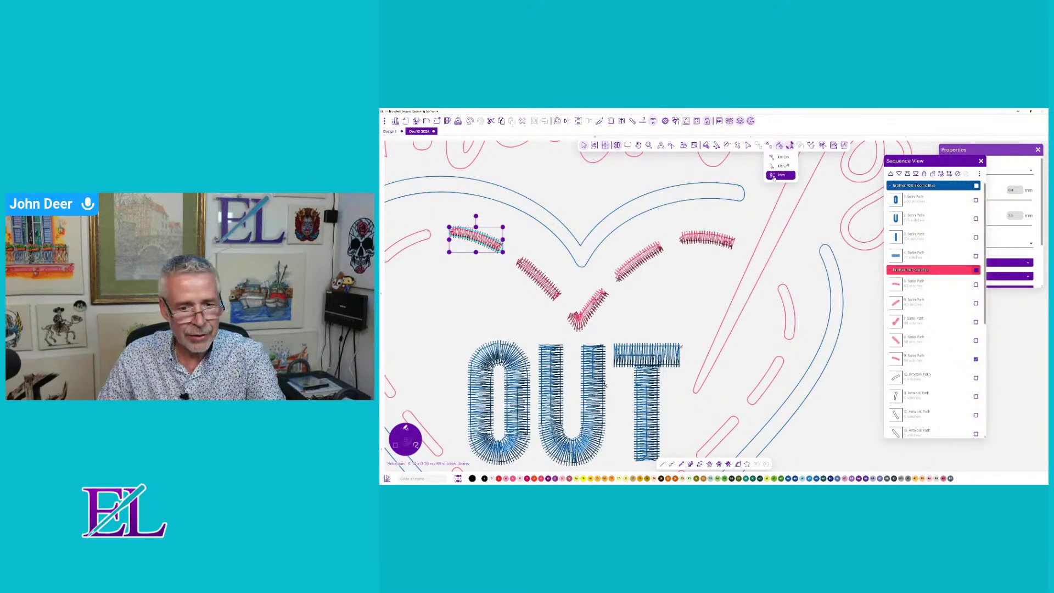
# - Convert the slanted curved dash and the upright curved dash on the heart's left lobe to satin paths with stitch direction lines
pyautogui.click(424, 254)
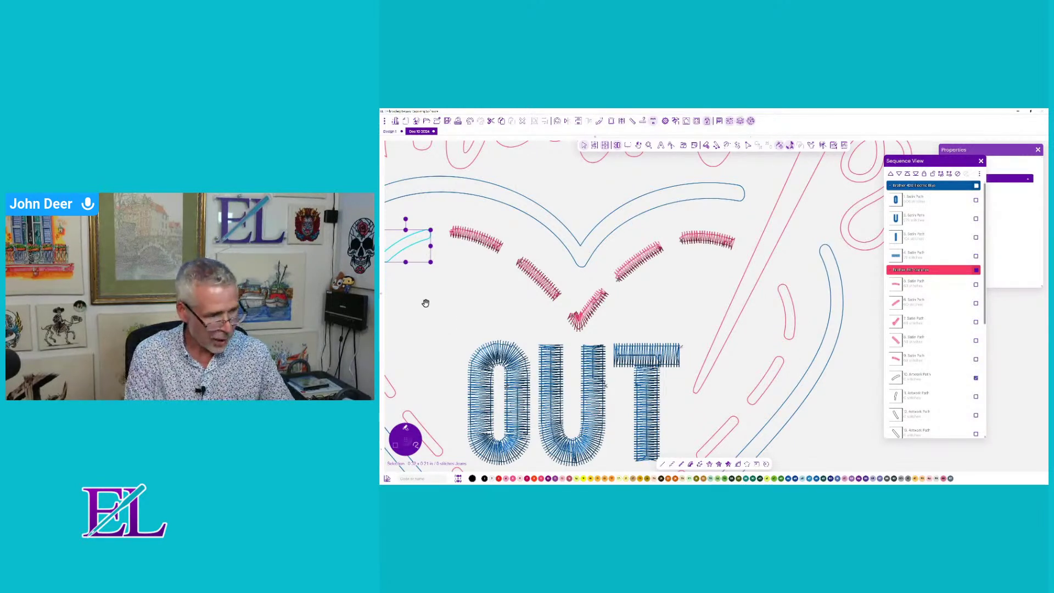
pyautogui.moveTo(426, 304); pyautogui.dragTo(548, 282)
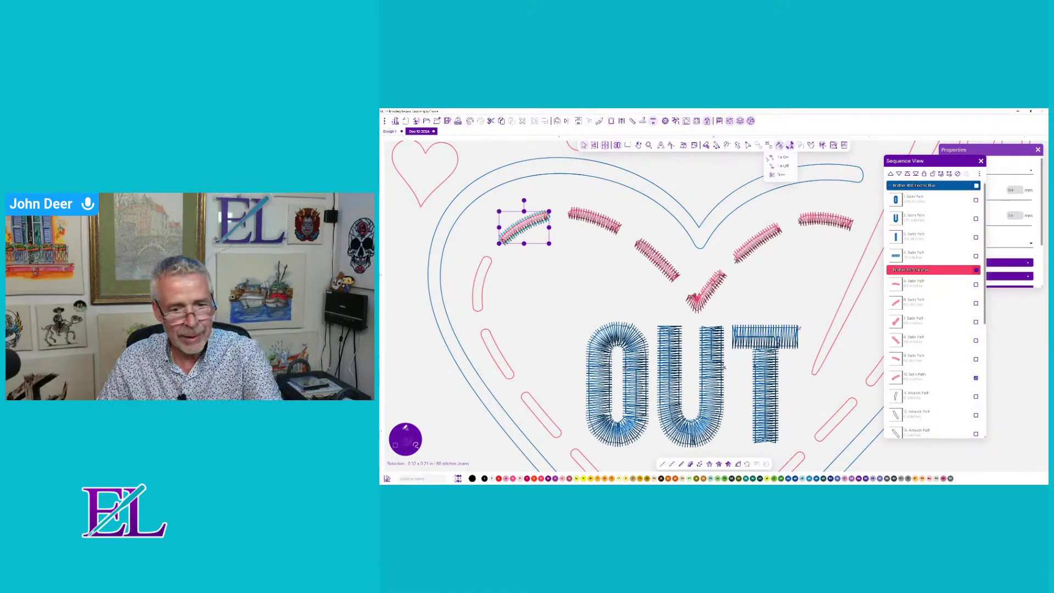
pyautogui.click(485, 292)
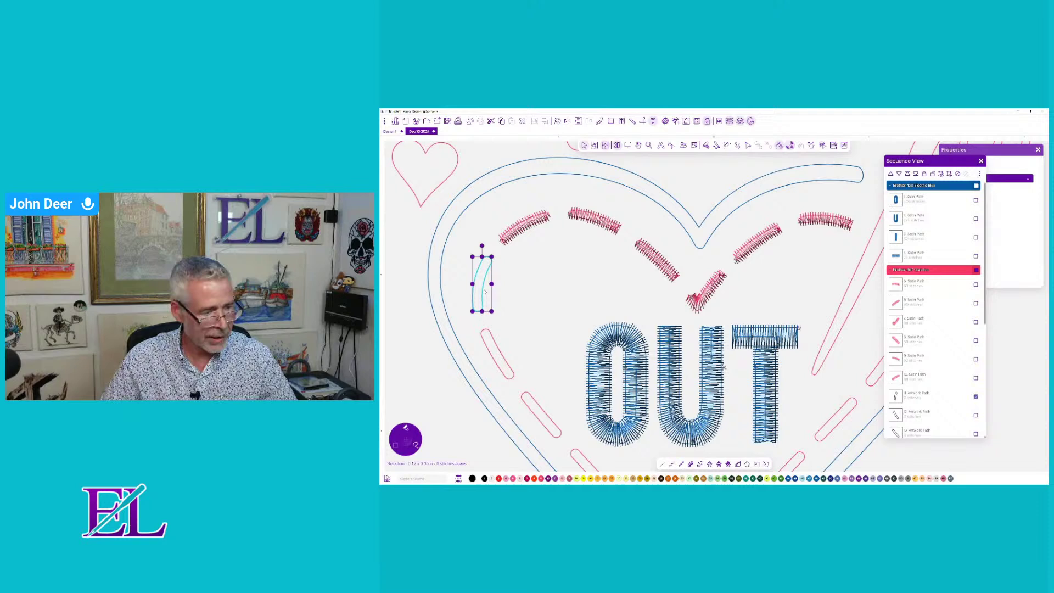
pyautogui.click(690, 465)
pyautogui.click(472, 306)
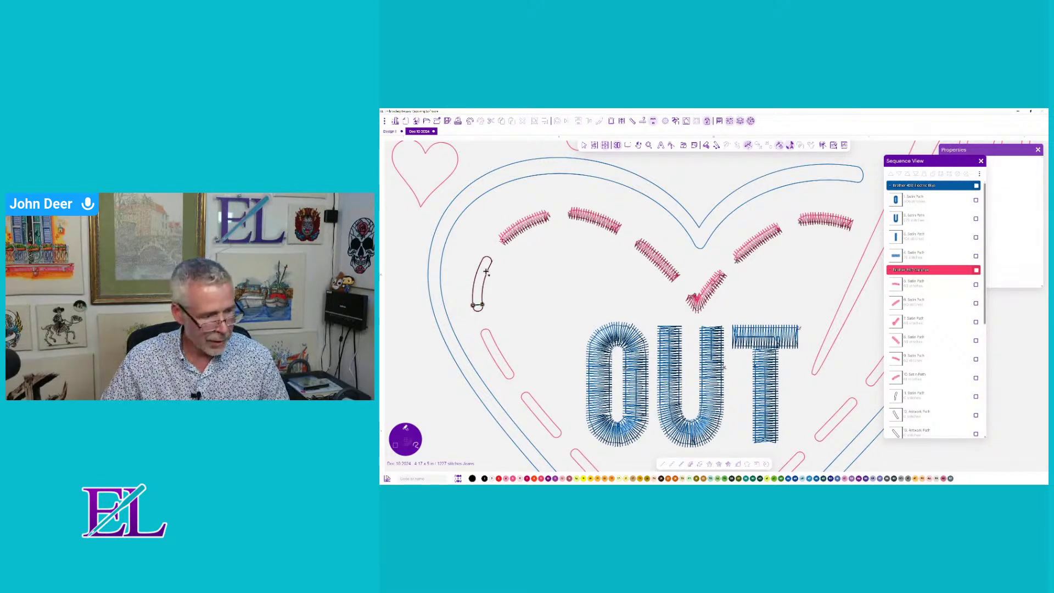
pyautogui.click(491, 263)
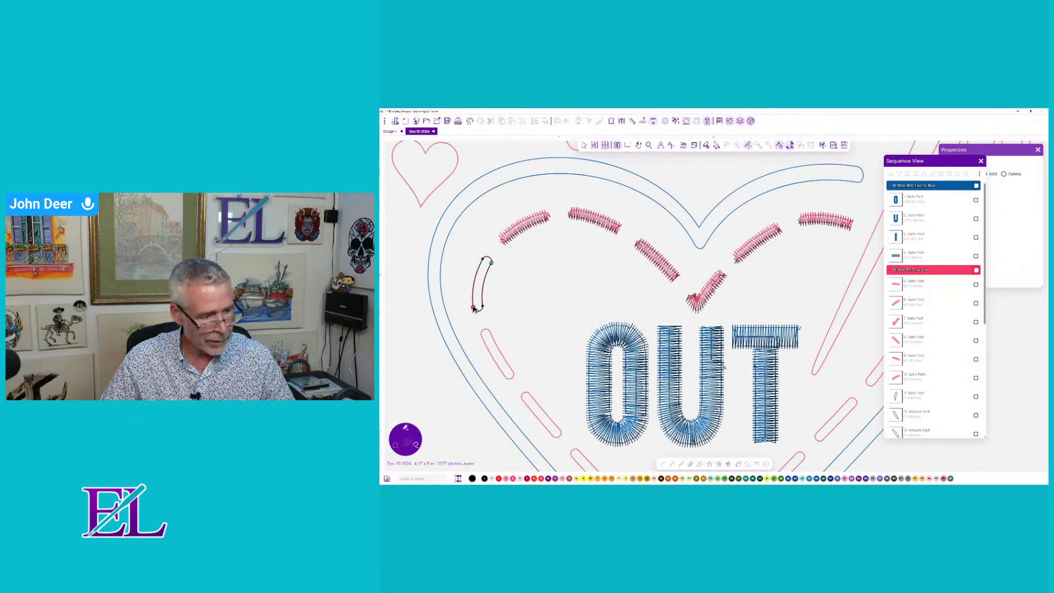
pyautogui.rightClick(717, 301)
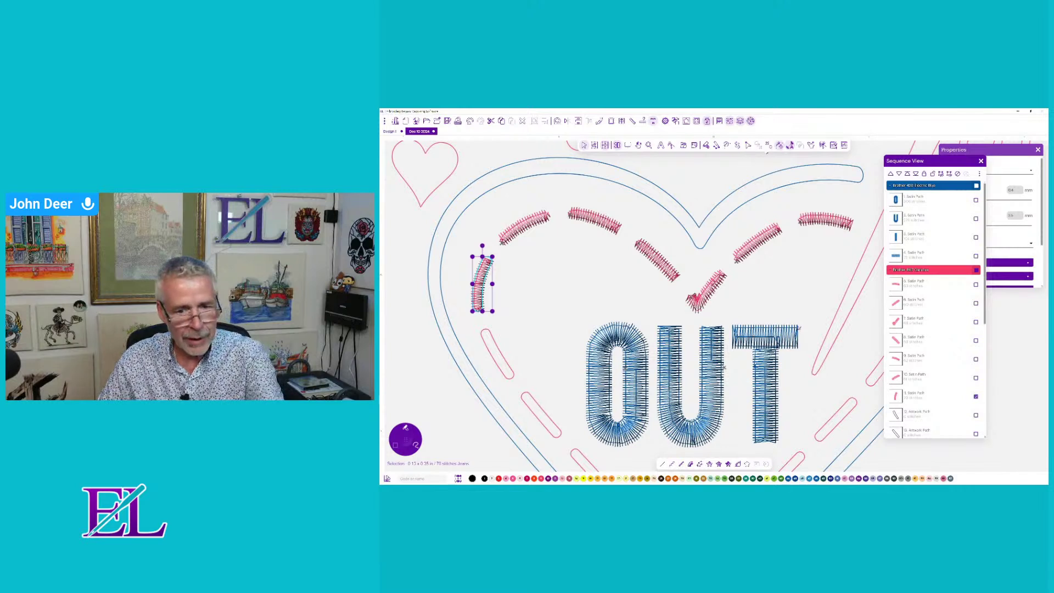
# - Try a fill path on the diagonal dash just below the left lobe's upright dash and undo the conversion
pyautogui.click(498, 351)
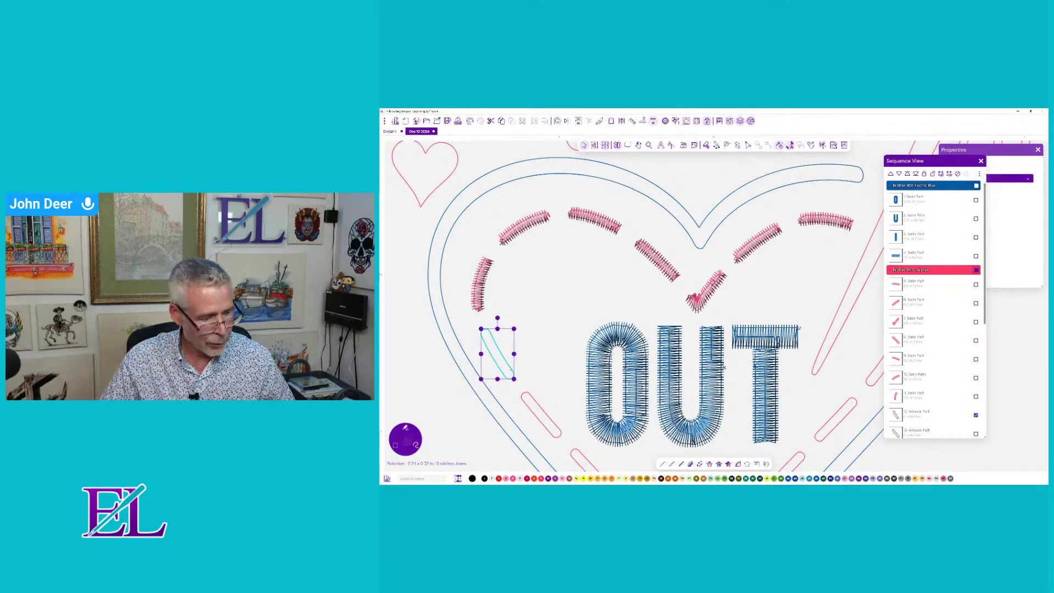
pyautogui.click(700, 465)
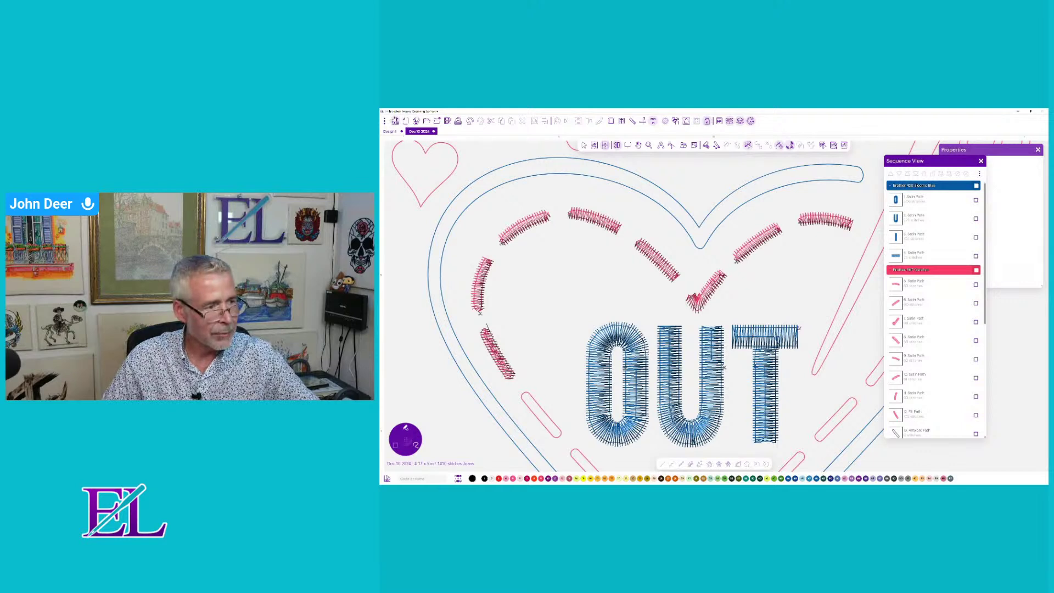
pyautogui.click(469, 121)
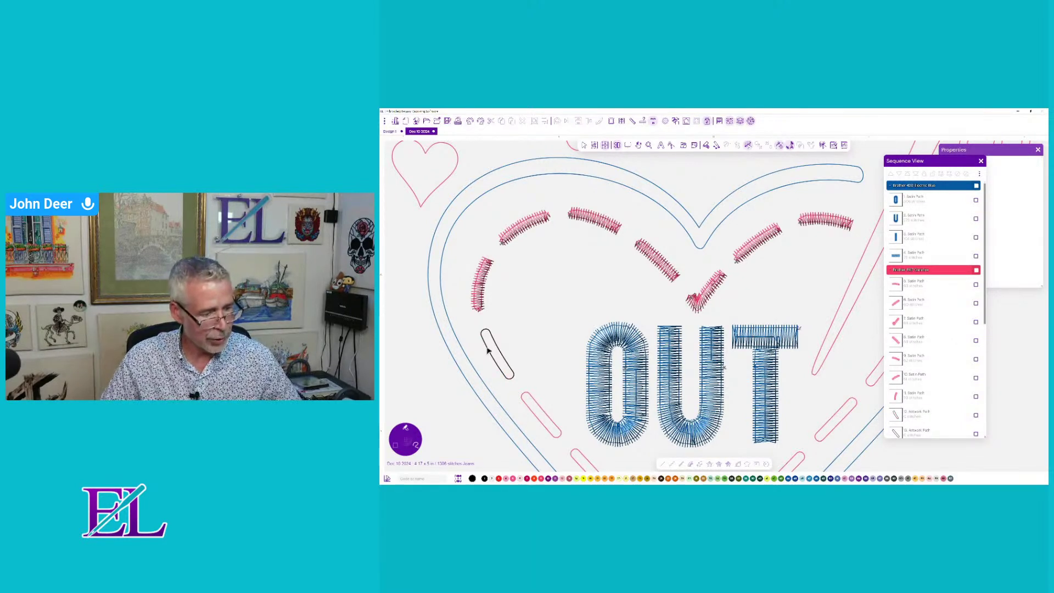
pyautogui.click(584, 145)
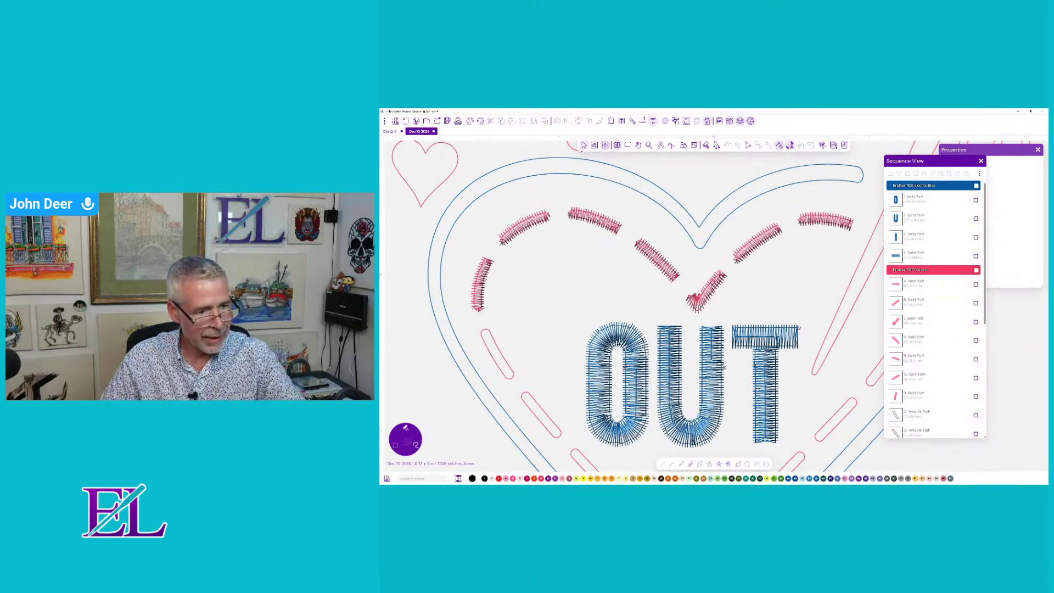
# - Convert the diagonal dash below the left lobe's upright dash to a satin path with stitch direction lines and add a trim
pyautogui.click(495, 338)
pyautogui.click(690, 465)
pyautogui.click(748, 145)
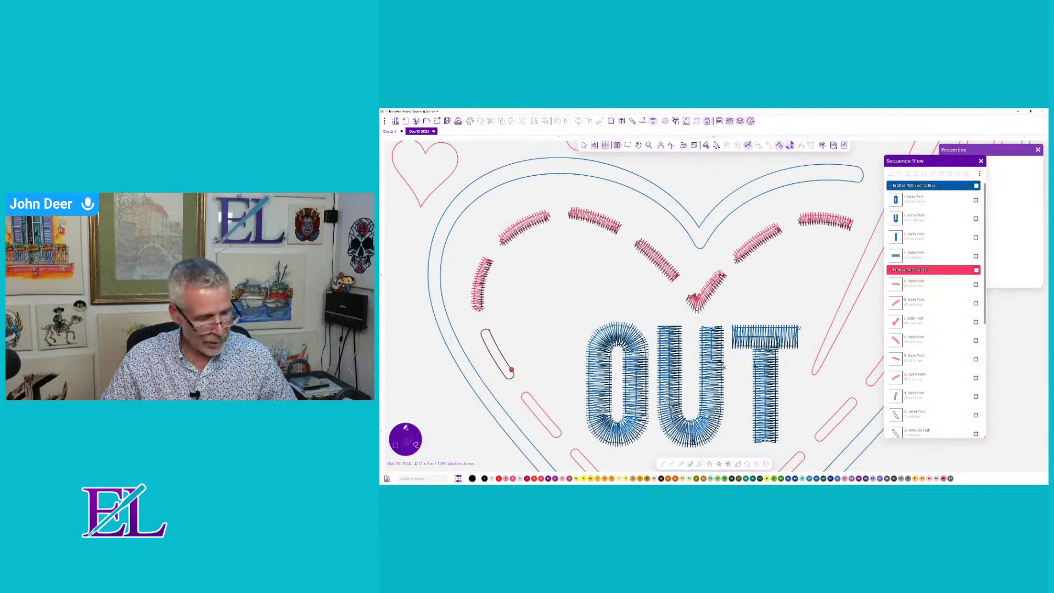
pyautogui.moveTo(512, 370); pyautogui.dragTo(503, 376)
pyautogui.moveTo(492, 334); pyautogui.dragTo(481, 338)
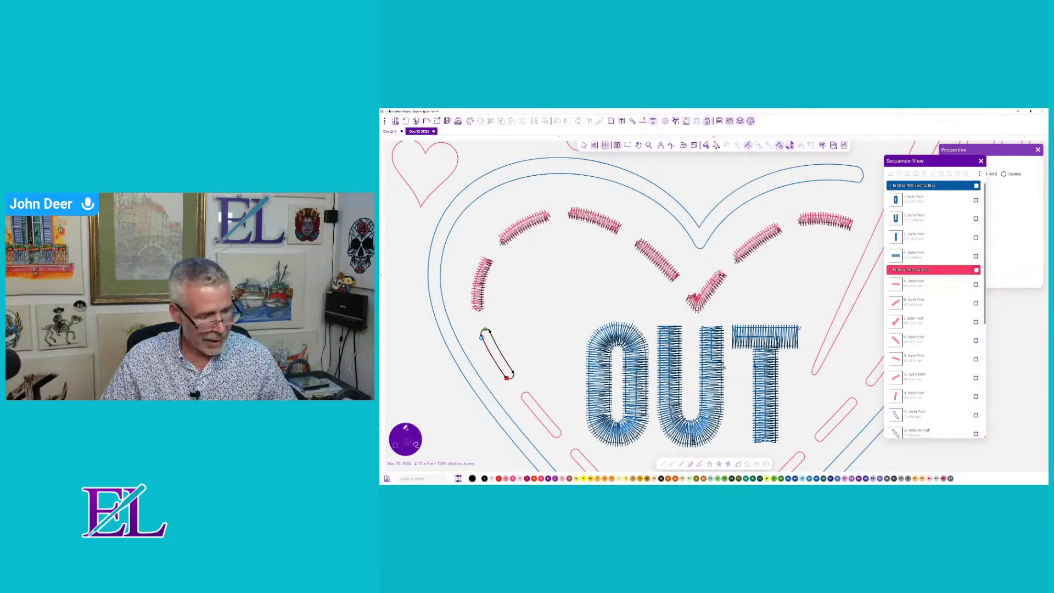
pyautogui.press('Return')
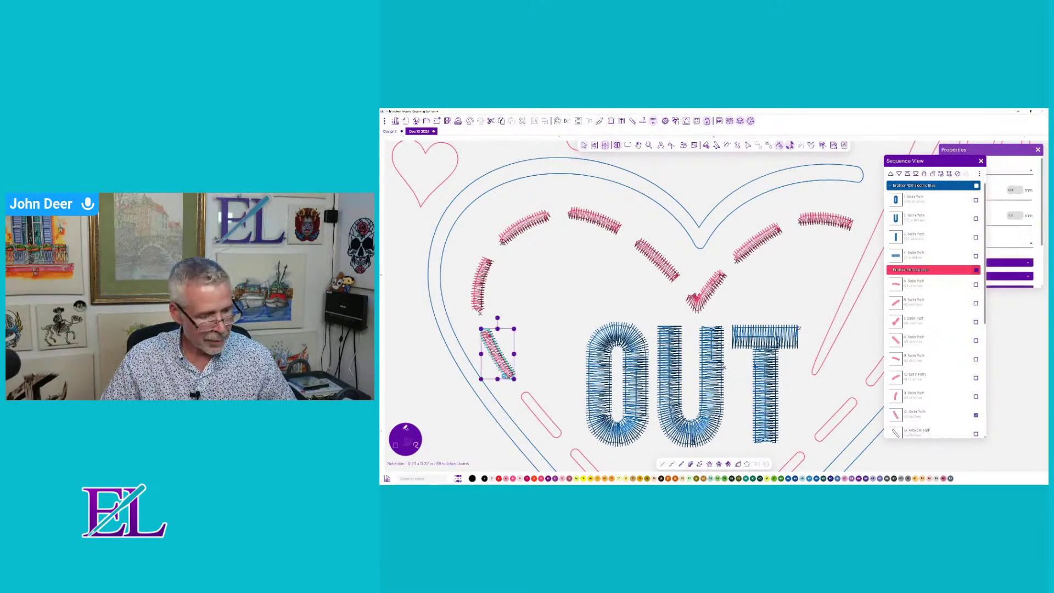
pyautogui.click(769, 145)
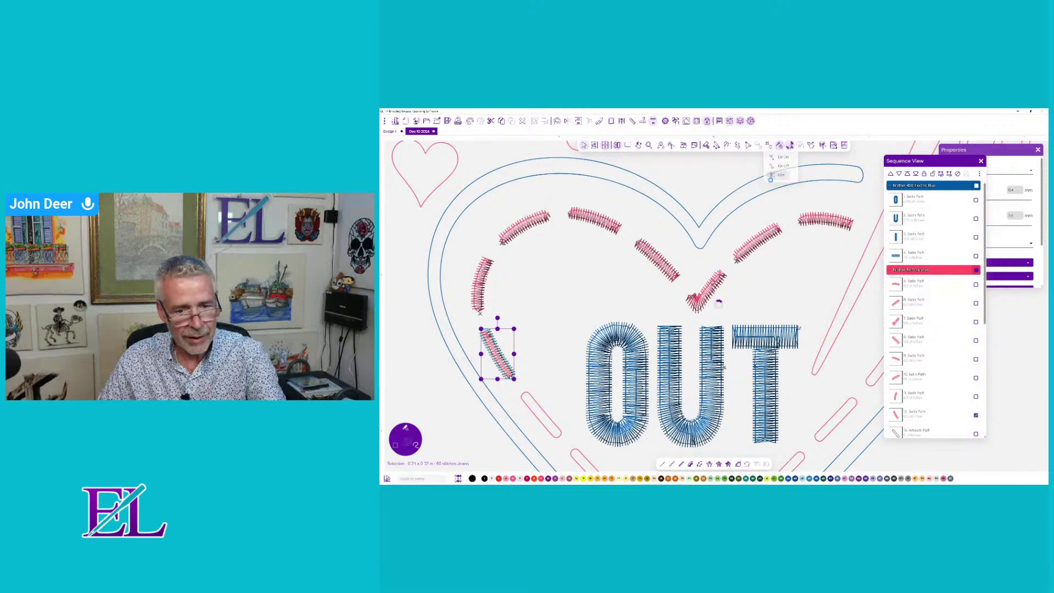
pyautogui.click(771, 176)
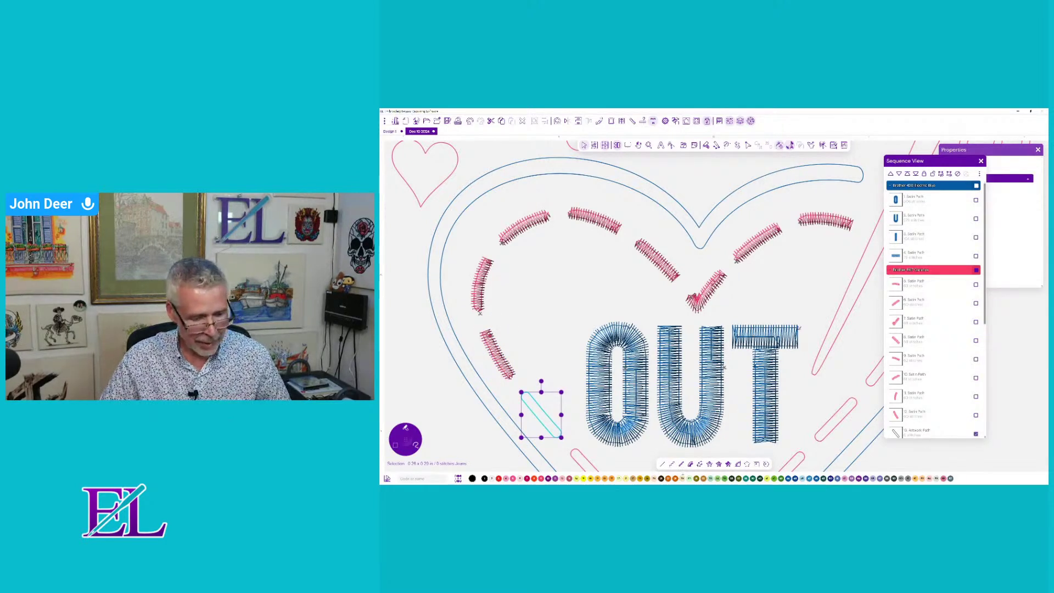
# - Convert the next two diagonal dashes down the heart's left side, below and left of the O, to satin paths with trims
pyautogui.click(689, 464)
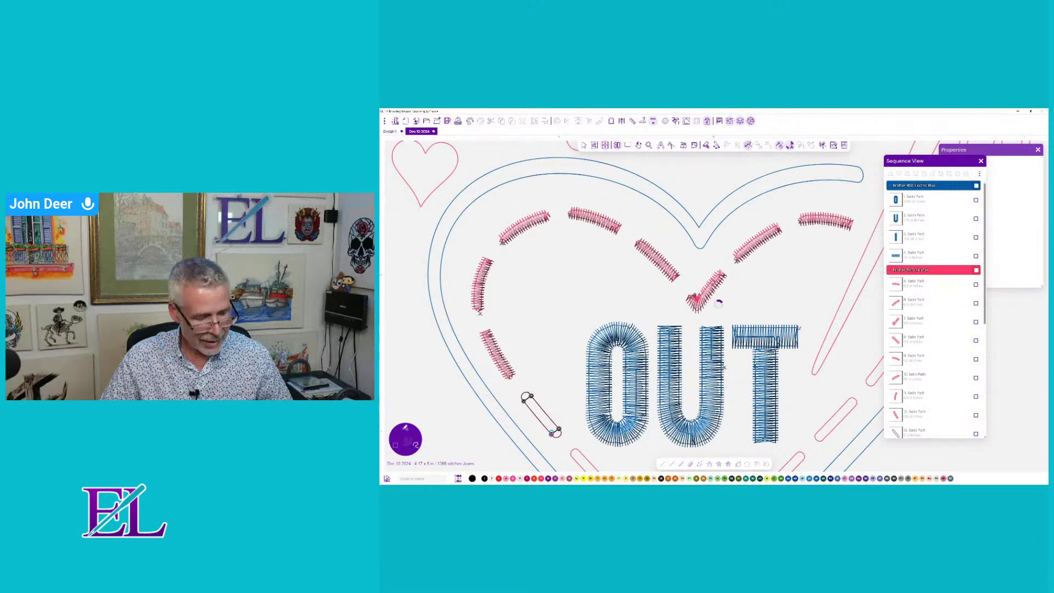
pyautogui.rightClick(526, 396)
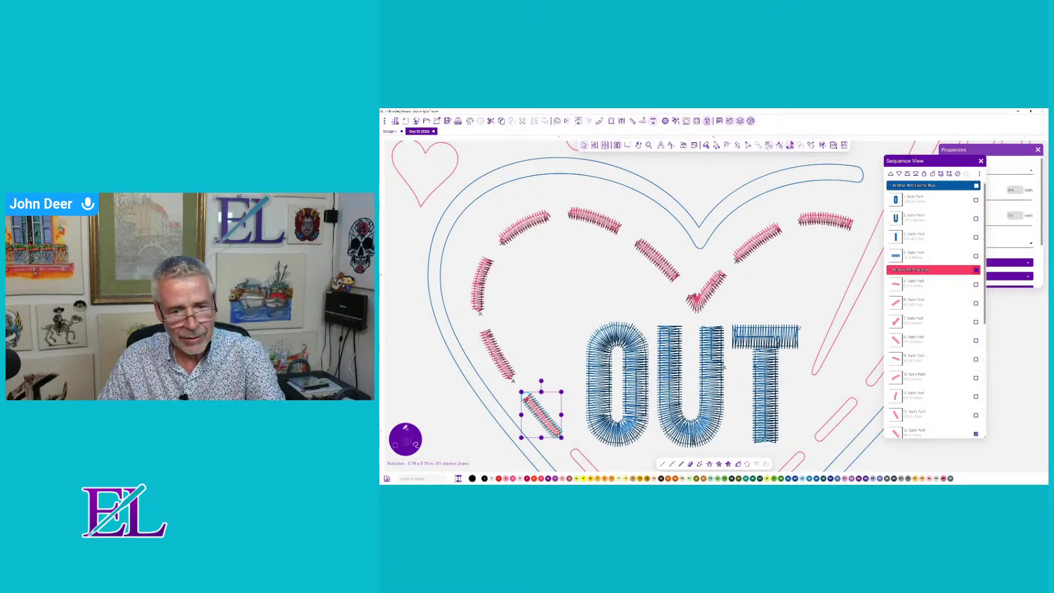
pyautogui.click(576, 461)
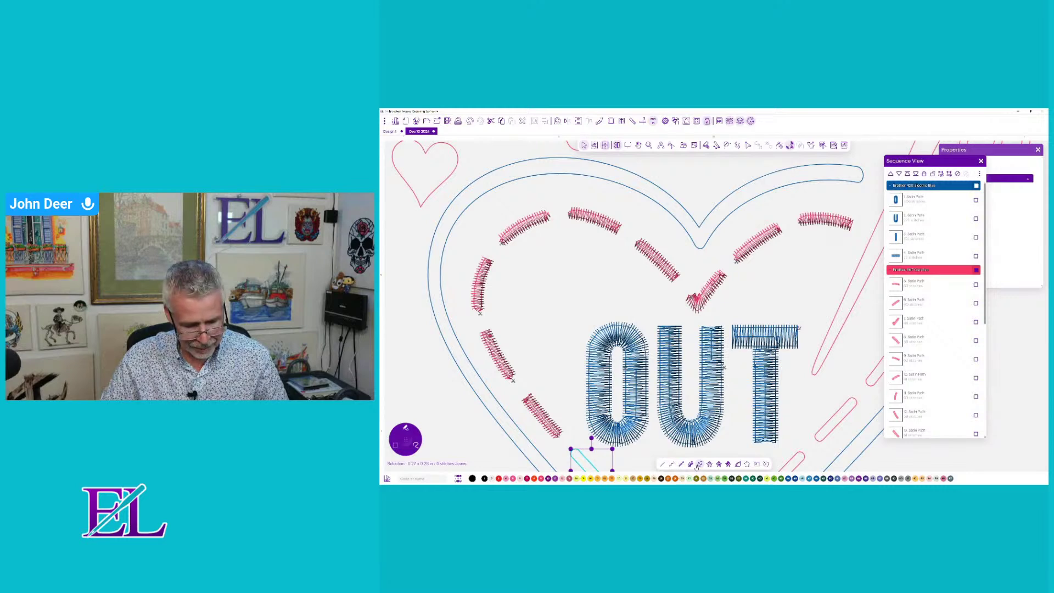
pyautogui.press('n')
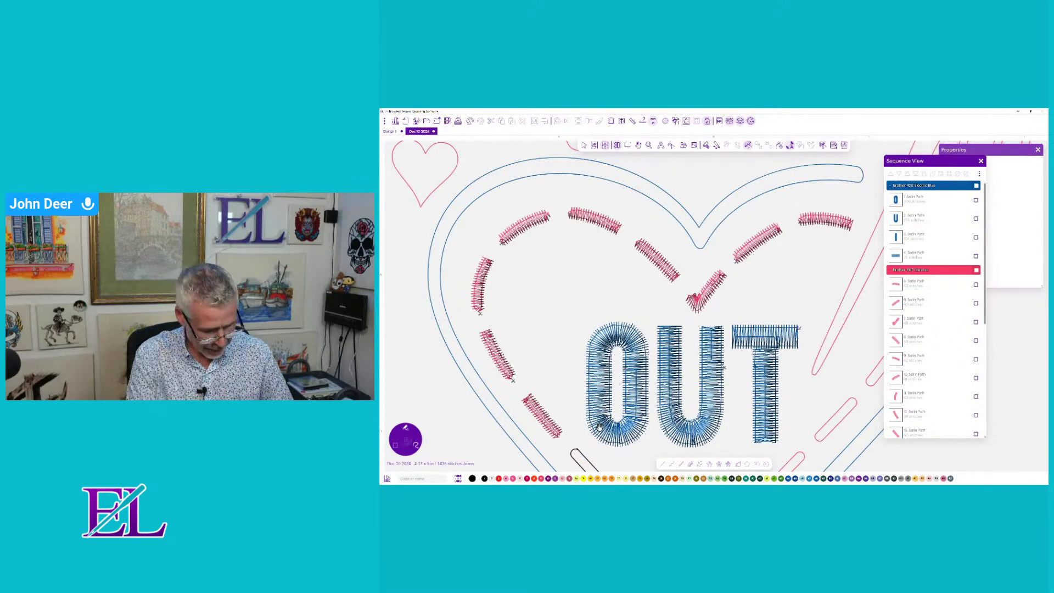
pyautogui.moveTo(594, 438); pyautogui.dragTo(563, 290)
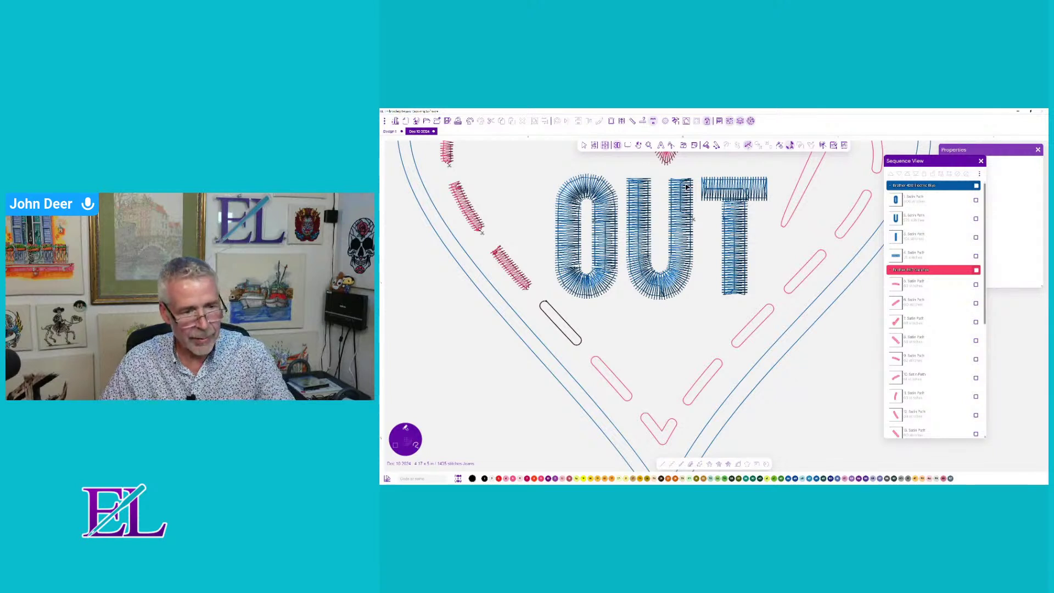
pyautogui.click(559, 315)
pyautogui.click(690, 464)
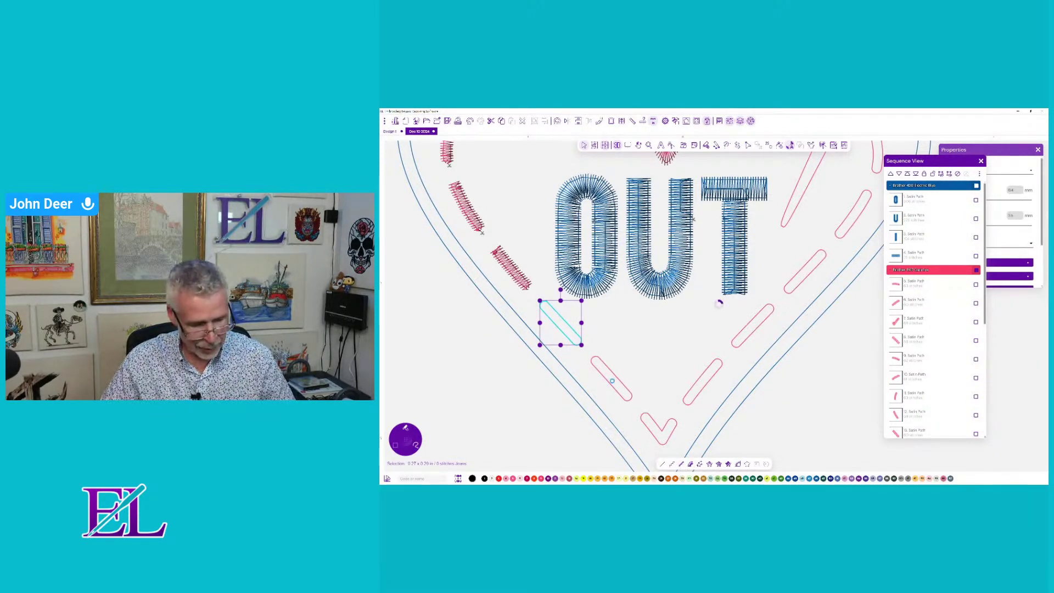
pyautogui.click(580, 337)
pyautogui.click(576, 345)
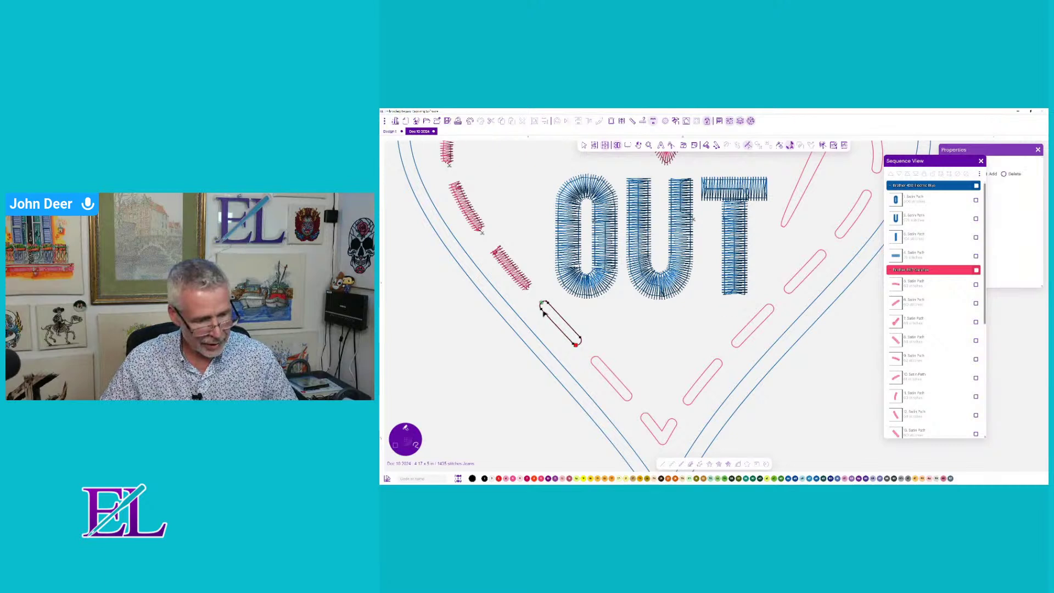
pyautogui.press('Return')
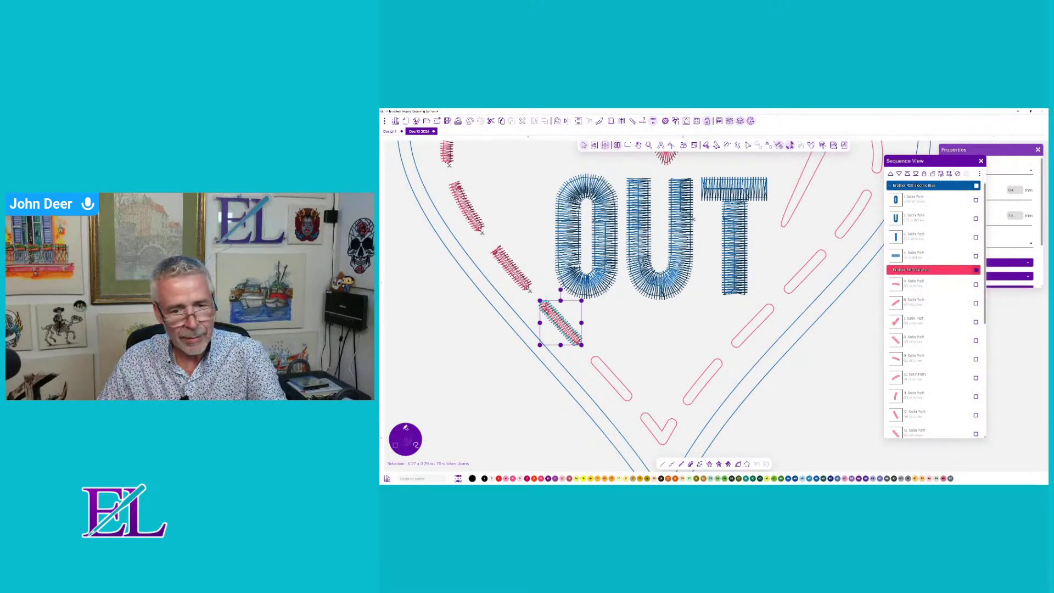
pyautogui.click(779, 145)
pyautogui.click(780, 175)
# - Convert the last diagonal dash above the V-shaped segment on the heart's left side to a satin path with stitch direction lines
pyautogui.click(612, 378)
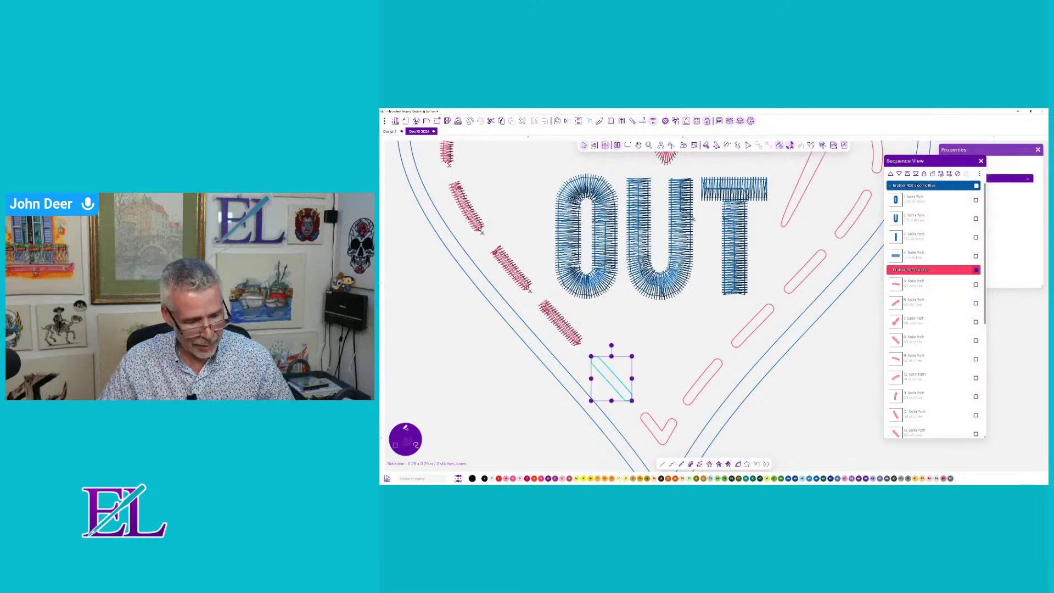
pyautogui.doubleClick(602, 361)
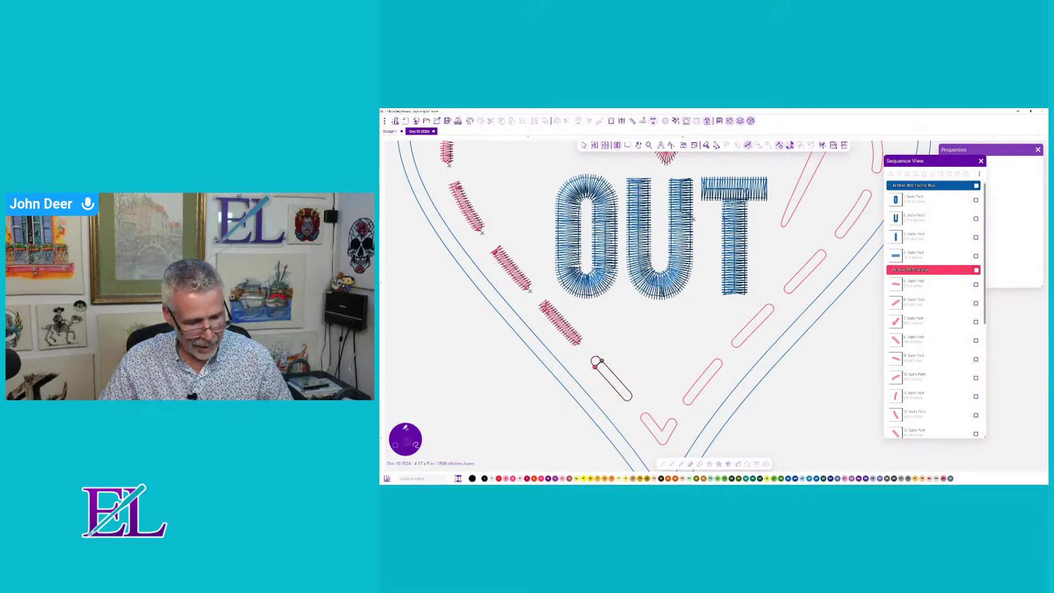
pyautogui.click(602, 360)
pyautogui.click(625, 398)
pyautogui.press('Return')
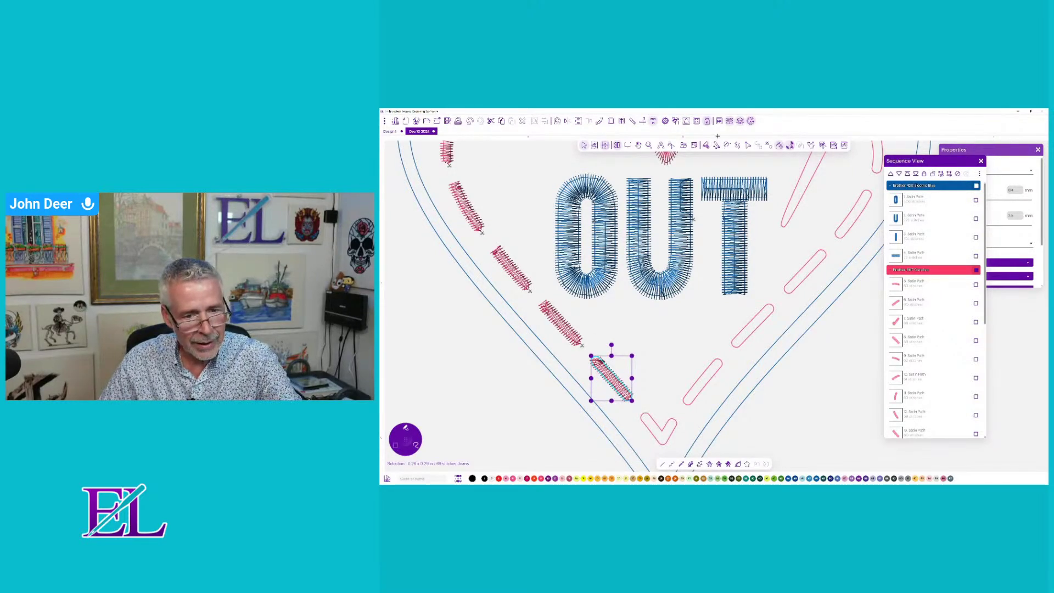
# - Adjust the edit points at the upper end of the satin dash above the V-shaped segment and reselect the dash
pyautogui.click(738, 146)
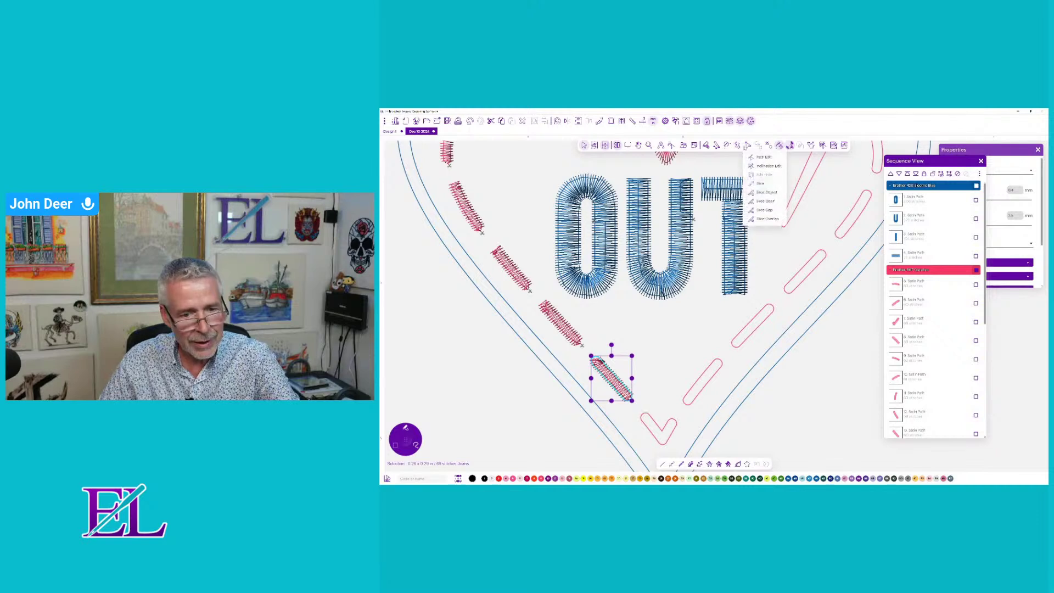
pyautogui.click(753, 168)
pyautogui.moveTo(601, 362); pyautogui.dragTo(602, 360)
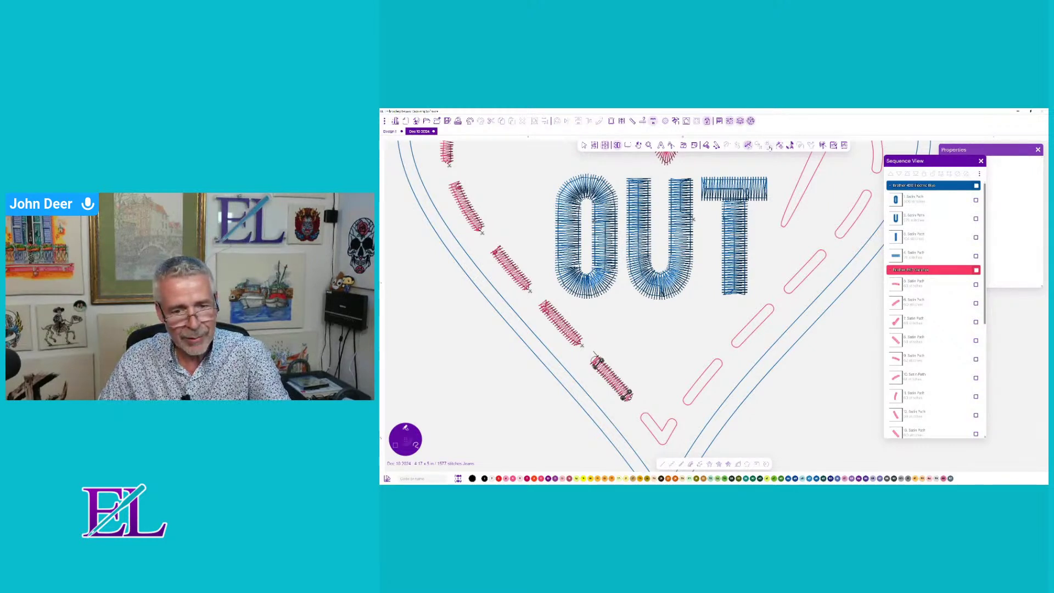
pyautogui.click(585, 146)
pyautogui.click(612, 379)
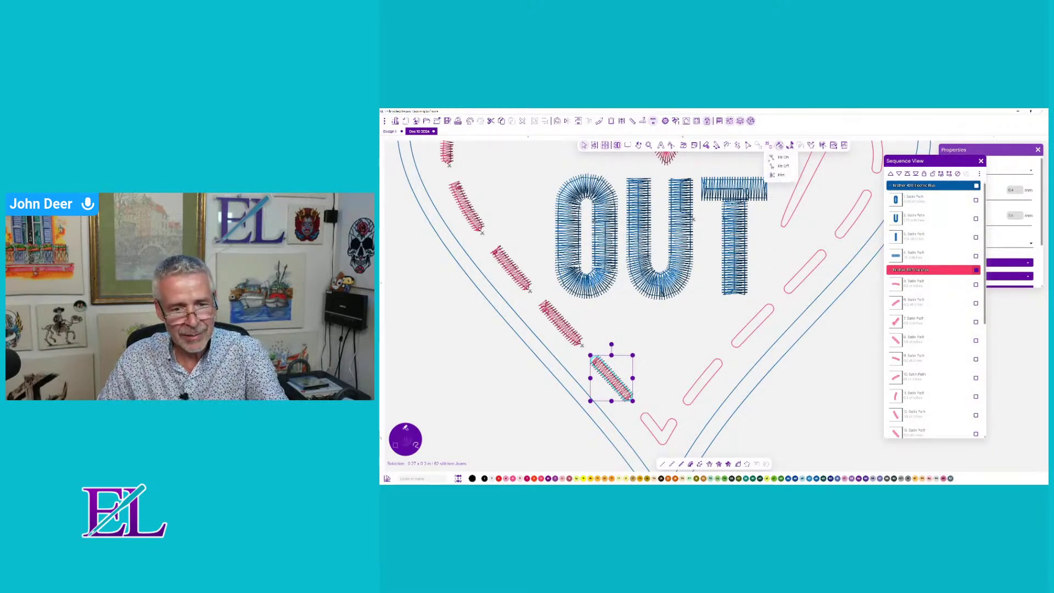
# - Convert the V-shaped segment at the heart's lower tip to a satin path with stitch direction lines and add a trim
pyautogui.click(643, 421)
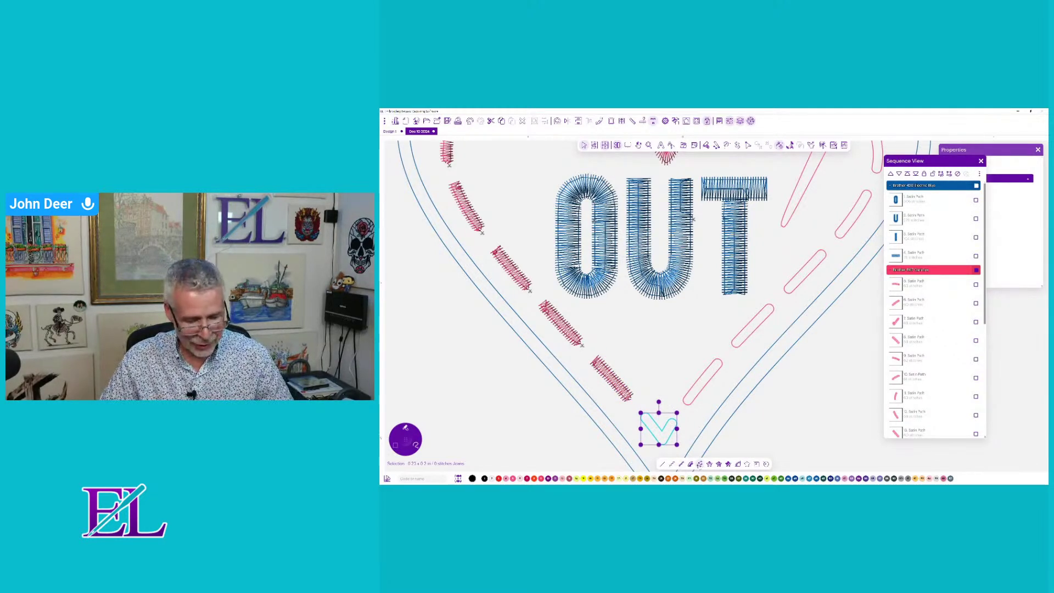
pyautogui.click(690, 464)
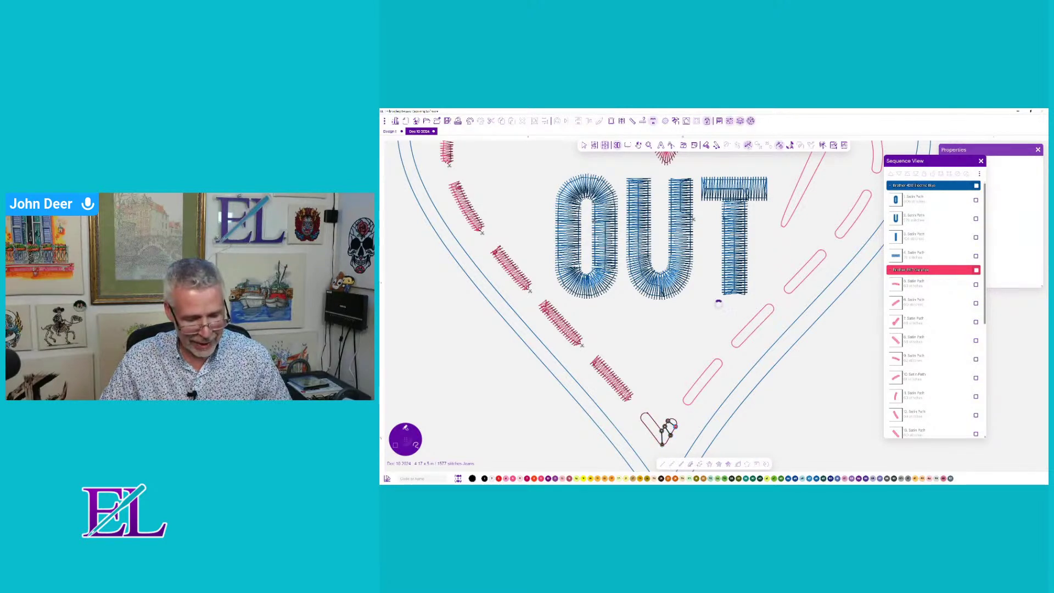
pyautogui.click(645, 423)
pyautogui.moveTo(645, 428); pyautogui.dragTo(670, 437)
pyautogui.press('Return')
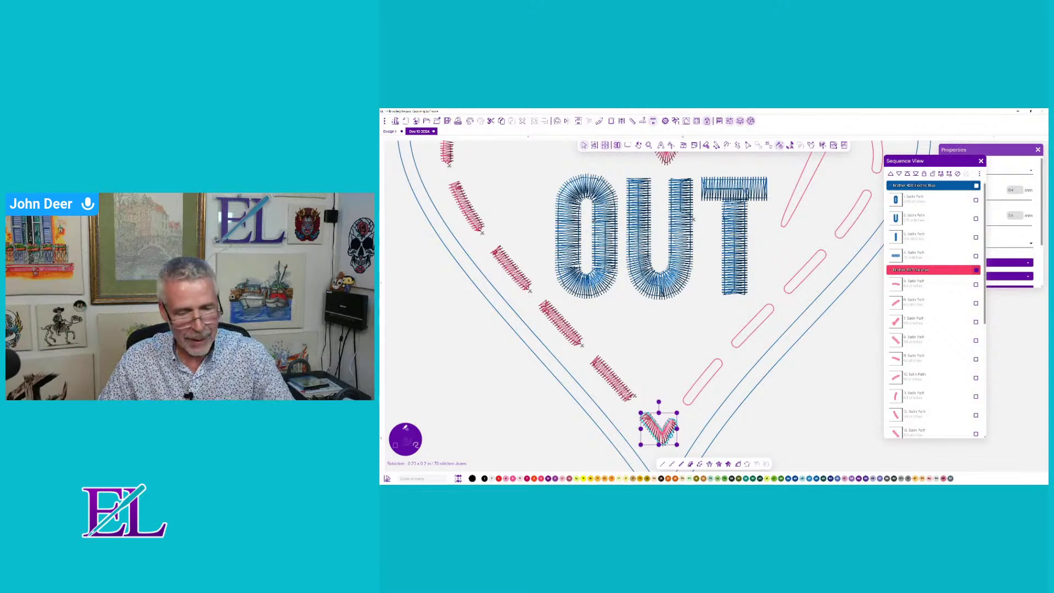
pyautogui.click(769, 145)
pyautogui.click(773, 174)
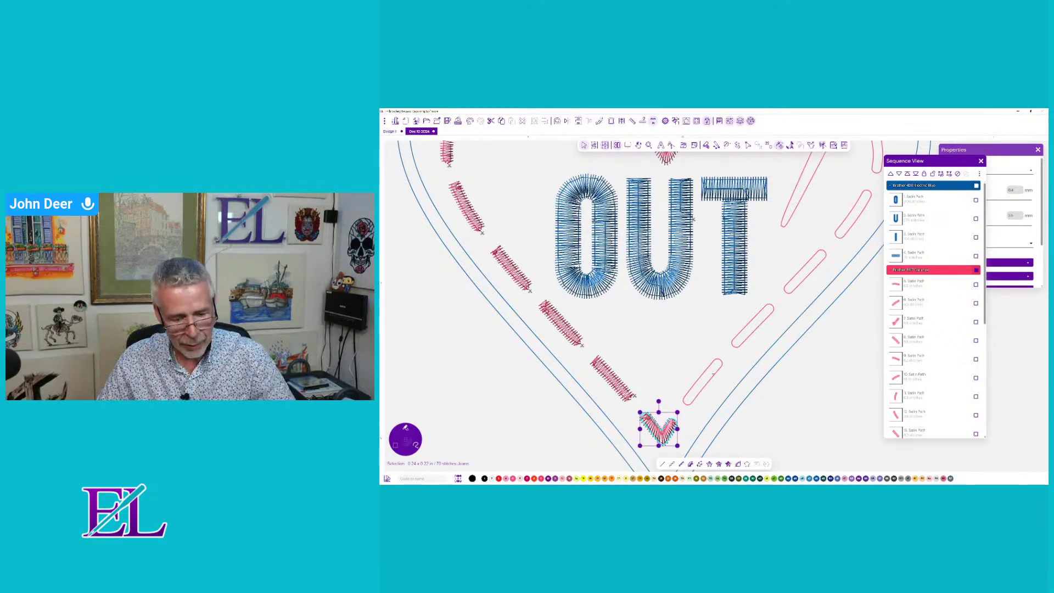
# - Convert the lowest diagonal dash on the heart's right side, beside the V-shaped segment, to a satin path and add a trim
pyautogui.click(712, 375)
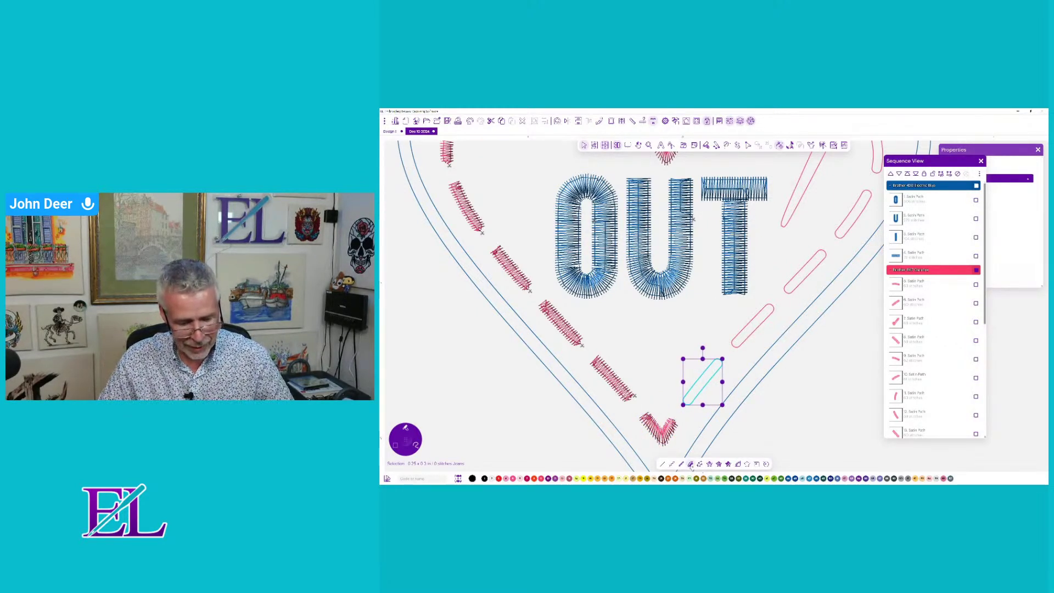
pyautogui.click(691, 465)
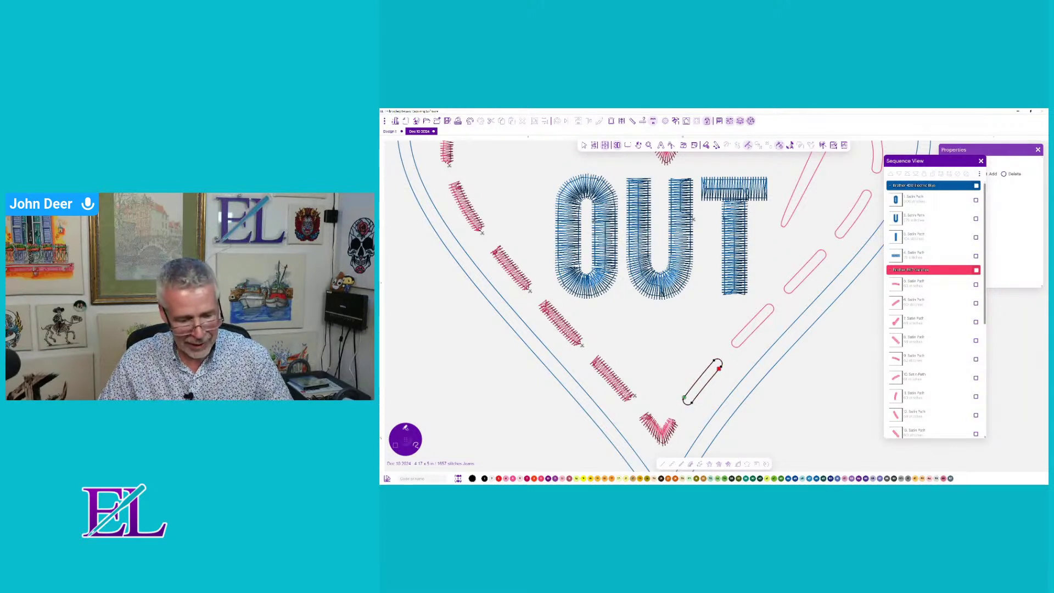
pyautogui.press('Return')
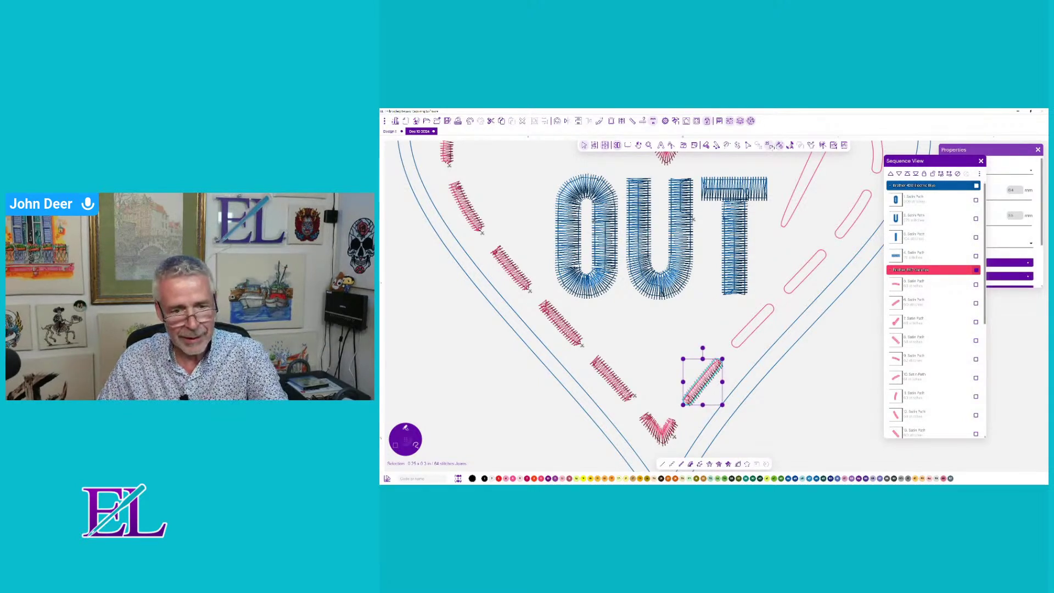
pyautogui.click(769, 145)
pyautogui.click(773, 174)
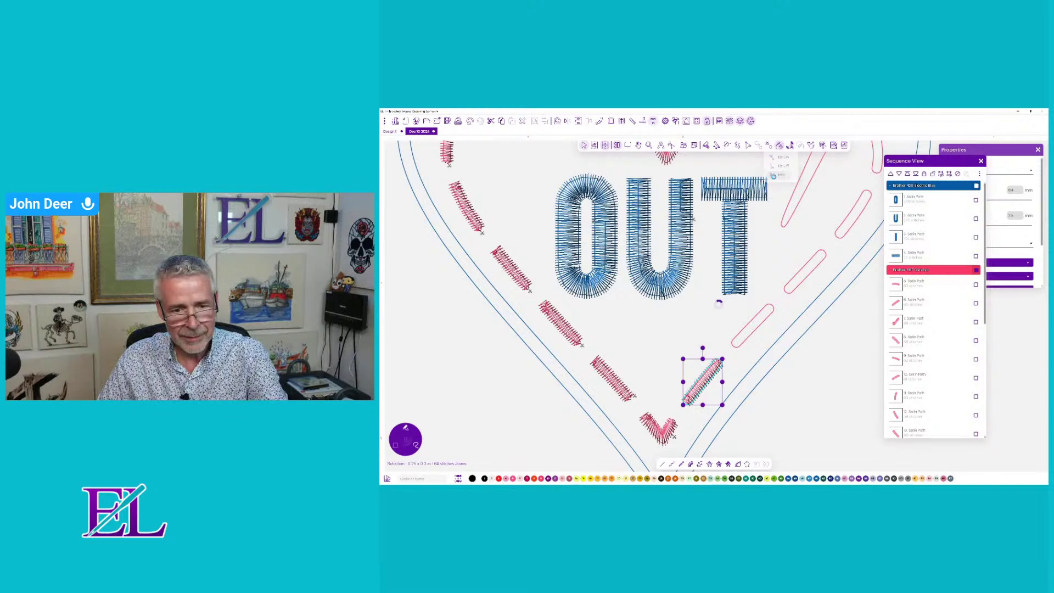
# - Convert the second diagonal dash up the heart's right side, just below the T, to a satin path with a trim
pyautogui.click(742, 331)
pyautogui.click(690, 463)
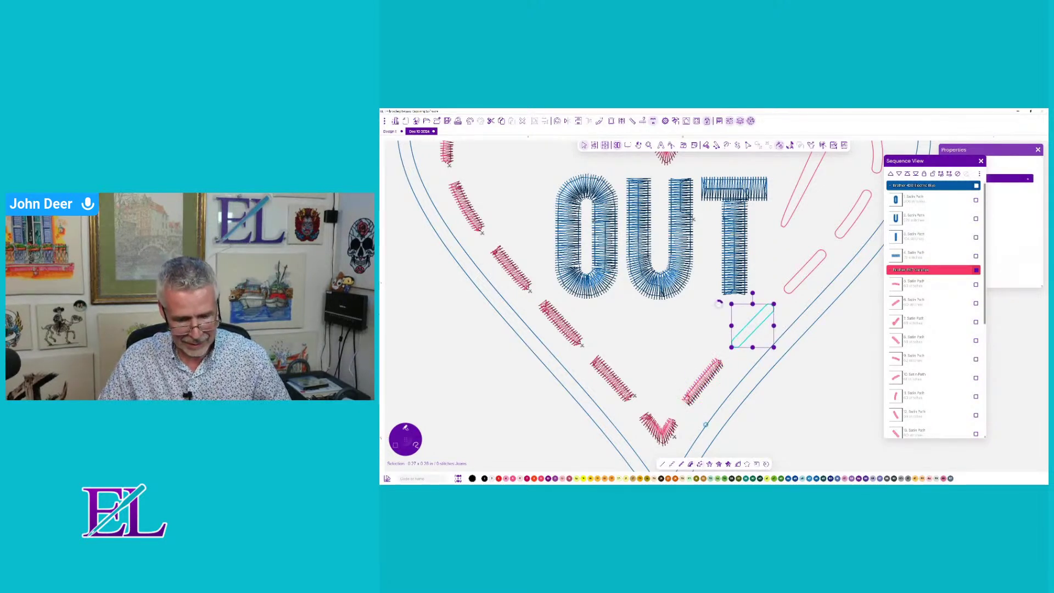
pyautogui.press('Return')
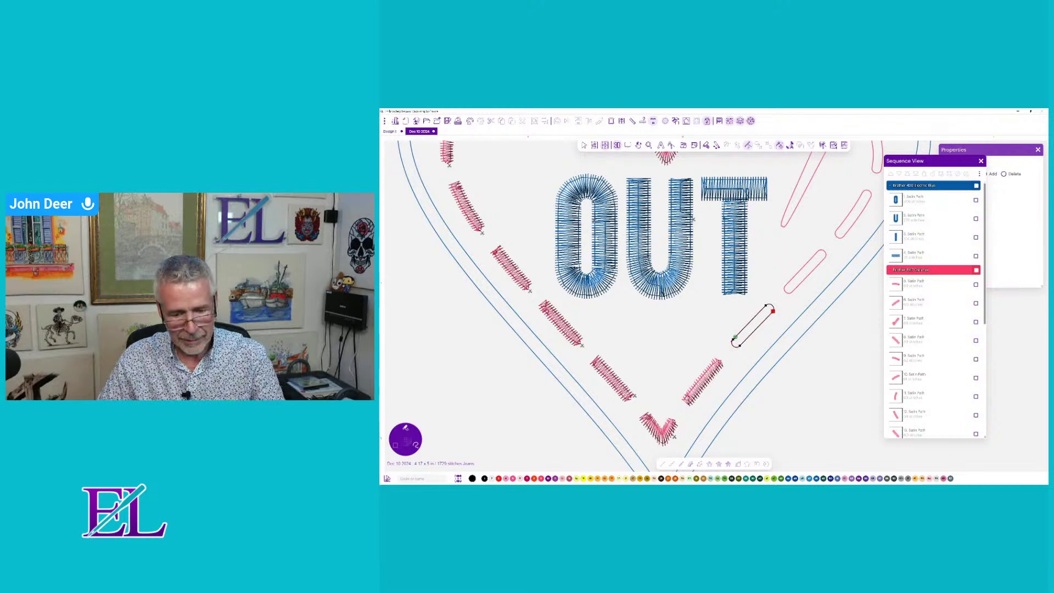
pyautogui.press('Return')
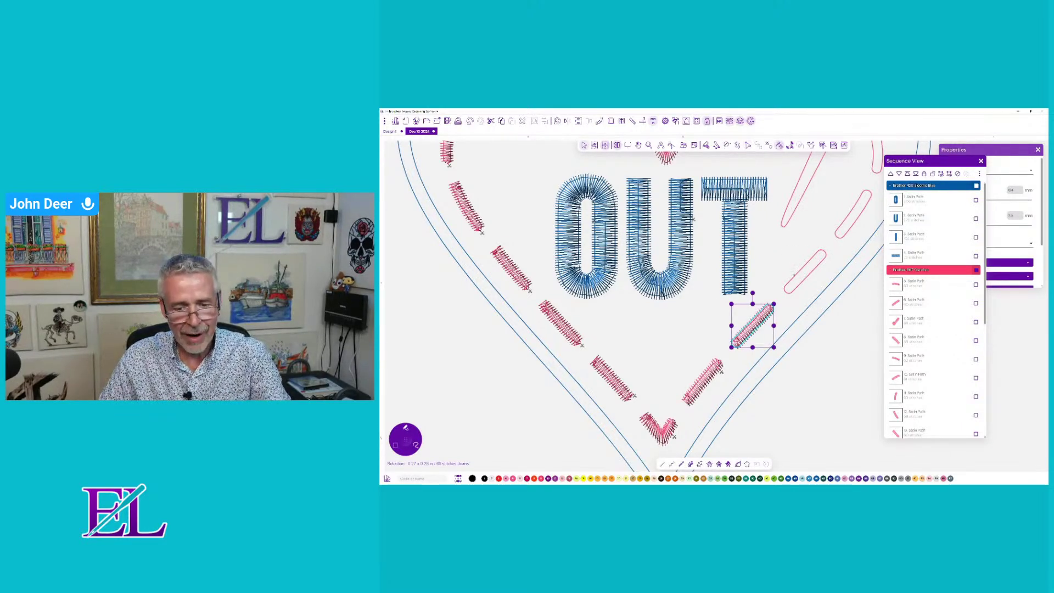
pyautogui.click(768, 145)
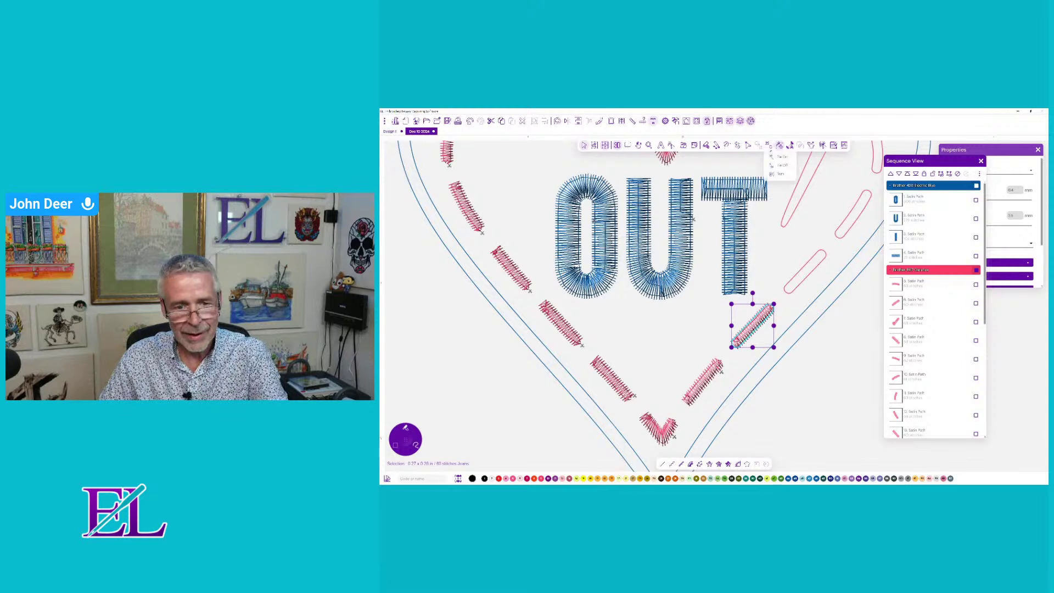
pyautogui.click(778, 175)
# - Convert the third diagonal dash up the heart's right side to a satin path with stitch direction lines and add a trim
pyautogui.click(795, 282)
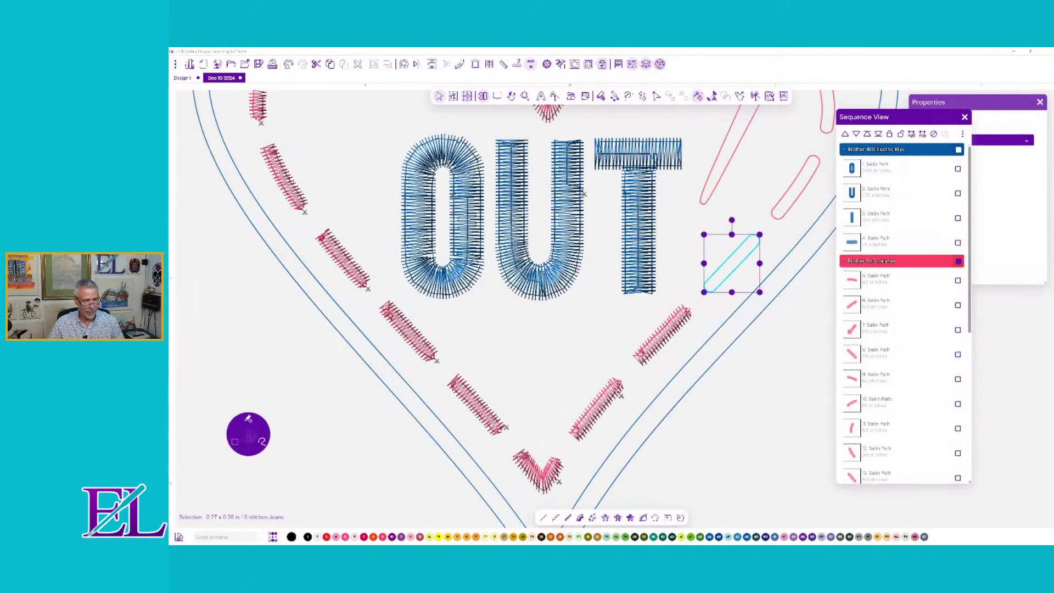
pyautogui.click(581, 518)
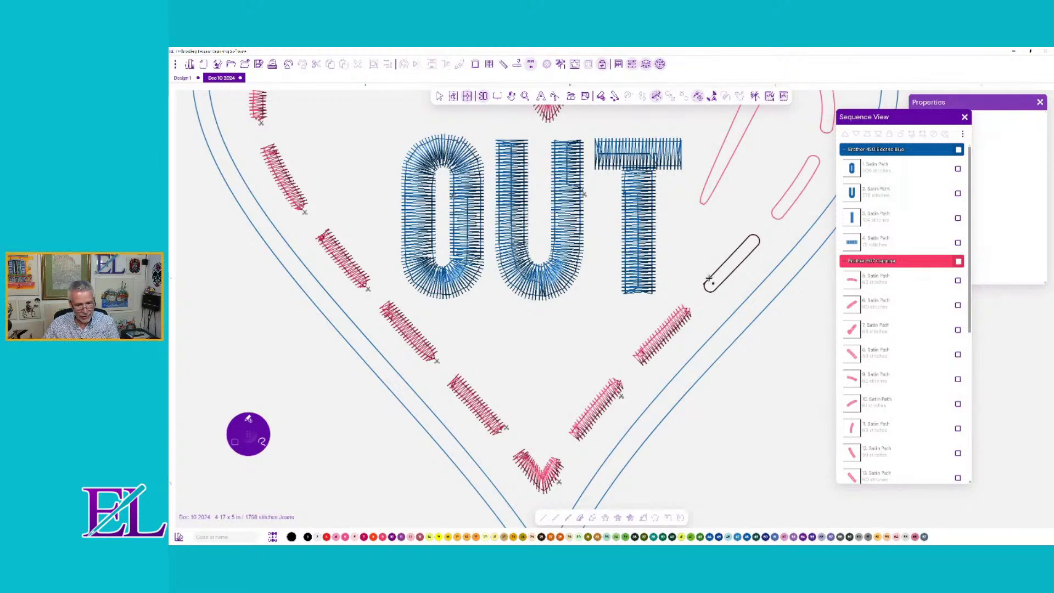
pyautogui.click(440, 97)
pyautogui.click(704, 286)
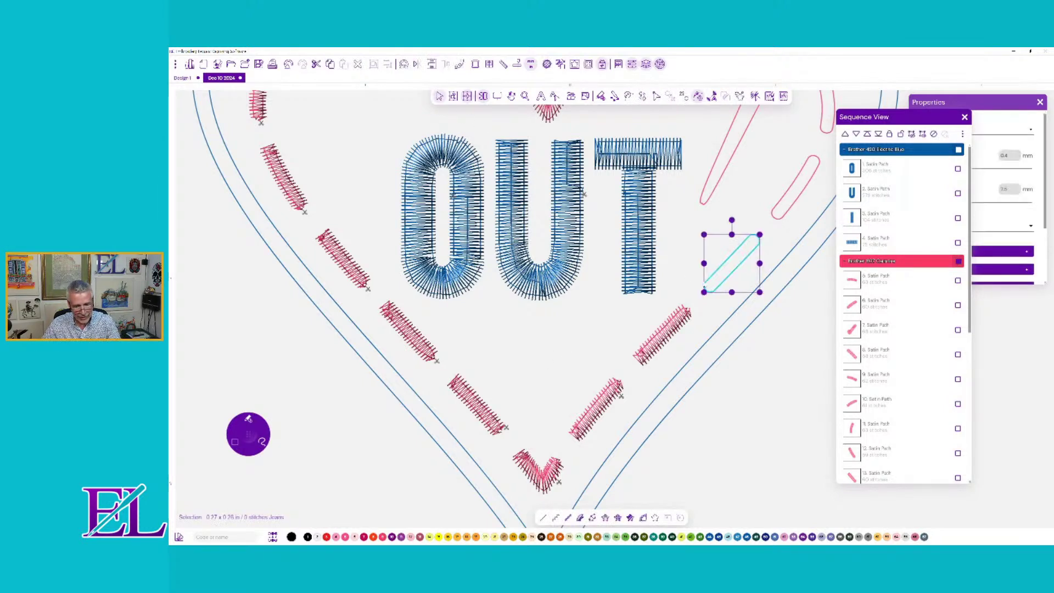
pyautogui.click(577, 517)
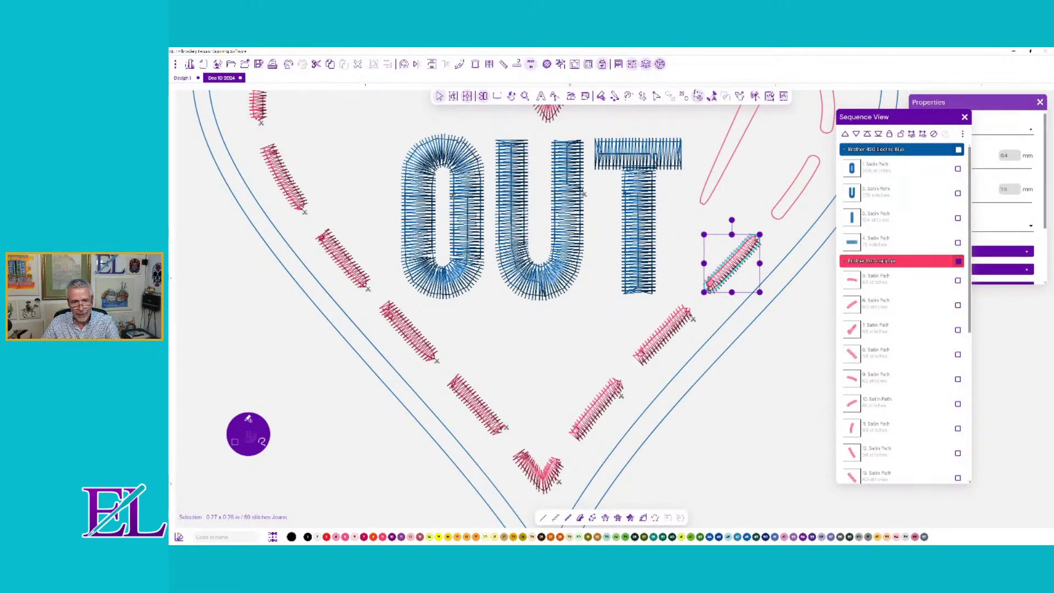
pyautogui.click(684, 96)
pyautogui.click(695, 136)
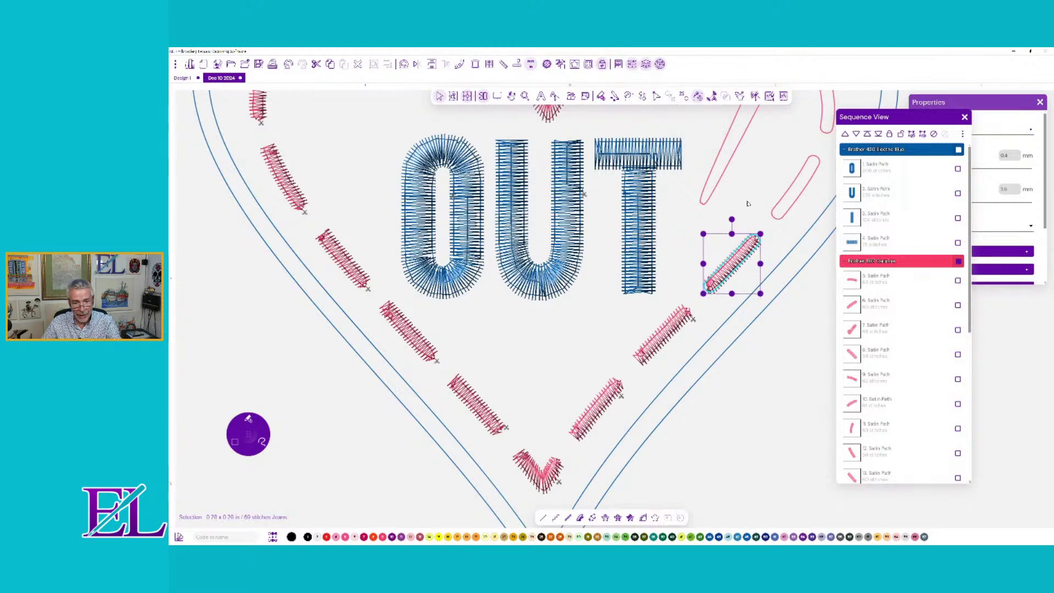
# - Reselect the third satin dash up the heart's right side and open its edit points
pyautogui.click(775, 211)
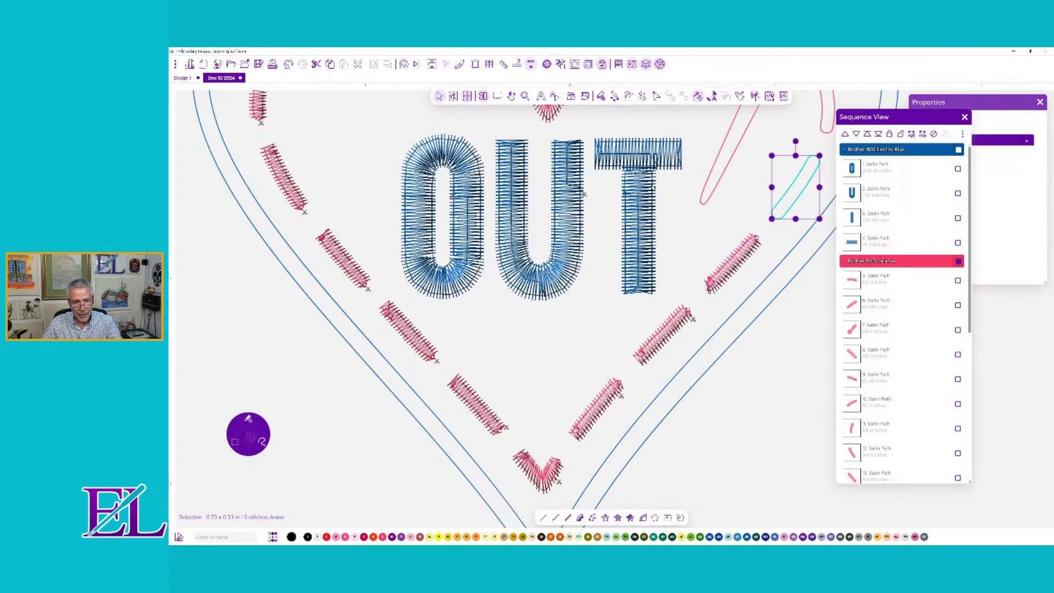
pyautogui.click(601, 96)
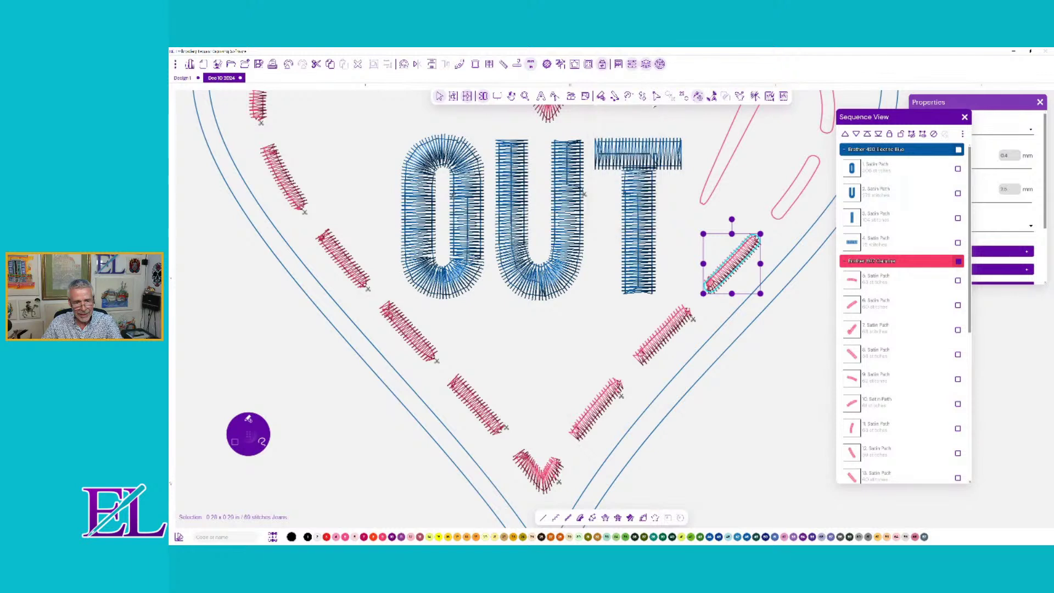
pyautogui.click(657, 96)
pyautogui.click(663, 124)
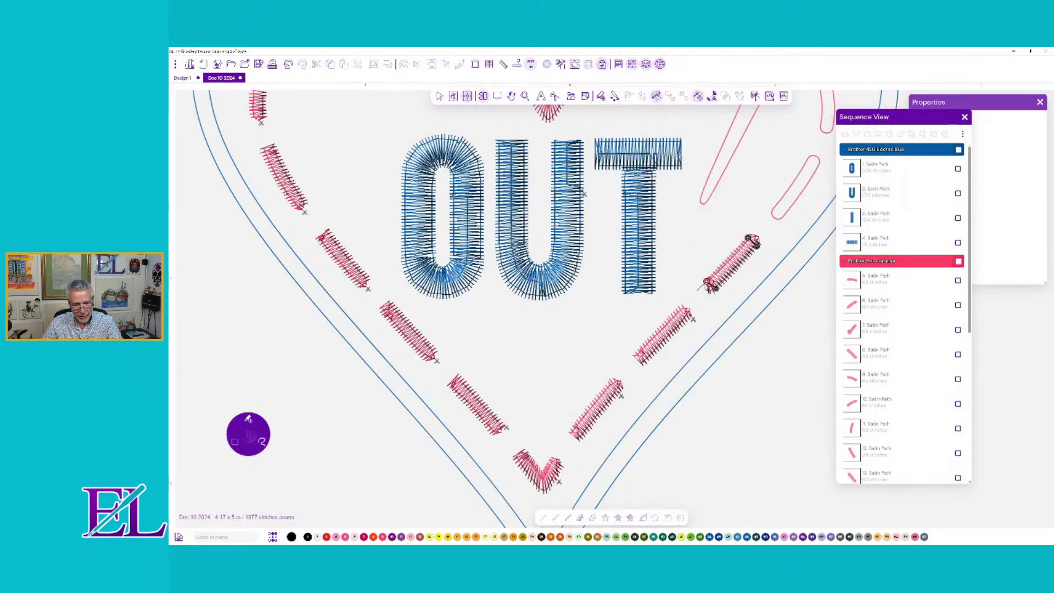
# - Convert the fourth dash up the heart's right side, beside the needle tip, to a satin path with stitch direction lines
pyautogui.click(780, 205)
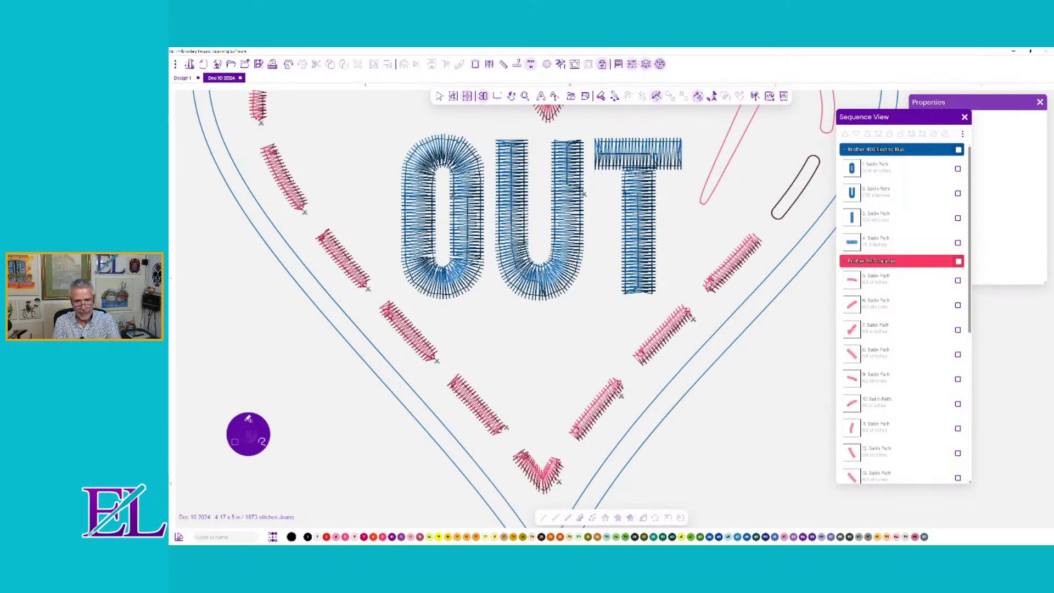
pyautogui.moveTo(720, 199); pyautogui.dragTo(578, 380)
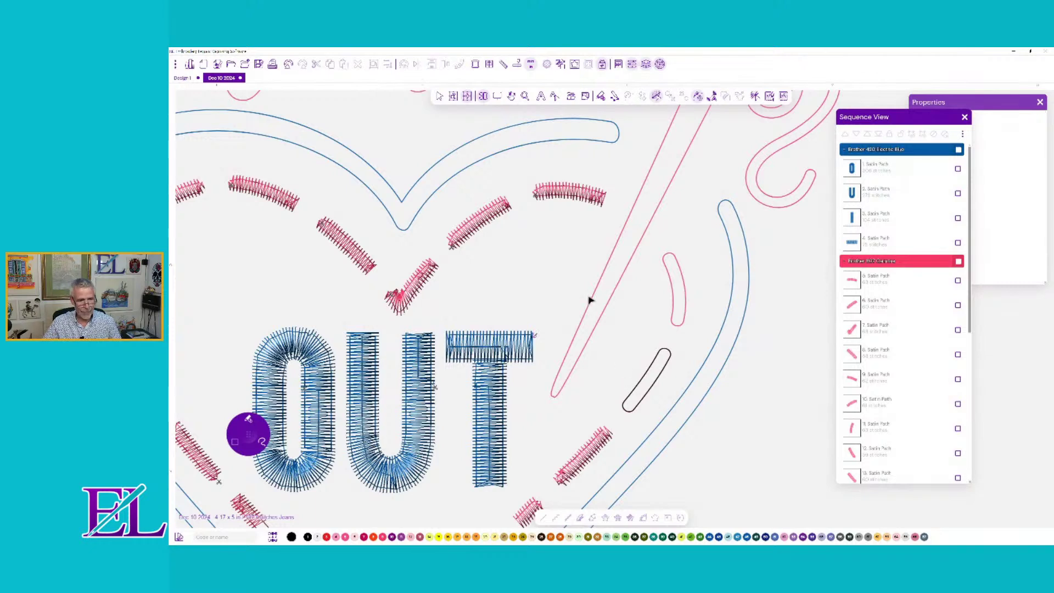
pyautogui.click(439, 97)
pyautogui.click(639, 389)
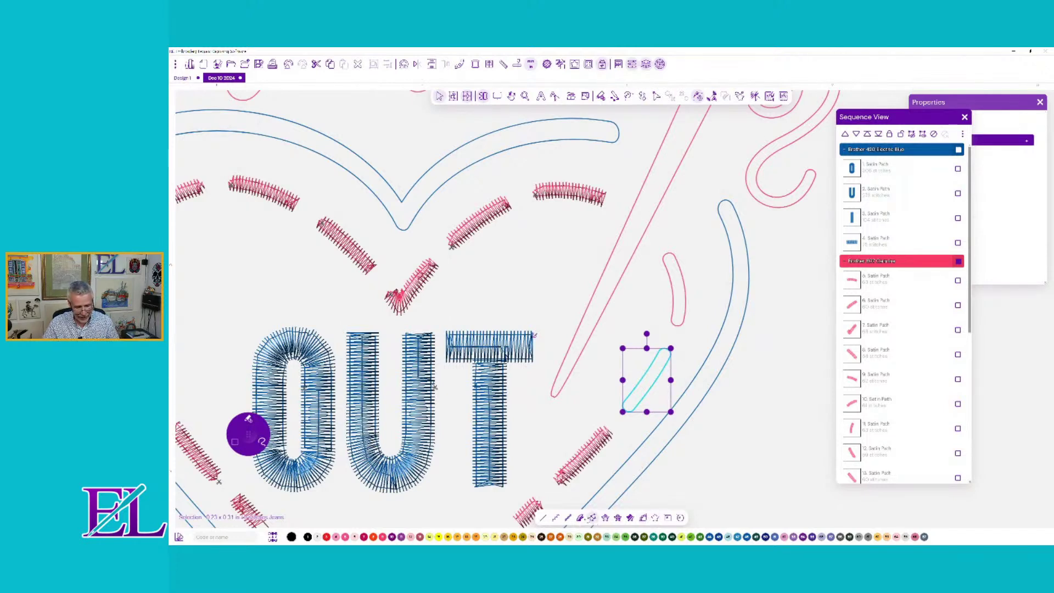
pyautogui.click(580, 518)
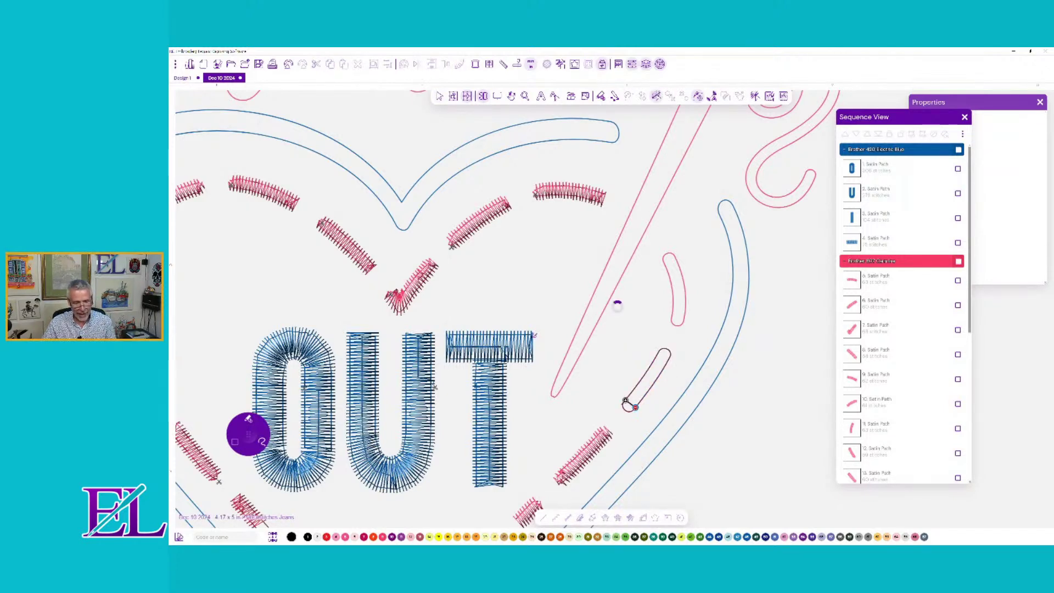
pyautogui.click(648, 382)
pyautogui.click(558, 520)
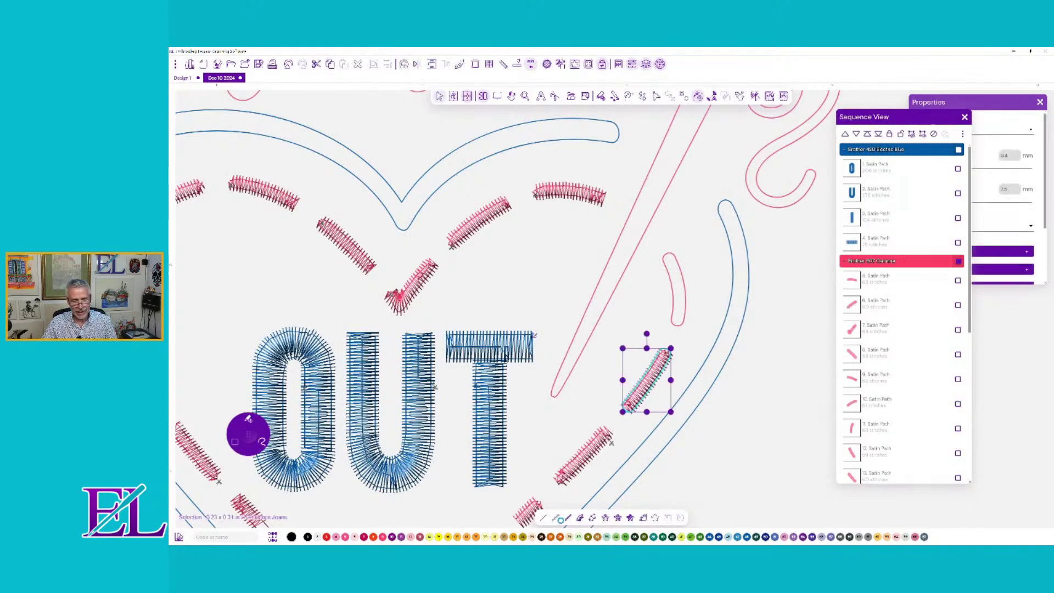
# - Convert the remaining curved dash at the heart's upper right to a satin path with stitch direction lines at both ends
pyautogui.click(674, 306)
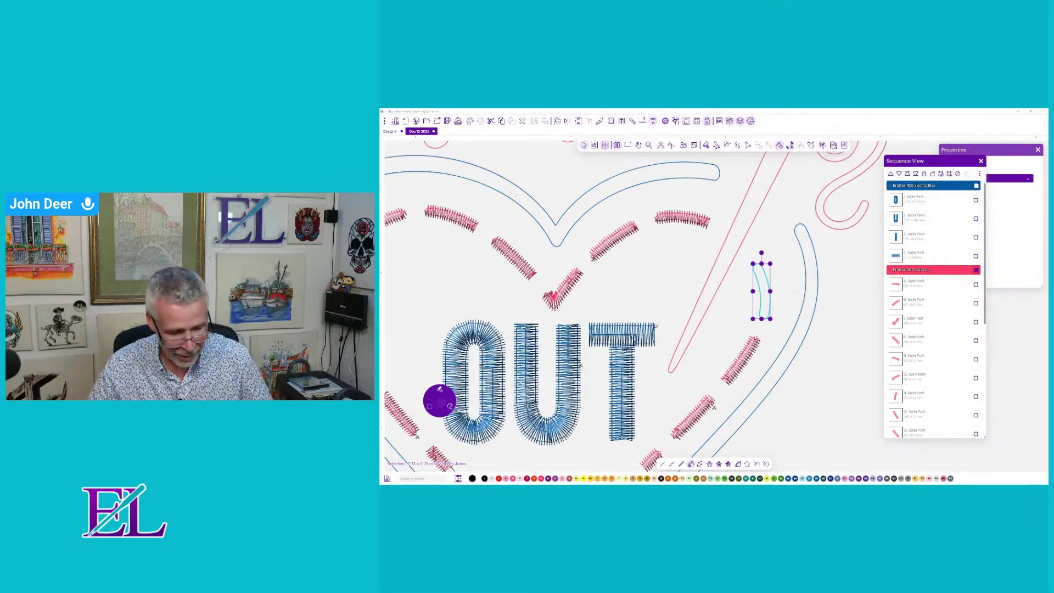
pyautogui.click(690, 465)
pyautogui.click(770, 310)
pyautogui.click(760, 310)
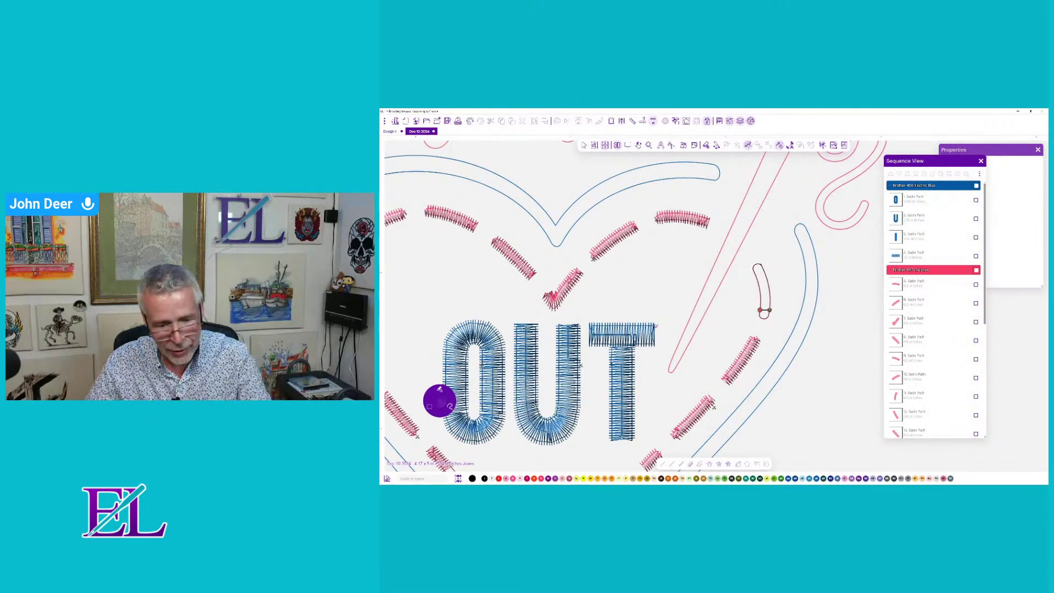
pyautogui.click(763, 268)
pyautogui.moveTo(763, 269); pyautogui.dragTo(754, 271)
pyautogui.press('Return')
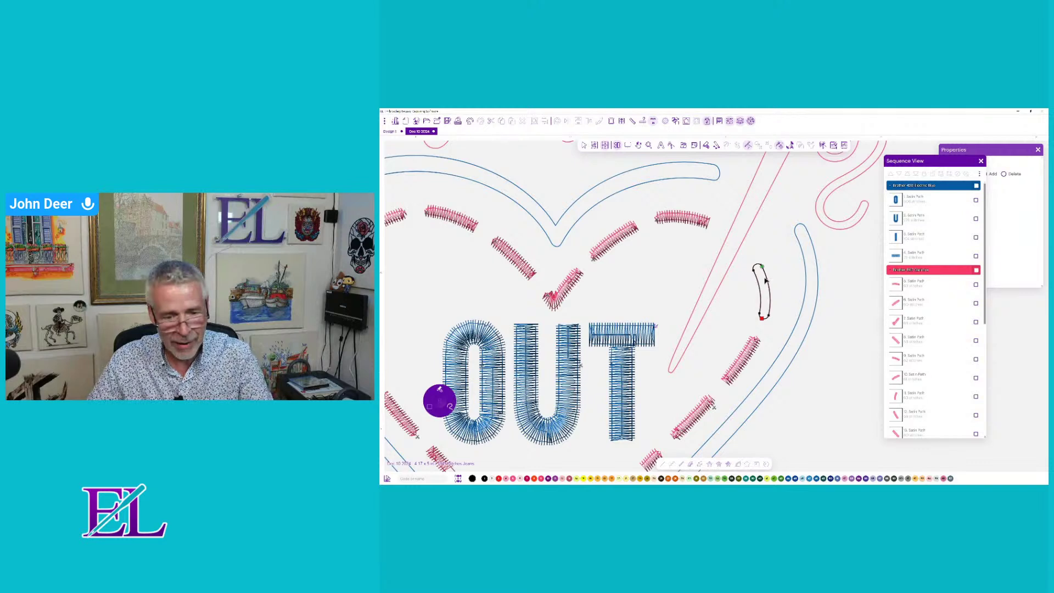
pyautogui.click(761, 317)
pyautogui.press('Return')
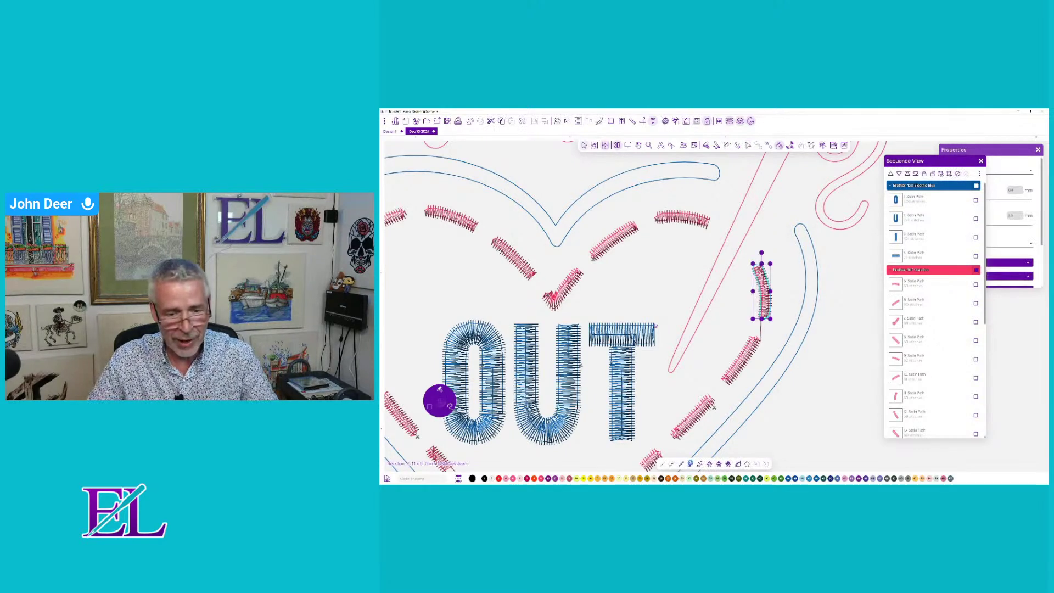
# - Add a trim to the satin dash directly below the curved dash on the heart's right side
pyautogui.click(734, 364)
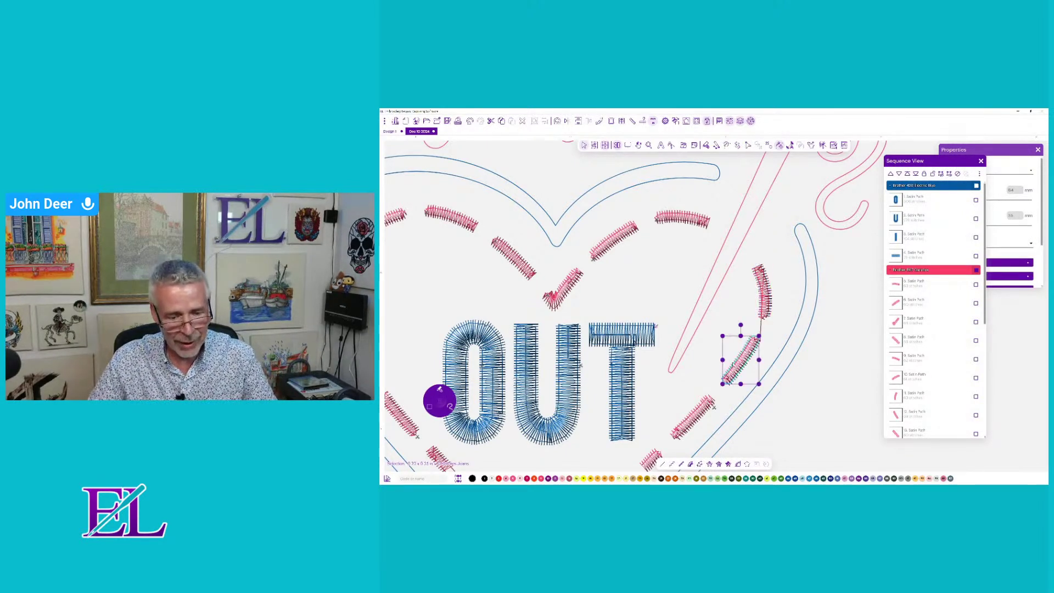
pyautogui.click(769, 145)
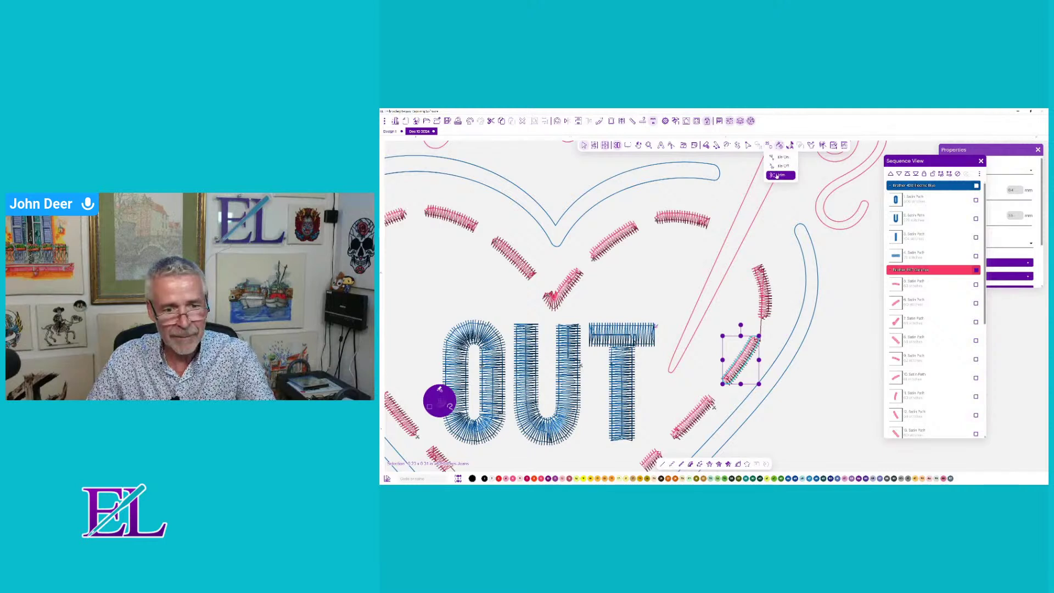
pyautogui.click(773, 176)
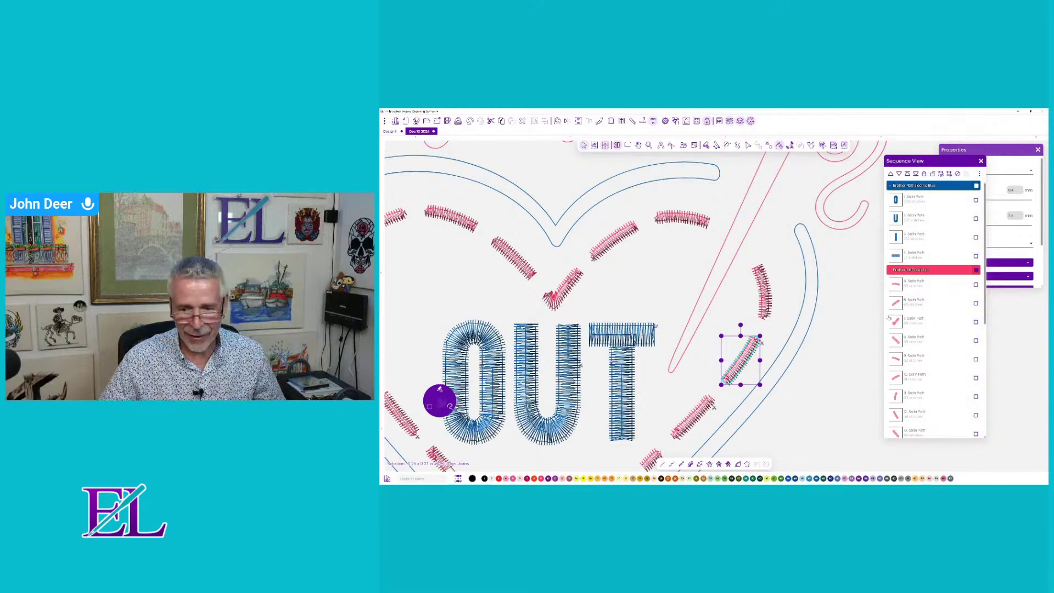
# - Select the large outer heart outline surrounding the finished satin dashes
pyautogui.scroll(-2, 965, 339)
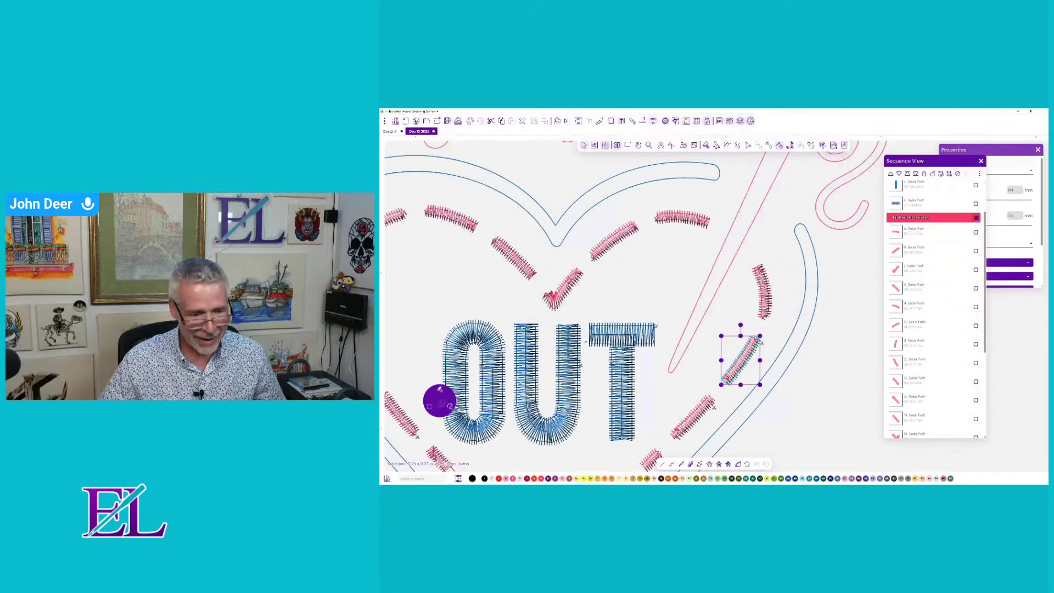
pyautogui.click(626, 237)
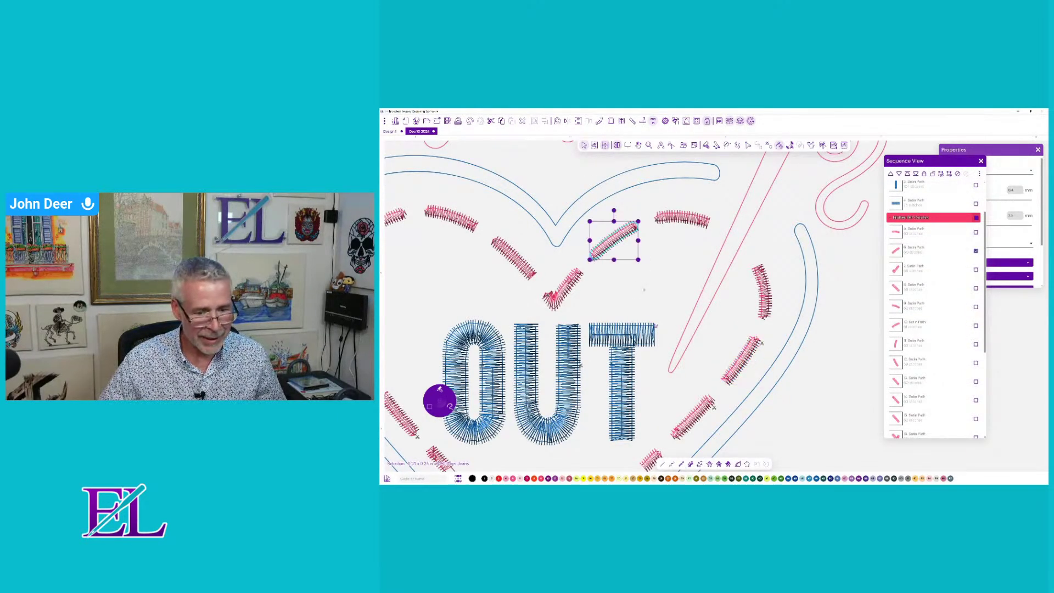
pyautogui.click(645, 295)
pyautogui.scroll(-4, 644, 296)
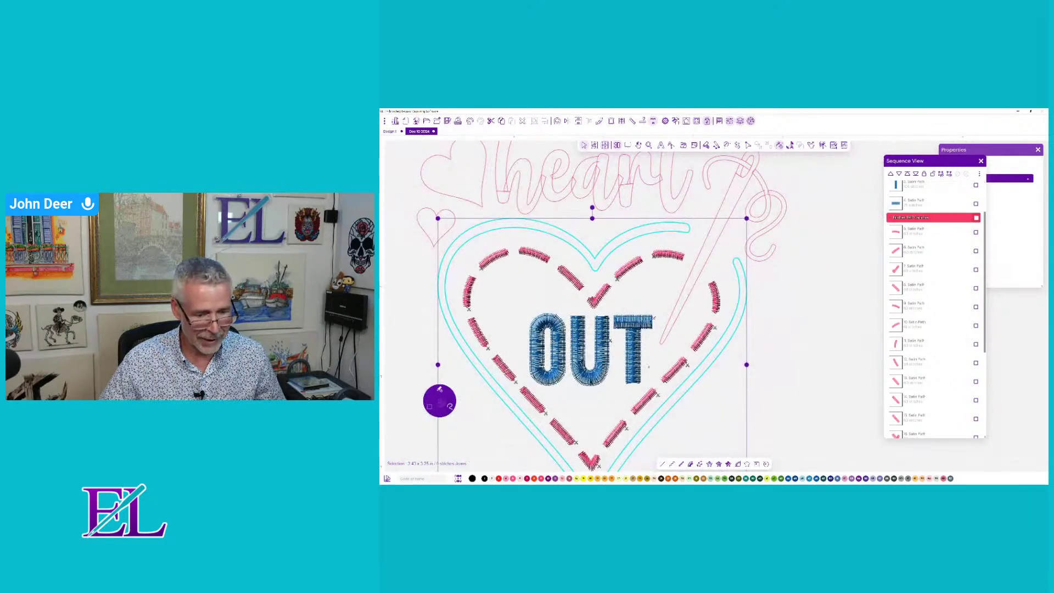
pyautogui.moveTo(621, 391); pyautogui.dragTo(674, 335)
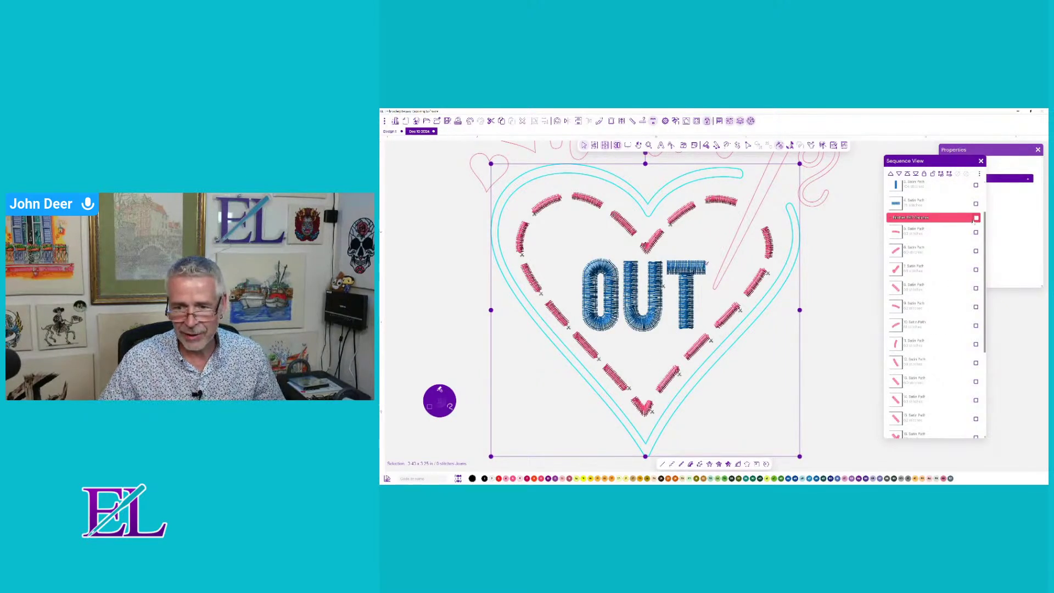
# - Collapse the pink color group holding the satin dashes in the Sequence View
pyautogui.click(890, 218)
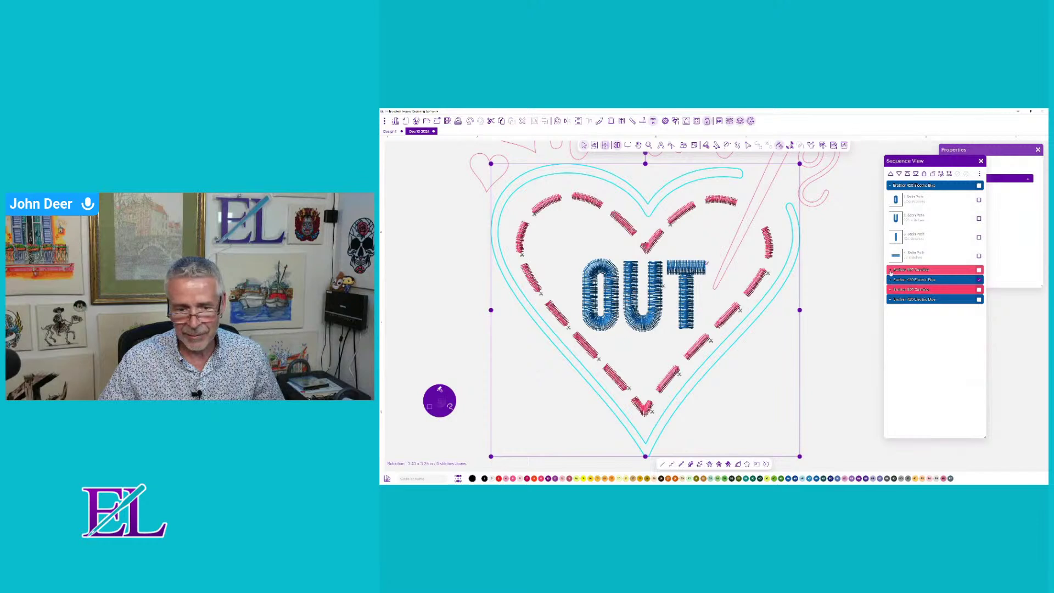
pyautogui.click(891, 271)
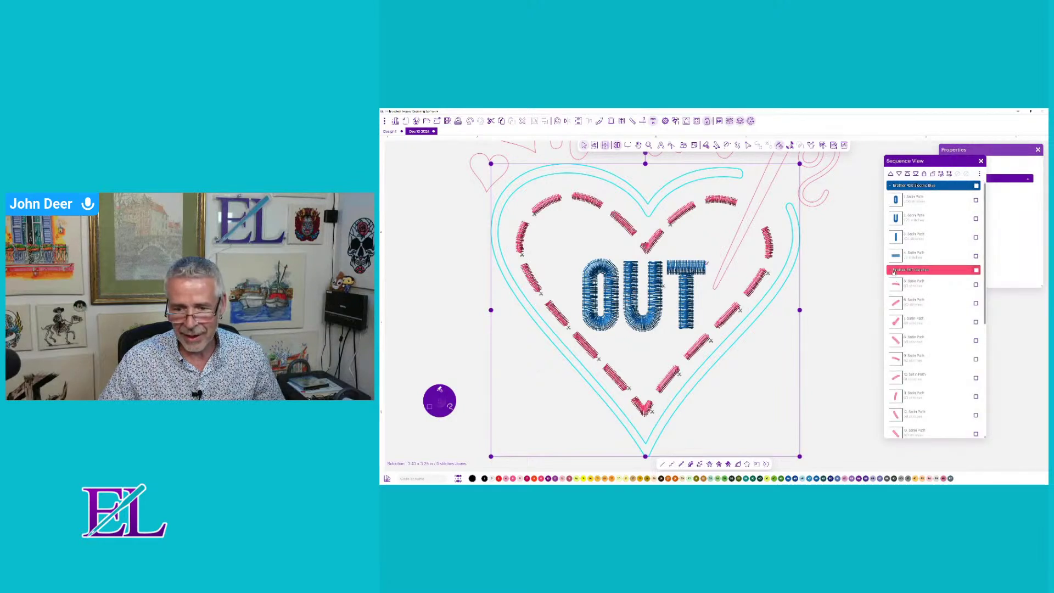
pyautogui.click(892, 271)
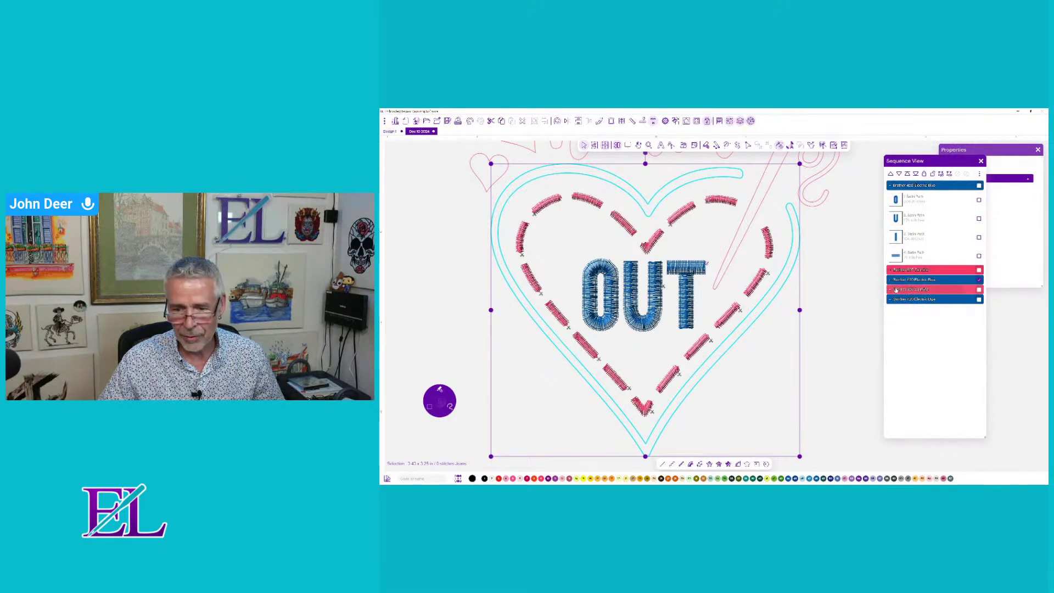
# - Expand both pink color groups in the Sequence View and look through the satin and artwork paths they hold
pyautogui.click(893, 289)
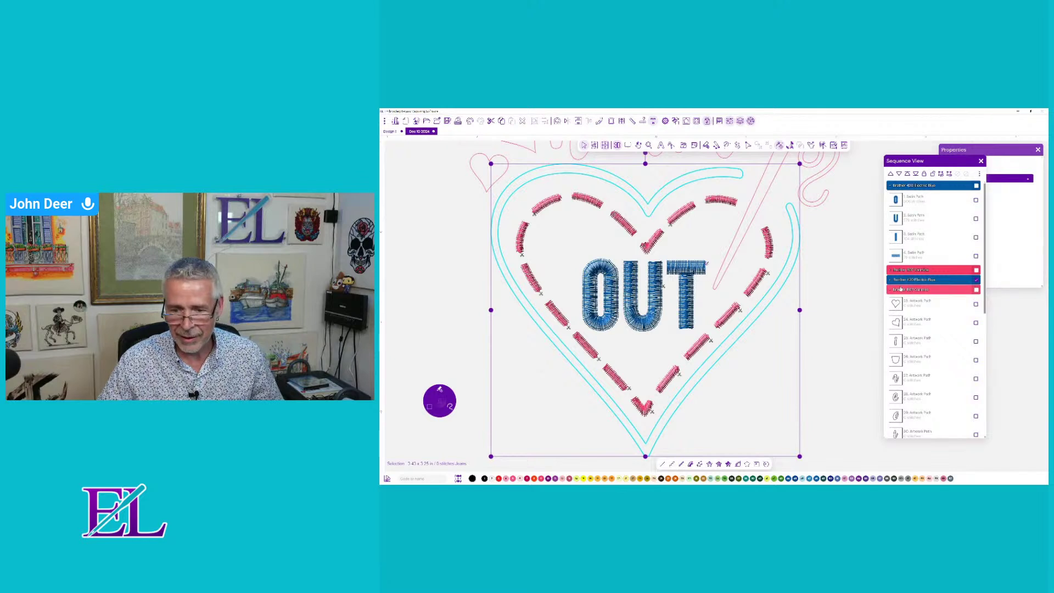
pyautogui.click(892, 271)
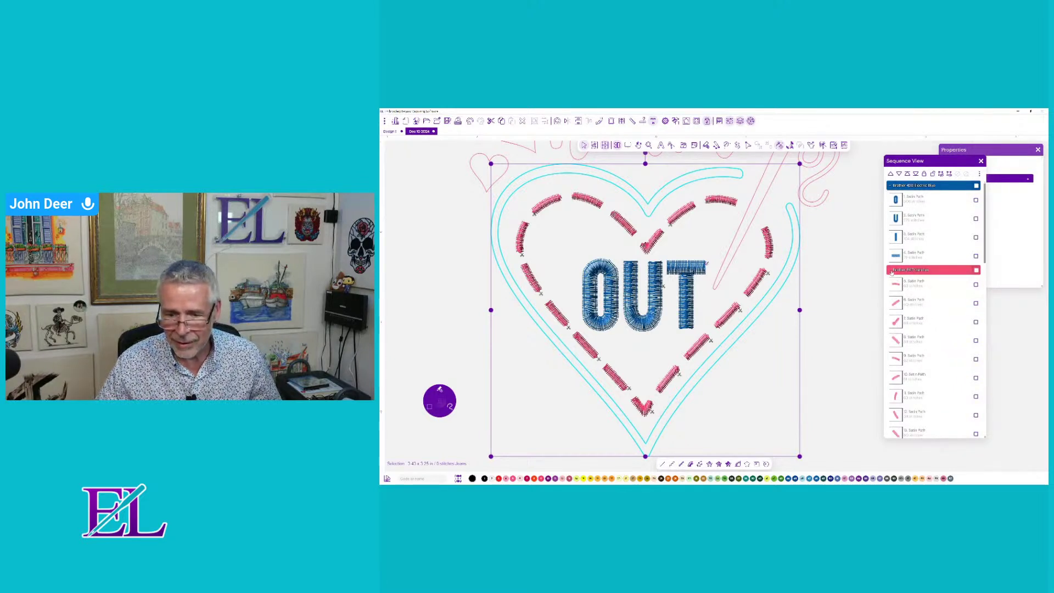
pyautogui.scroll(-2, 892, 296)
pyautogui.scroll(-2, 892, 301)
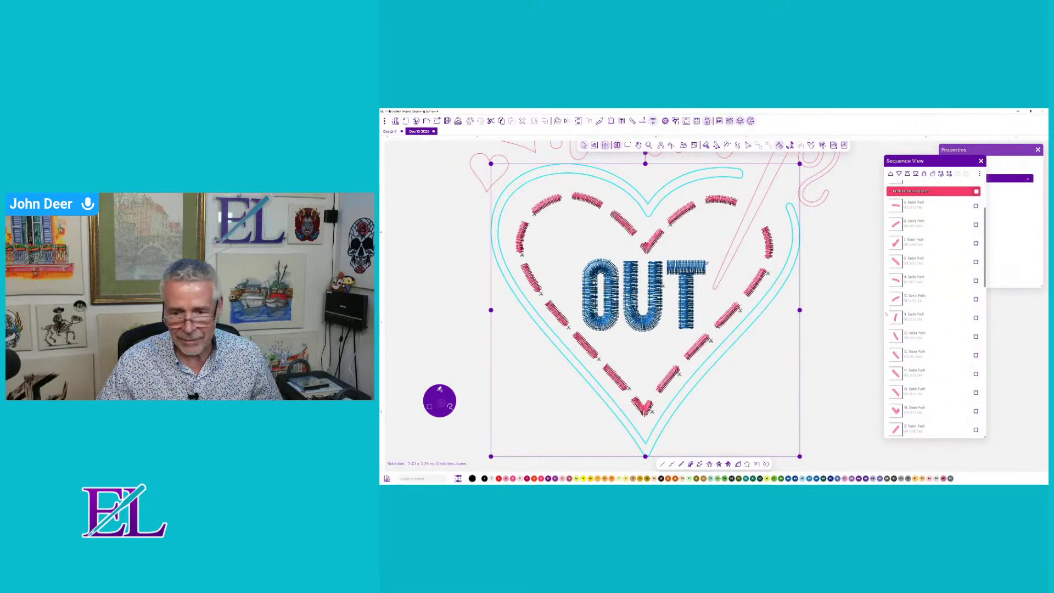
pyautogui.scroll(-6, 887, 315)
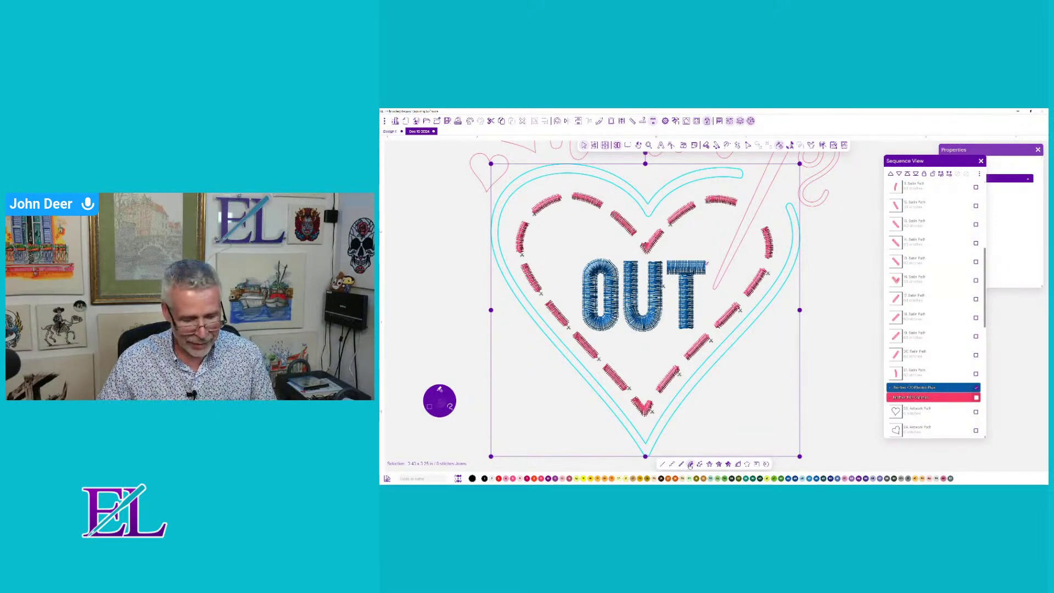
# - Convert the large outer heart outline to a satin path with stitch direction lines around its curve, and clear the selection
pyautogui.click(691, 465)
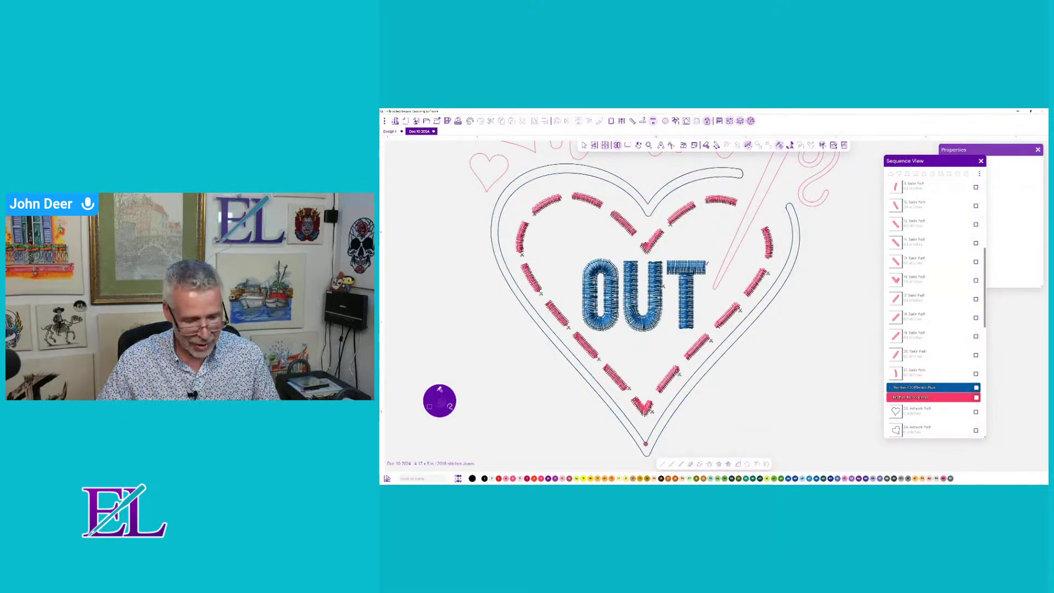
pyautogui.moveTo(646, 456); pyautogui.dragTo(611, 405)
pyautogui.moveTo(533, 307); pyautogui.dragTo(527, 311)
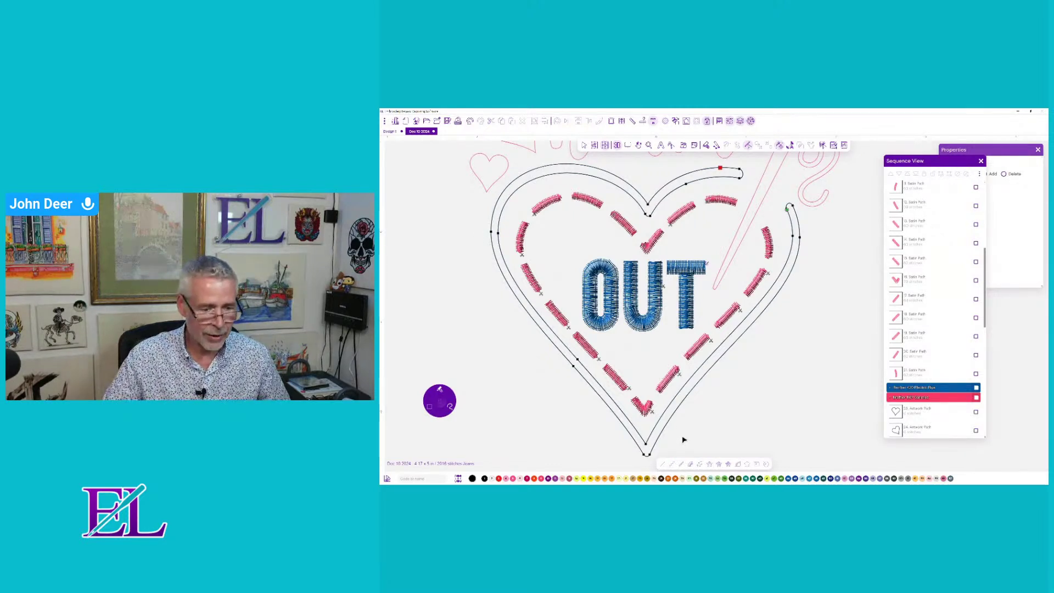
pyautogui.press('Return')
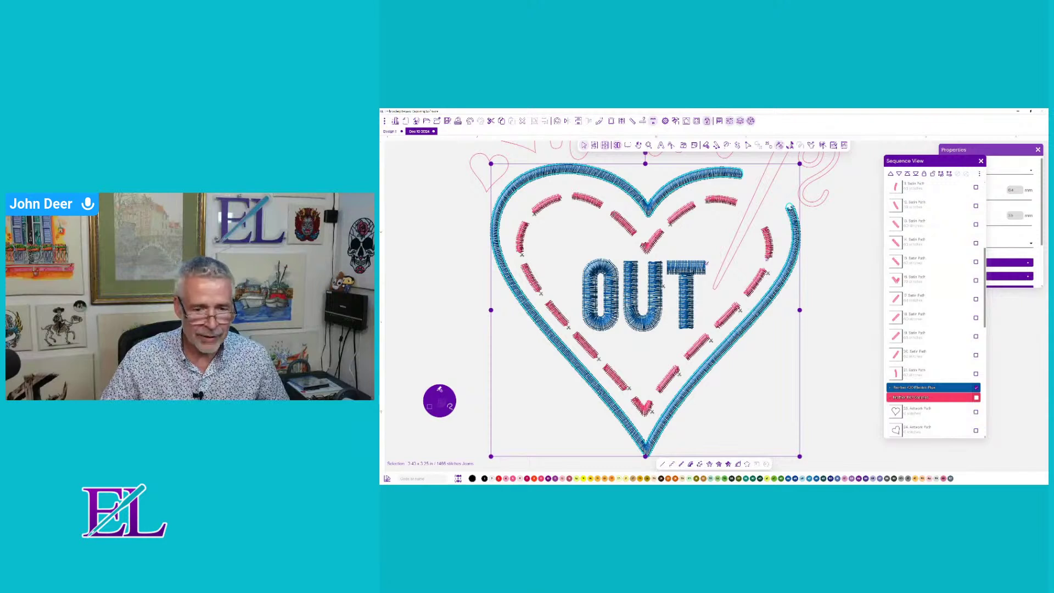
pyautogui.click(762, 204)
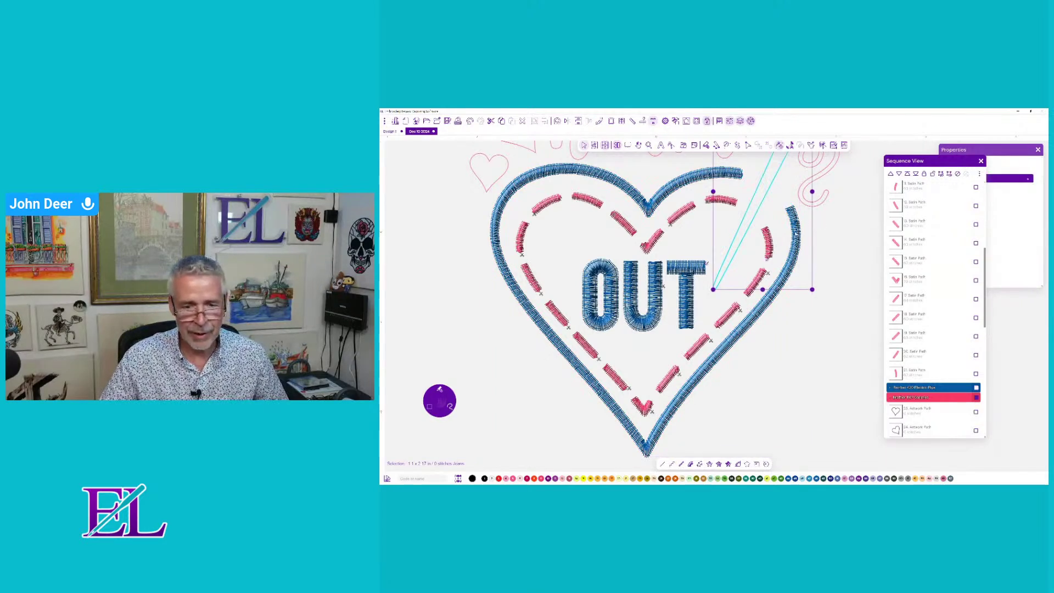
pyautogui.click(848, 293)
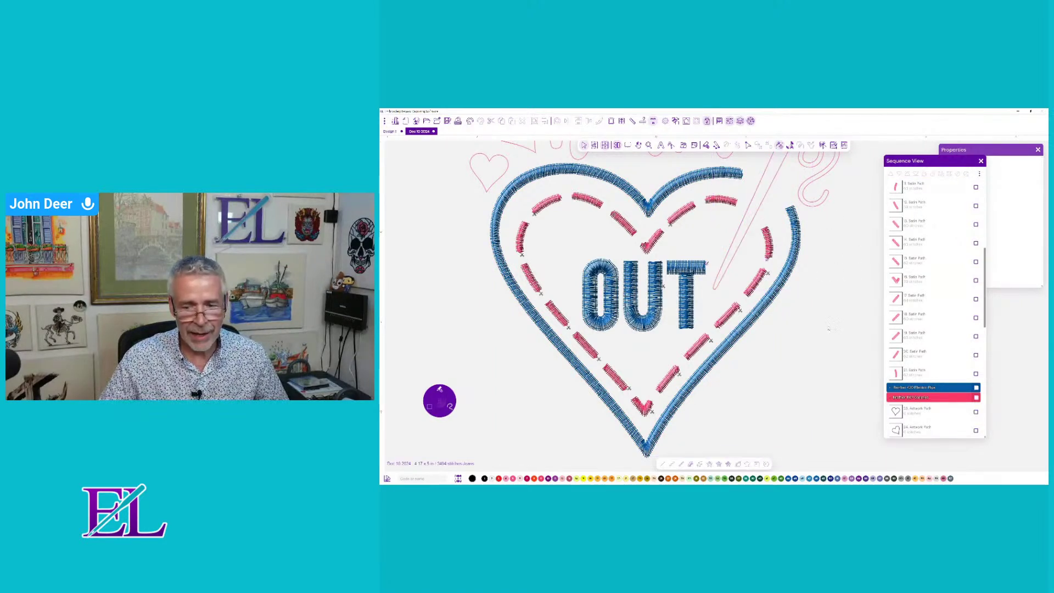
# - Convert the small heart at the large heart's upper left to a satin path with a stitch direction line across each lobe
pyautogui.scroll(-2, 943, 433)
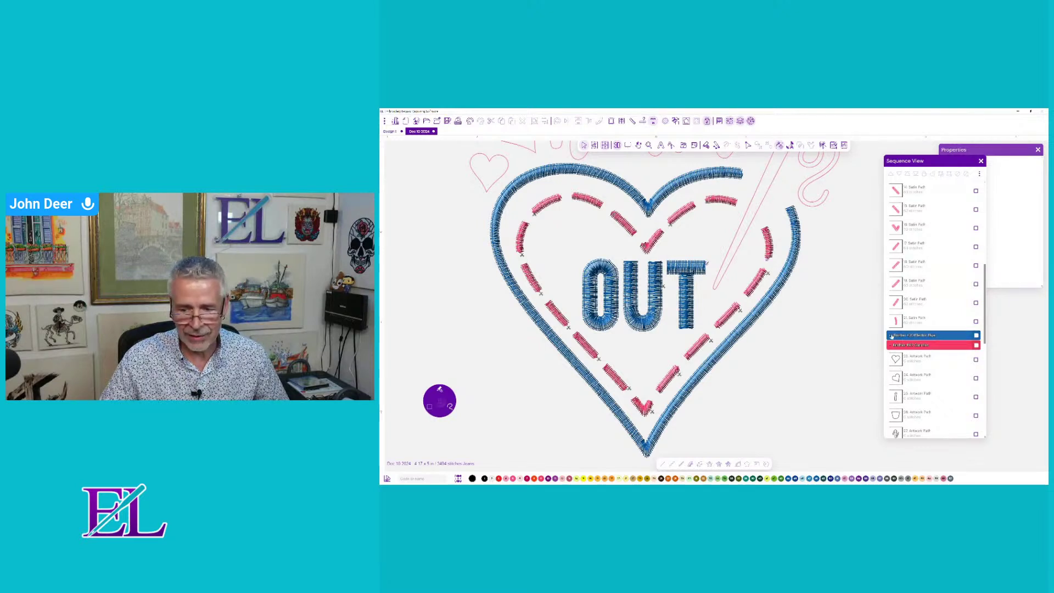
pyautogui.click(891, 335)
pyautogui.click(907, 378)
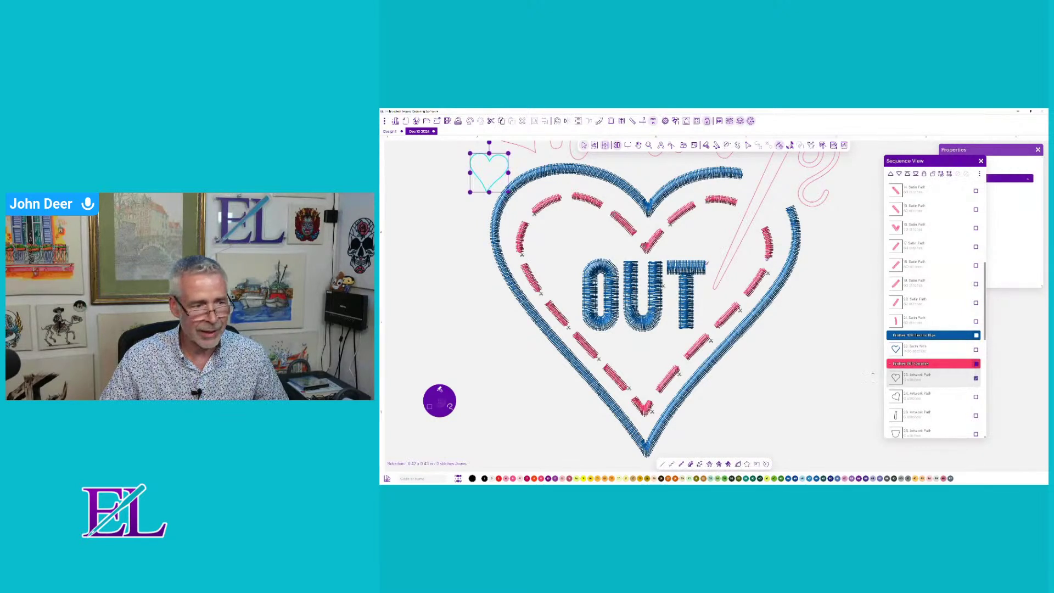
pyautogui.press('space')
pyautogui.press('space')
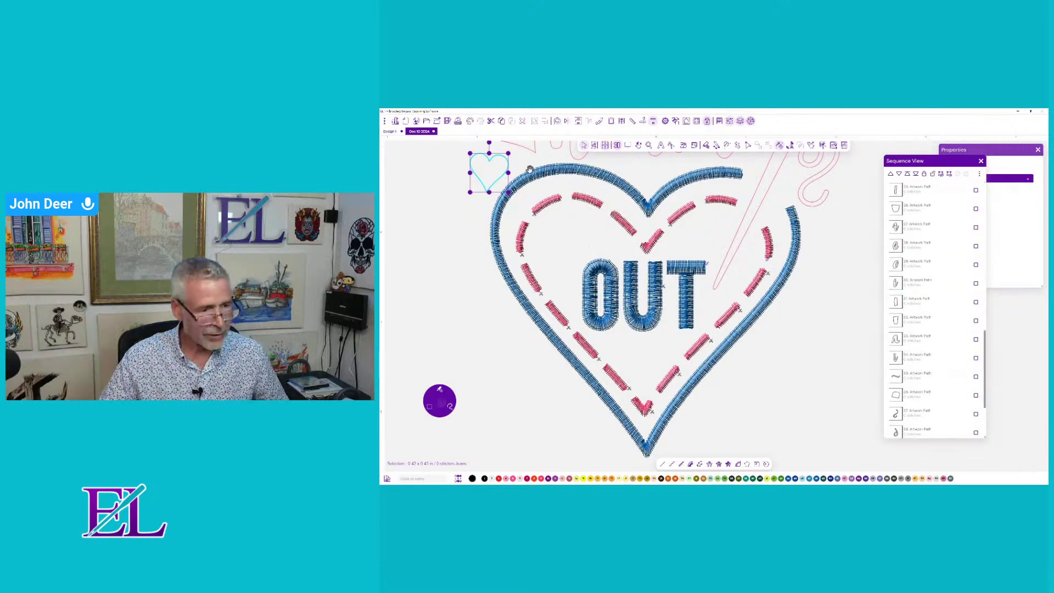
pyautogui.moveTo(537, 191); pyautogui.dragTo(672, 319)
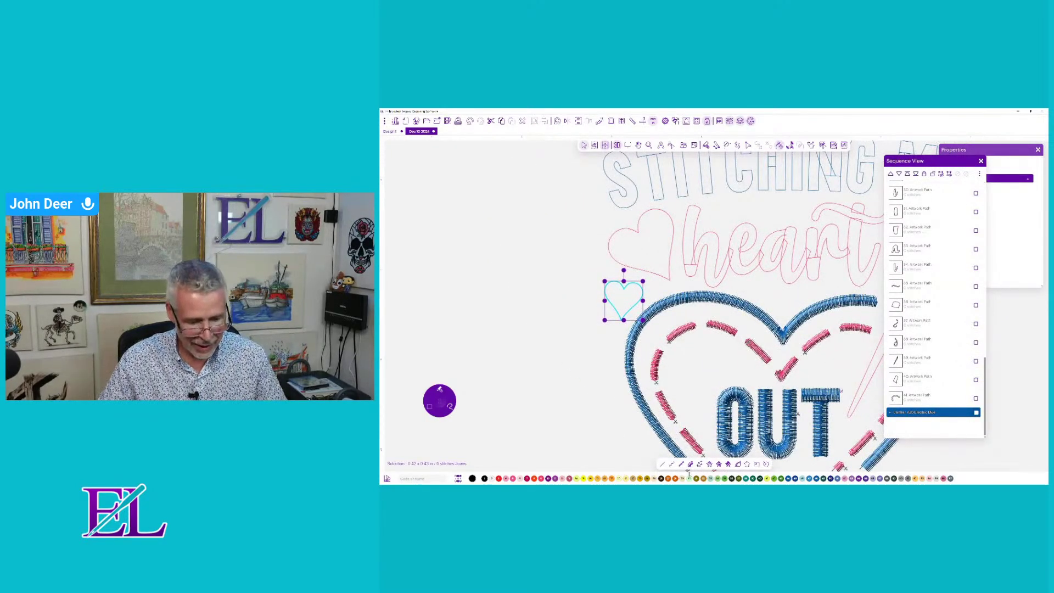
pyautogui.click(691, 465)
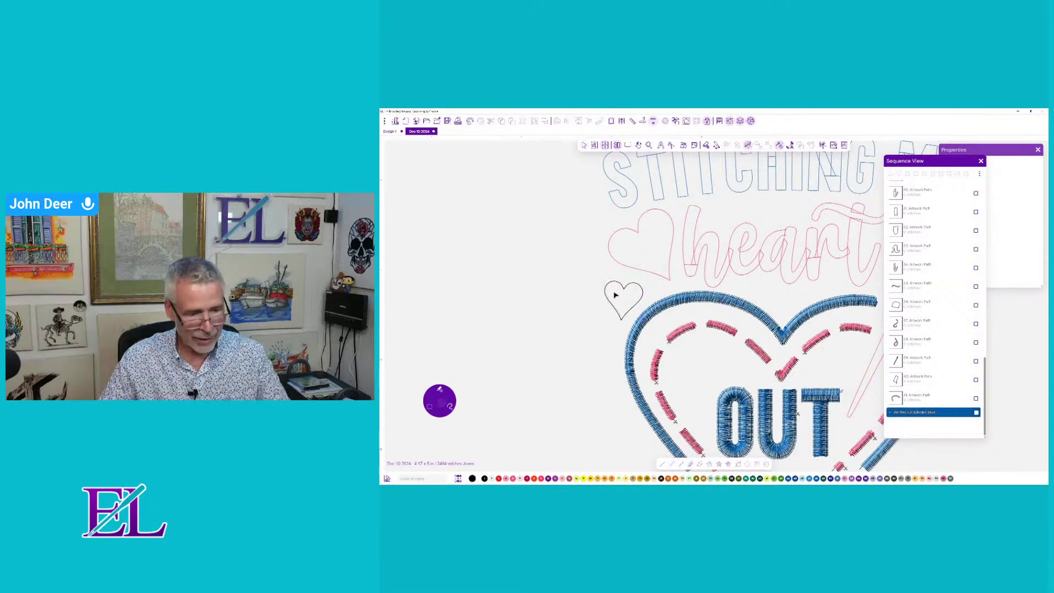
pyautogui.moveTo(611, 282)
pyautogui.mouseDown()
pyautogui.moveTo(611, 302)
pyautogui.moveTo(634, 306)
pyautogui.mouseUp()
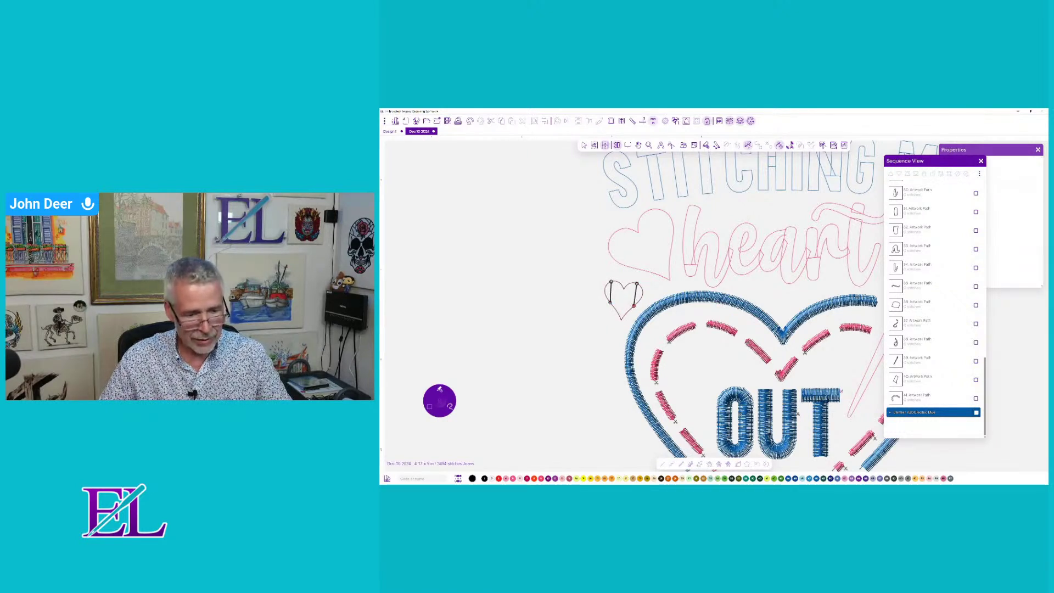
pyautogui.rightClick(634, 306)
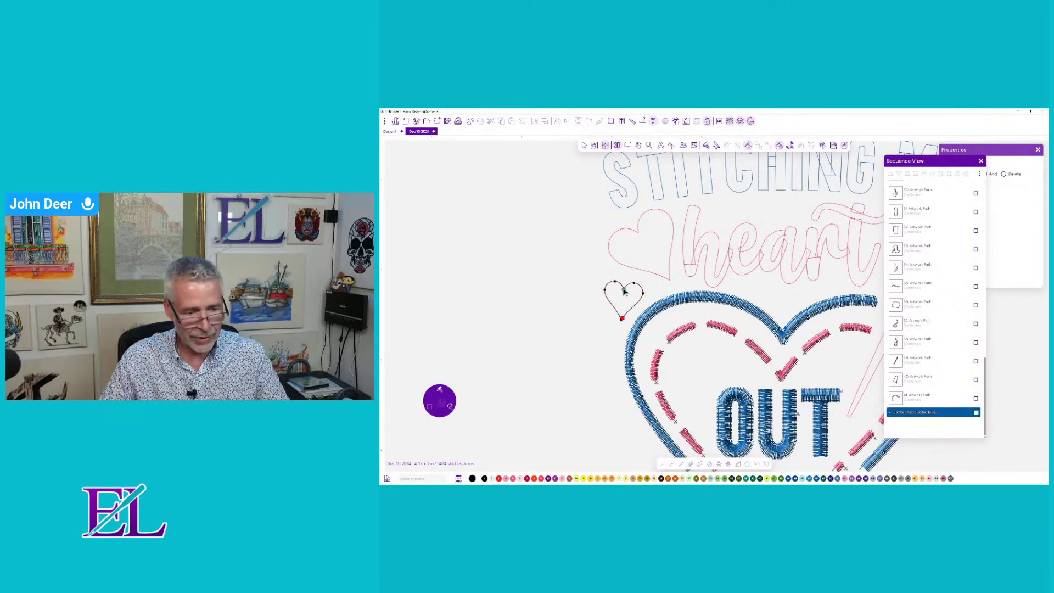
pyautogui.click(640, 301)
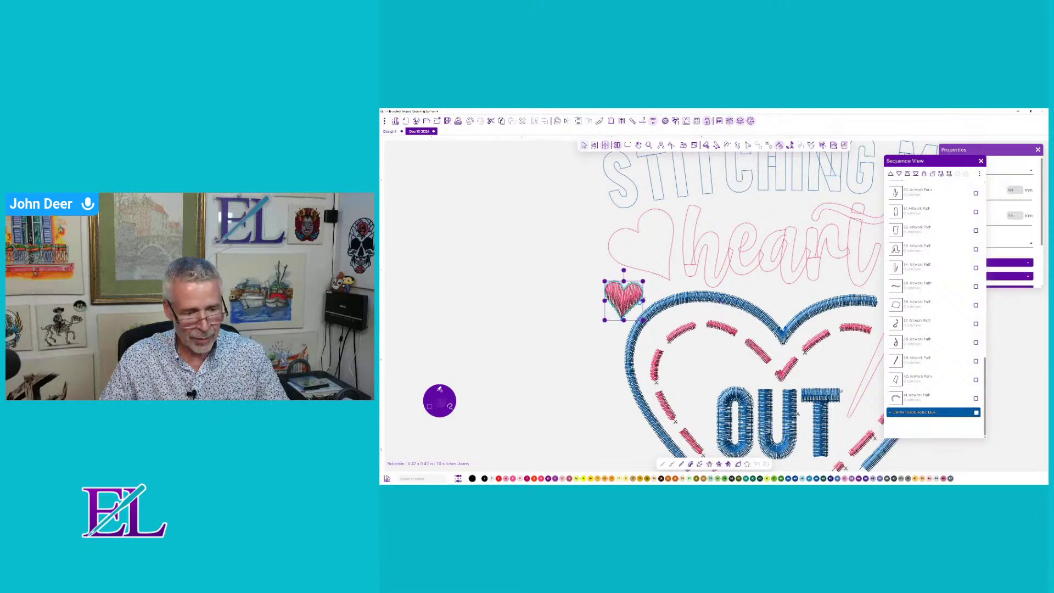
# - Convert the tilted heart beside the word "heart" to a satin path, adding direction lines across both lobes and repositioning its start and stop points
pyautogui.click(615, 236)
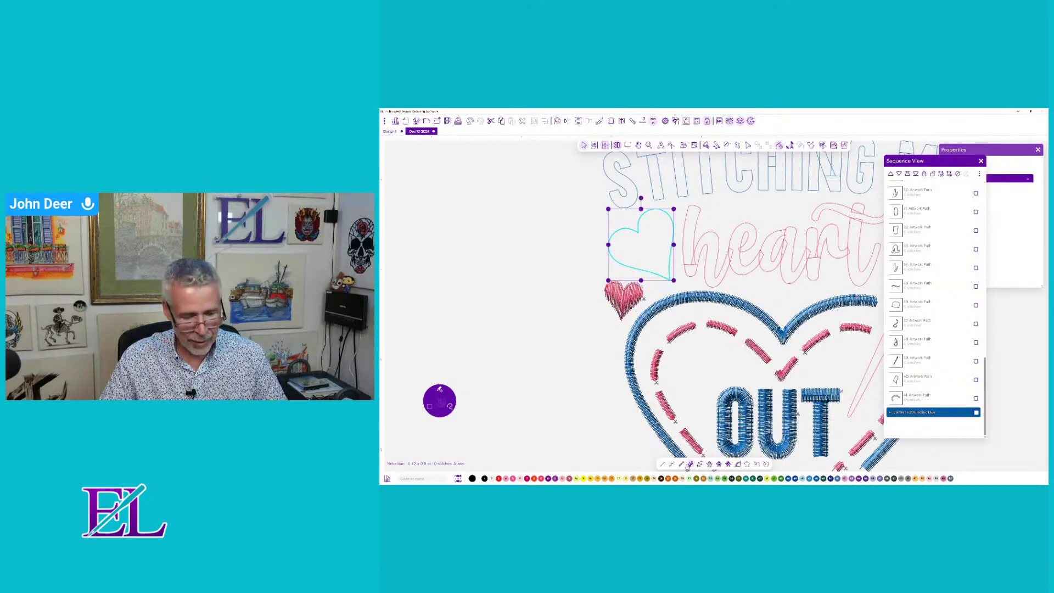
pyautogui.click(691, 465)
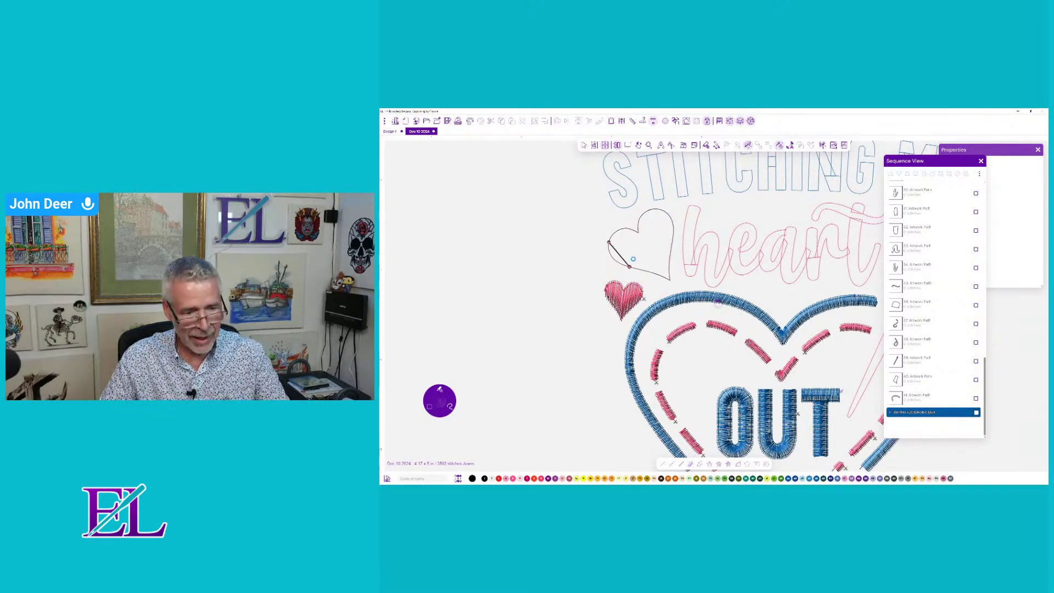
pyautogui.click(671, 242)
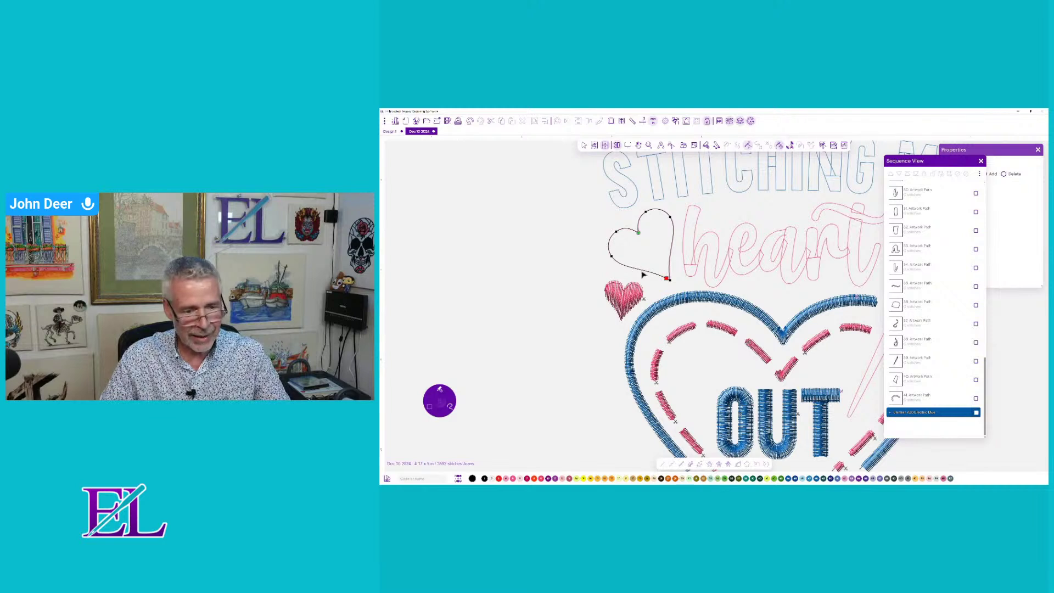
pyautogui.moveTo(667, 278)
pyautogui.mouseDown()
pyautogui.moveTo(674, 228)
pyautogui.moveTo(622, 229)
pyautogui.mouseUp()
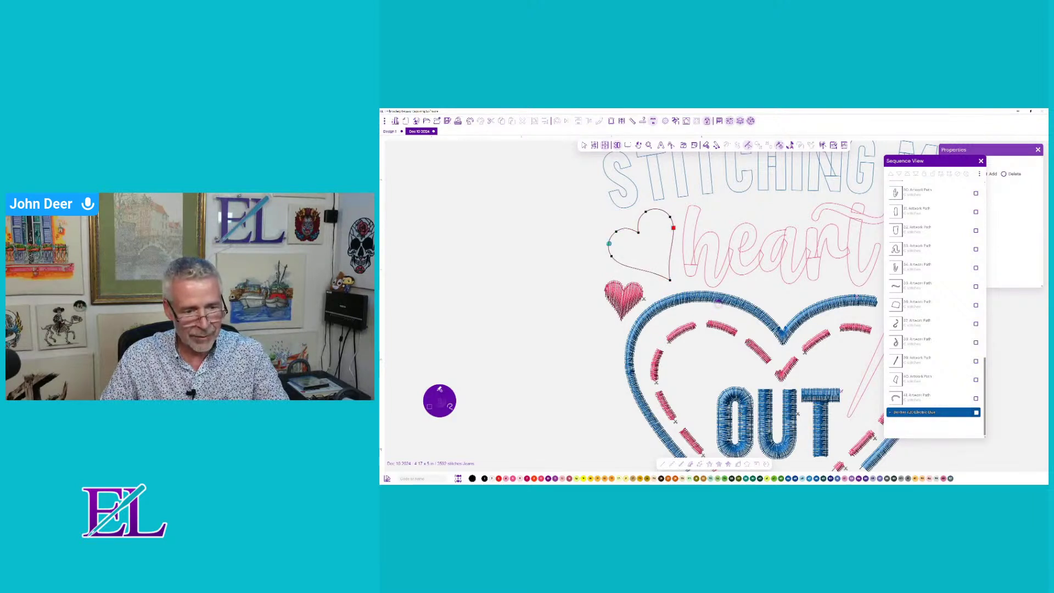
pyautogui.press('Return')
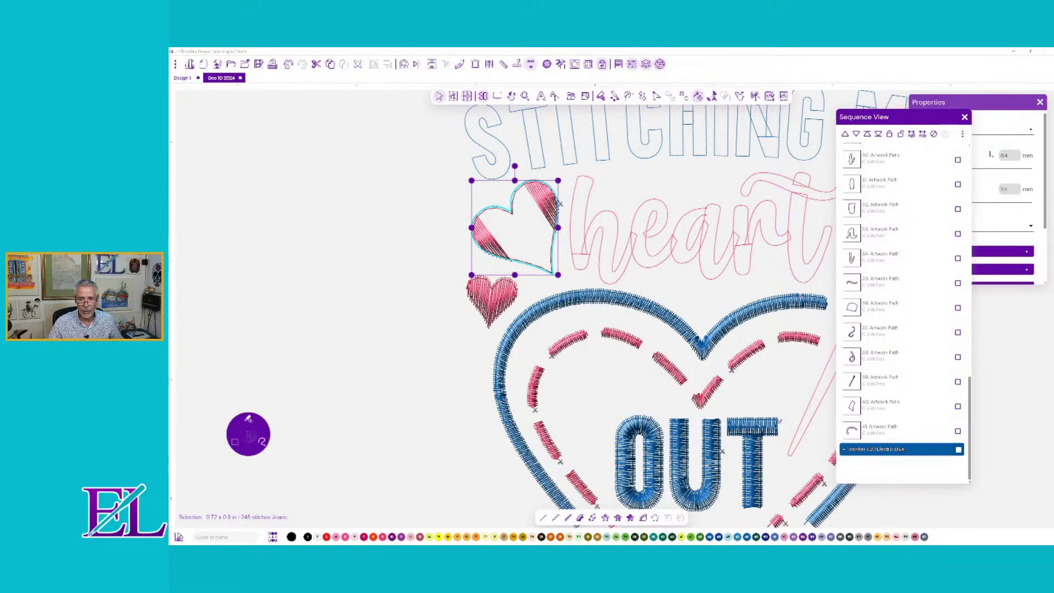
# - Set the Auto Split quality control type of the tilted satin heart to Random Split
pyautogui.click(988, 103)
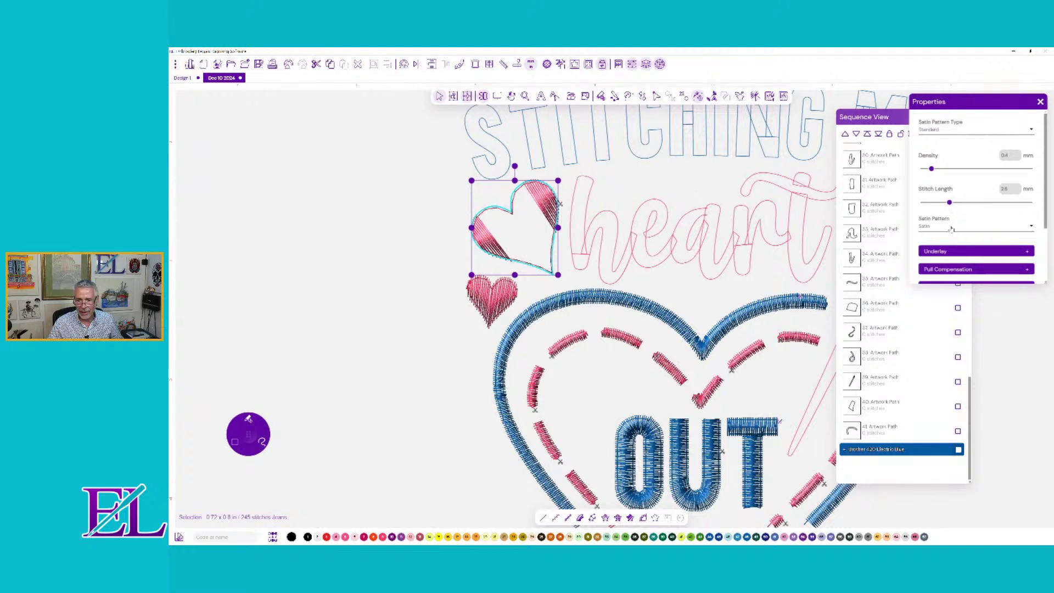
pyautogui.scroll(-2, 952, 228)
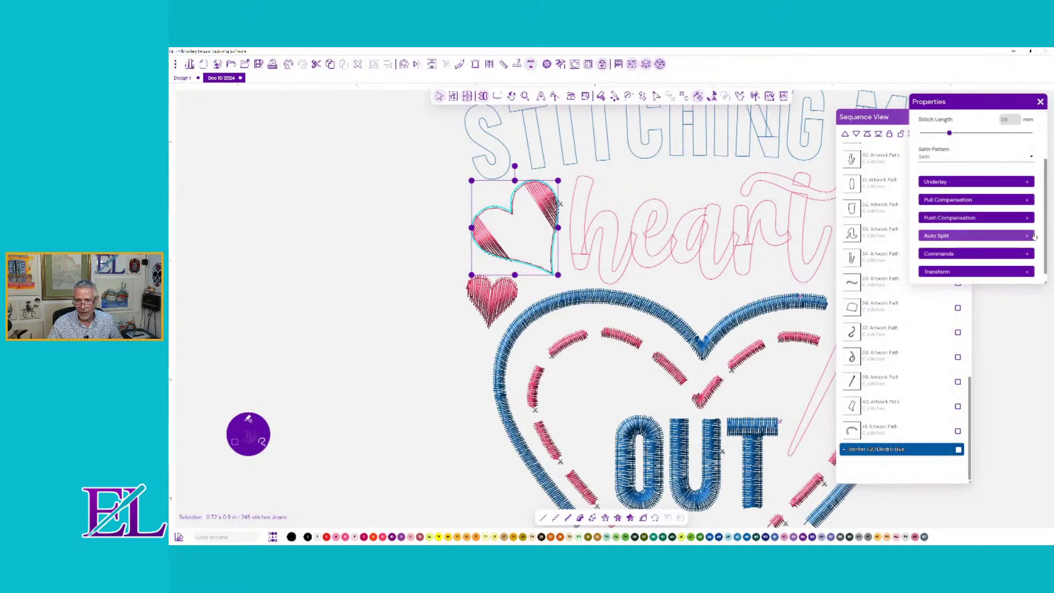
pyautogui.click(1035, 236)
pyautogui.click(935, 262)
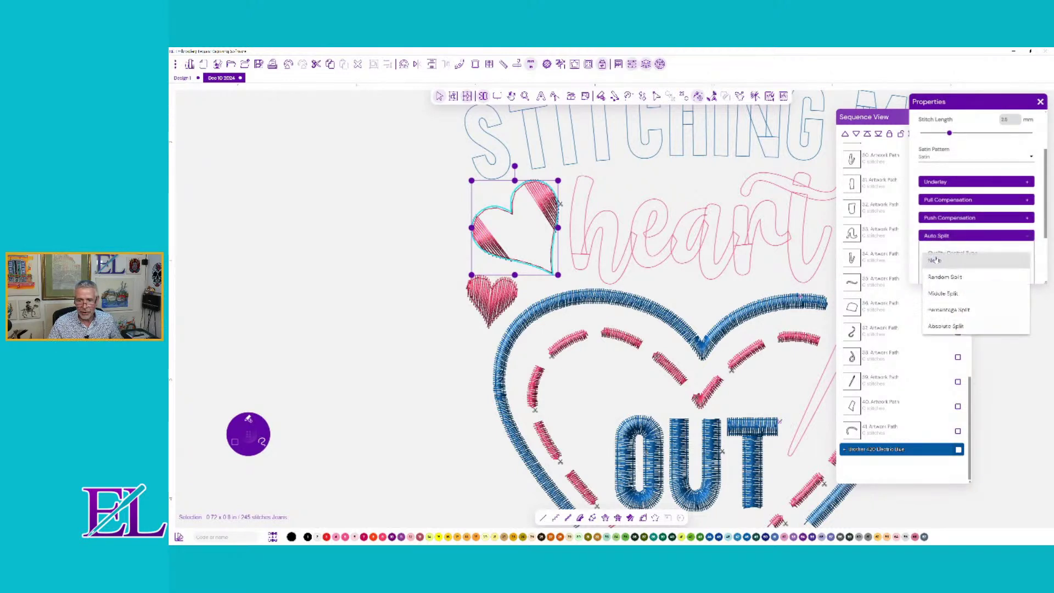
pyautogui.click(942, 278)
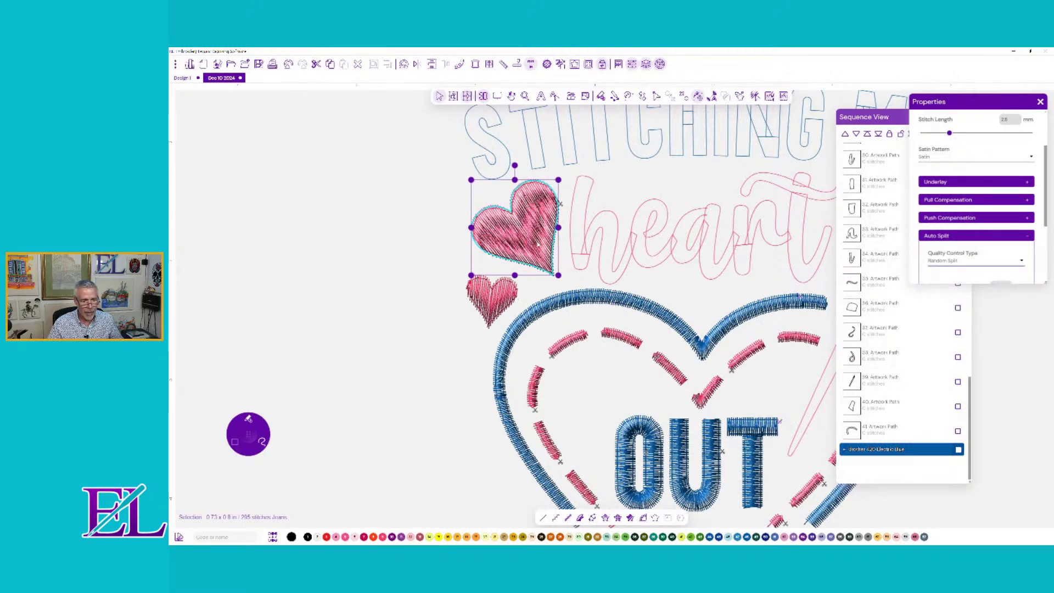
# - Apply Random Split as the Auto Split type on the small satin heart below the tilted one
pyautogui.click(512, 309)
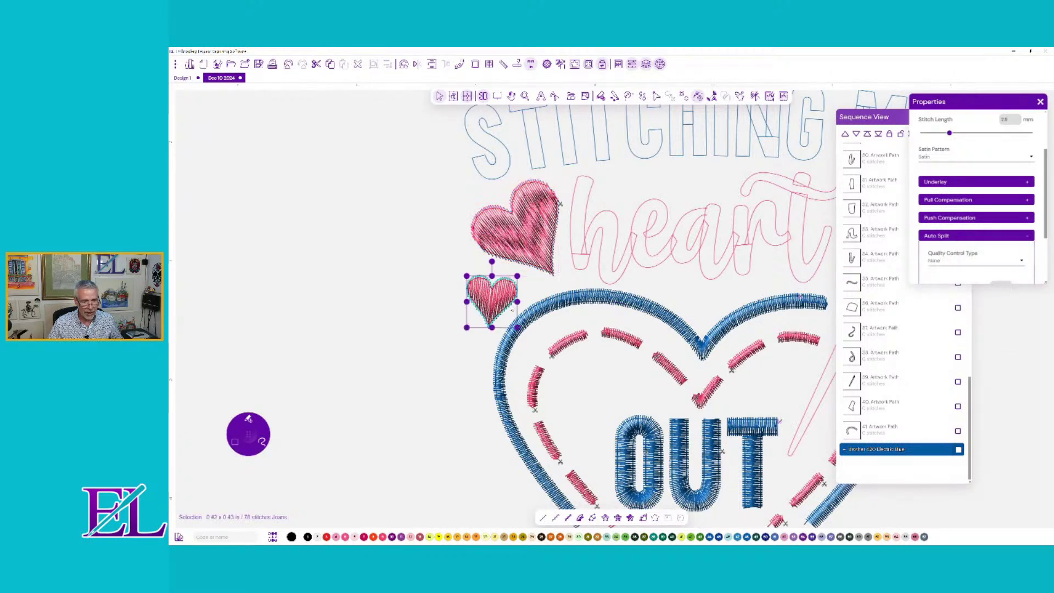
pyautogui.click(954, 266)
pyautogui.click(944, 279)
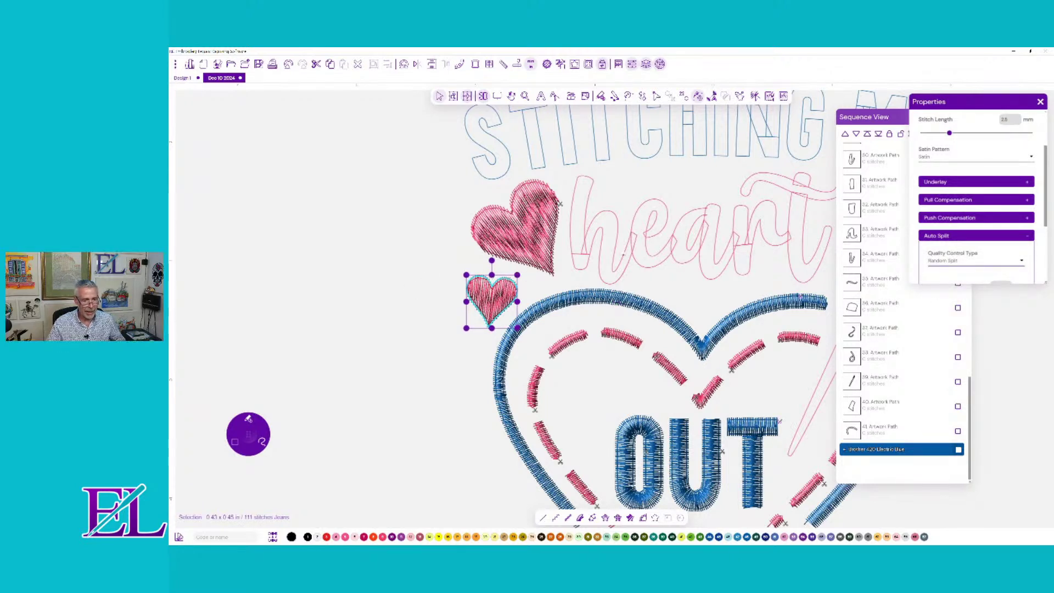
# - Convert the upper stem of the "h" in "heart" to a satin path that starts near its upper end and stops at its lower end
pyautogui.scroll(5, 883, 323)
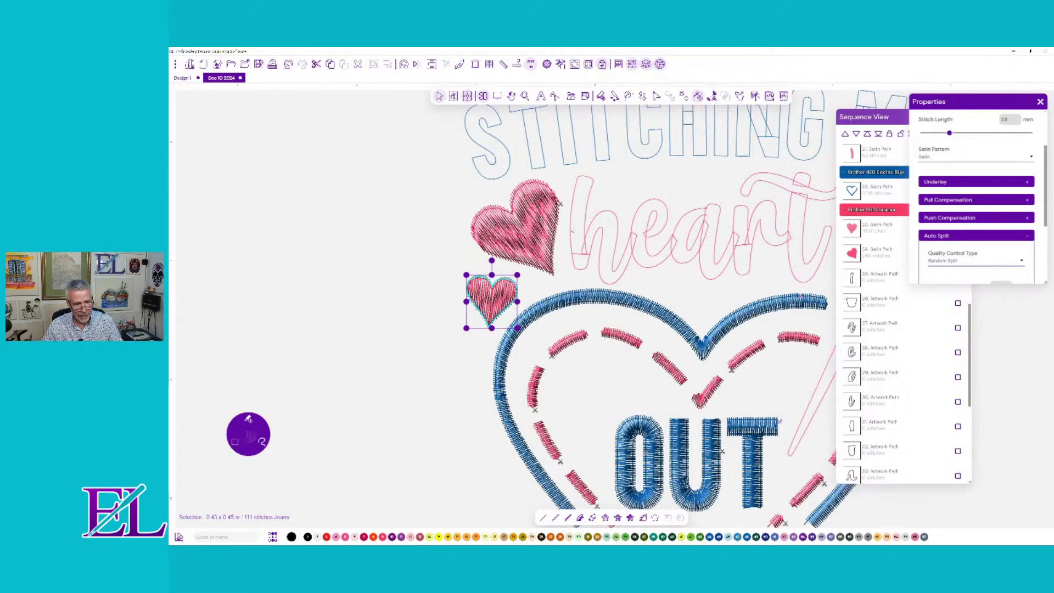
pyautogui.click(852, 278)
pyautogui.scroll(3, 758, 289)
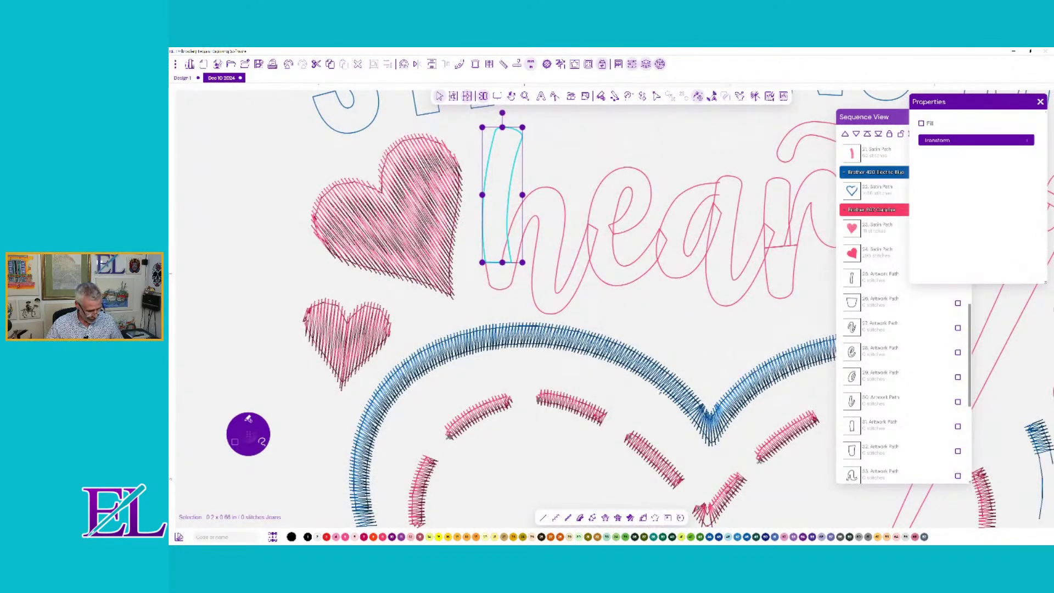
pyautogui.moveTo(545, 208); pyautogui.dragTo(447, 242)
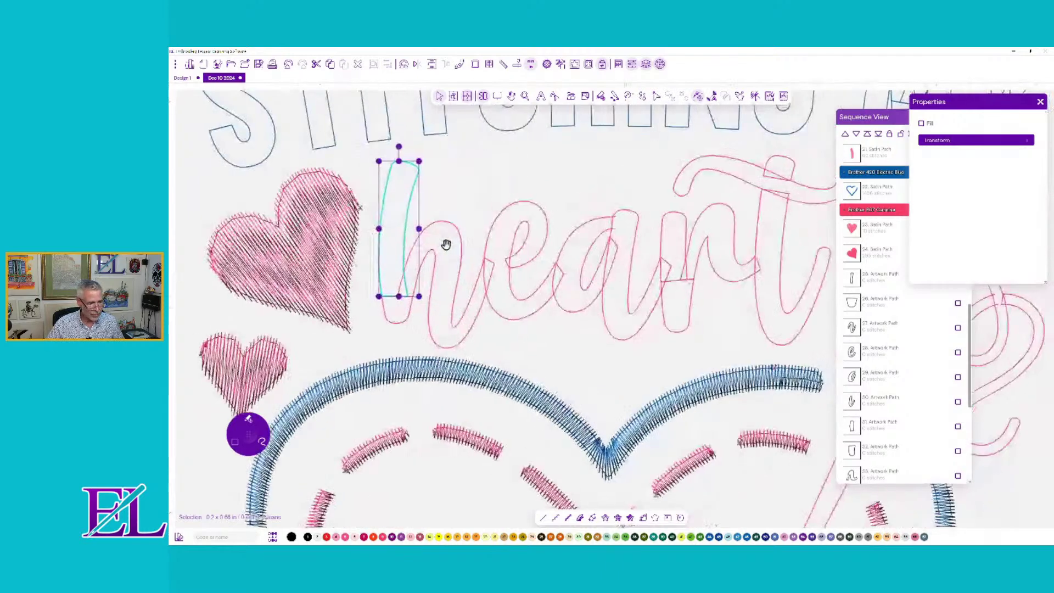
pyautogui.click(579, 517)
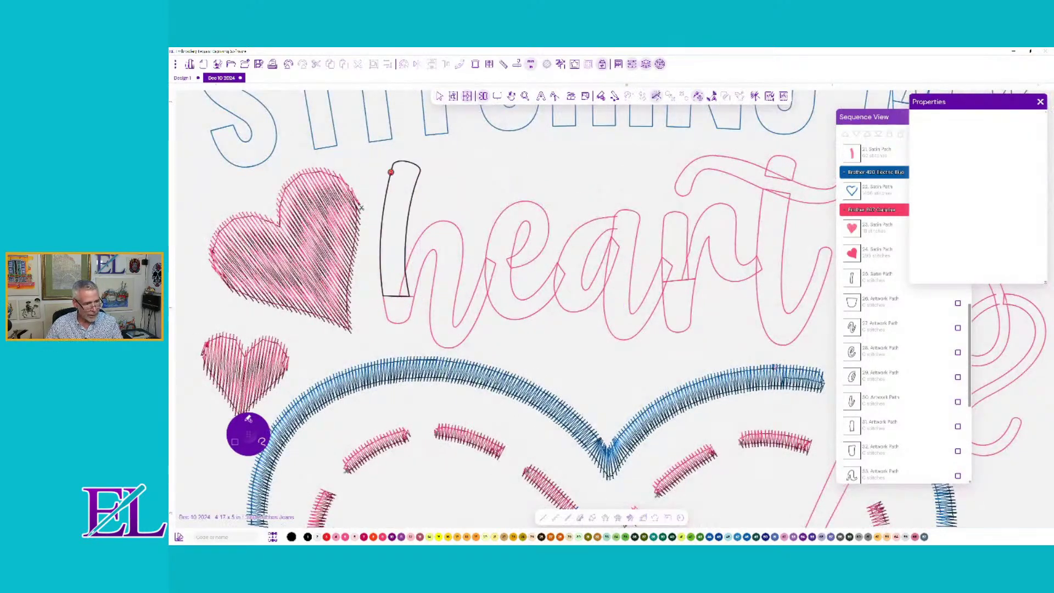
pyautogui.press('n')
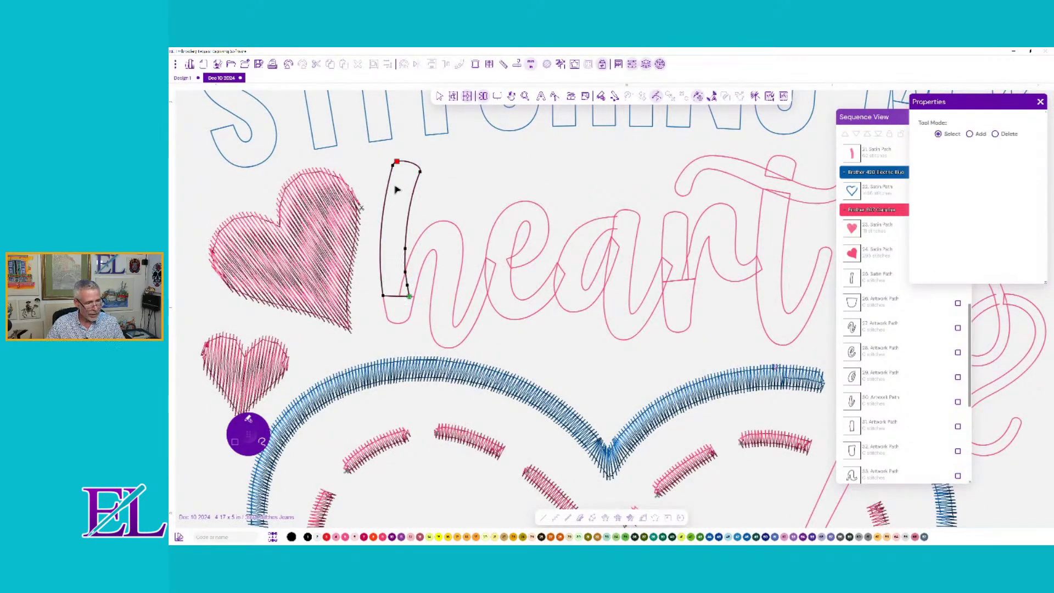
pyautogui.moveTo(409, 297)
pyautogui.mouseDown()
pyautogui.moveTo(386, 193)
pyautogui.moveTo(412, 194)
pyautogui.moveTo(409, 296)
pyautogui.mouseUp()
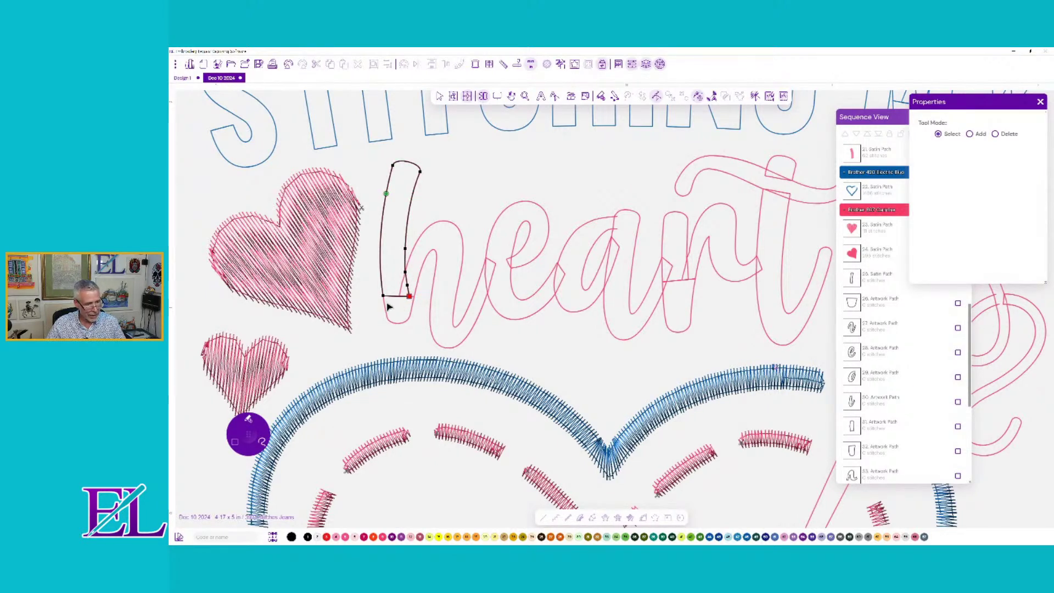
pyautogui.press('Return')
# - Convert the rounded foot of the "h" stem to a satin path, placing both start and stop points along its upper edge
pyautogui.click(397, 318)
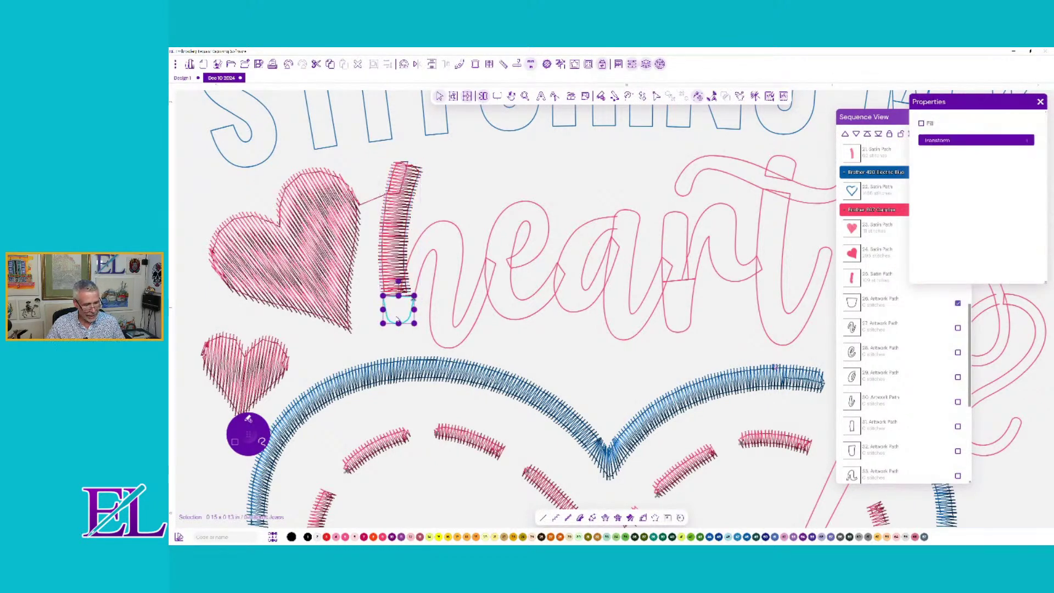
pyautogui.click(579, 518)
pyautogui.moveTo(388, 319)
pyautogui.mouseDown()
pyautogui.moveTo(415, 305)
pyautogui.moveTo(402, 296)
pyautogui.mouseUp()
pyautogui.press('Return')
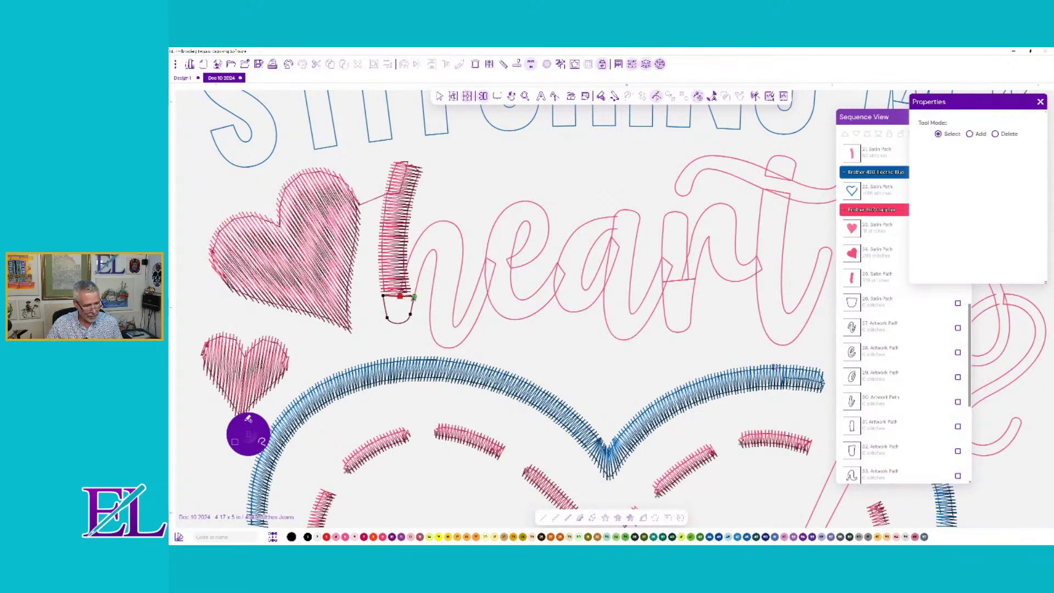
pyautogui.click(574, 522)
# - Convert the curved part of the "h" to a satin path with direction lines along its bends and a start point at its lower stem end
pyautogui.click(416, 269)
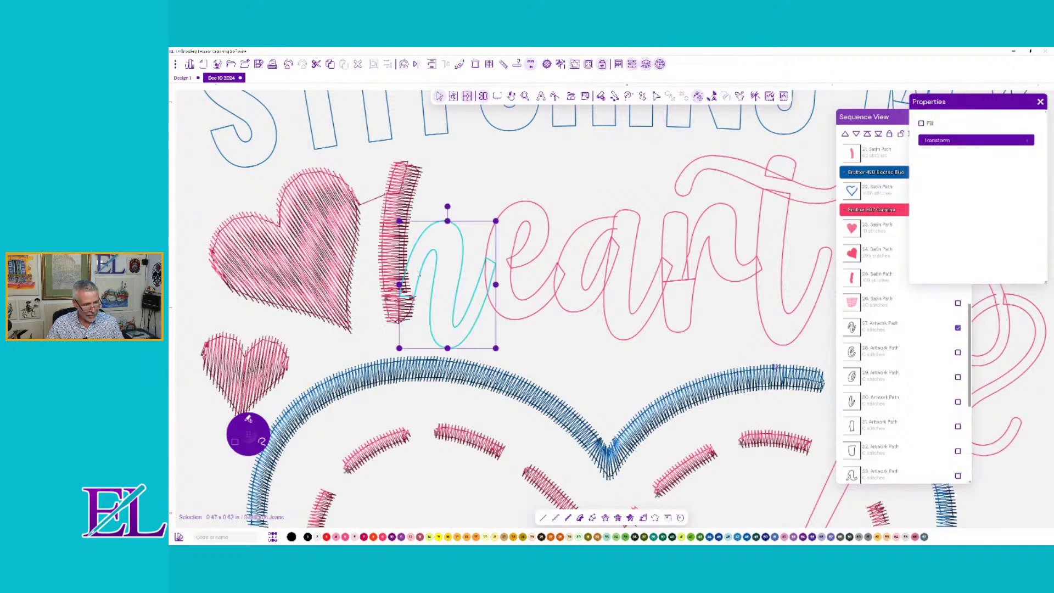
pyautogui.click(578, 518)
pyautogui.moveTo(403, 285); pyautogui.dragTo(417, 286)
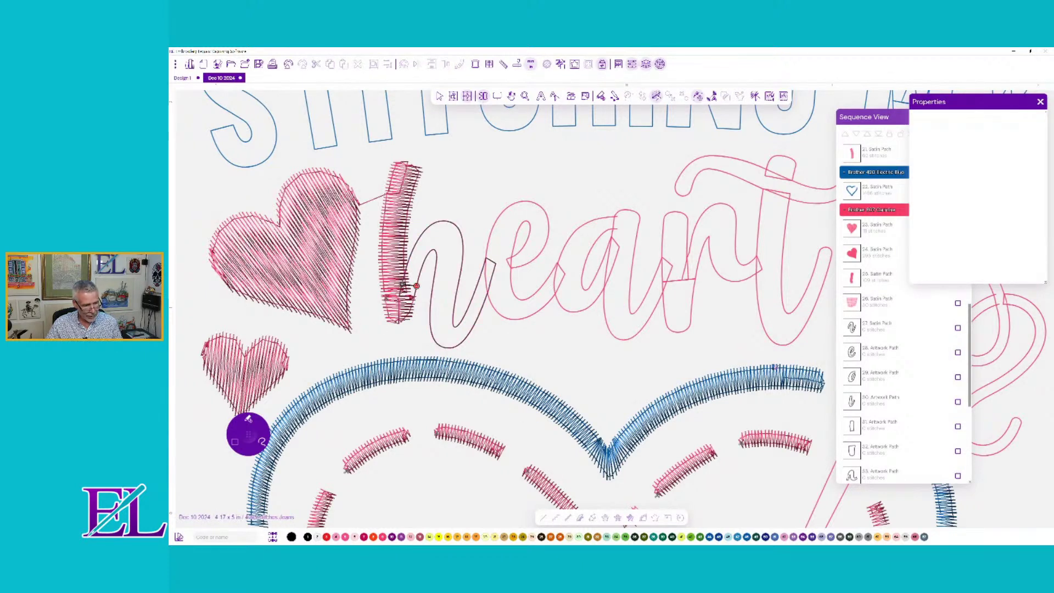
pyautogui.moveTo(413, 248); pyautogui.dragTo(423, 262)
pyautogui.moveTo(432, 225); pyautogui.dragTo(437, 254)
pyautogui.moveTo(461, 272)
pyautogui.mouseDown()
pyautogui.moveTo(434, 276)
pyautogui.moveTo(430, 312)
pyautogui.moveTo(447, 347)
pyautogui.mouseUp()
pyautogui.moveTo(462, 320); pyautogui.dragTo(470, 333)
pyautogui.click(476, 291)
pyautogui.click(486, 293)
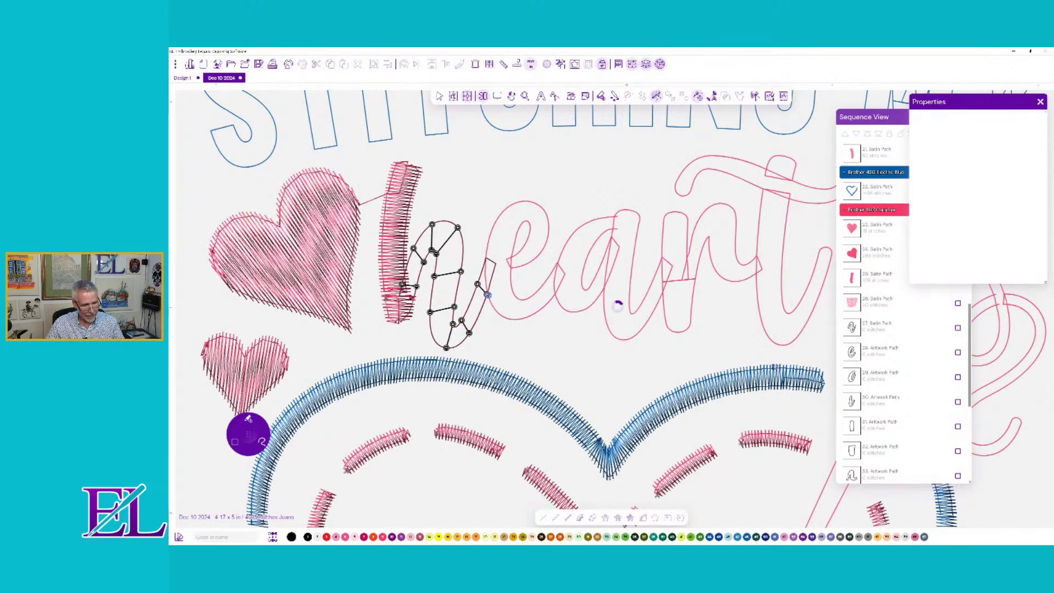
pyautogui.click(484, 265)
pyautogui.click(493, 269)
pyautogui.rightClick(494, 270)
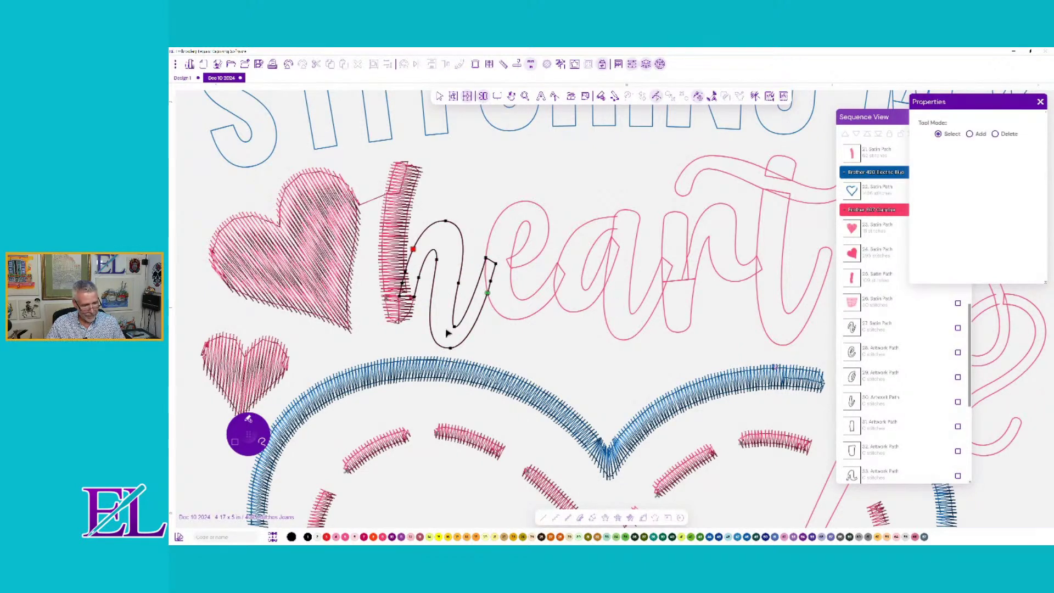
pyautogui.moveTo(487, 293); pyautogui.dragTo(415, 297)
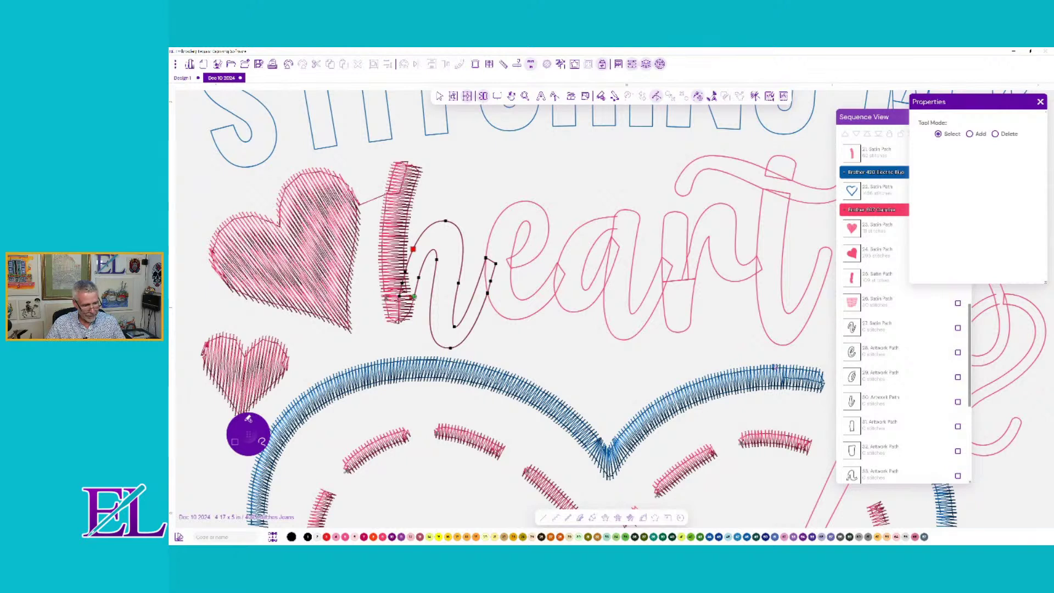
pyautogui.click(579, 519)
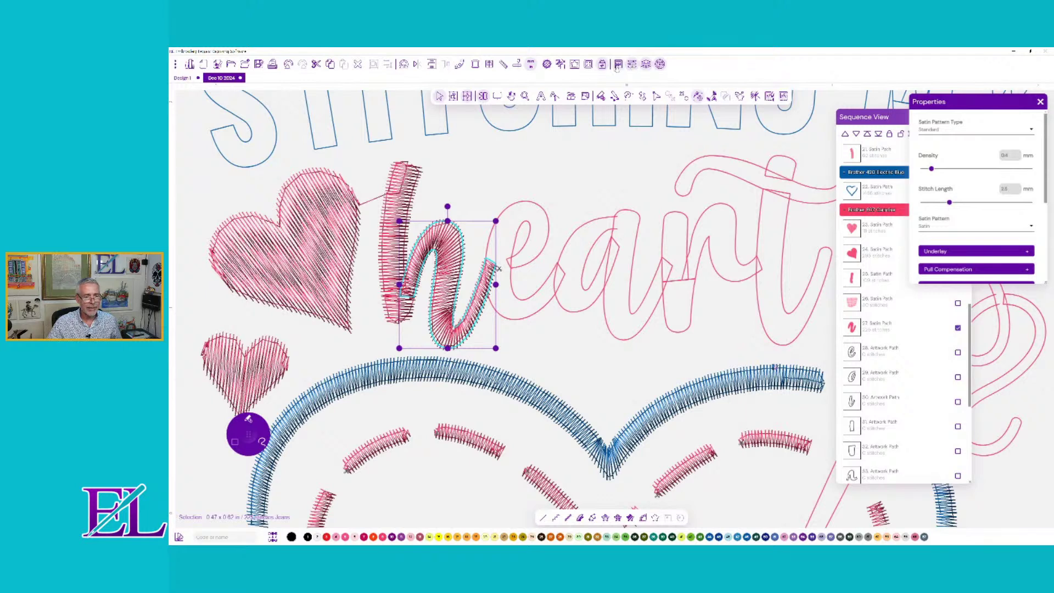
pyautogui.click(572, 98)
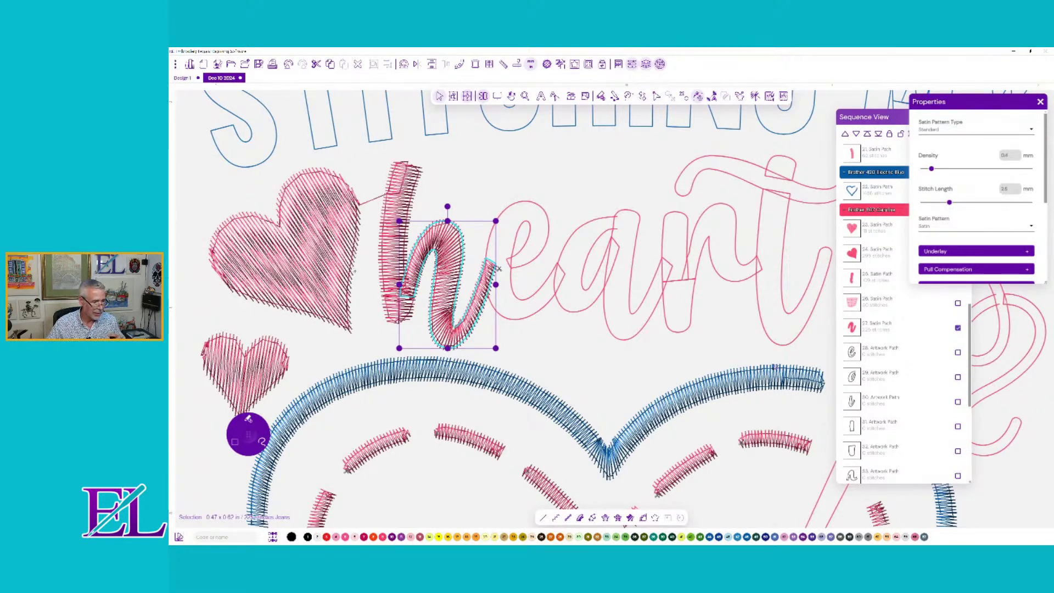
pyautogui.click(355, 271)
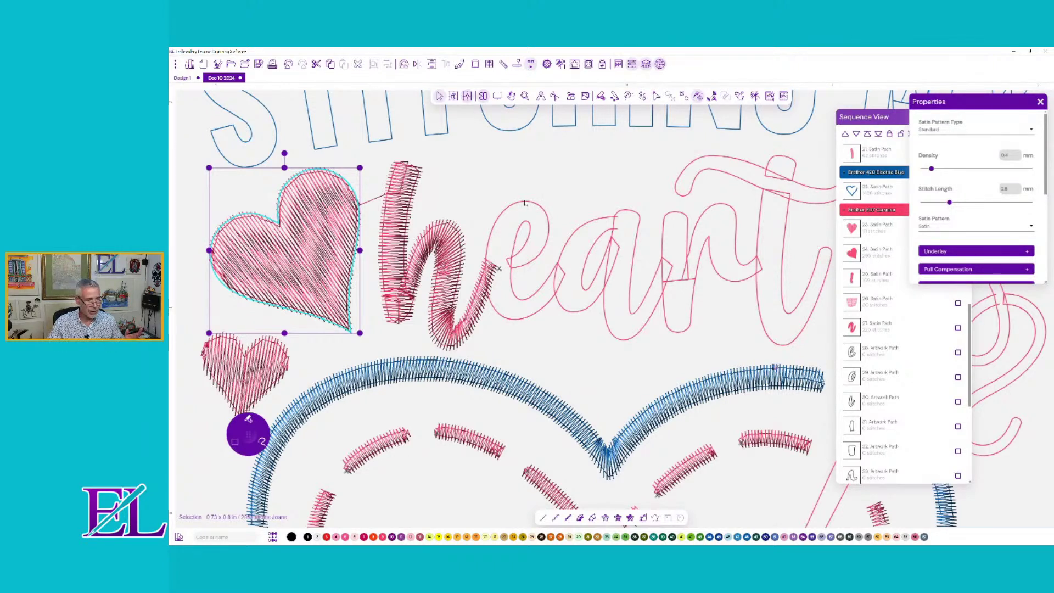
# - Convert the letter e outline to a satin path, with stitch-angle lines around its curves and the end point at the tail's tip
pyautogui.click(698, 98)
pyautogui.click(695, 125)
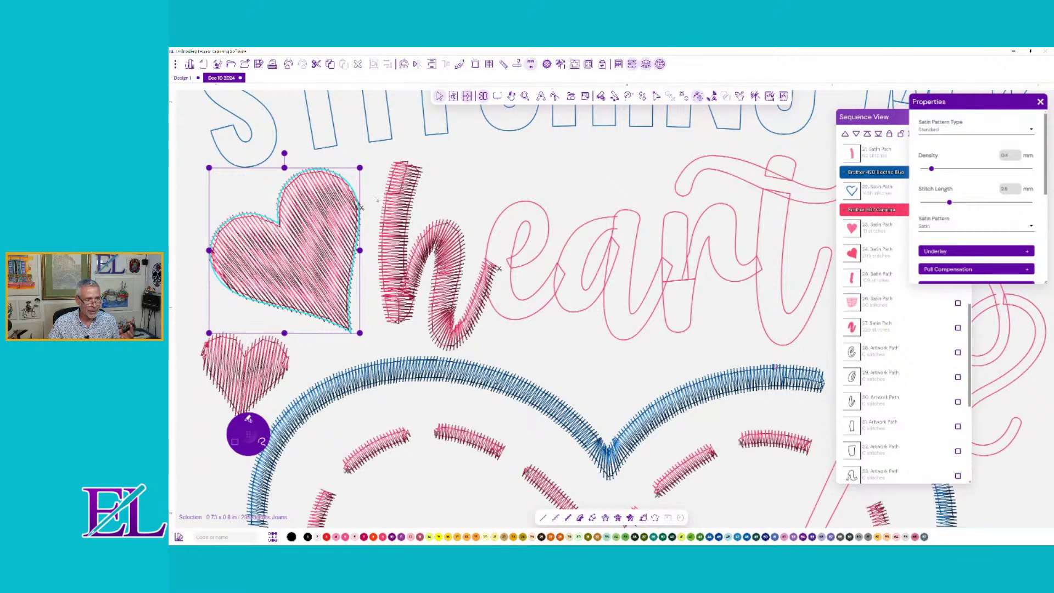
pyautogui.click(524, 262)
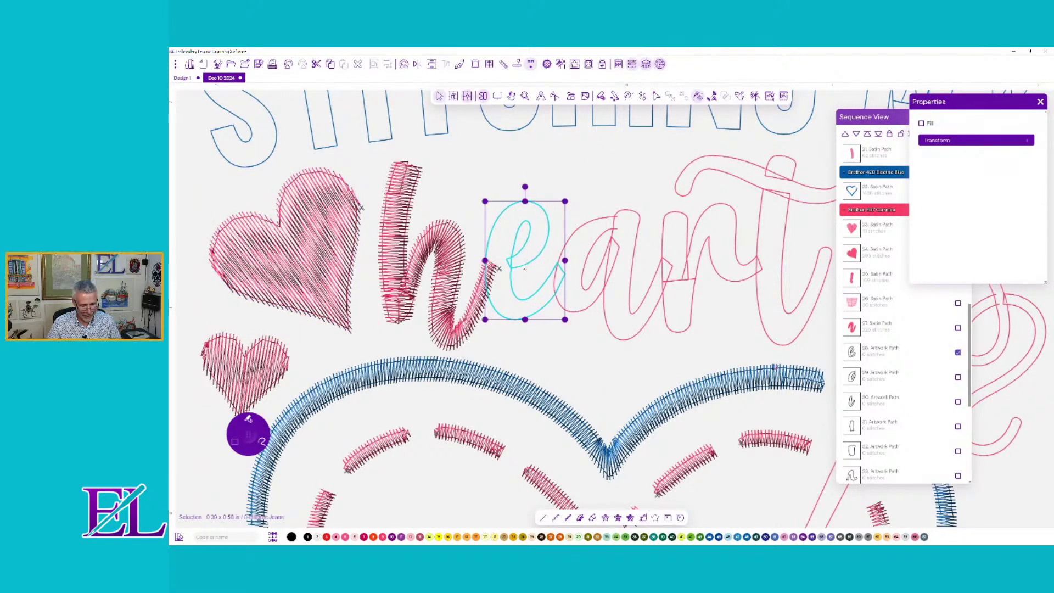
pyautogui.click(580, 519)
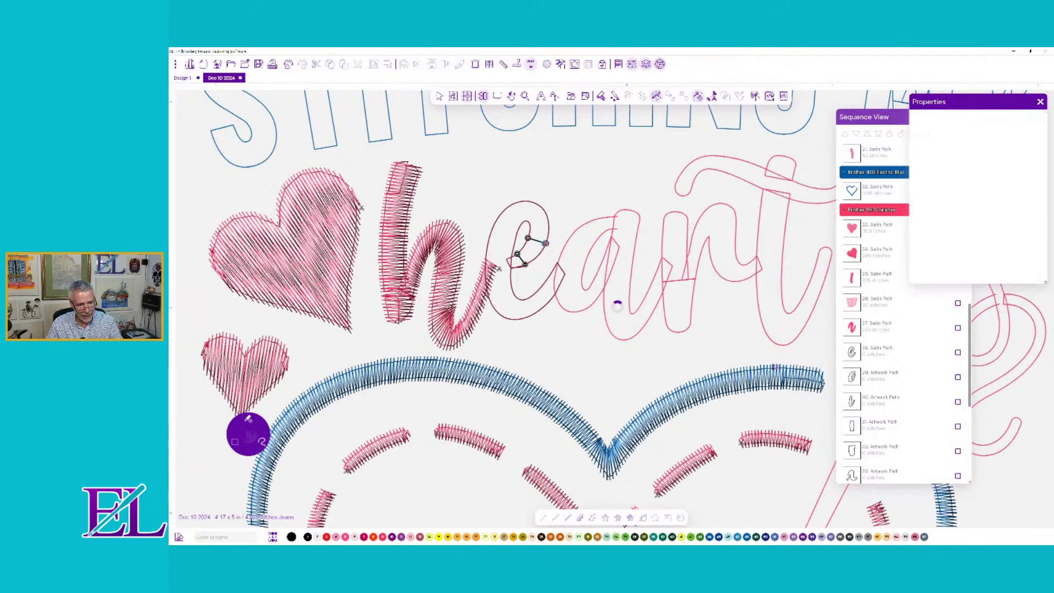
pyautogui.moveTo(528, 221); pyautogui.dragTo(487, 250)
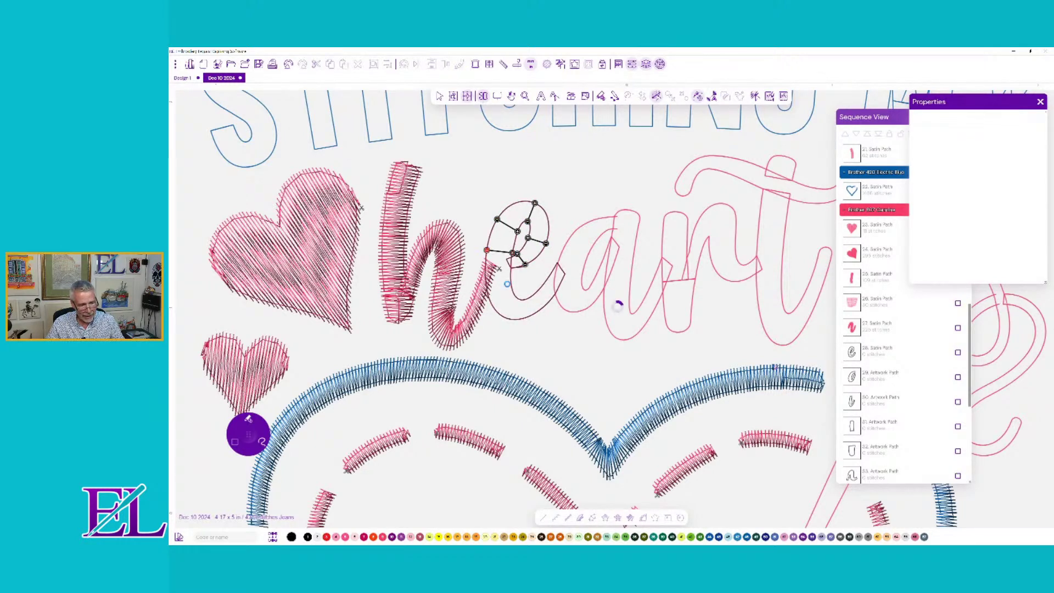
pyautogui.moveTo(513, 292); pyautogui.dragTo(534, 314)
pyautogui.moveTo(553, 271); pyautogui.dragTo(561, 283)
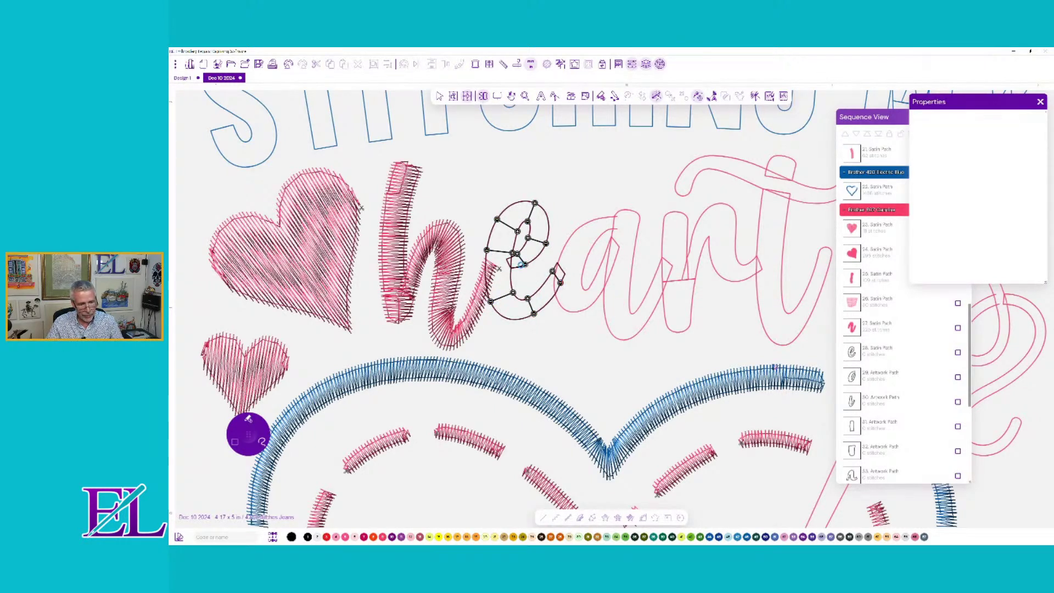
pyautogui.rightClick(522, 265)
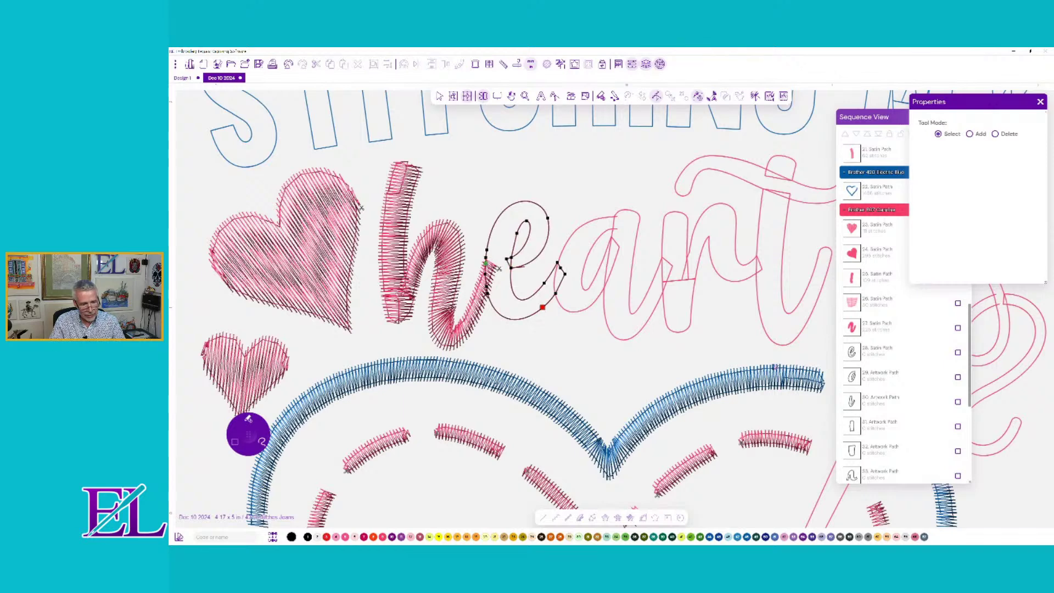
pyautogui.moveTo(542, 307); pyautogui.dragTo(565, 273)
pyautogui.rightClick(585, 238)
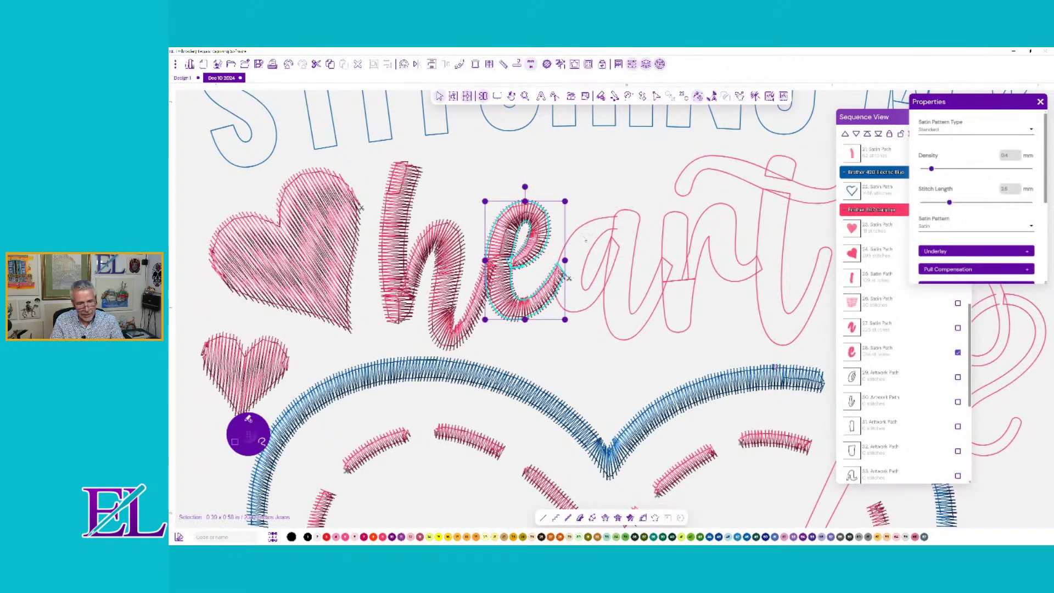
# - Convert the bowl of the letter a to satin, with angle lines around its curve, starting beside the e and ending near the stem
pyautogui.click(586, 239)
pyautogui.click(580, 518)
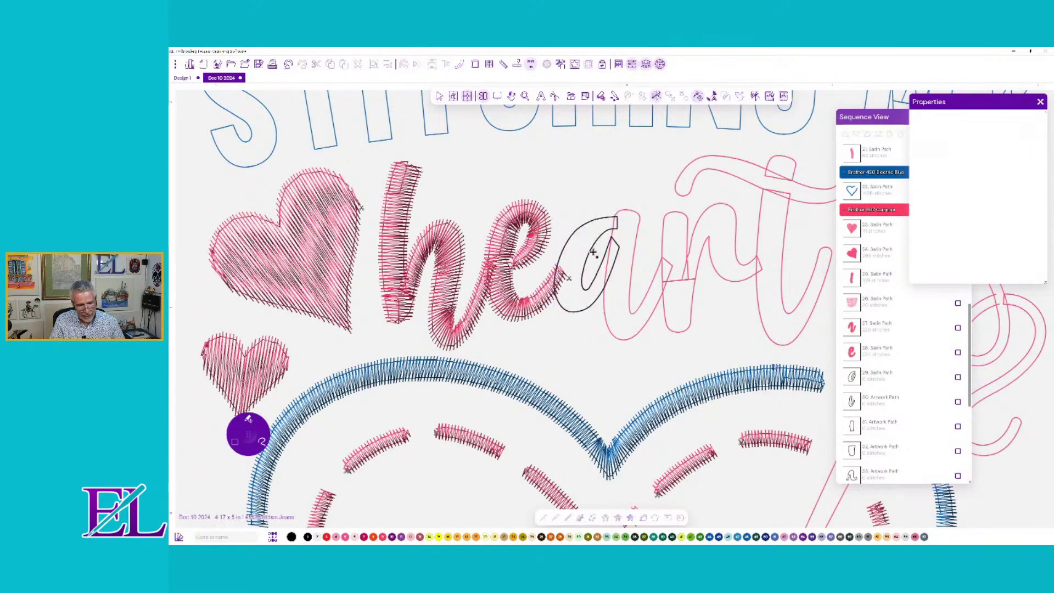
pyautogui.moveTo(605, 232)
pyautogui.mouseDown()
pyautogui.moveTo(602, 218)
pyautogui.moveTo(566, 243)
pyautogui.moveTo(555, 293)
pyautogui.moveTo(578, 312)
pyautogui.moveTo(603, 294)
pyautogui.mouseUp()
pyautogui.rightClick(616, 258)
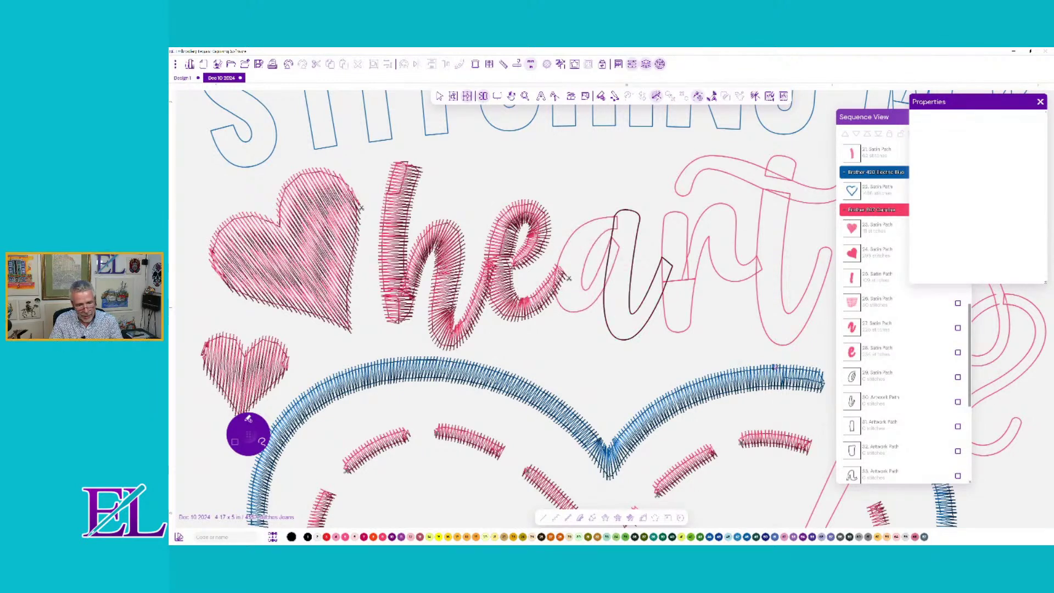
pyautogui.click(604, 262)
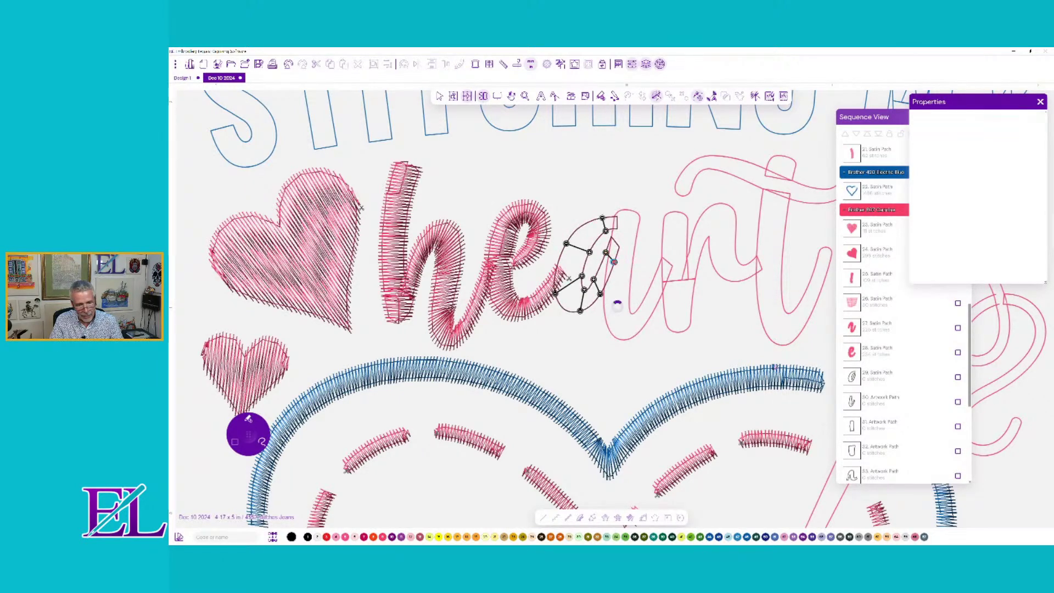
pyautogui.moveTo(616, 218); pyautogui.dragTo(557, 267)
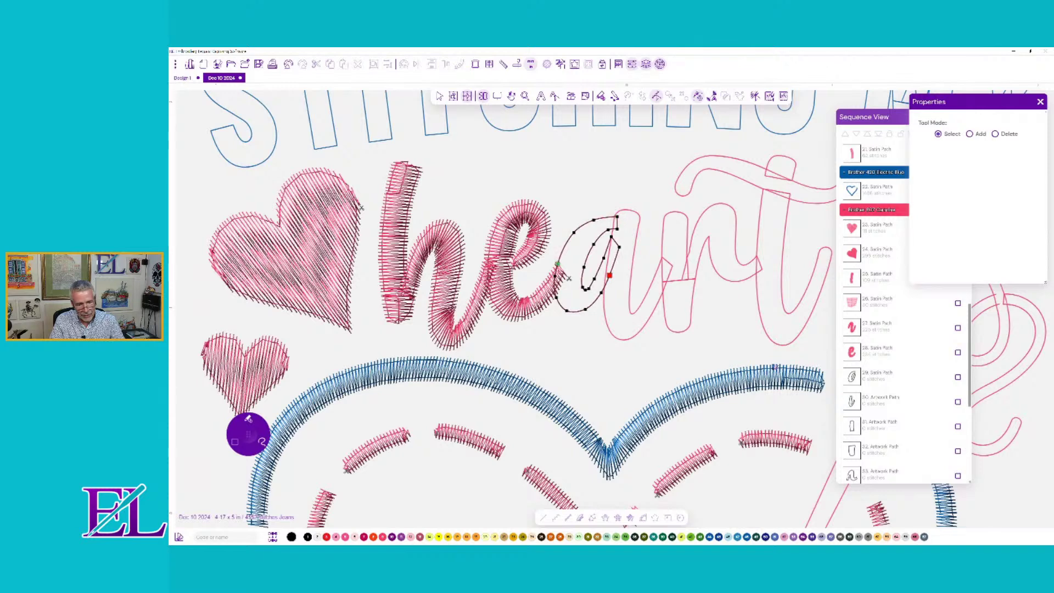
pyautogui.rightClick(608, 279)
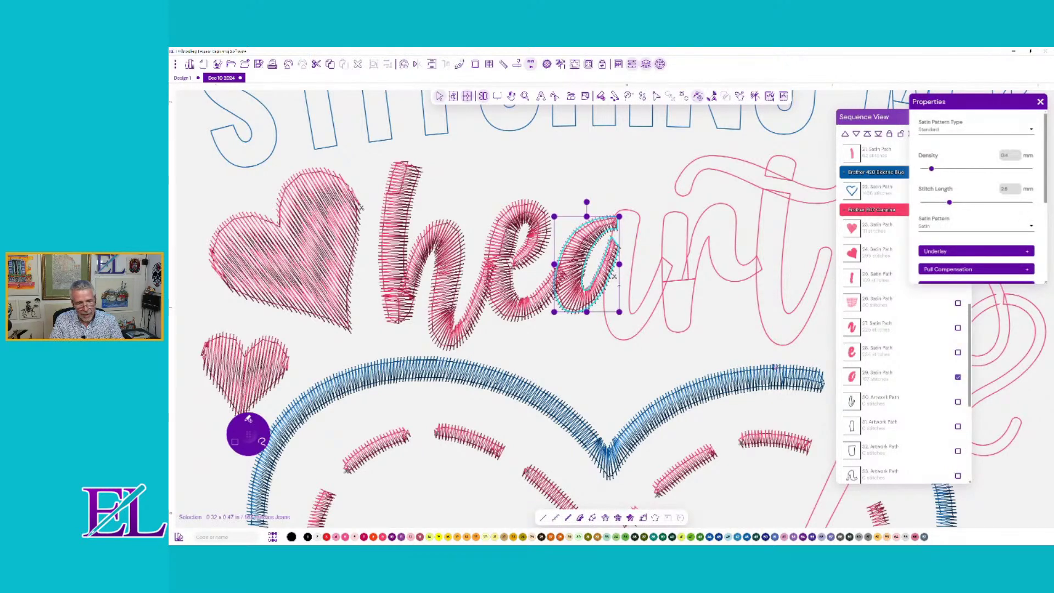
# - Convert the stem and tail of the letter a to satin, with angle lines along it and the end point at the tail's tip
pyautogui.click(614, 276)
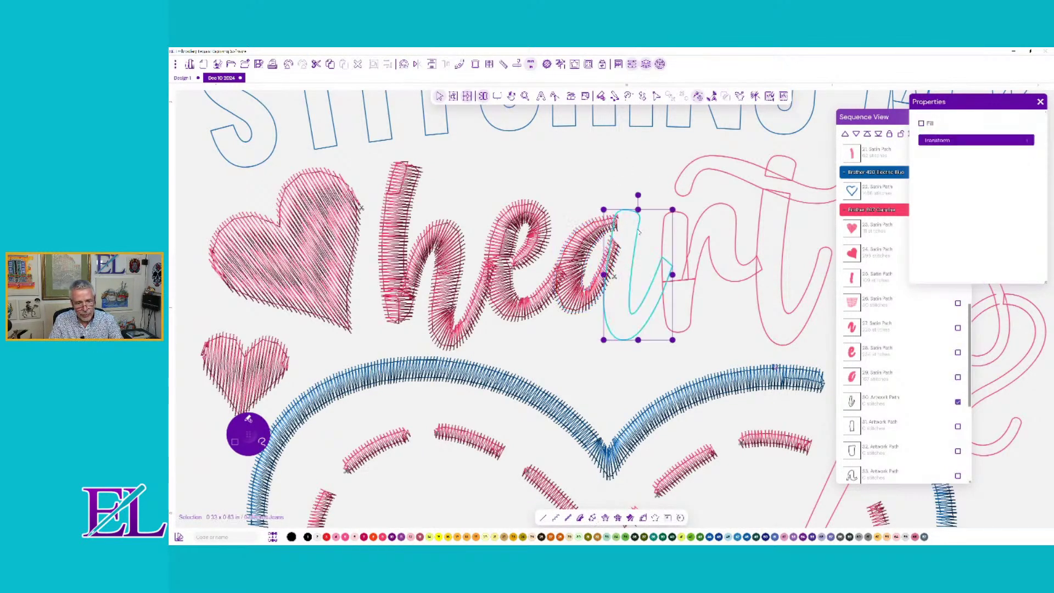
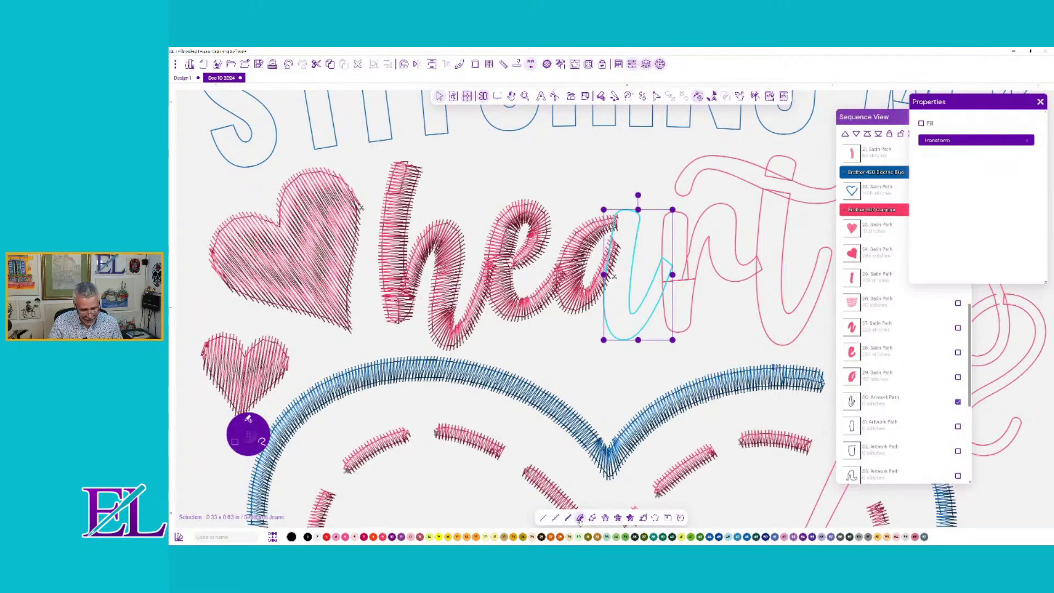
pyautogui.click(580, 519)
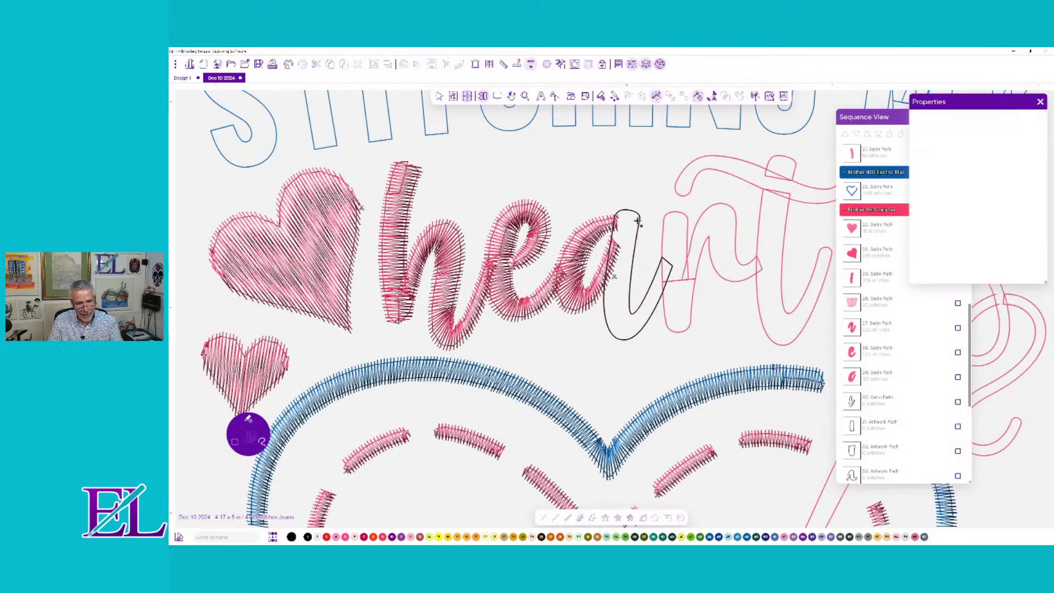
pyautogui.moveTo(640, 221); pyautogui.dragTo(615, 218)
pyautogui.moveTo(631, 273); pyautogui.dragTo(606, 274)
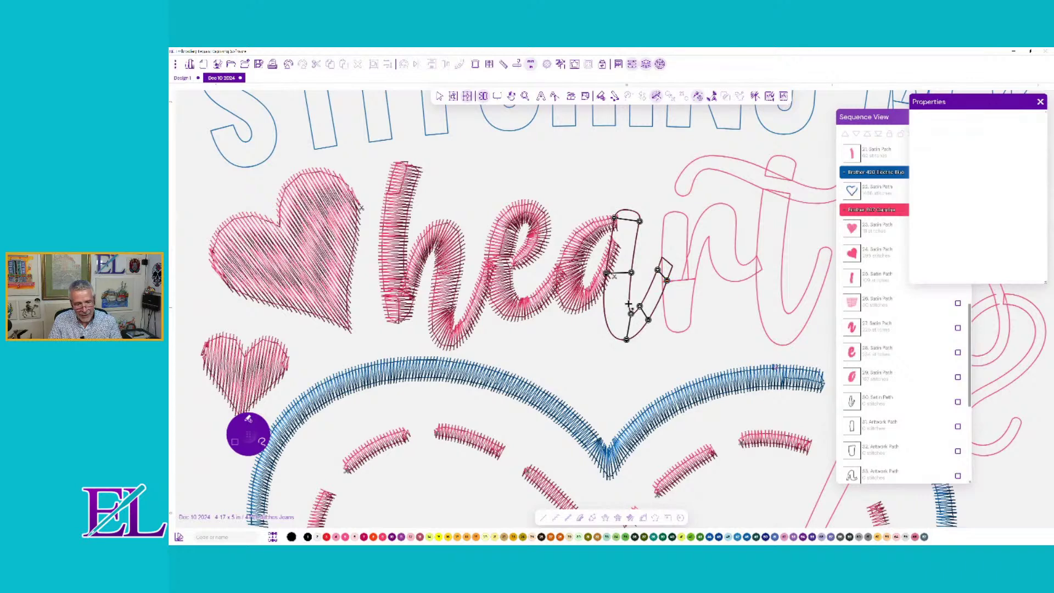
pyautogui.moveTo(630, 301); pyautogui.dragTo(606, 314)
pyautogui.press('F10')
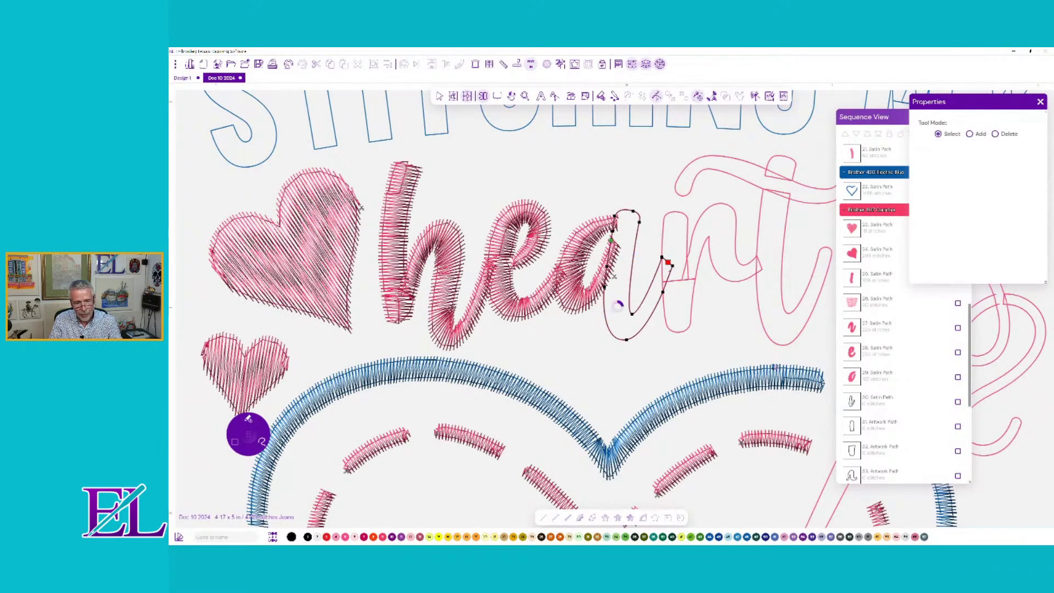
pyautogui.press('Escape')
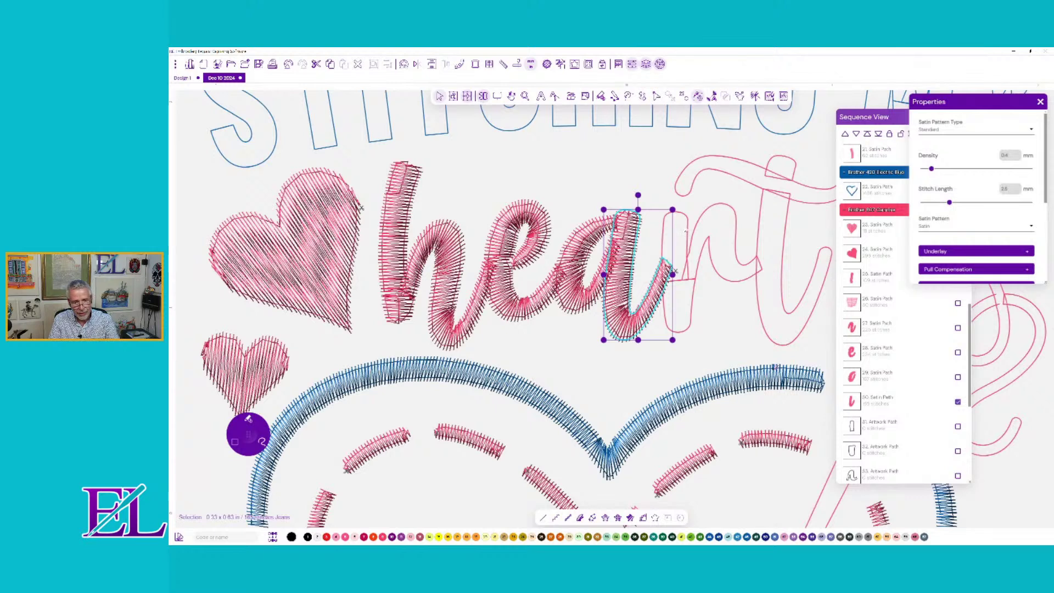
# - Convert the upper stem segment of the letter r to satin, with crosswise angle lines and the end point at its lower right corner
pyautogui.click(687, 233)
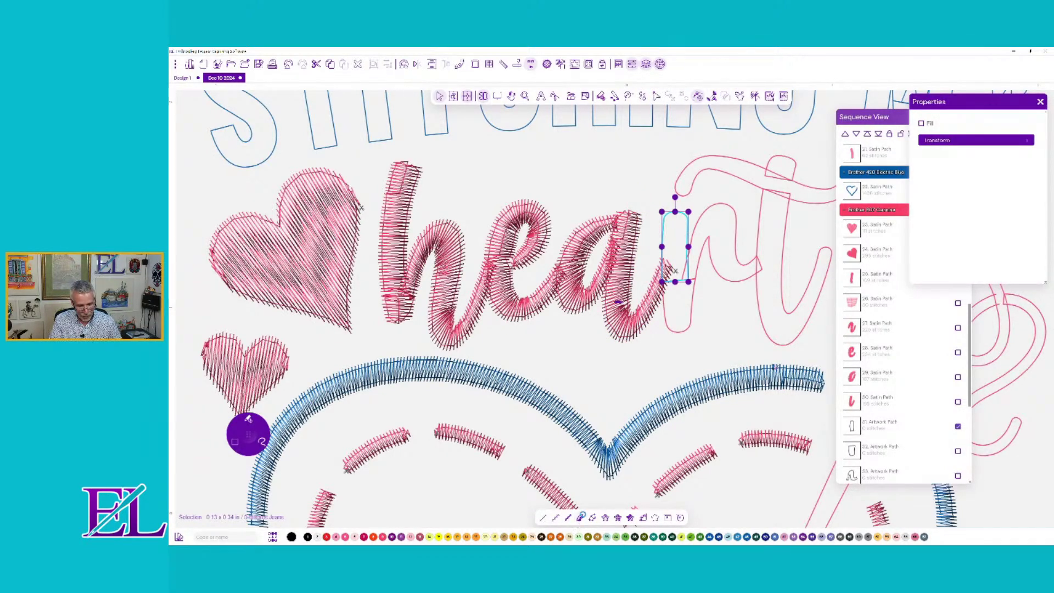
pyautogui.click(580, 518)
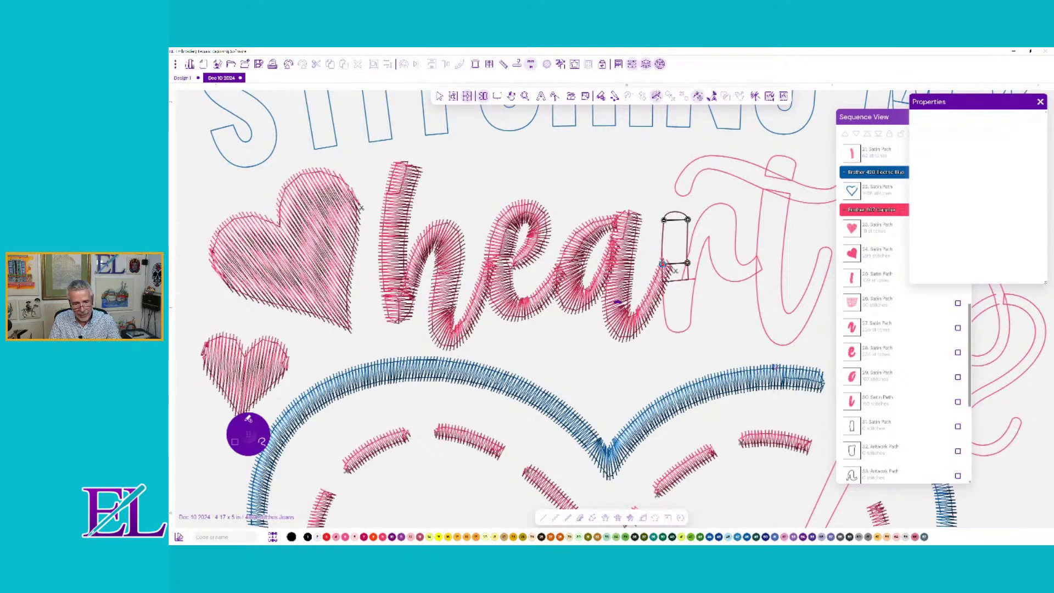
pyautogui.moveTo(688, 248); pyautogui.dragTo(688, 276)
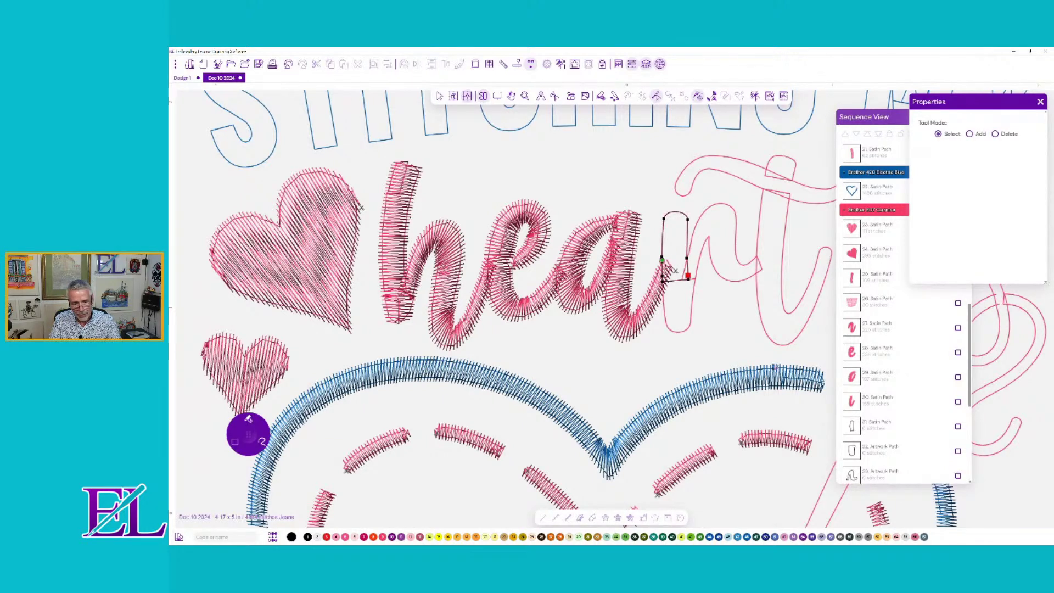
pyautogui.rightClick(688, 278)
# - Convert the lower stem segment of the letter r to satin with crosswise angle lines, moving the end point to its upper right corner
pyautogui.click(679, 331)
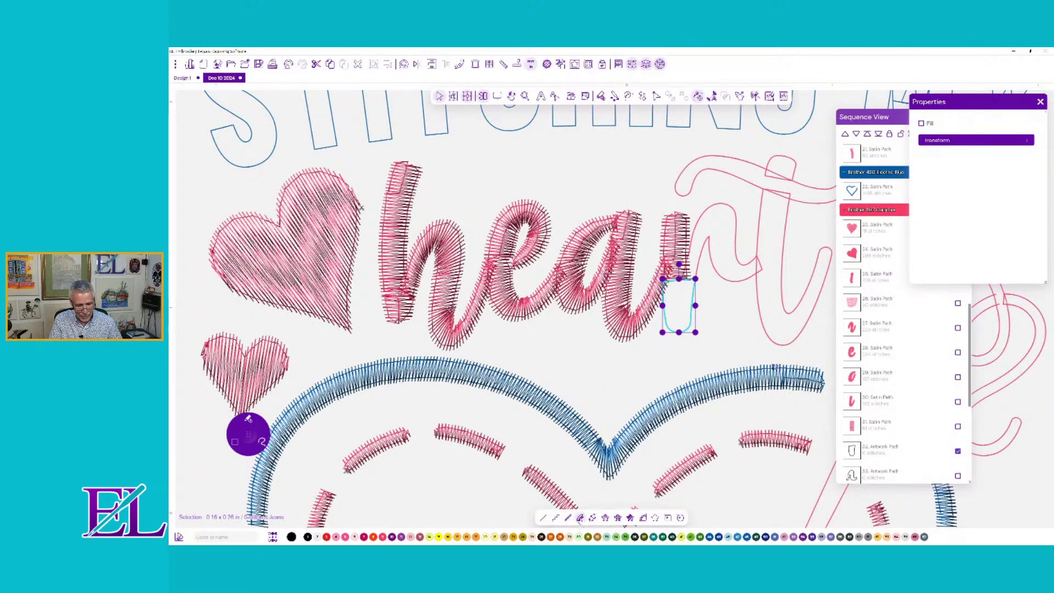
pyautogui.click(580, 518)
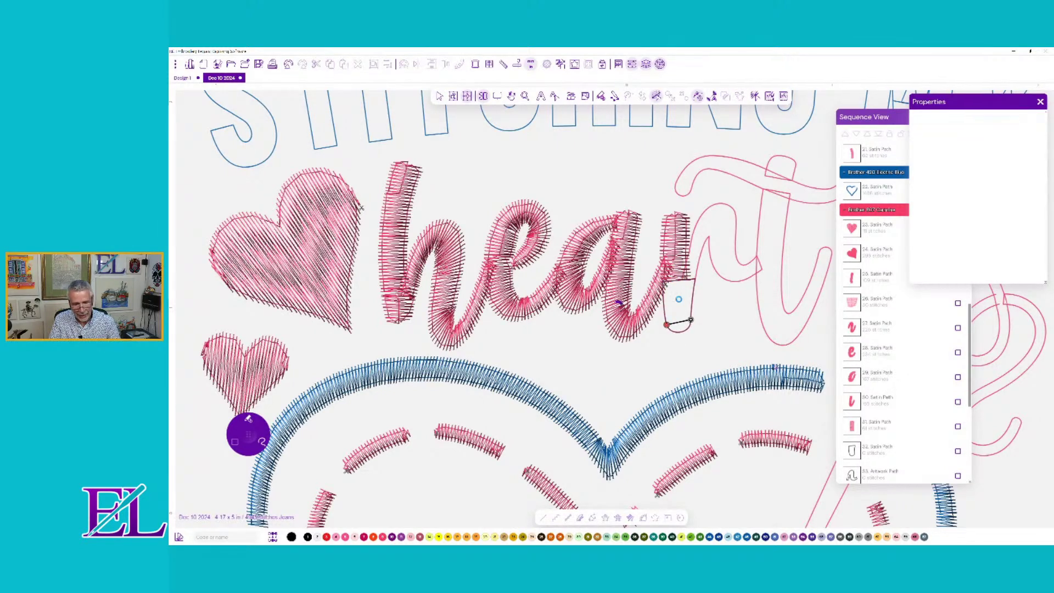
pyautogui.moveTo(663, 285); pyautogui.dragTo(695, 285)
pyautogui.press('n')
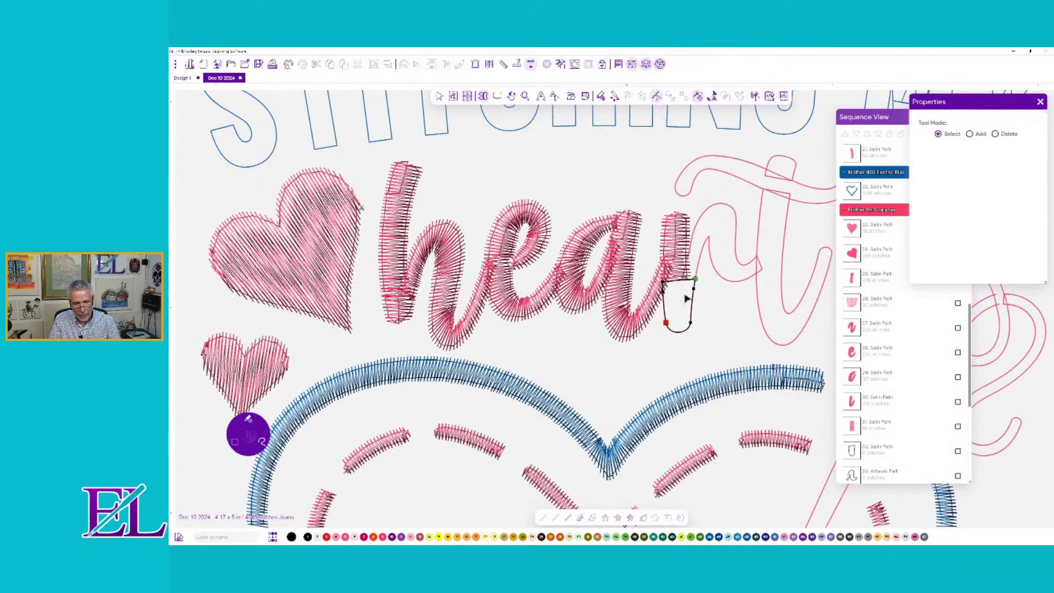
pyautogui.click(666, 321)
pyautogui.press('Delete')
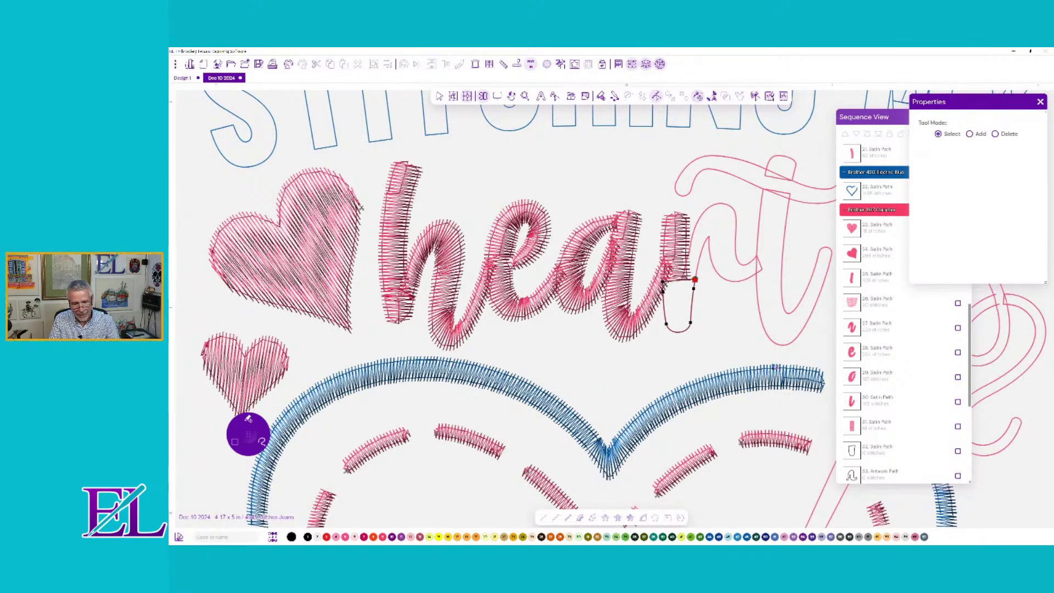
pyautogui.press('Escape')
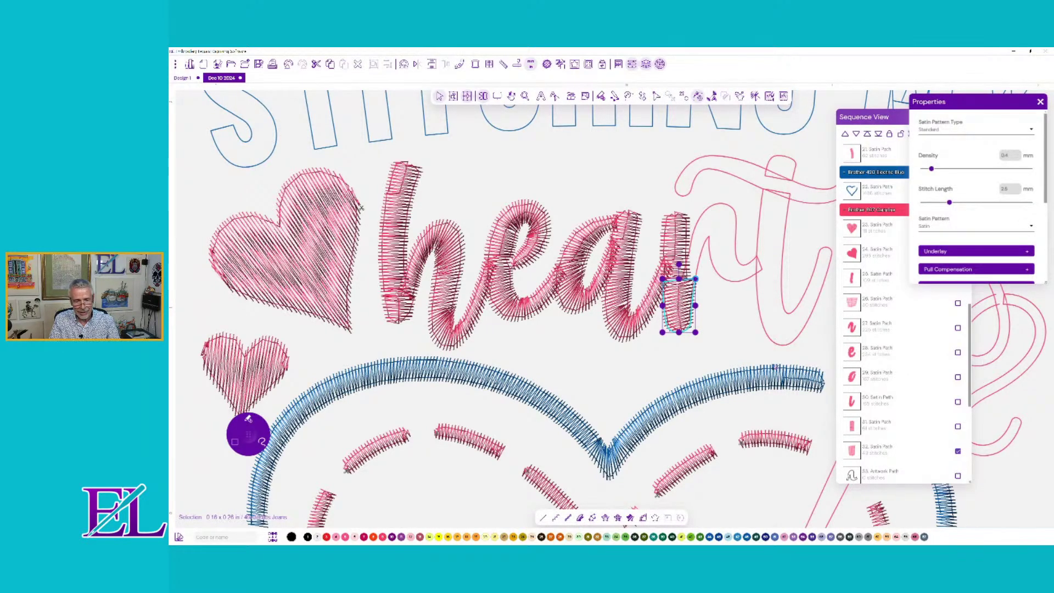
# - Convert the curved arm of the letter r to satin and add stitch-angle lines from the stem around to the tail
pyautogui.click(697, 228)
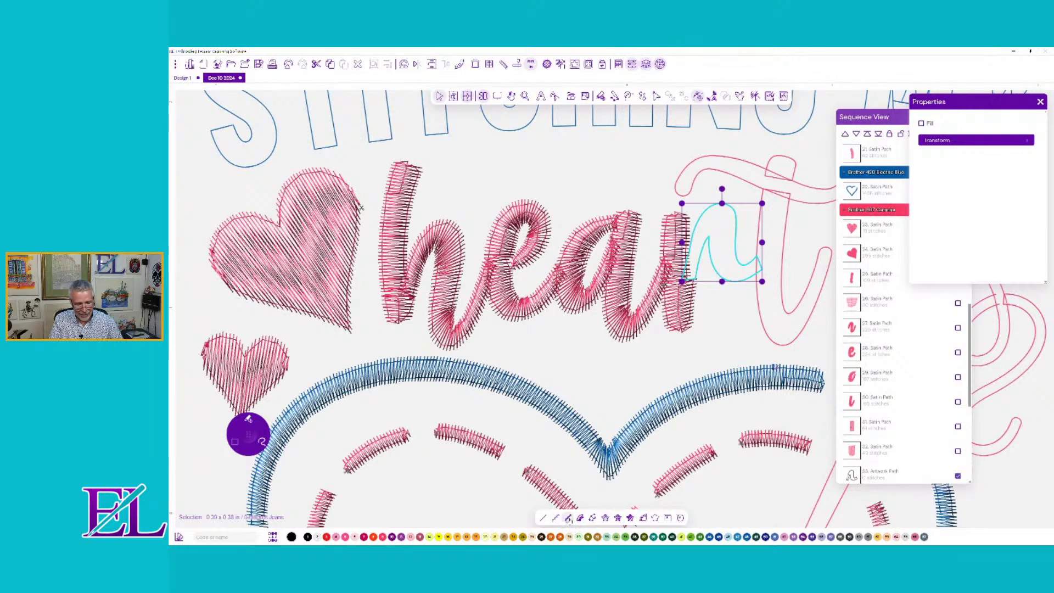
pyautogui.click(581, 517)
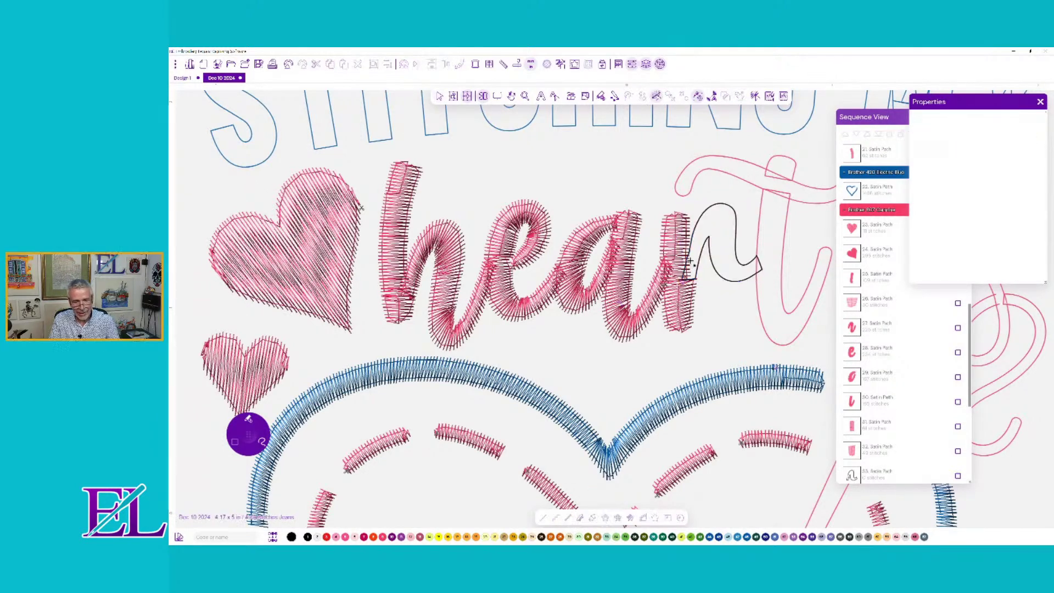
pyautogui.click(718, 203)
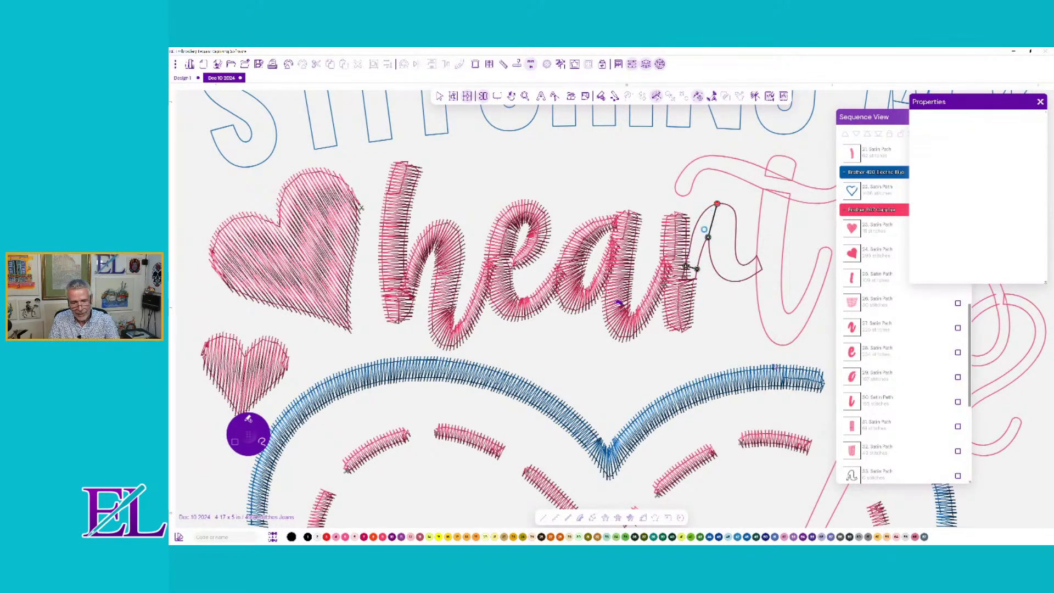
pyautogui.click(704, 246)
pyautogui.click(696, 228)
pyautogui.click(709, 247)
pyautogui.click(736, 225)
pyautogui.click(714, 265)
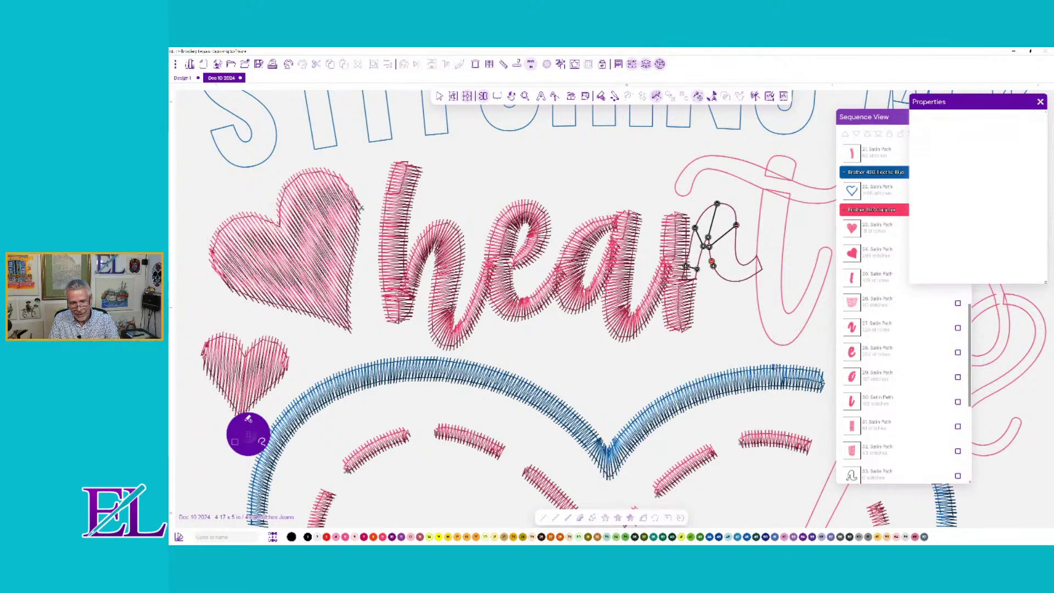
pyautogui.click(736, 246)
pyautogui.click(740, 262)
pyautogui.click(734, 281)
pyautogui.click(751, 262)
pyautogui.click(756, 274)
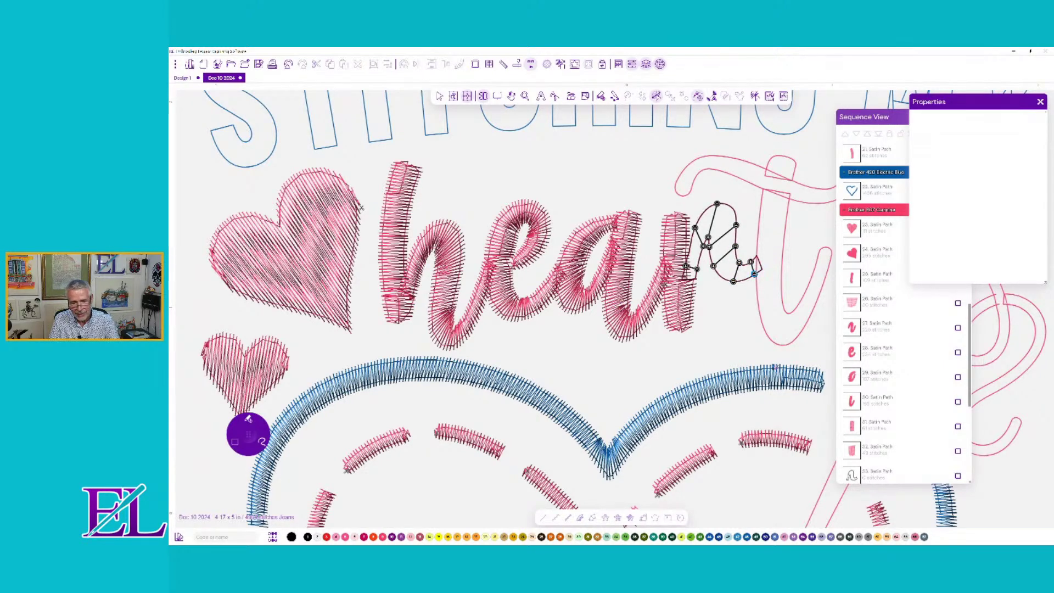
# - Place the r arm's start point at its lower left base and its end point at the tail's tip, and generate the stitches
pyautogui.press('Return')
pyautogui.moveTo(687, 260); pyautogui.dragTo(682, 279)
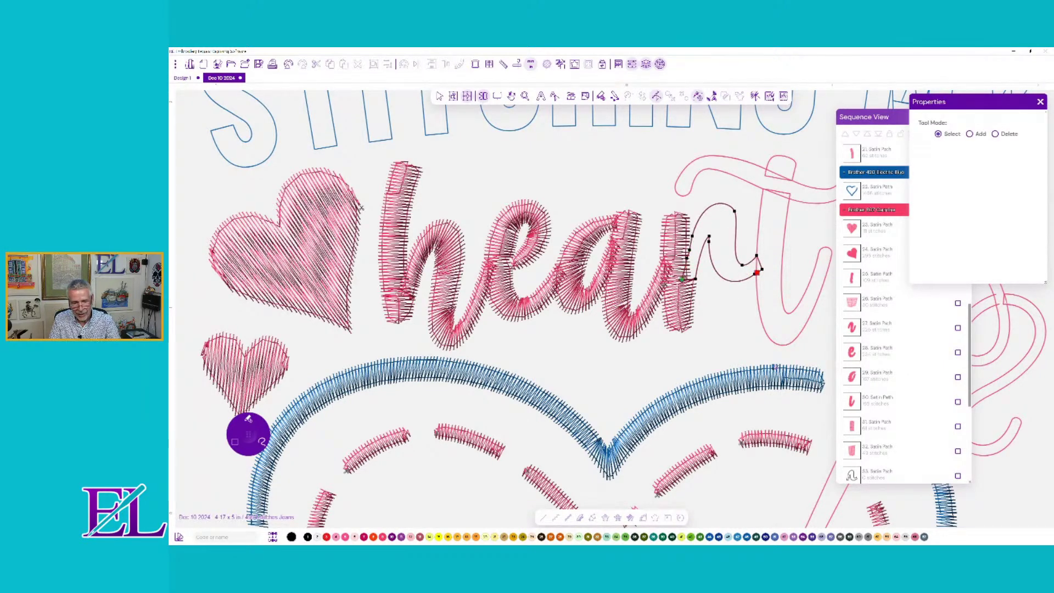
pyautogui.moveTo(757, 273); pyautogui.dragTo(761, 269)
pyautogui.press('Return')
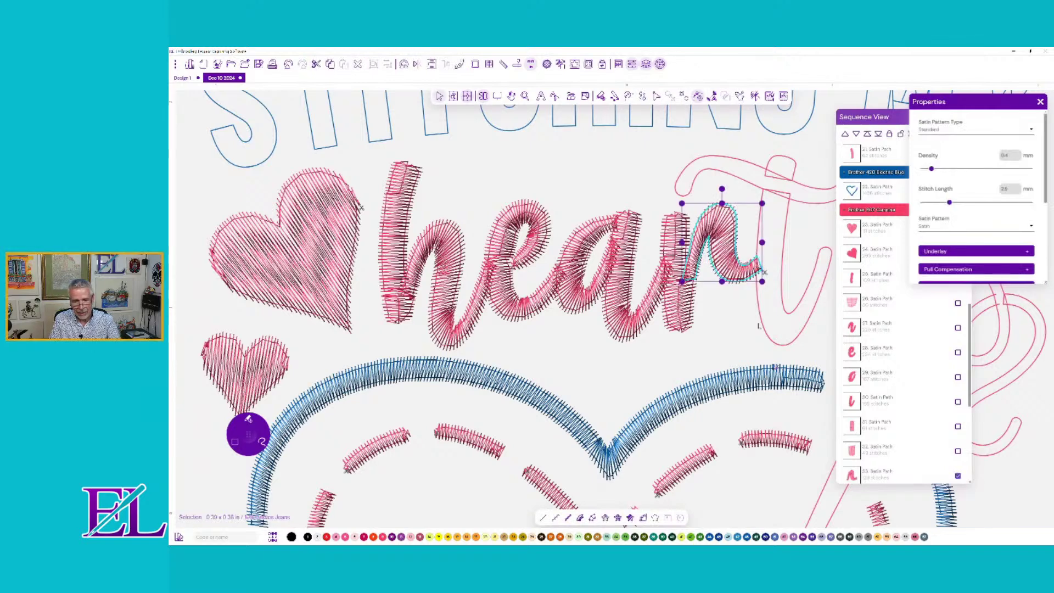
# - Convert the letter t's stem to satin with angle lines down to its tail, starting beside the r's tail and ending at the upper left corner
pyautogui.click(761, 326)
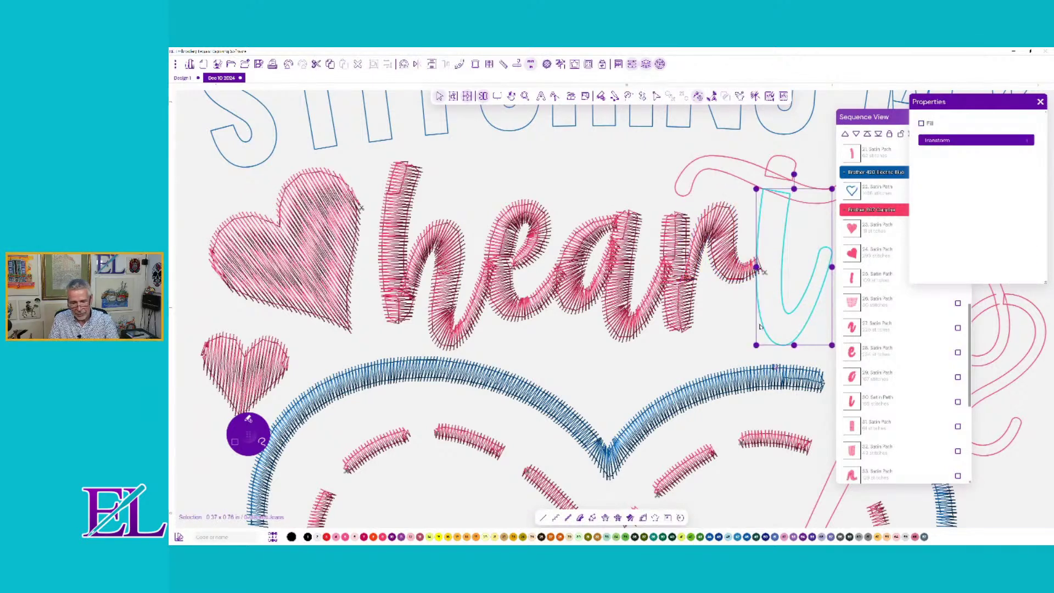
pyautogui.click(579, 517)
pyautogui.moveTo(816, 264)
pyautogui.mouseDown()
pyautogui.moveTo(828, 270)
pyautogui.moveTo(795, 339)
pyautogui.moveTo(766, 331)
pyautogui.mouseUp()
pyautogui.moveTo(781, 277); pyautogui.dragTo(757, 287)
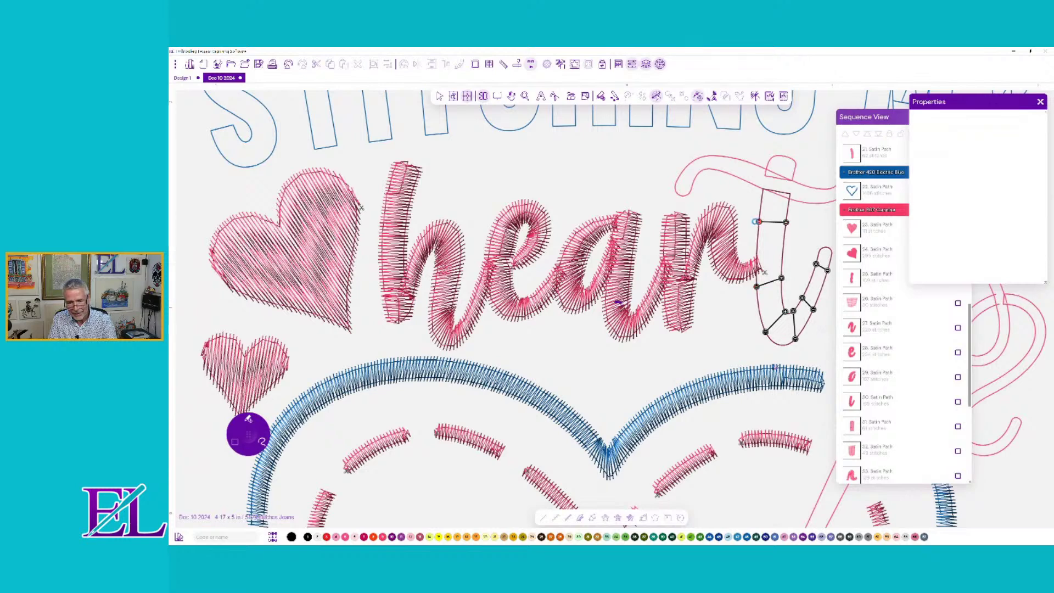
pyautogui.press('Return')
pyautogui.moveTo(815, 271); pyautogui.dragTo(763, 189)
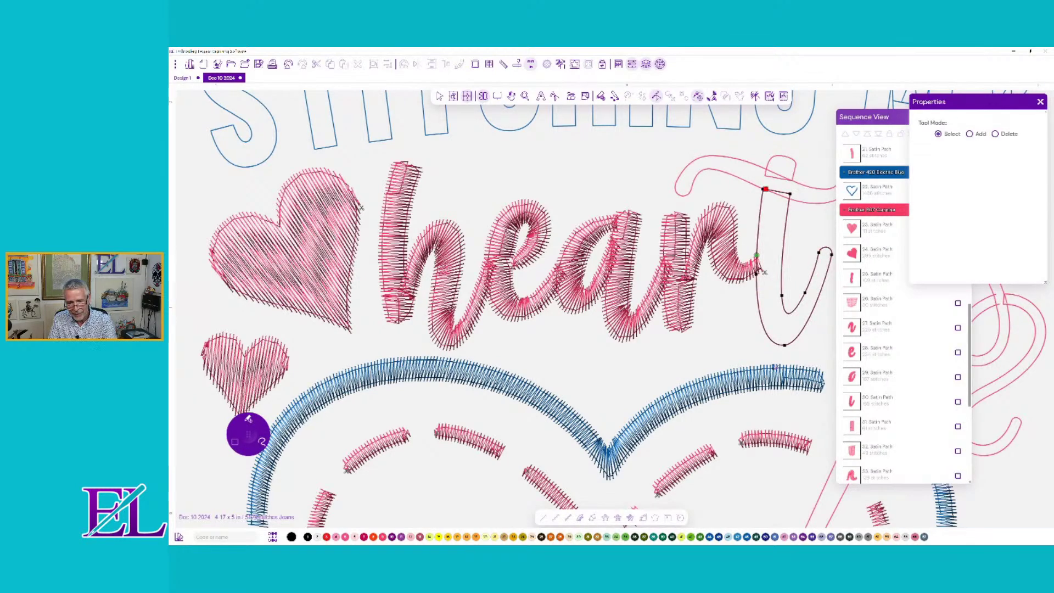
pyautogui.press('Return')
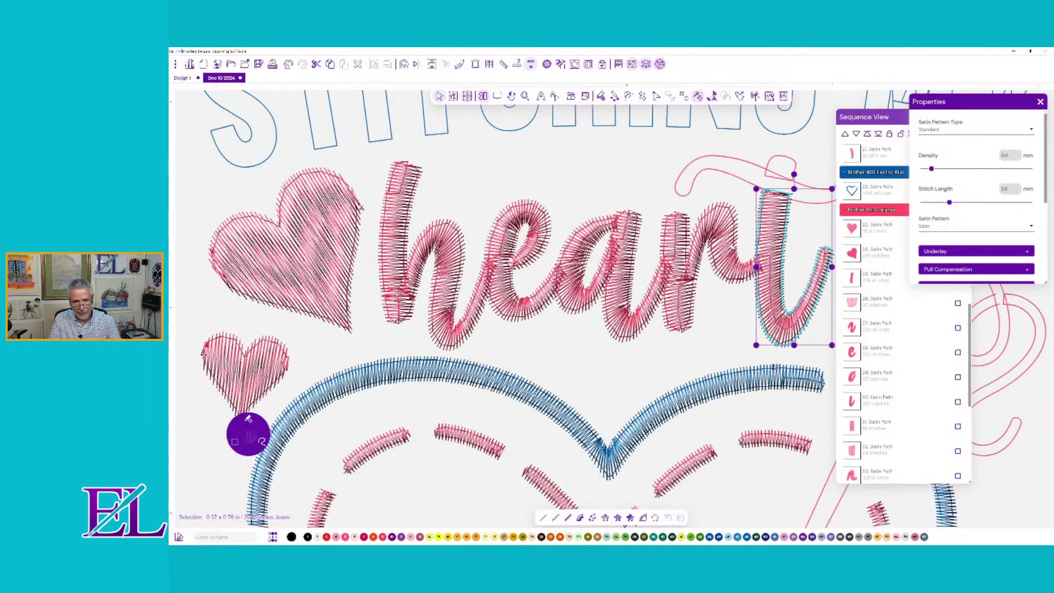
# - Convert the small cap above the t's stem to satin with a crosswise angle line, placing its end point at the lower right corner
pyautogui.click(780, 157)
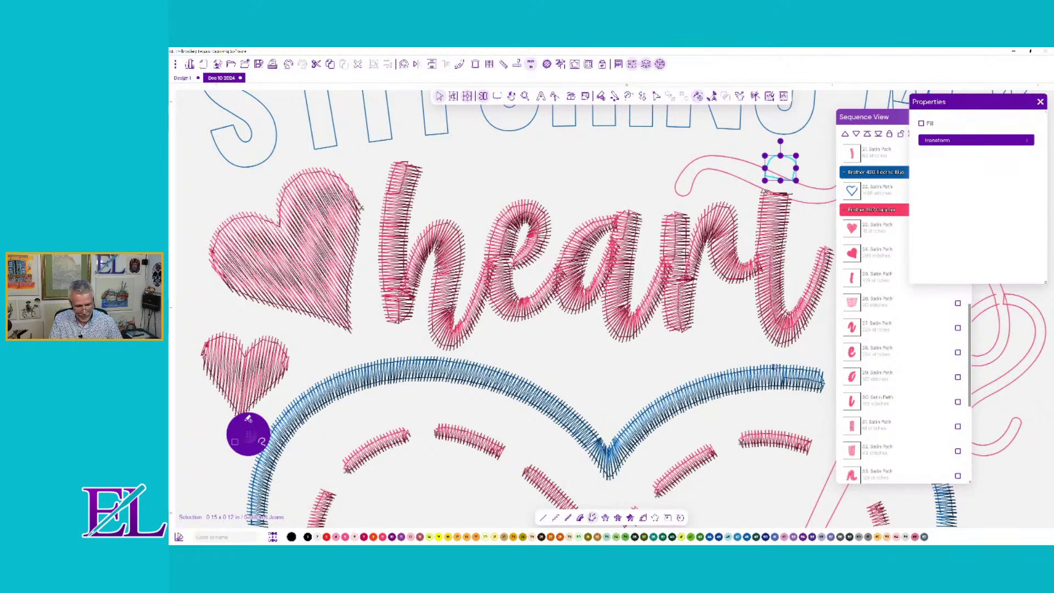
pyautogui.click(657, 96)
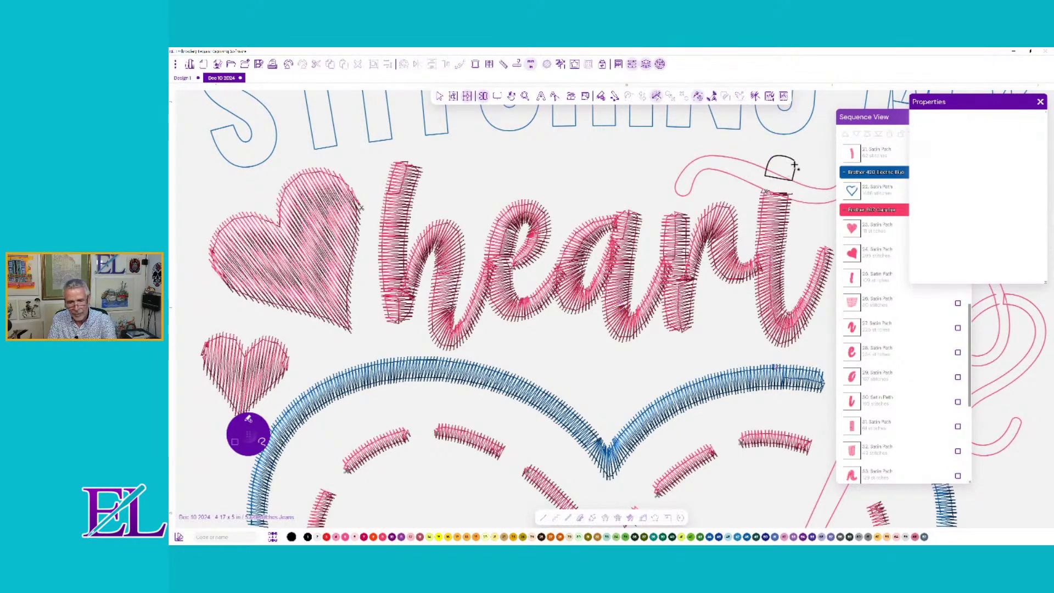
pyautogui.click(793, 167)
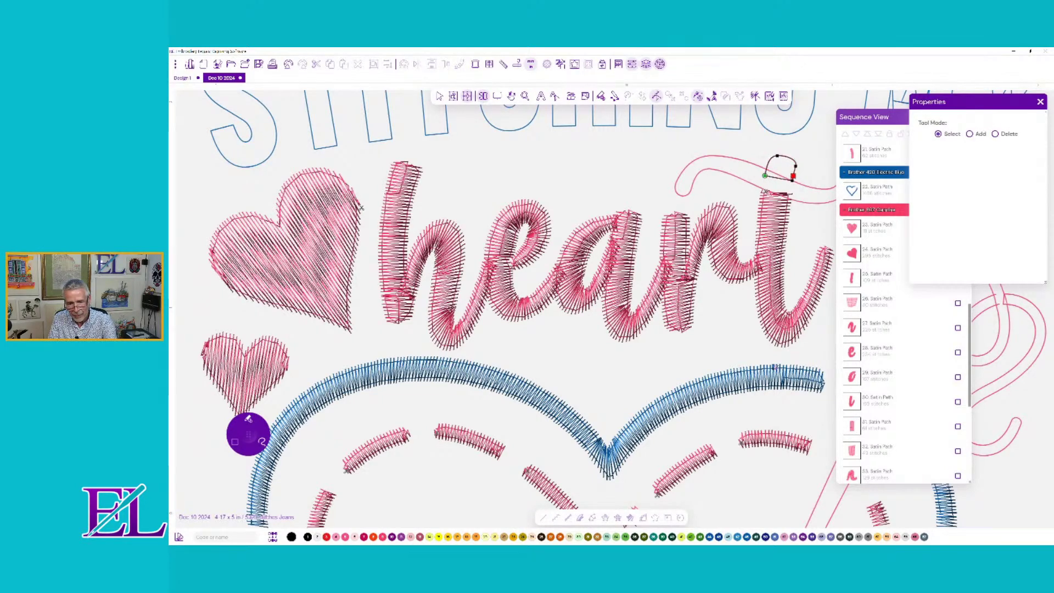
pyautogui.click(792, 181)
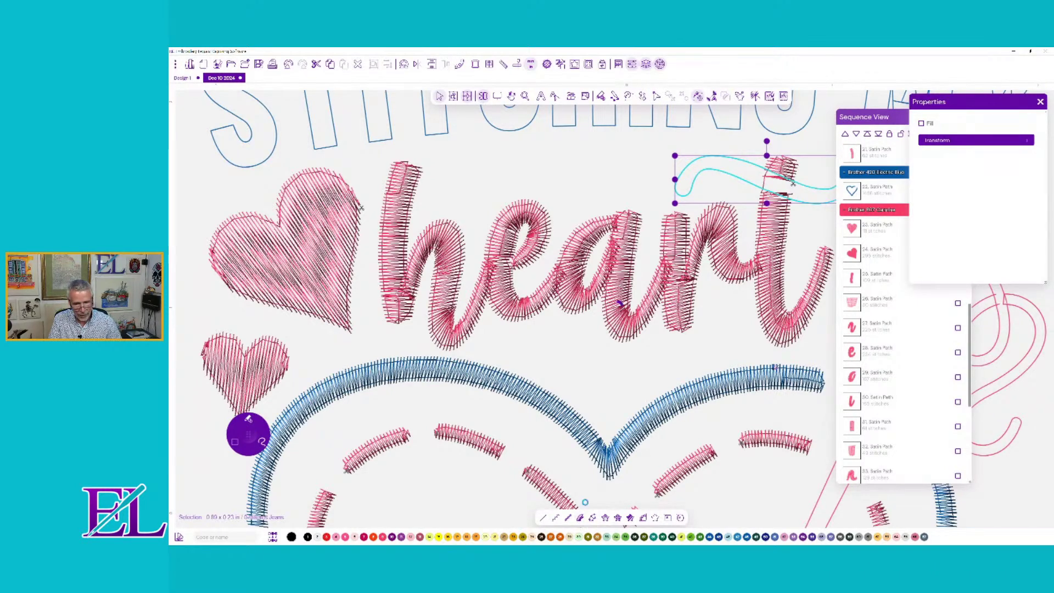
# - Convert the t's wavy crossbar to satin with angle lines along its length, placing the start and end points where it crosses the stem
pyautogui.click(581, 518)
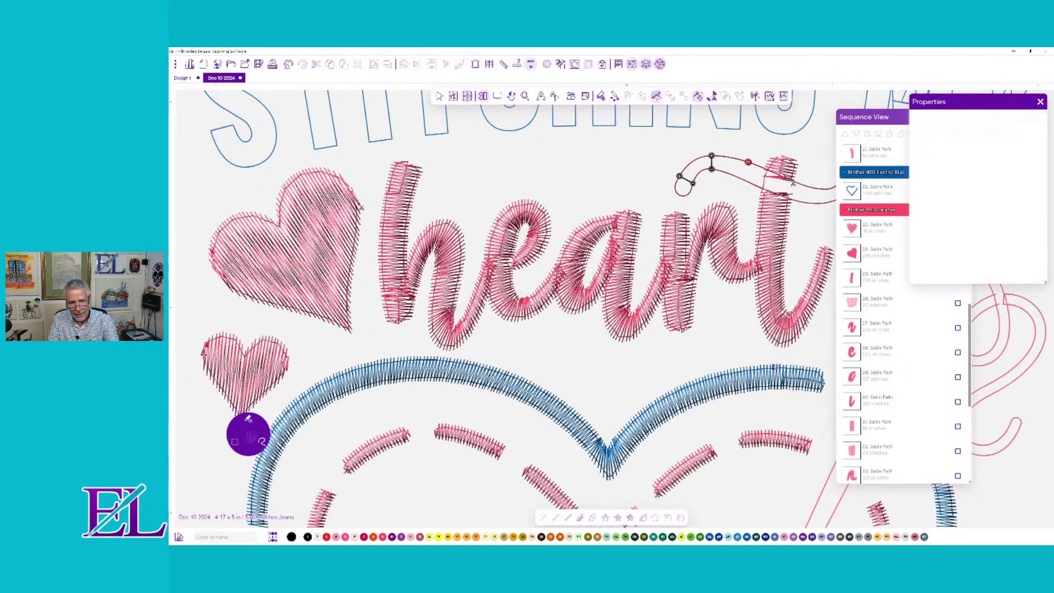
pyautogui.moveTo(749, 162); pyautogui.dragTo(802, 201)
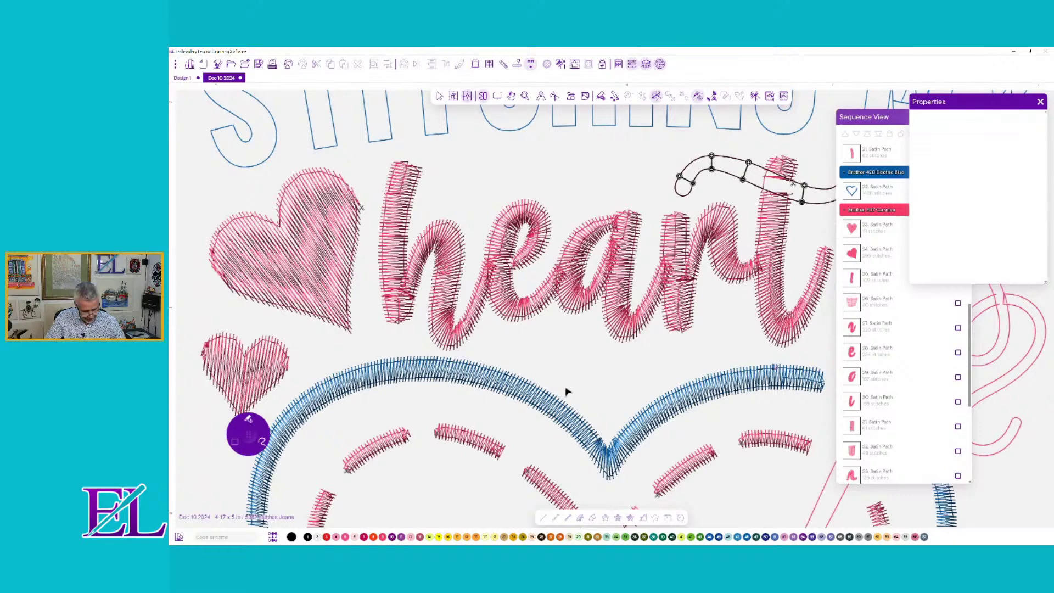
pyautogui.moveTo(604, 288); pyautogui.dragTo(422, 315)
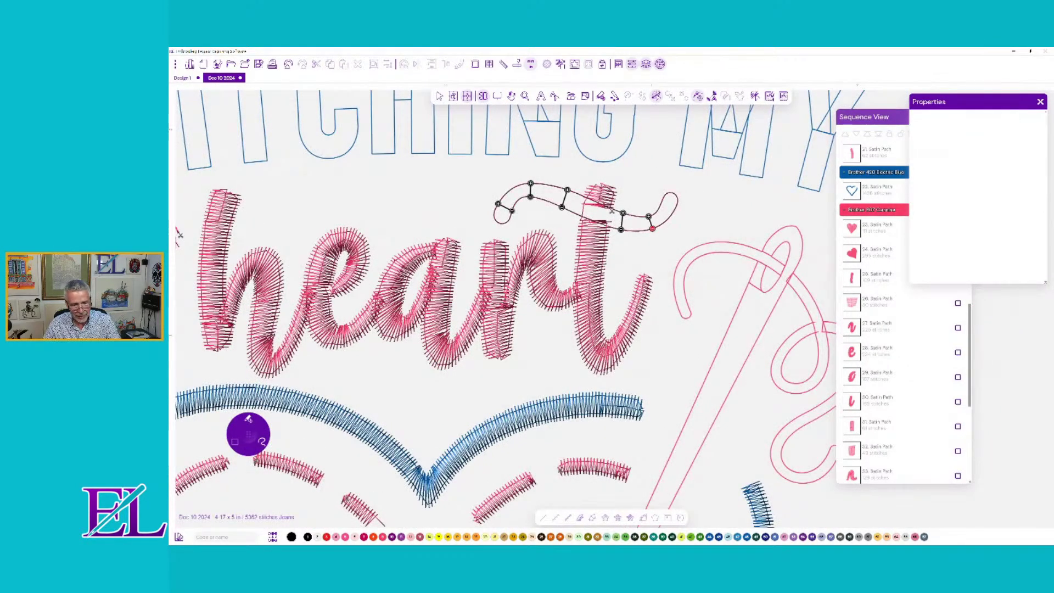
pyautogui.moveTo(660, 211); pyautogui.dragTo(675, 207)
pyautogui.press('Return')
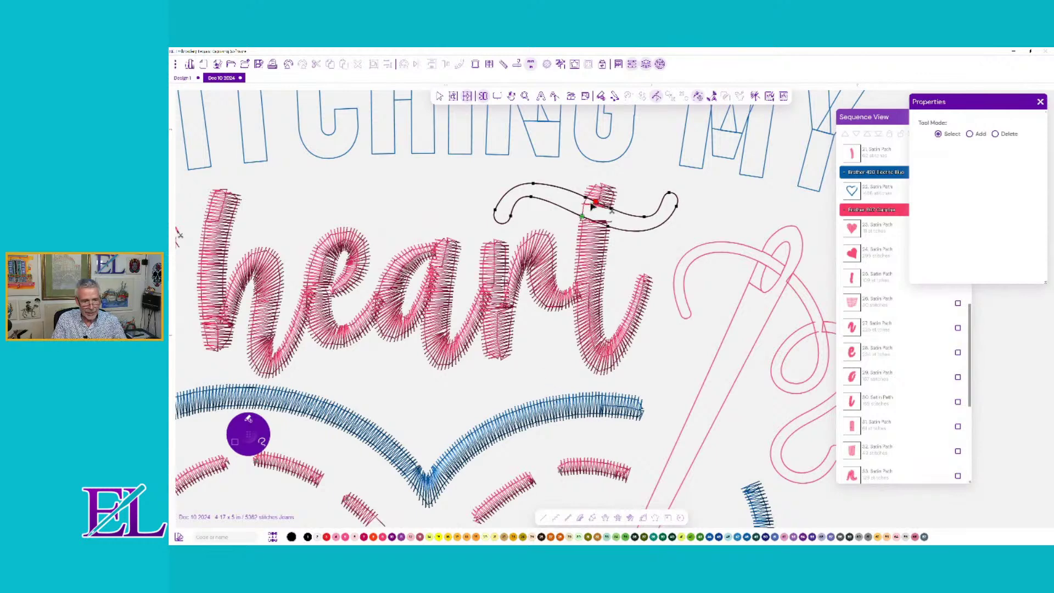
pyautogui.press('Return')
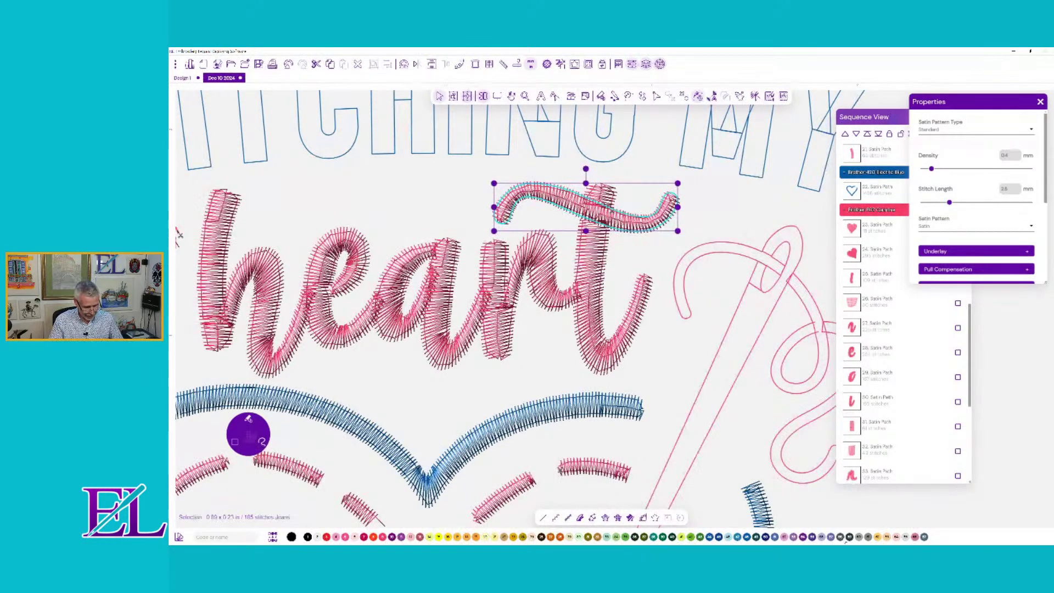
# - Check the order of the needle and thread paths, and convert the lower S-shaped thread to satin with its end point at the upper end
pyautogui.scroll(1, 563, 412)
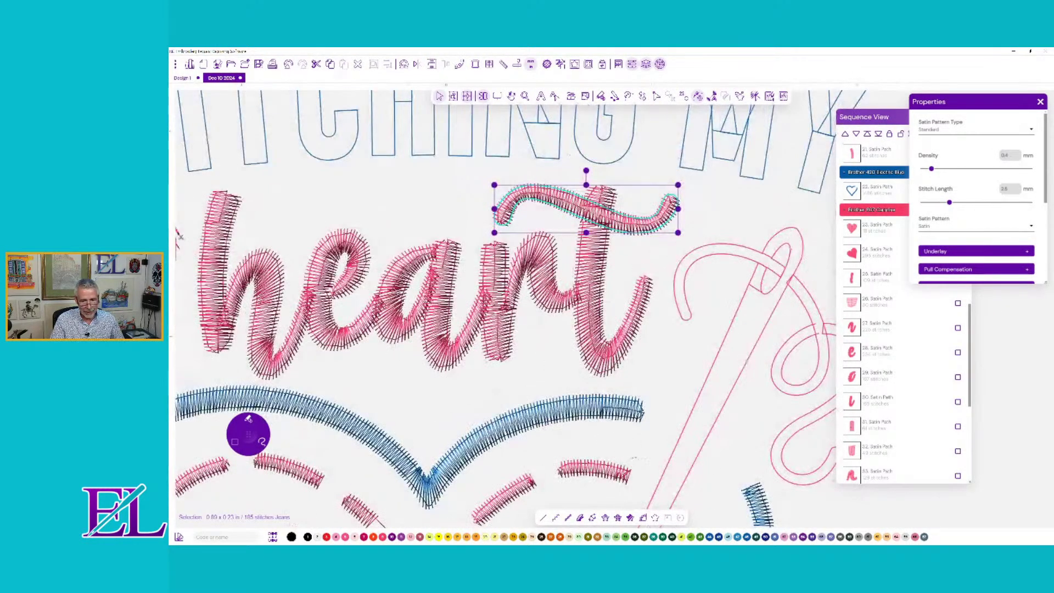
pyautogui.click(773, 452)
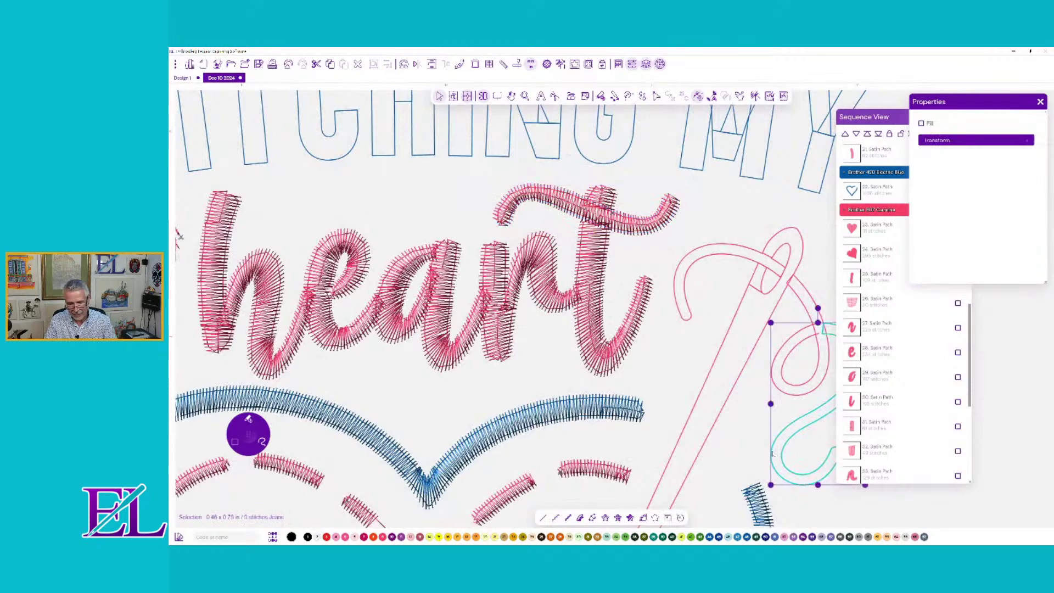
pyautogui.moveTo(721, 364); pyautogui.dragTo(483, 295)
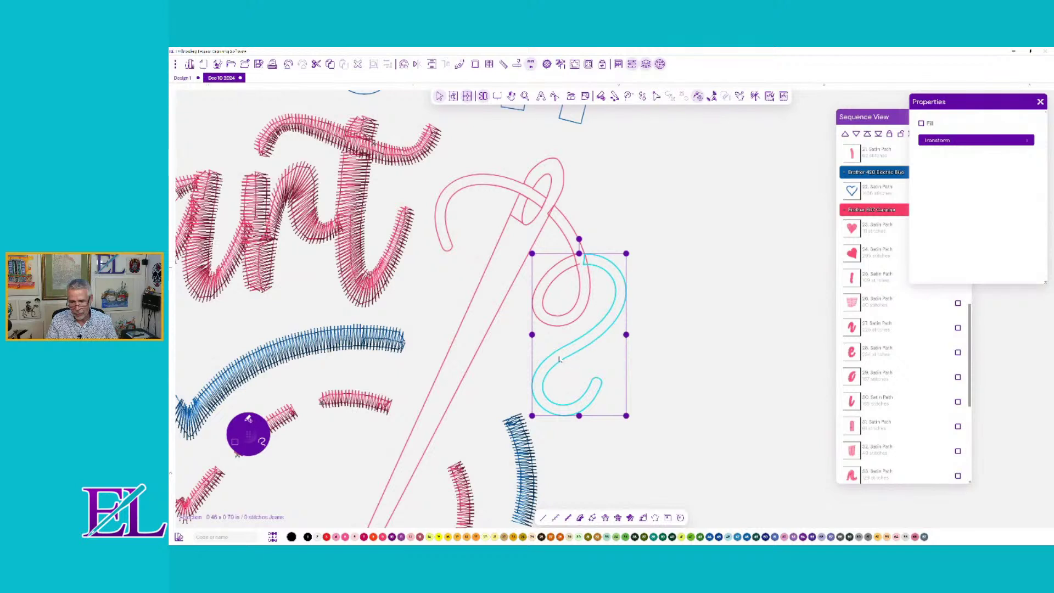
pyautogui.scroll(-5, 971, 365)
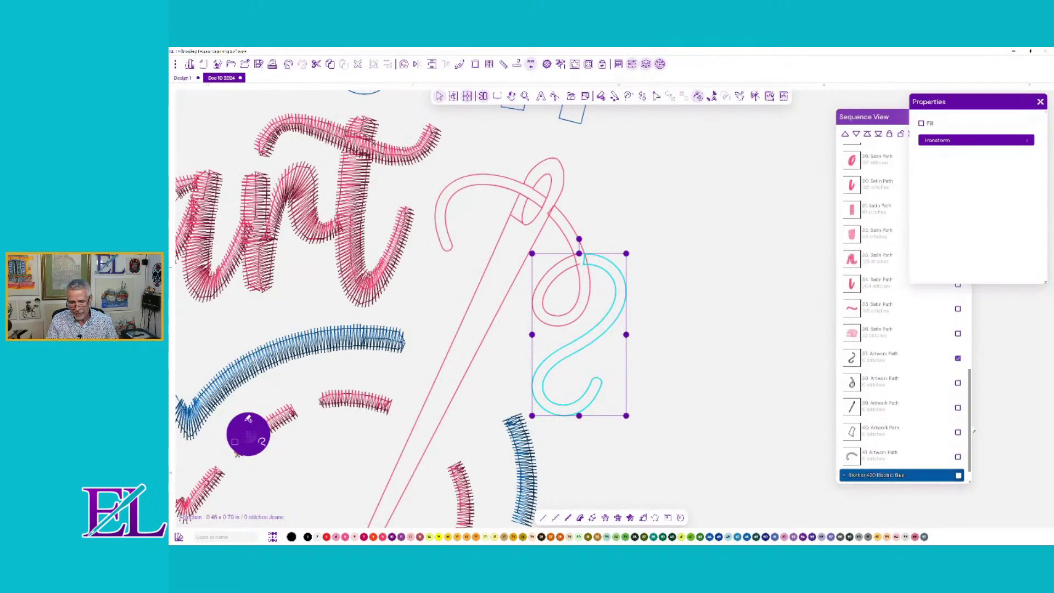
pyautogui.click(850, 383)
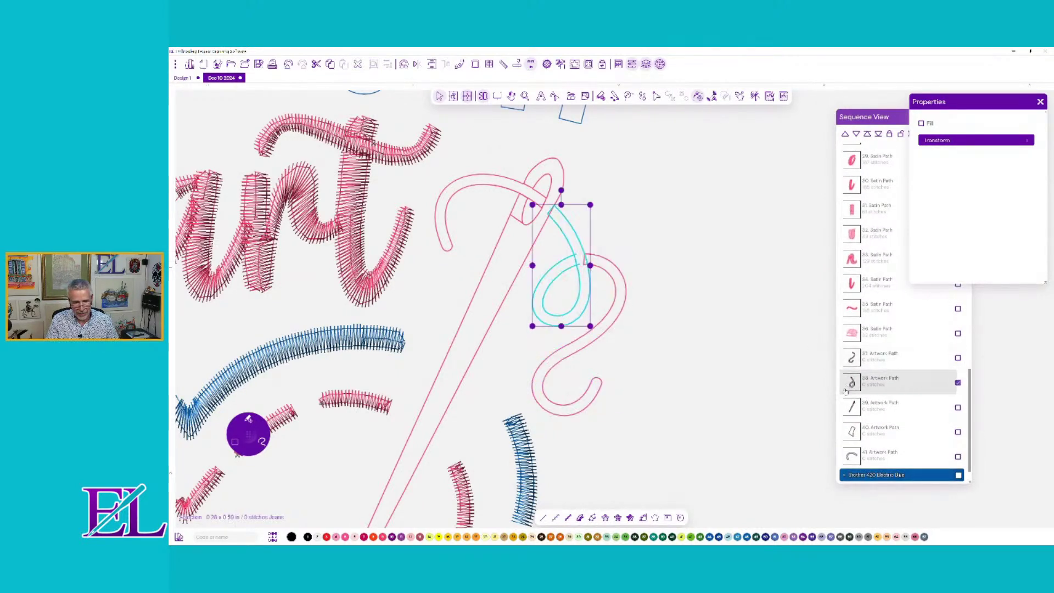
pyautogui.click(848, 409)
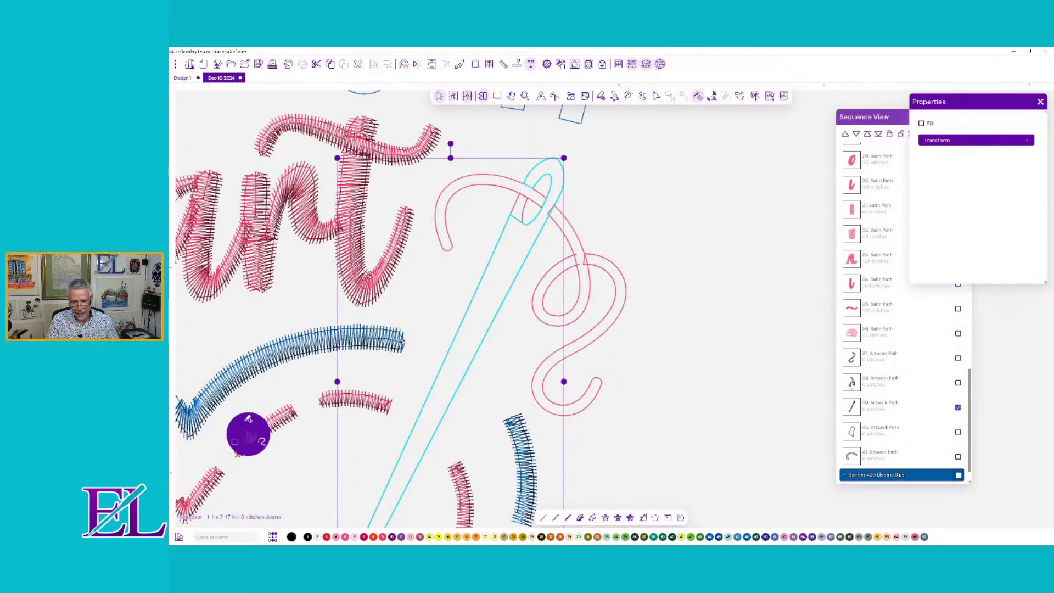
pyautogui.click(586, 362)
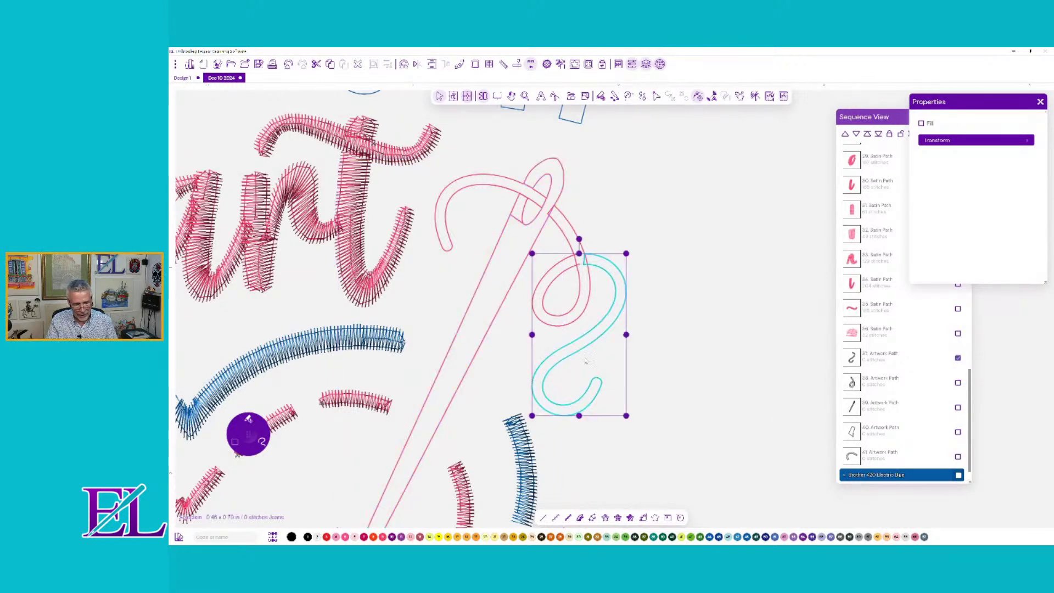
pyautogui.click(580, 518)
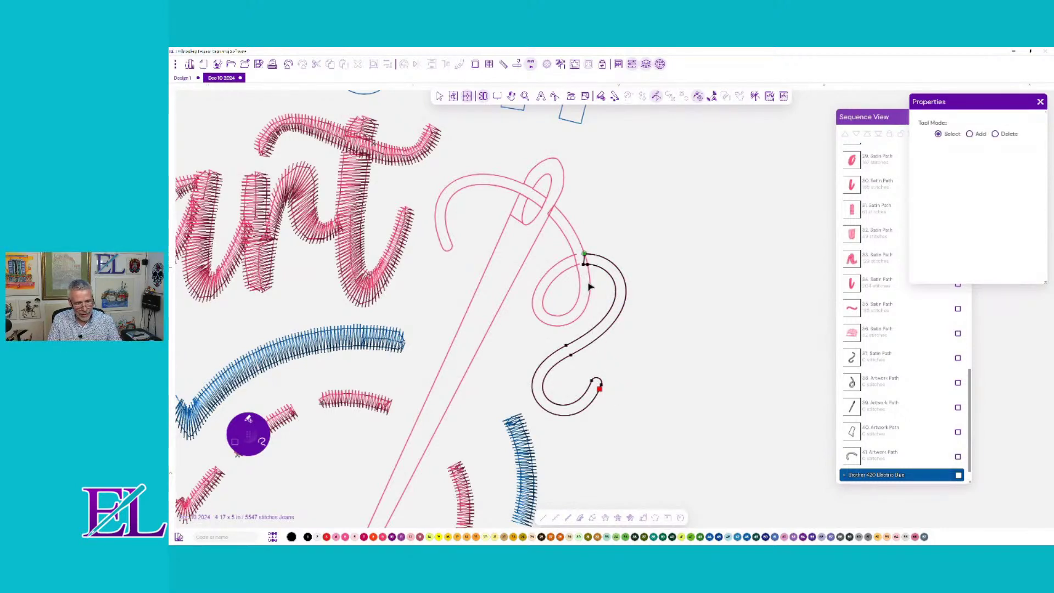
pyautogui.click(588, 264)
pyautogui.press('Return')
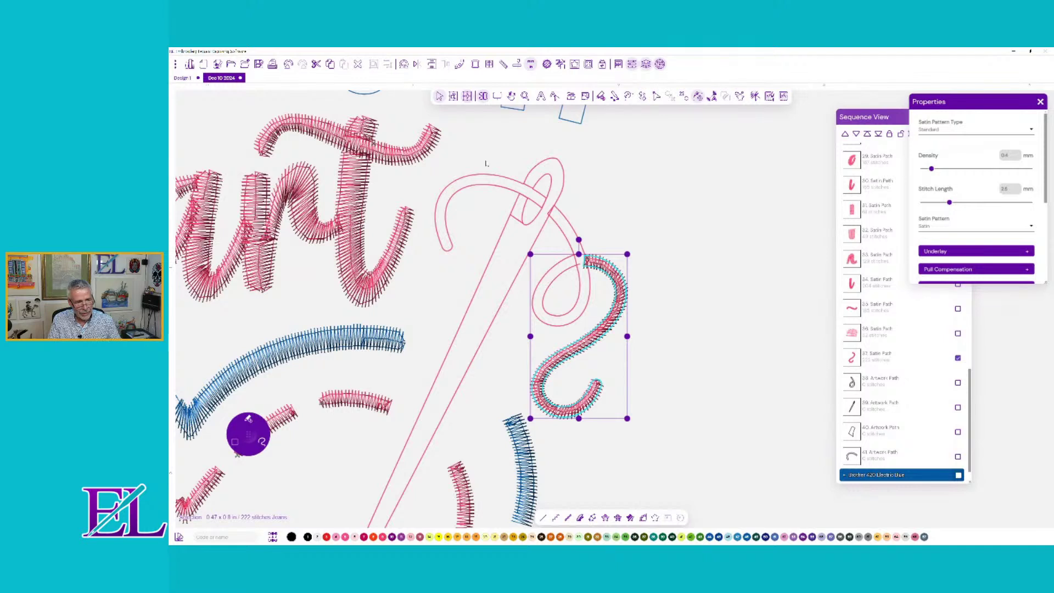
# - Convert the looped thread to satin with angle lines around the loop, starting where it meets the lower thread and ending at the needle
pyautogui.click(557, 225)
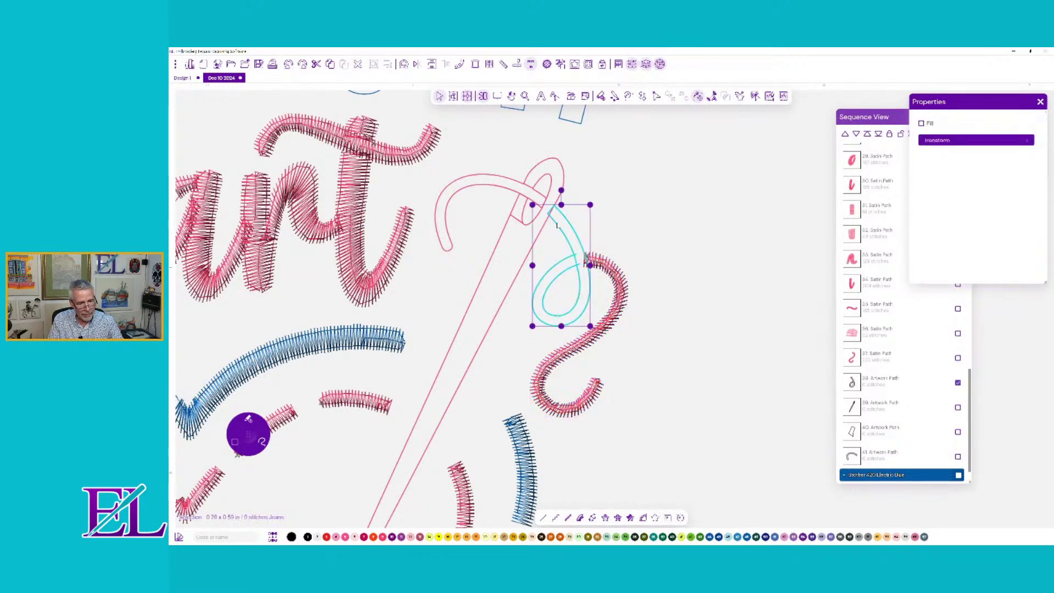
pyautogui.click(580, 518)
pyautogui.moveTo(564, 272); pyautogui.dragTo(558, 263)
pyautogui.moveTo(544, 296); pyautogui.dragTo(533, 295)
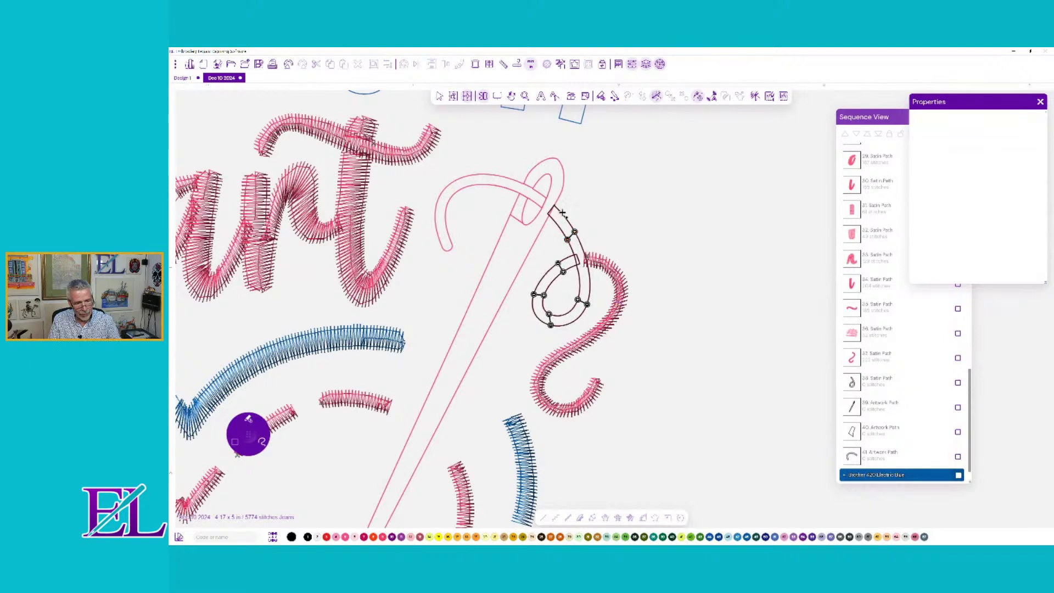
pyautogui.rightClick(613, 398)
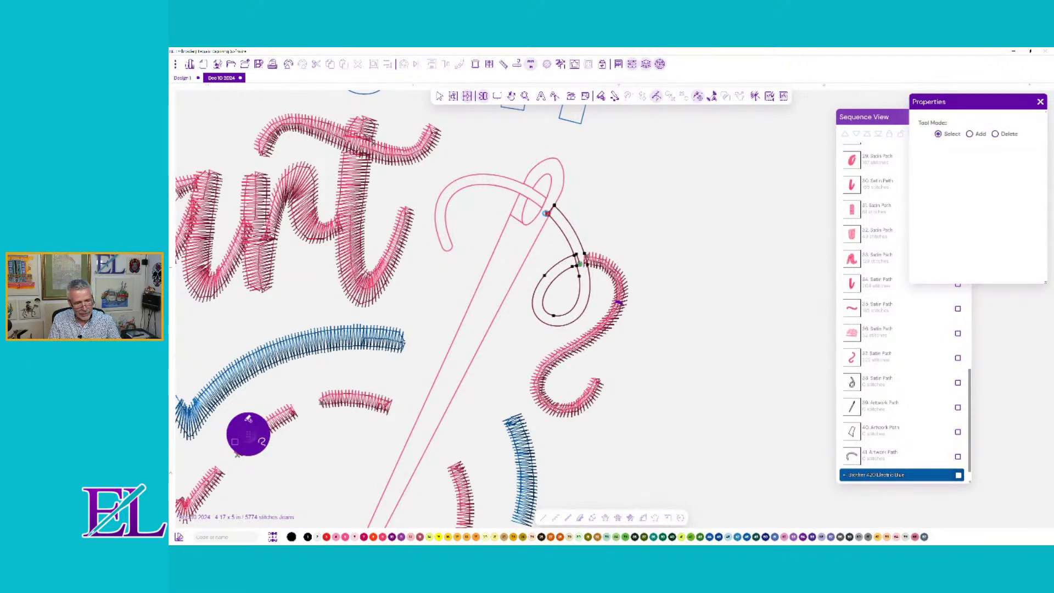
pyautogui.press('Escape')
# - Convert the needle outline to satin and add stitch-angle lines around the eye, from its left side over the top to the lower right
pyautogui.click(536, 171)
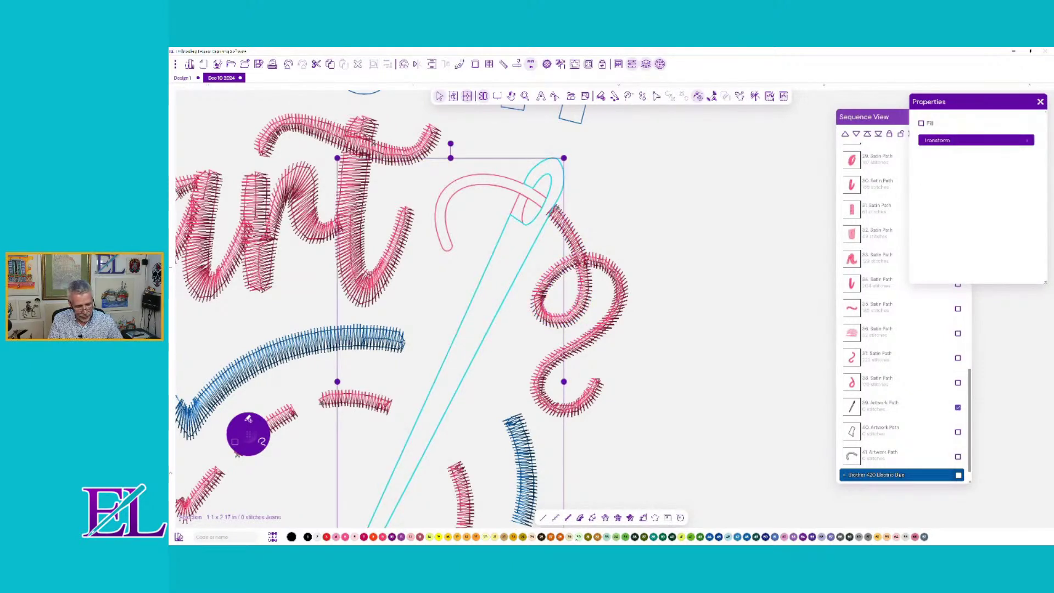
pyautogui.click(527, 177)
pyautogui.click(536, 184)
pyautogui.click(541, 162)
pyautogui.click(542, 177)
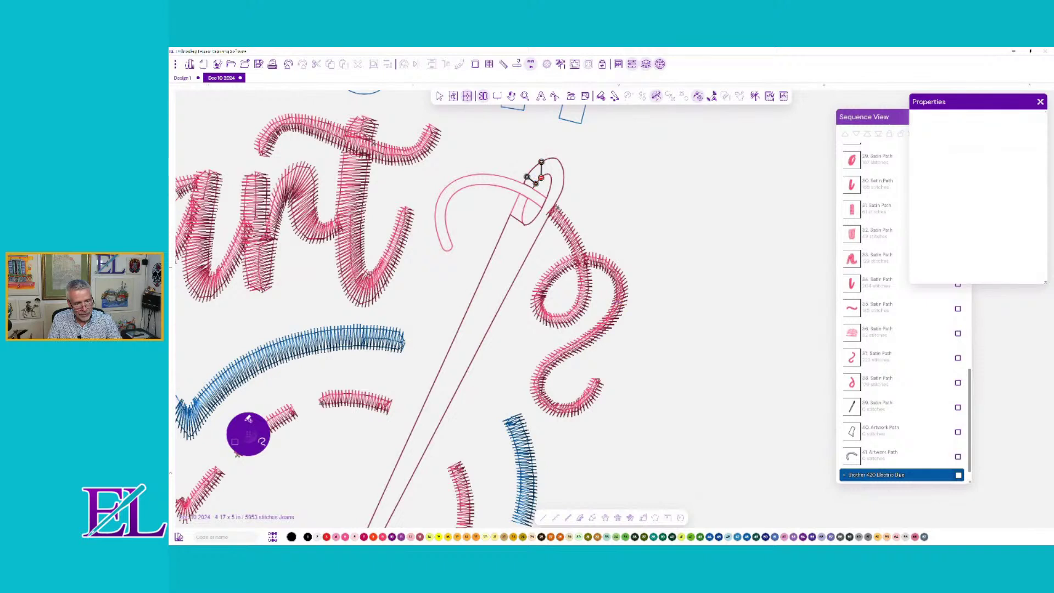
pyautogui.click(559, 160)
pyautogui.click(550, 174)
pyautogui.click(563, 188)
pyautogui.click(552, 184)
pyautogui.click(544, 225)
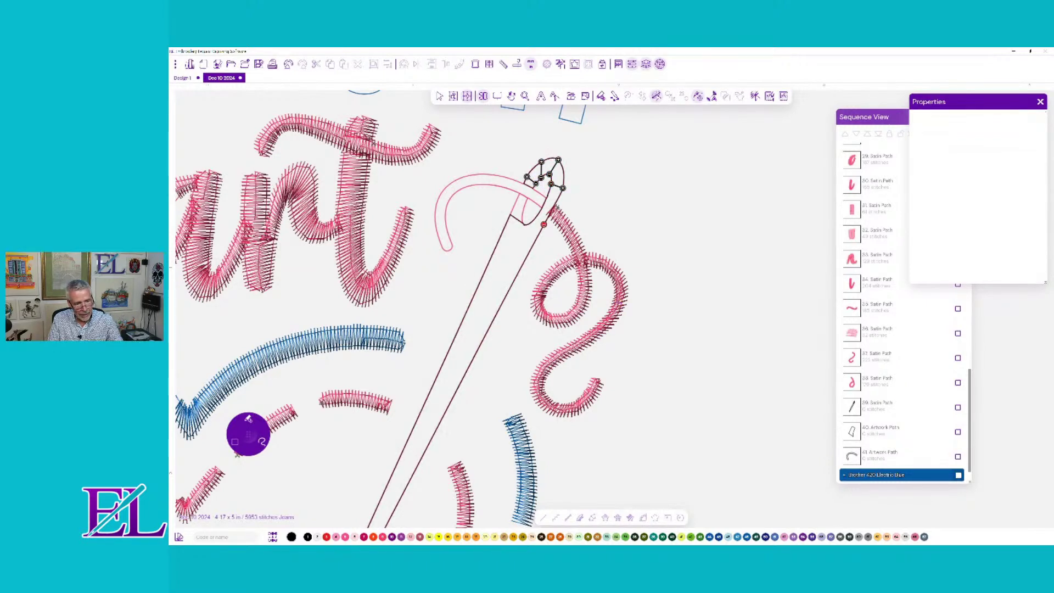
pyautogui.click(534, 220)
# - Add crosswise stitch-angle lines to the needle's shaft just below the eye, partway down, and near the tip
pyautogui.click(506, 224)
pyautogui.click(535, 241)
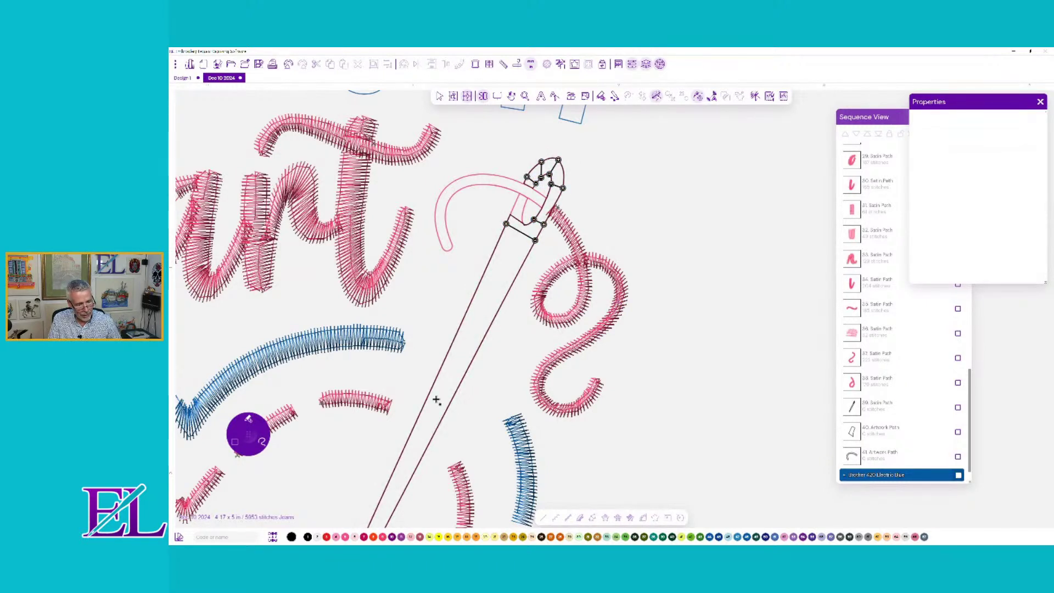
pyautogui.click(411, 434)
pyautogui.click(429, 444)
pyautogui.press('Return')
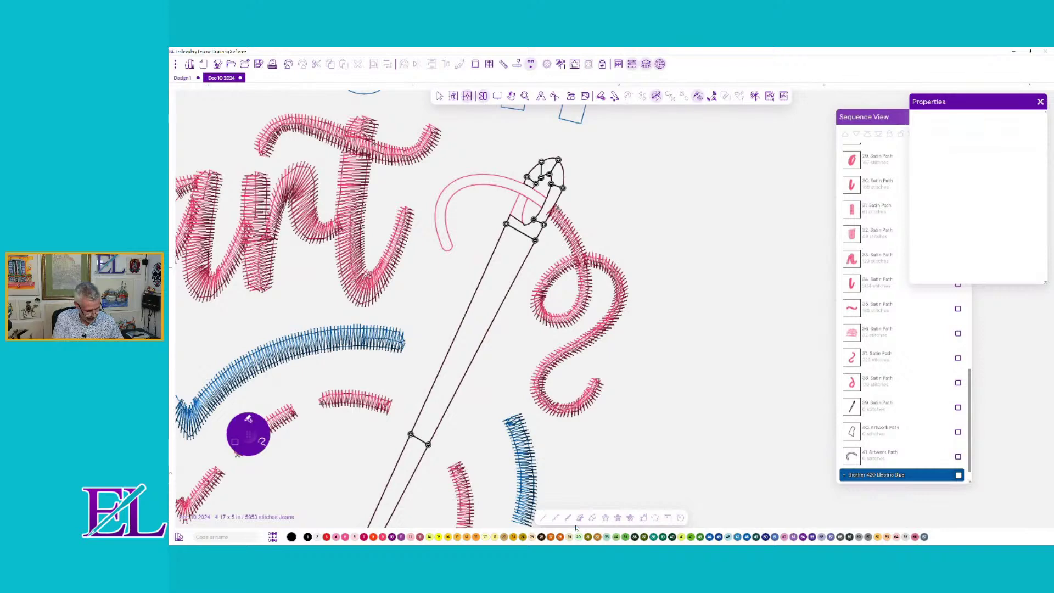
pyautogui.moveTo(378, 502); pyautogui.dragTo(415, 268)
pyautogui.click(378, 356)
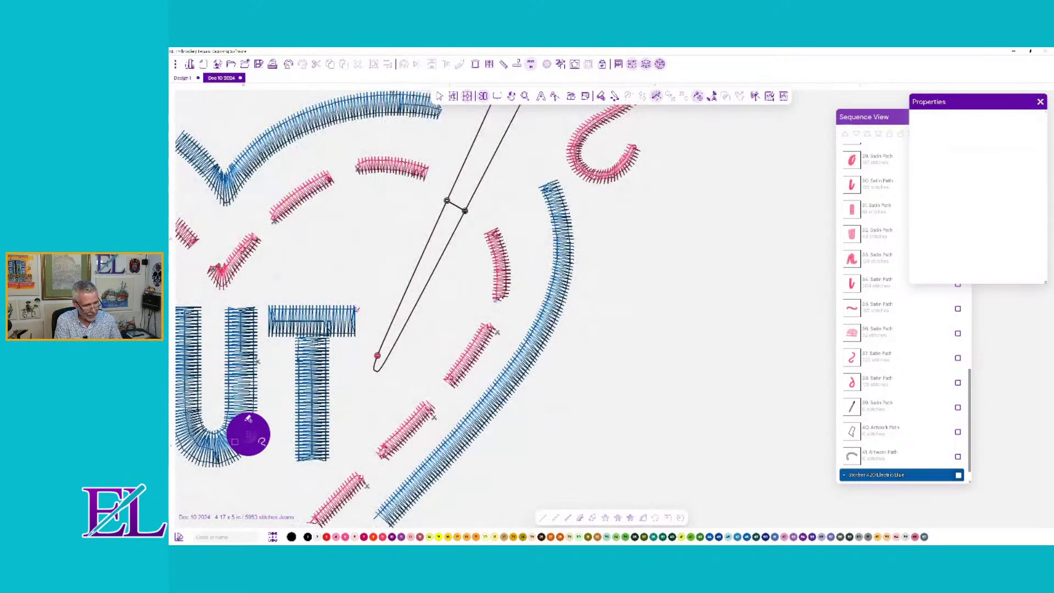
pyautogui.click(385, 359)
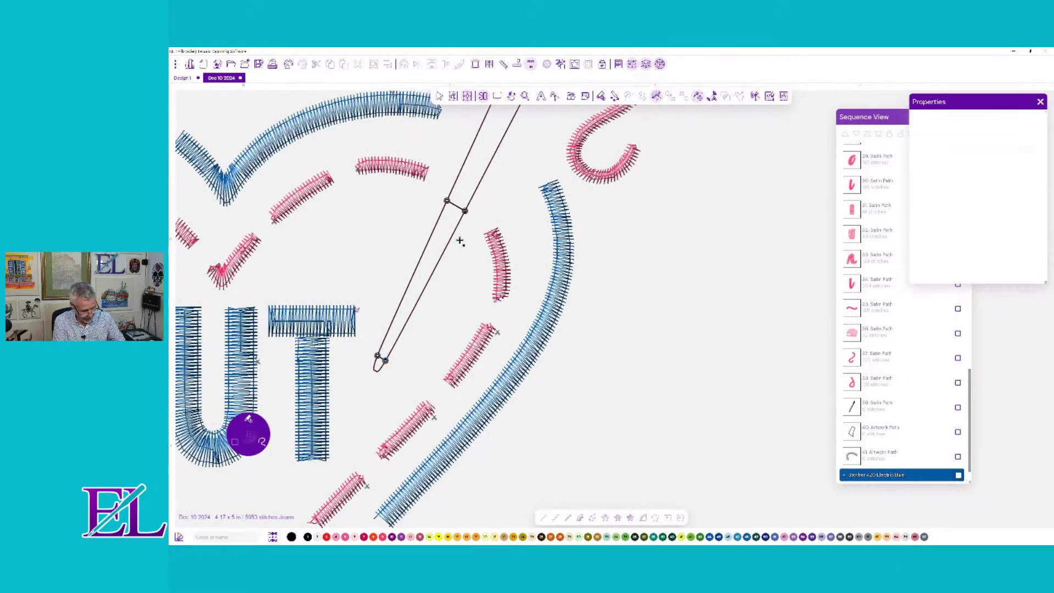
pyautogui.scroll(5, 417, 308)
pyautogui.moveTo(442, 430); pyautogui.dragTo(431, 449)
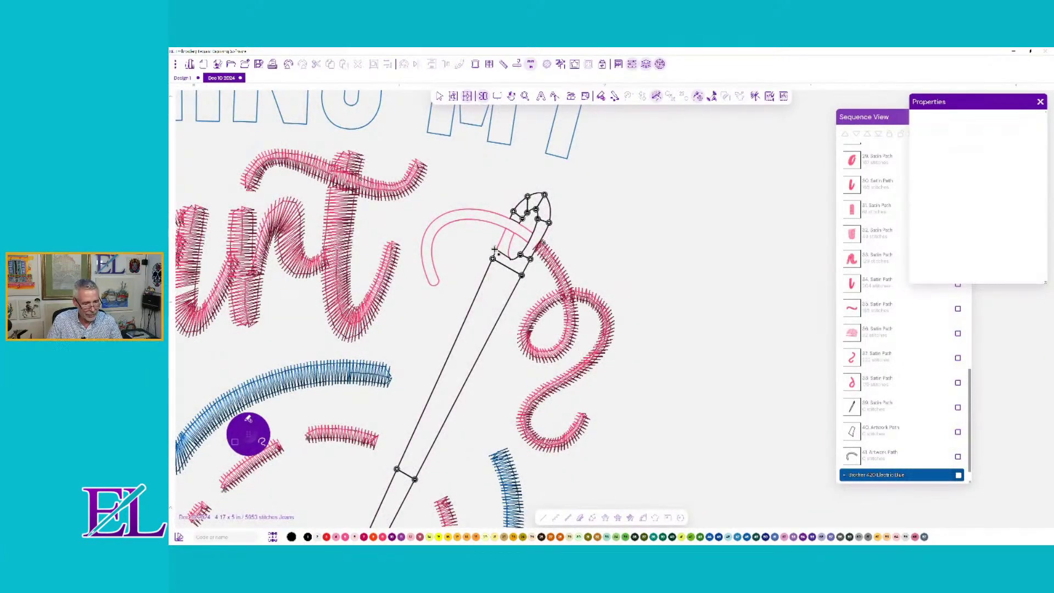
# - Set the needle's satin to start where the looped thread meets it and end at the shaft's upper-left corner
pyautogui.press('F10')
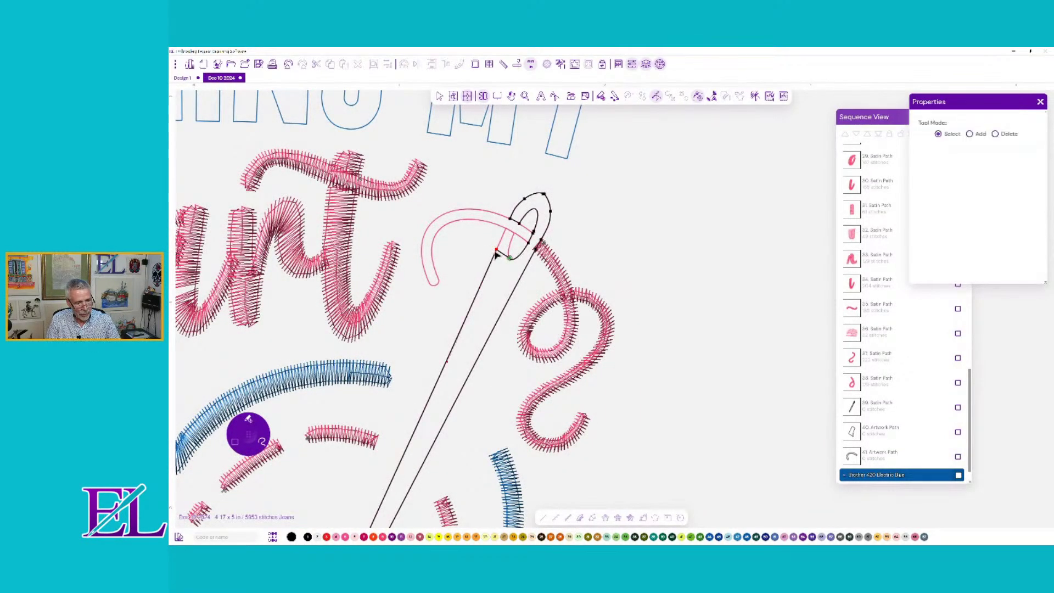
pyautogui.click(516, 257)
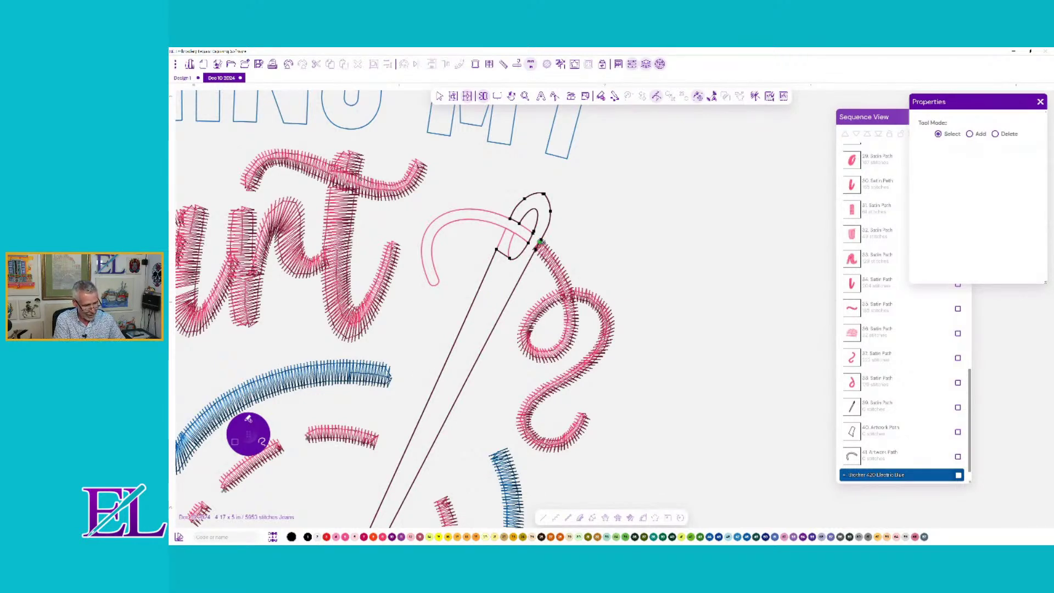
pyautogui.moveTo(413, 428); pyautogui.dragTo(440, 339)
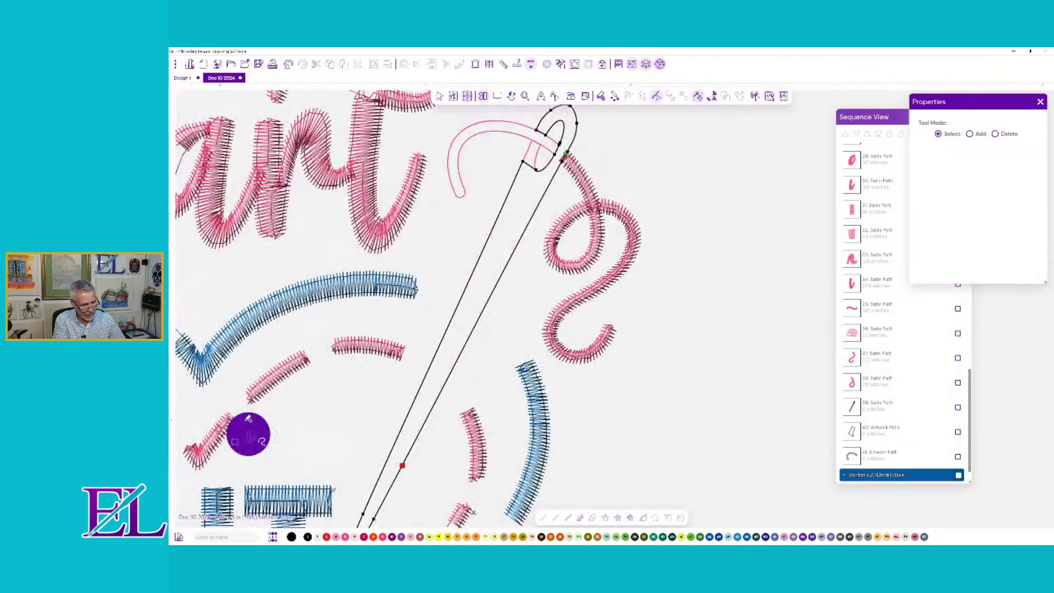
pyautogui.click(502, 273)
pyautogui.moveTo(525, 162); pyautogui.dragTo(523, 161)
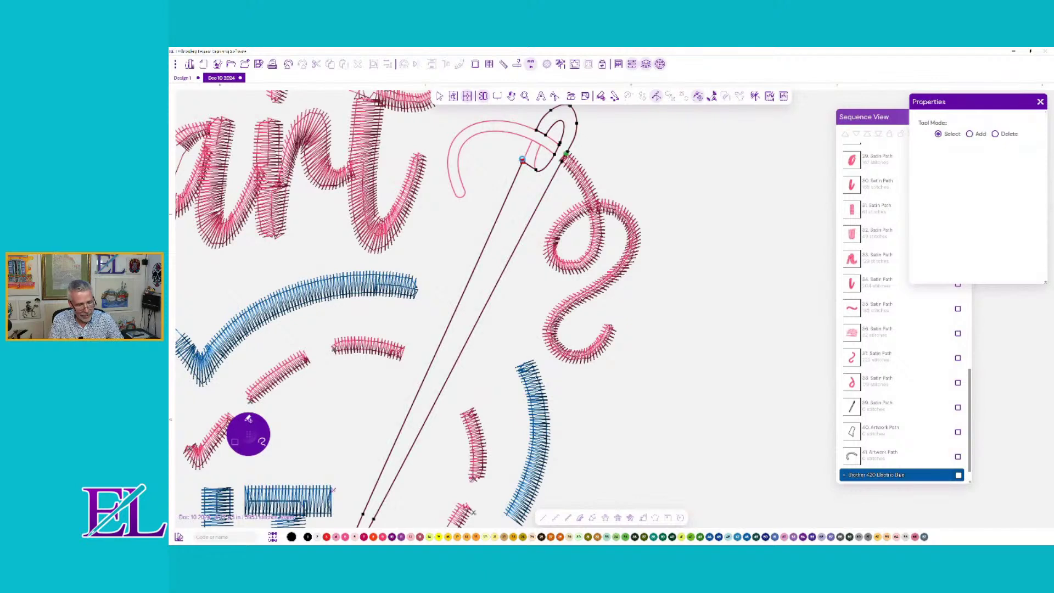
pyautogui.press('Escape')
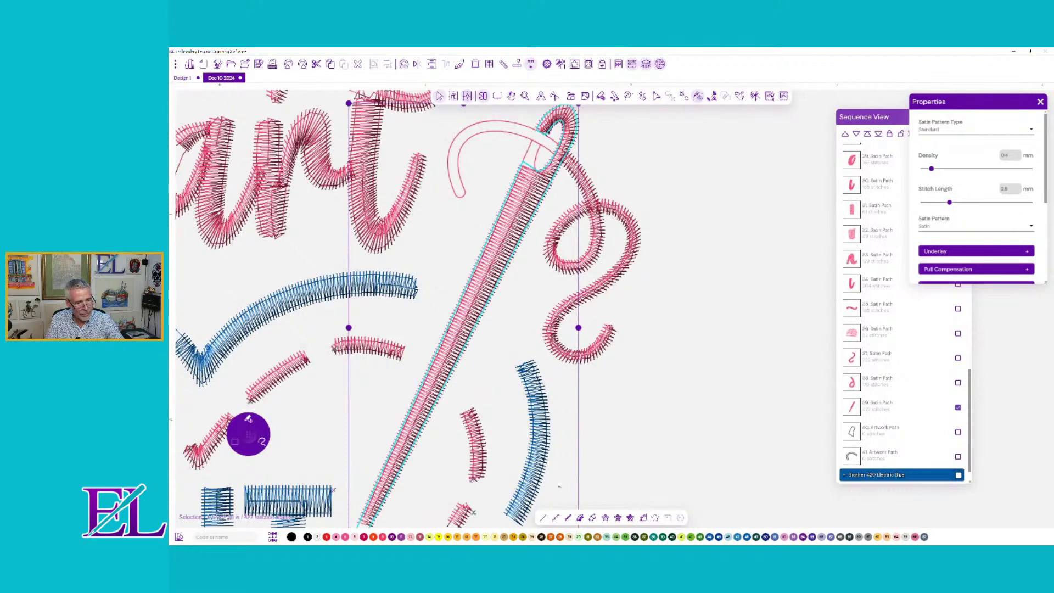
# - Convert the small needle segment on the left of the eye to satin, starting at the shaft and ending at its upper edge
pyautogui.click(531, 155)
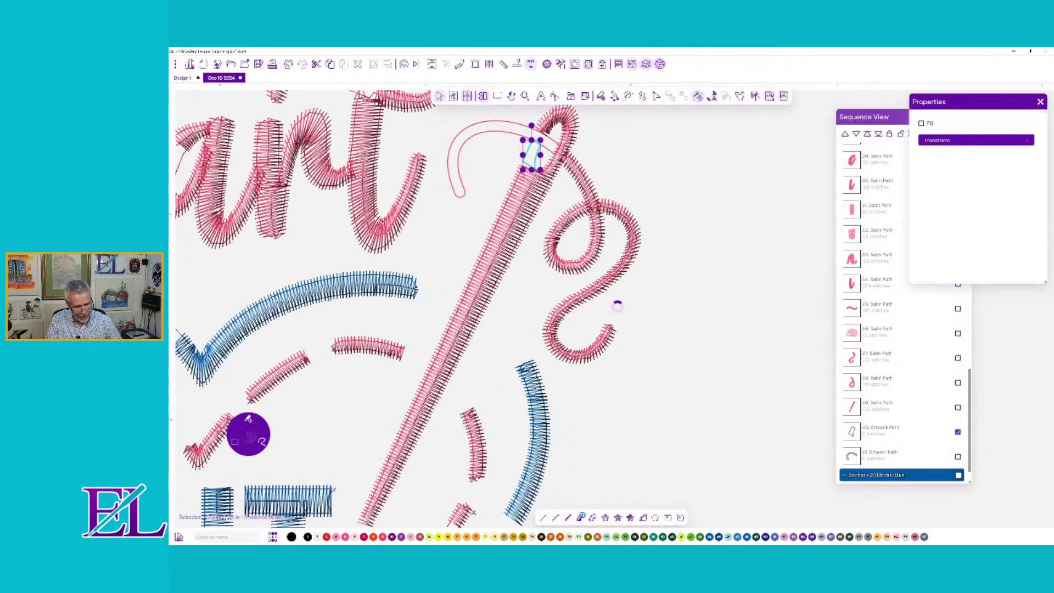
pyautogui.click(592, 518)
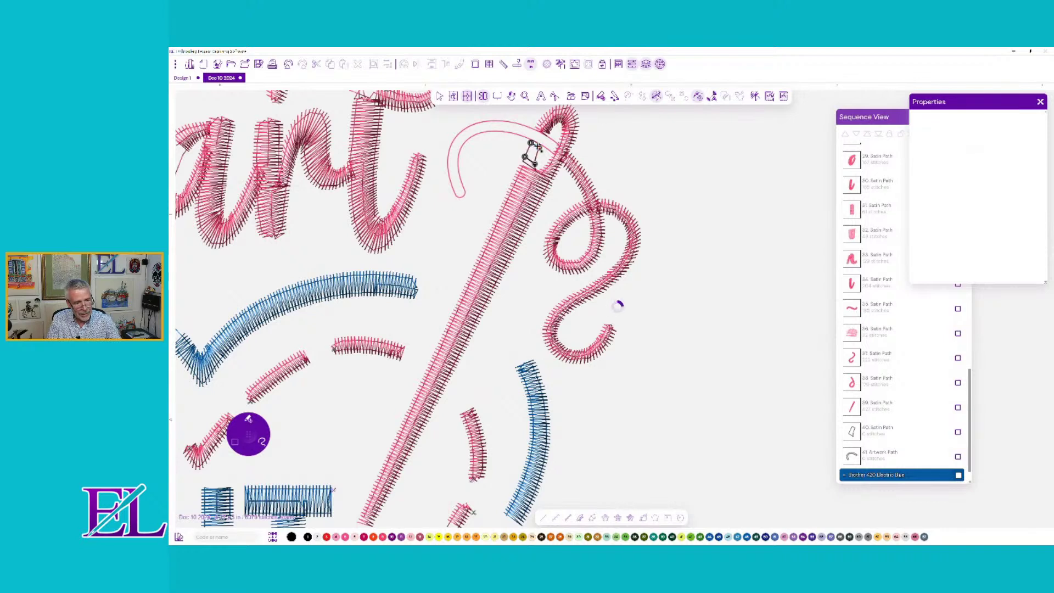
pyautogui.click(525, 160)
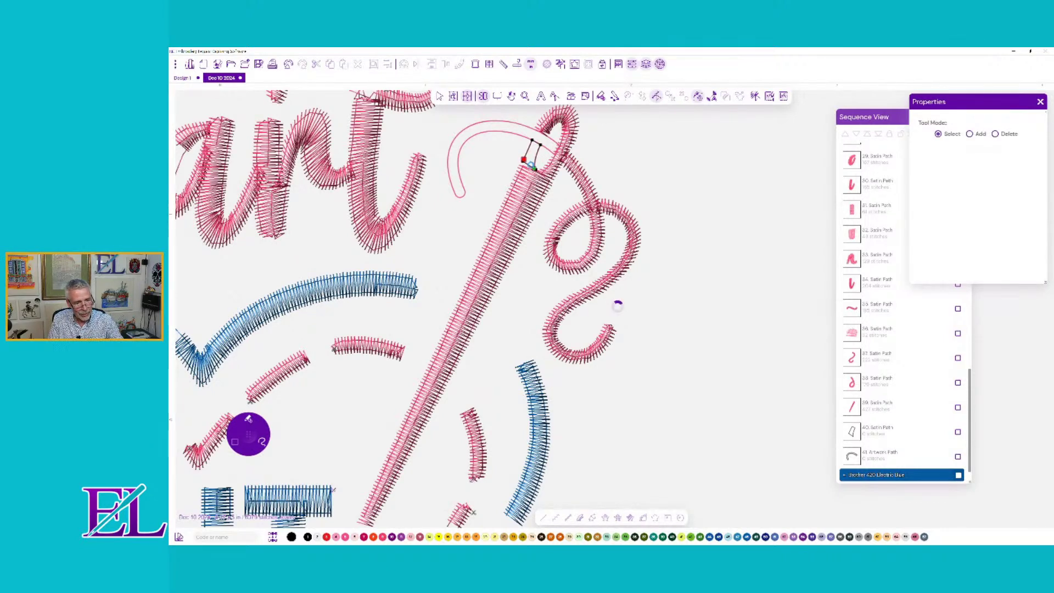
pyautogui.click(532, 141)
# - Convert the curved thread tail at the needle's eye to satin with angle lines around the bend, and set its start and end points
pyautogui.click(465, 134)
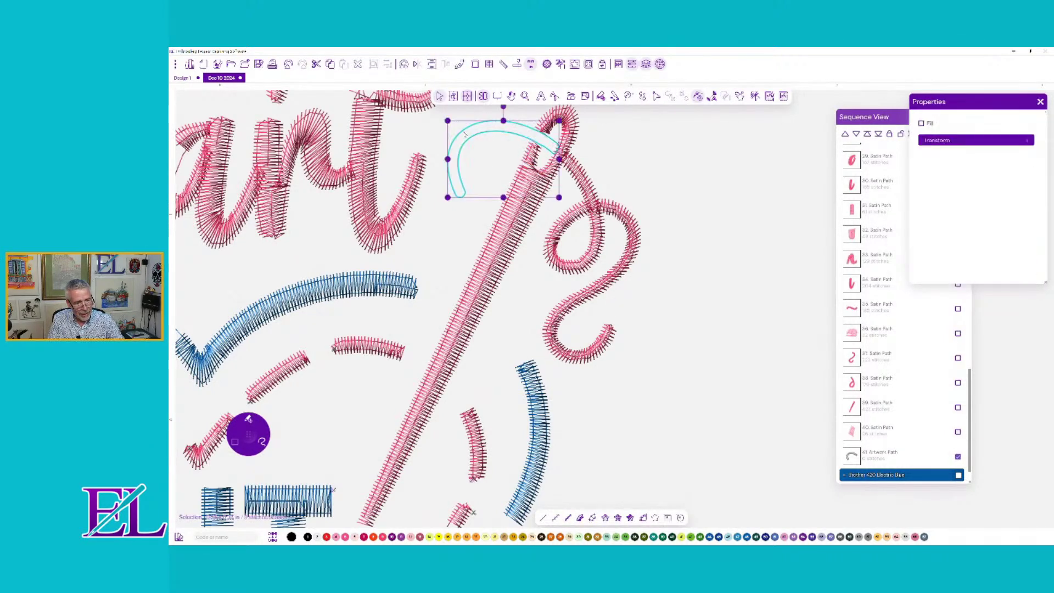
pyautogui.click(568, 517)
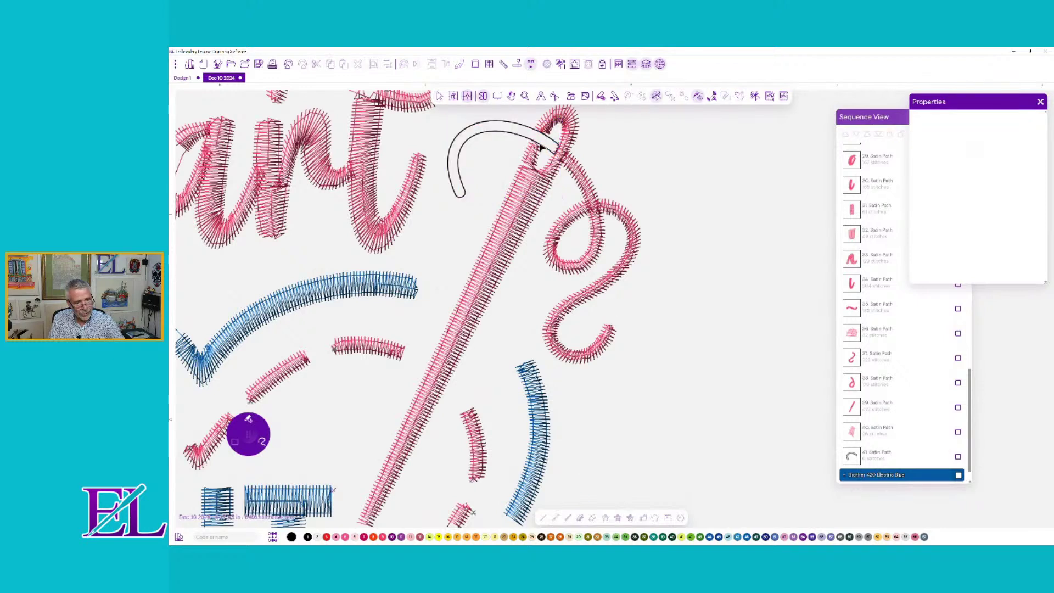
pyautogui.moveTo(487, 122); pyautogui.dragTo(450, 183)
pyautogui.rightClick(450, 184)
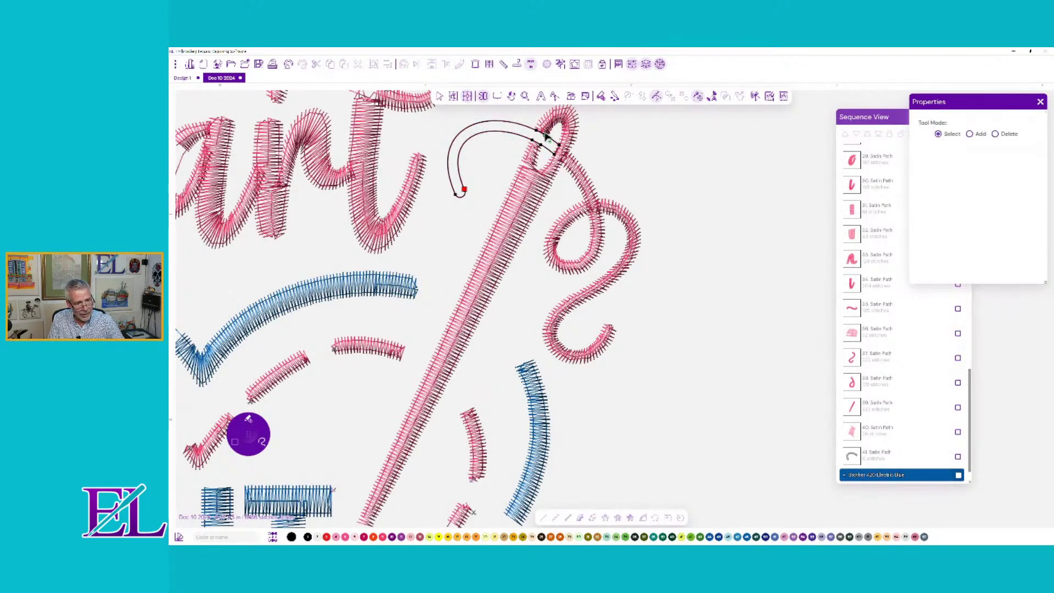
pyautogui.rightClick(546, 133)
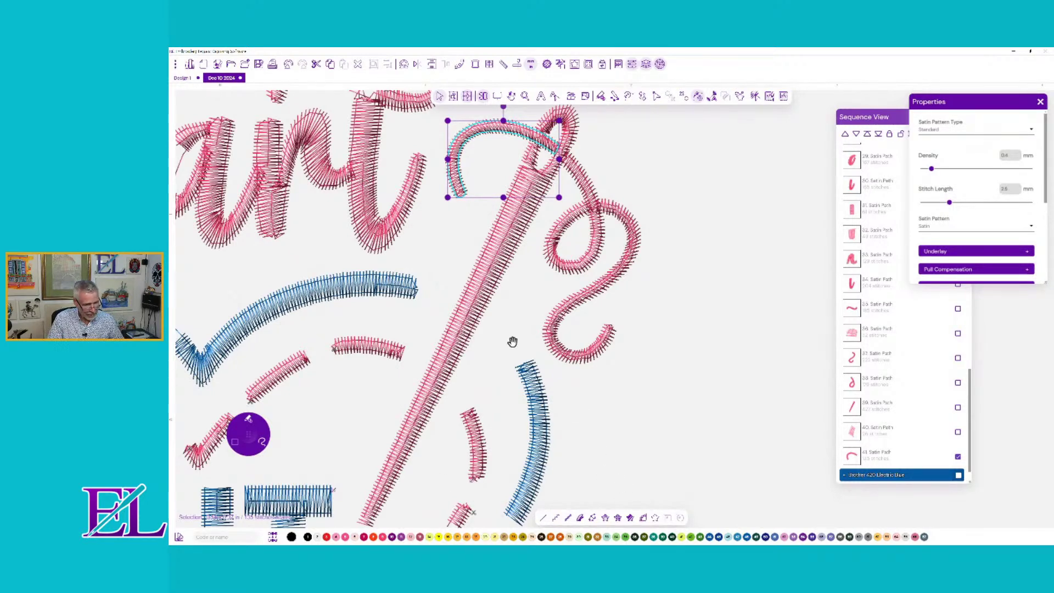
# - Try converting the letter S of STITCHING to satin, and undo the conversion
pyautogui.moveTo(389, 221); pyautogui.dragTo(837, 438)
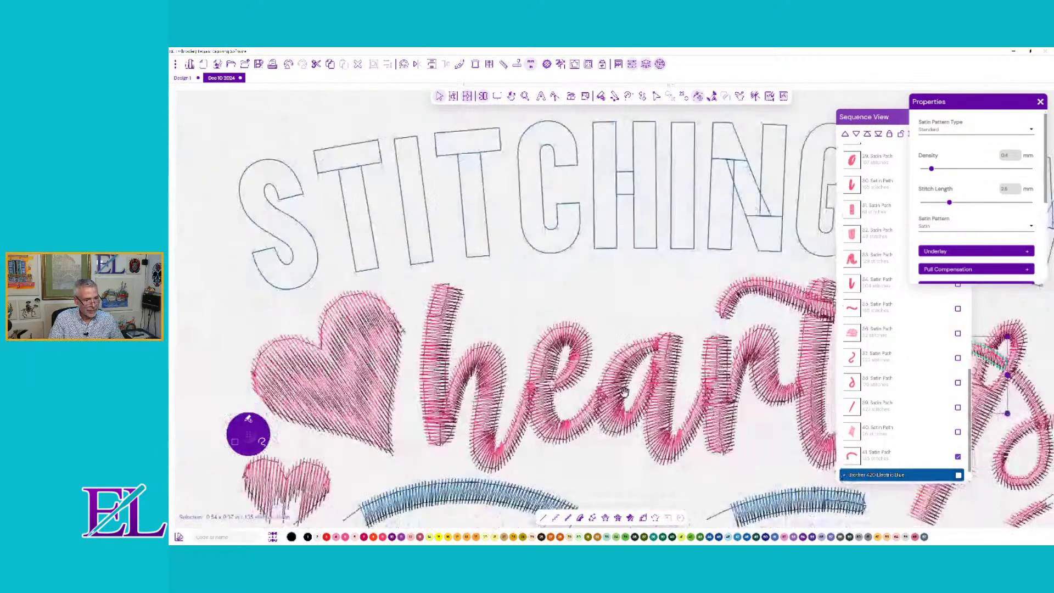
pyautogui.click(314, 281)
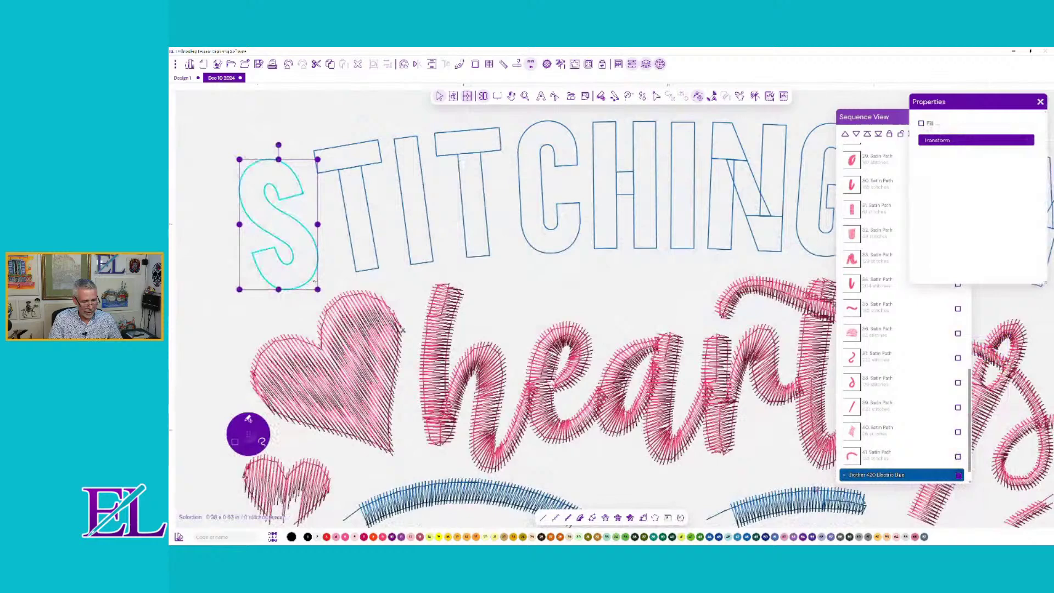
pyautogui.click(592, 519)
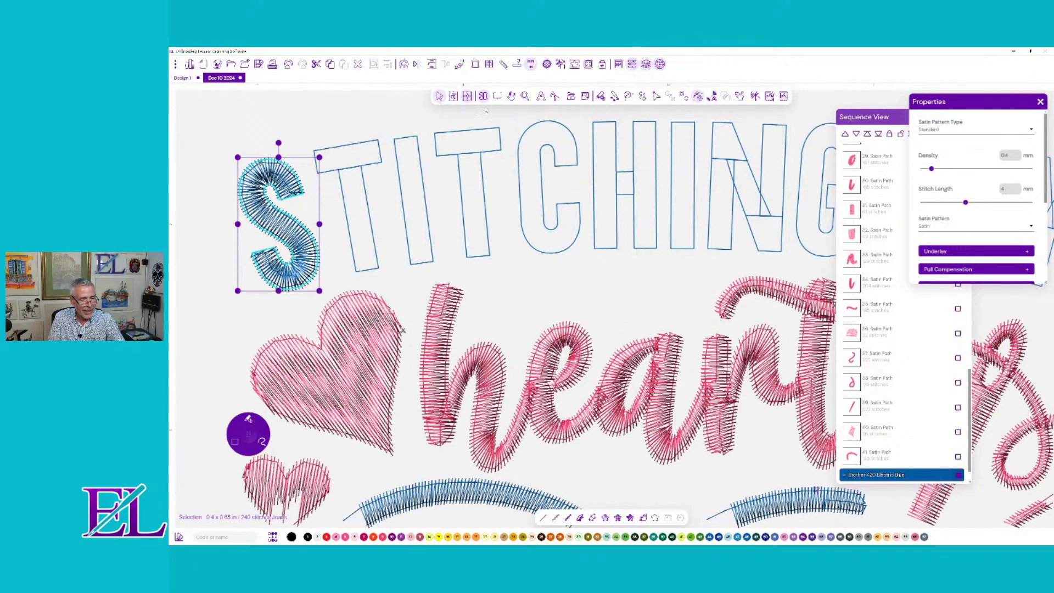
pyautogui.click(297, 132)
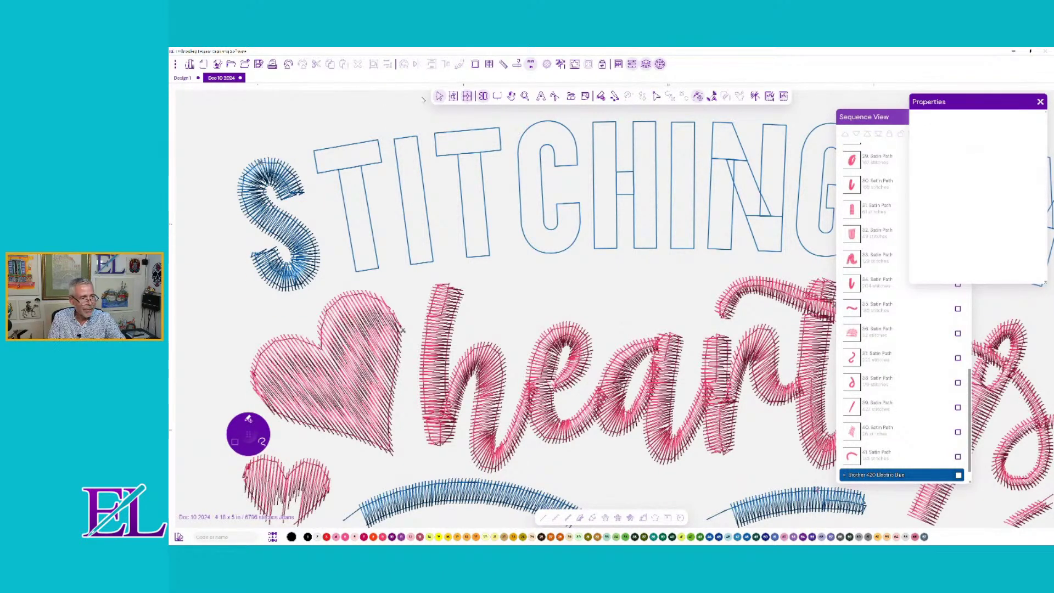
pyautogui.click(288, 64)
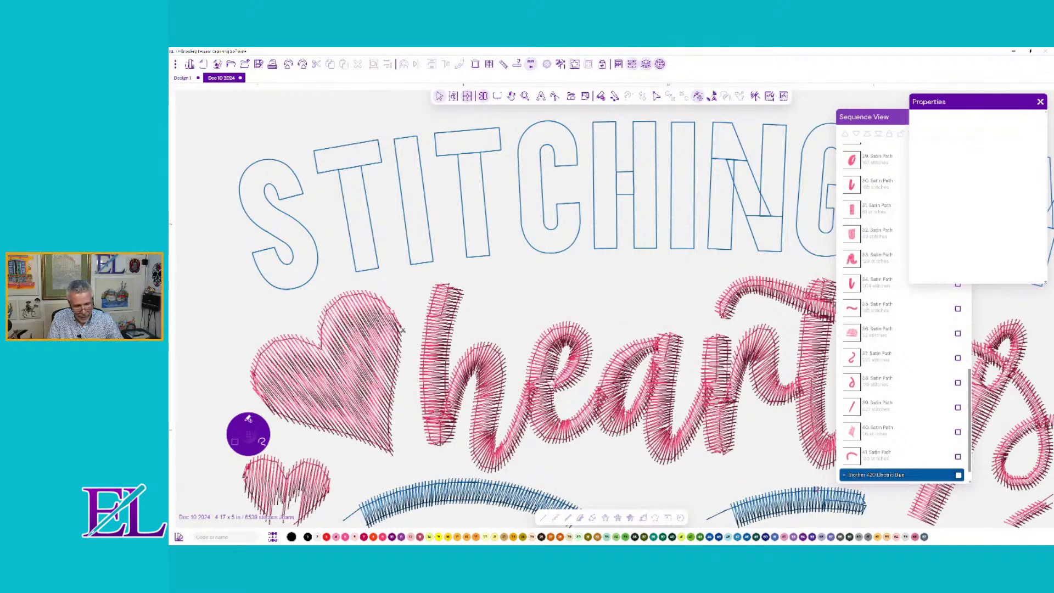
# - Convert the letter S to satin running from its bottom curve to its top curve, and expand its outline slightly
pyautogui.click(277, 164)
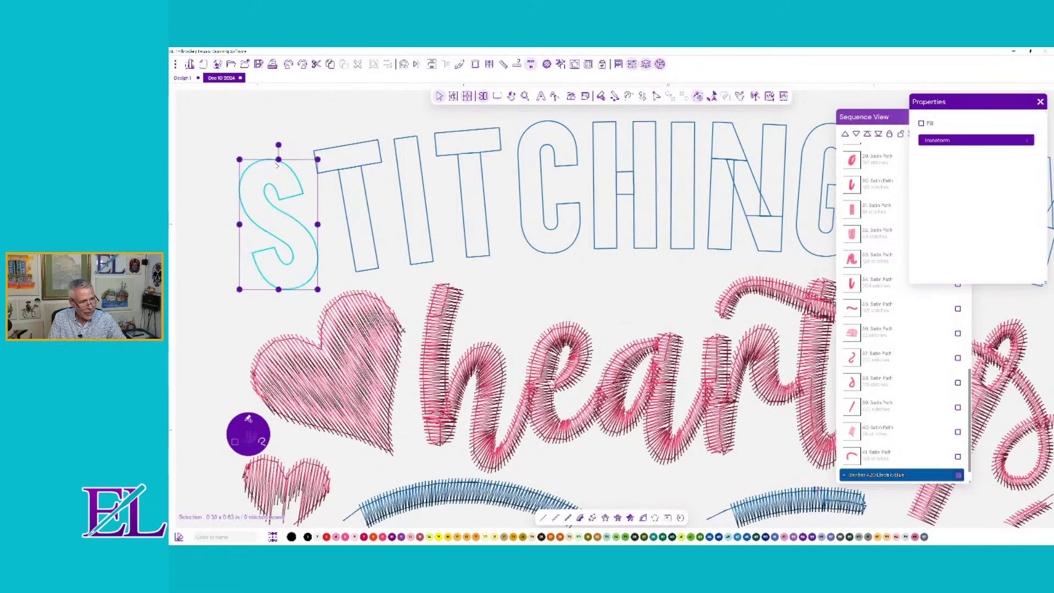
pyautogui.click(579, 518)
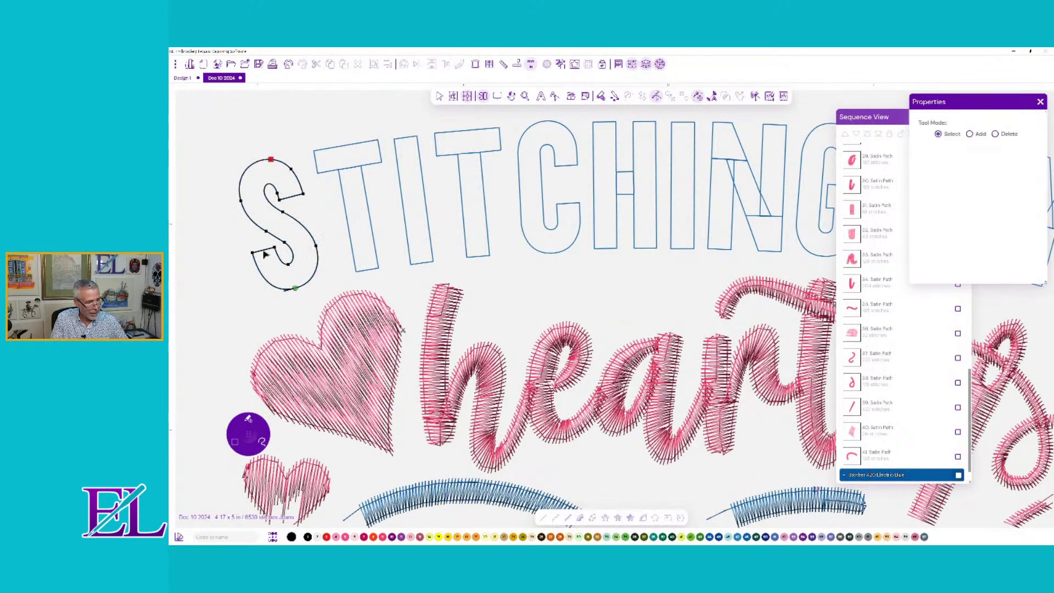
pyautogui.press('Return')
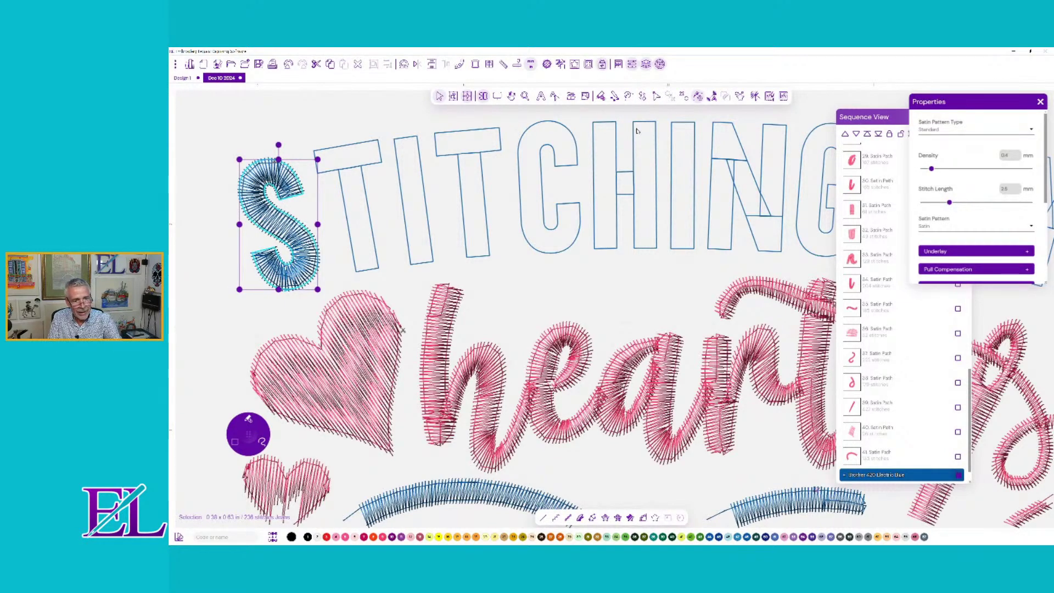
pyautogui.press('Escape')
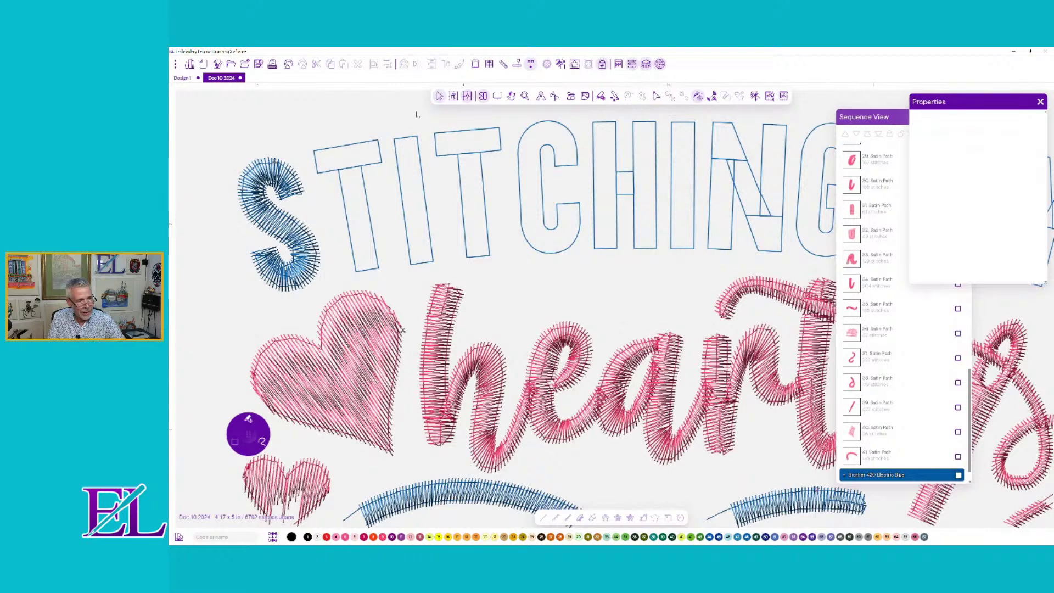
pyautogui.click(277, 220)
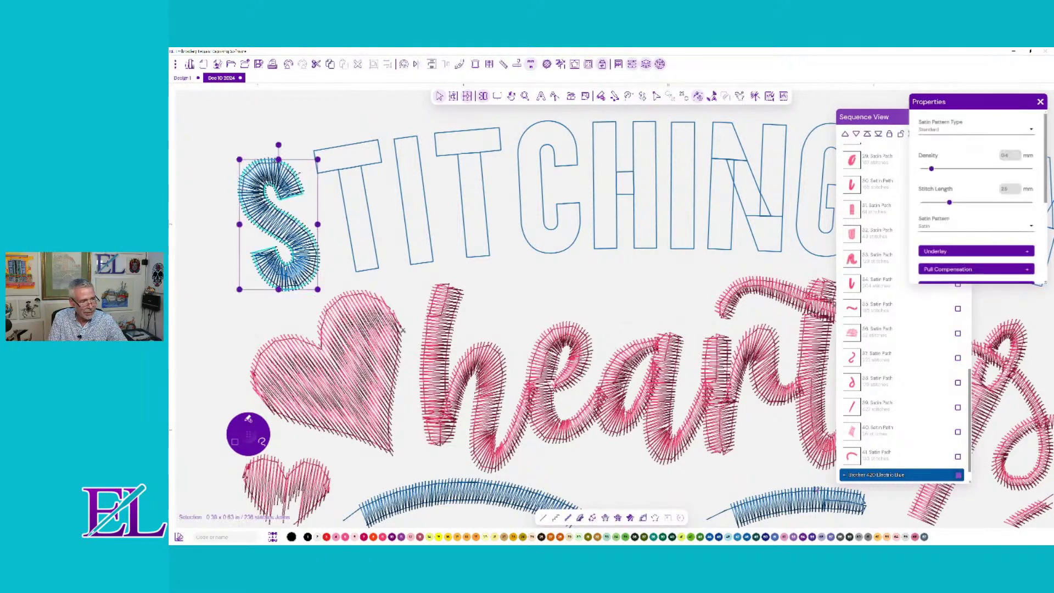
pyautogui.click(698, 96)
pyautogui.click(700, 136)
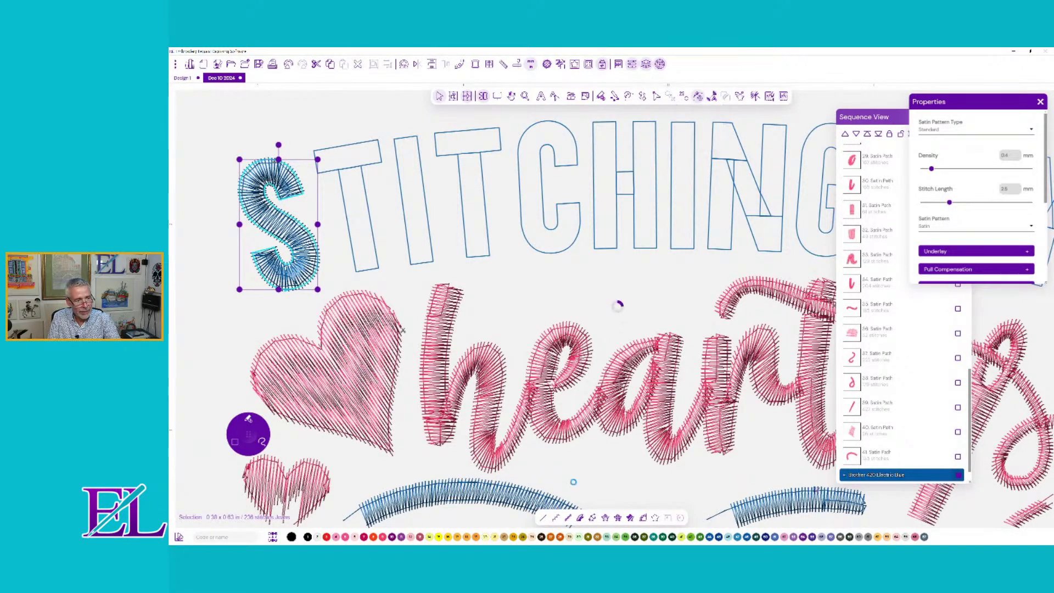
# - Convert the stem of the first T in STITCHING to satin, starting at its base and ending at its top
pyautogui.click(358, 218)
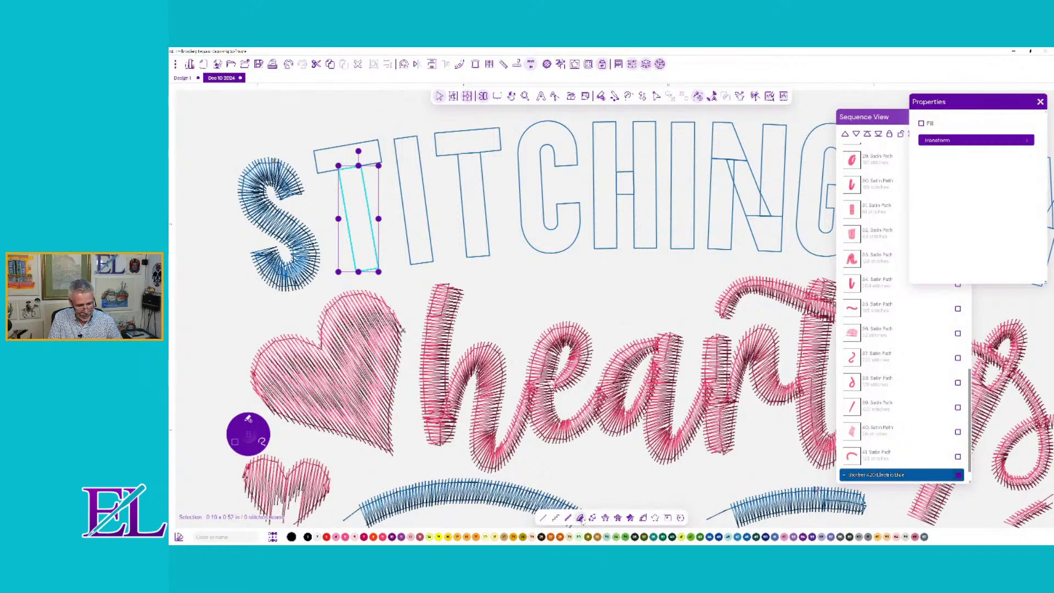
pyautogui.click(580, 518)
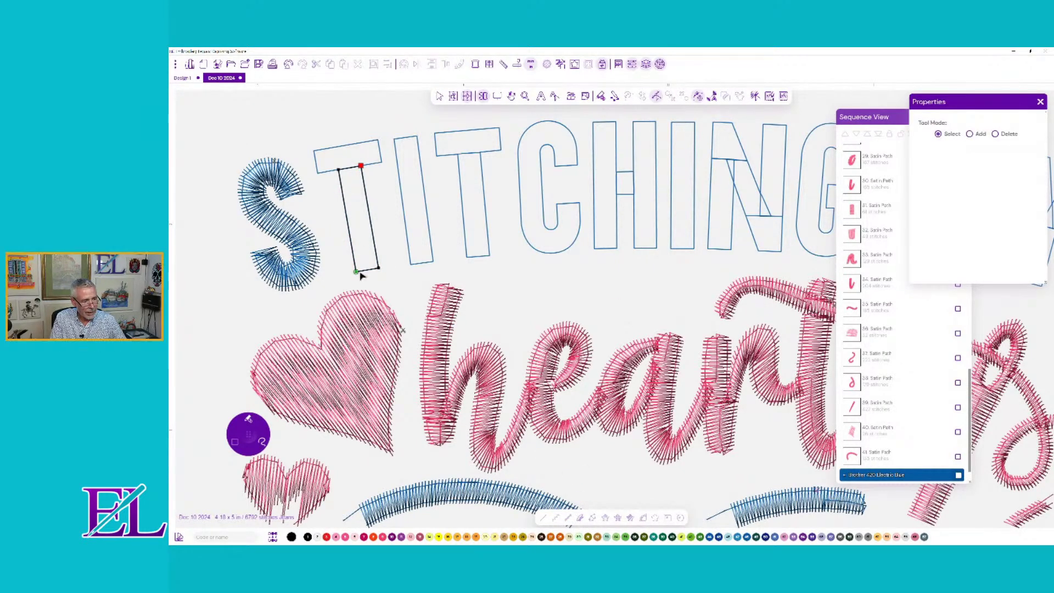
pyautogui.press('Return')
# - Convert the first T's crossbar to satin, starting on its lower edge and ending on its upper edge, and expand its outline slightly
pyautogui.click(324, 153)
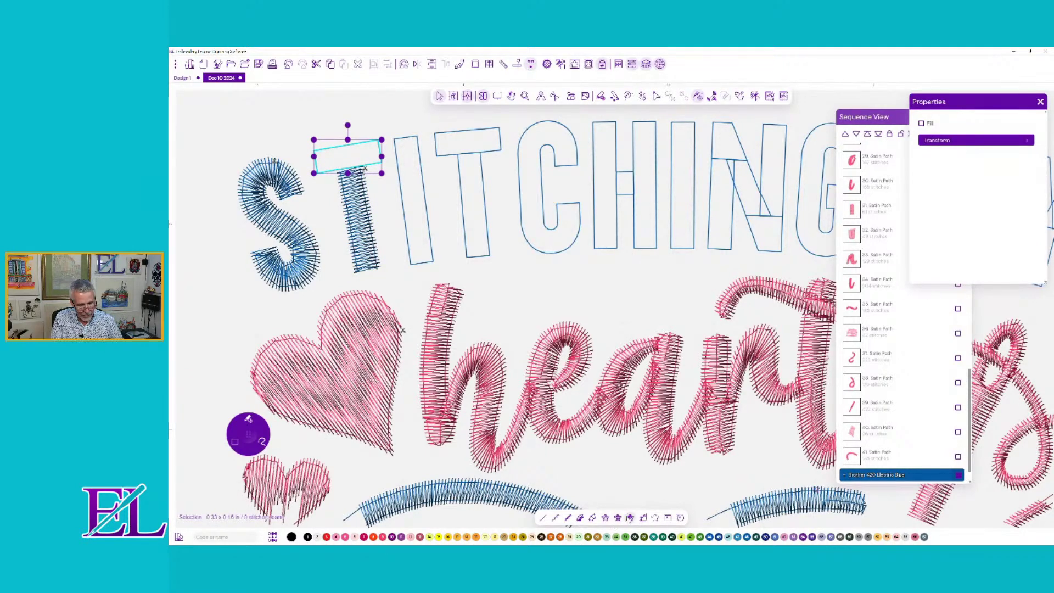
pyautogui.click(581, 518)
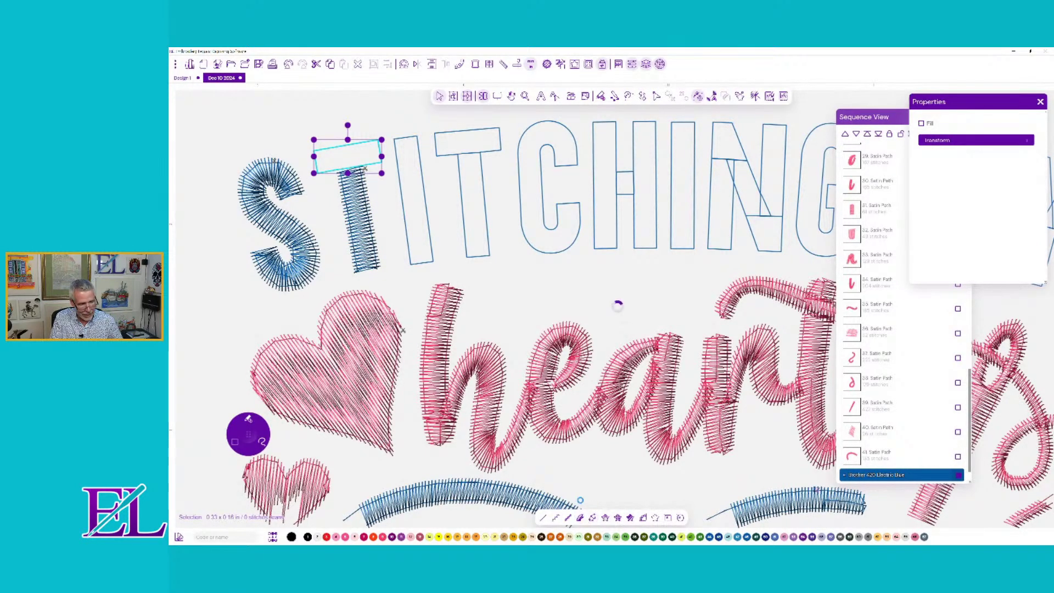
pyautogui.click(337, 171)
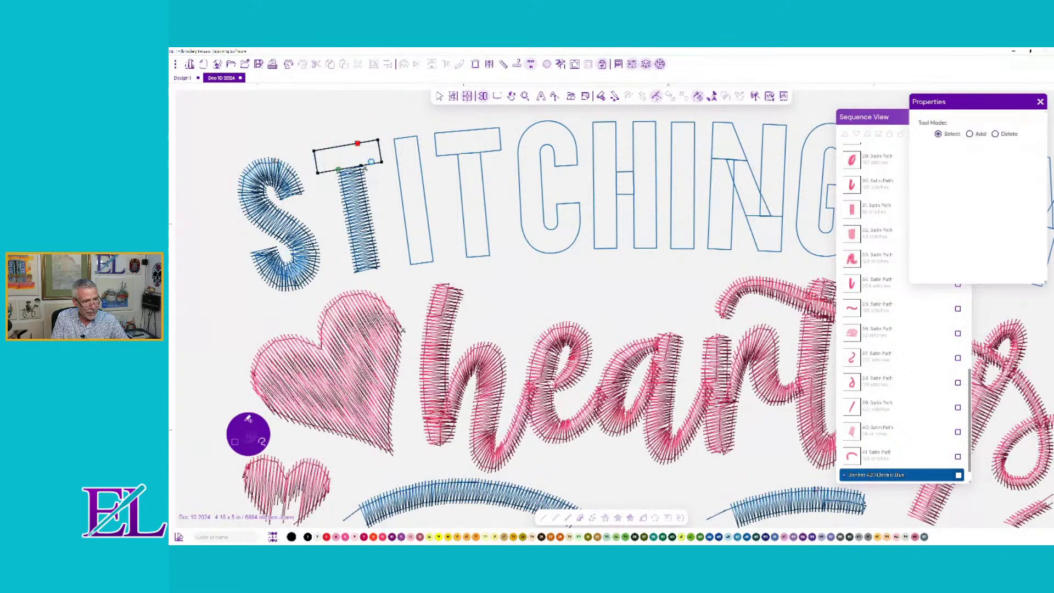
pyautogui.rightClick(364, 150)
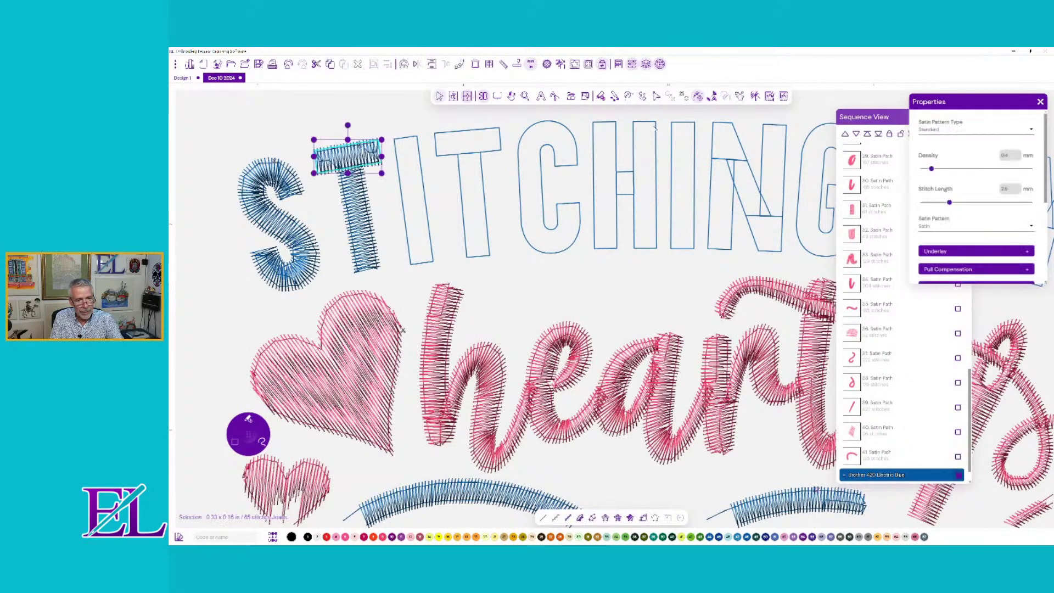
pyautogui.click(684, 96)
pyautogui.click(690, 135)
pyautogui.click(685, 136)
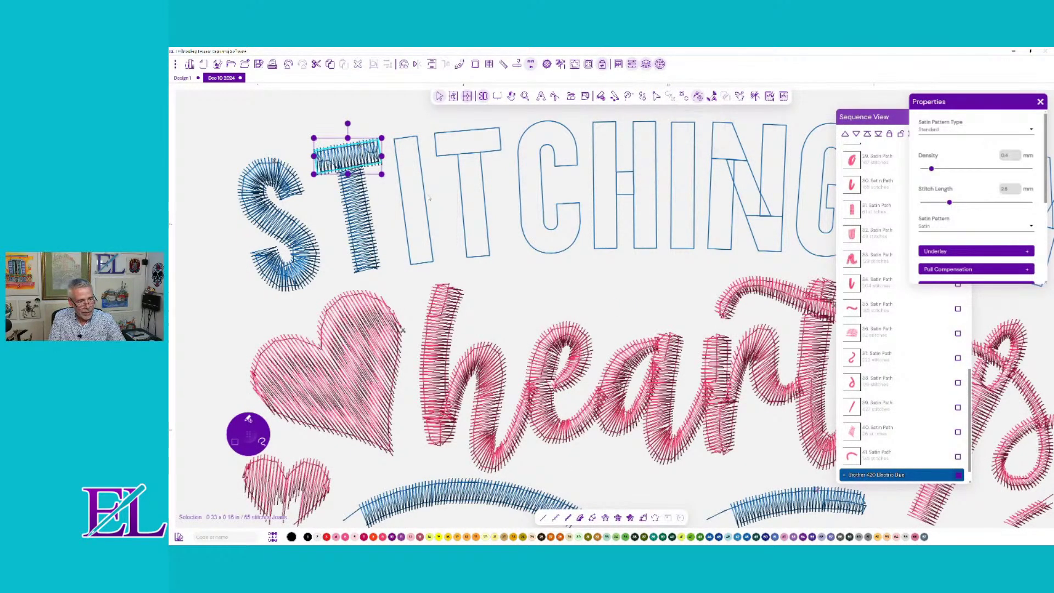
# - Convert the first letter I of STITCHING to satin with crosswise stitch-angle lines near its top and bottom
pyautogui.click(433, 206)
pyautogui.click(592, 518)
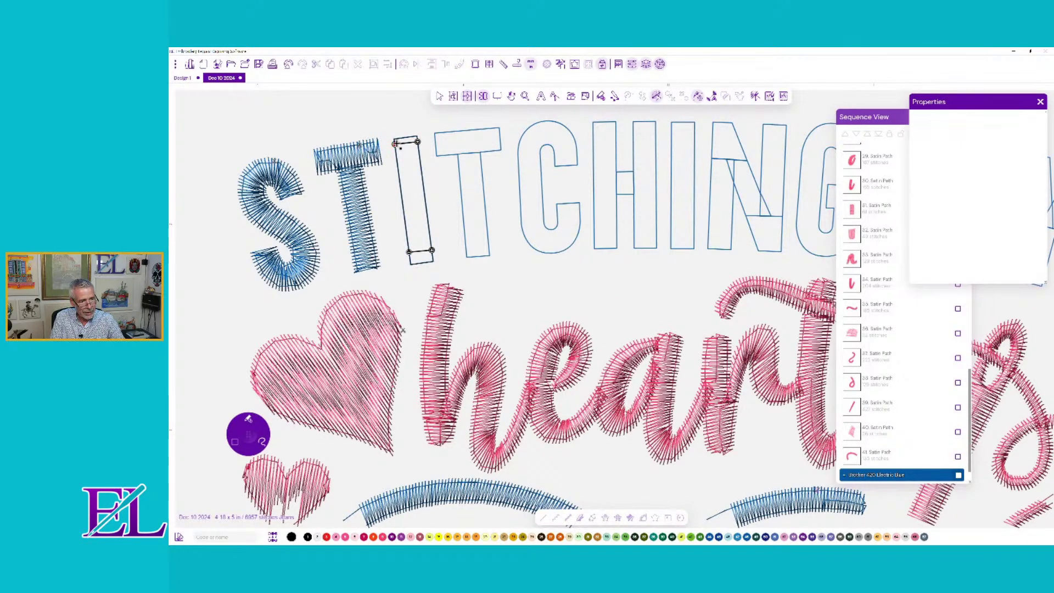
pyautogui.rightClick(415, 158)
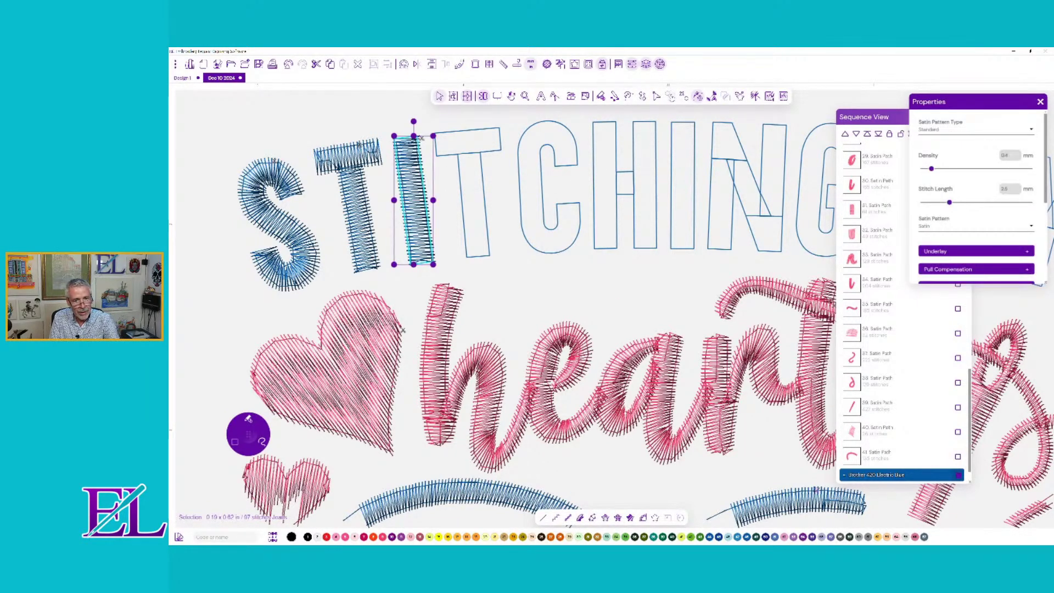
pyautogui.click(683, 101)
# - Convert the stem of the second T in STITCHING to satin, starting at its base and ending at its top
pyautogui.click(468, 226)
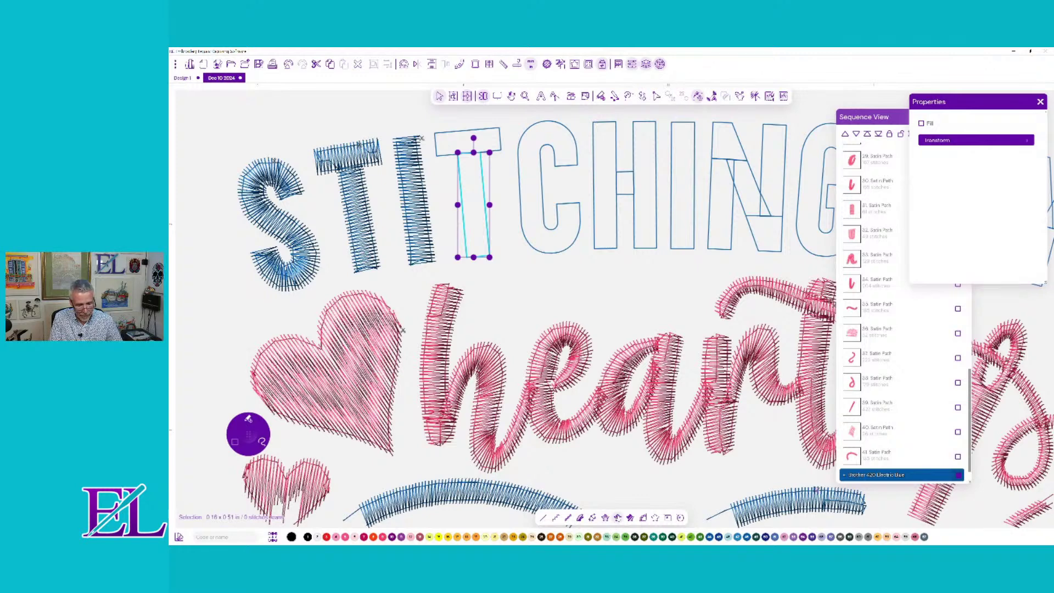
pyautogui.click(581, 519)
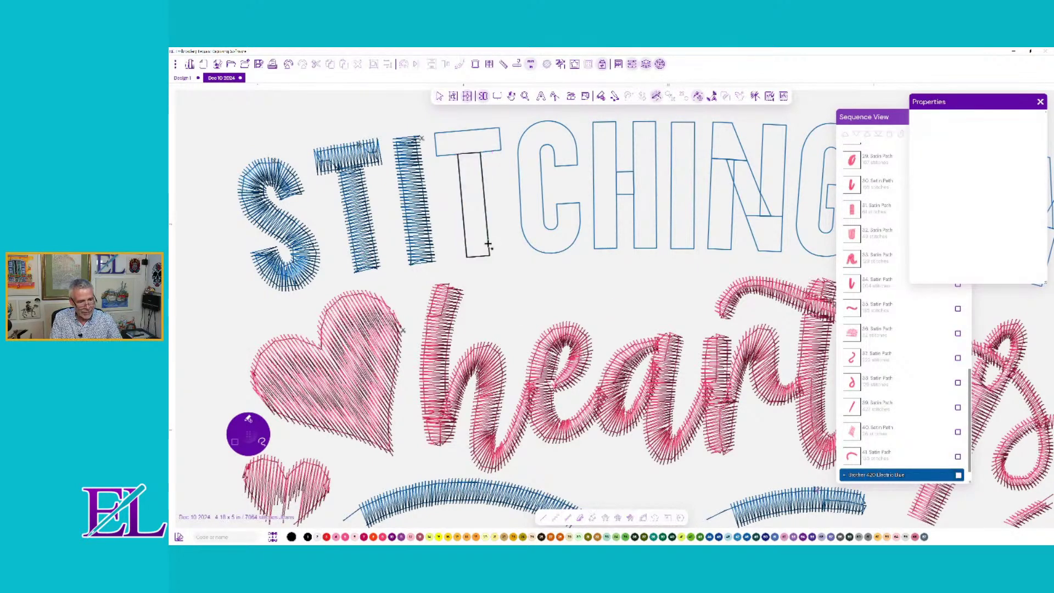
pyautogui.click(455, 193)
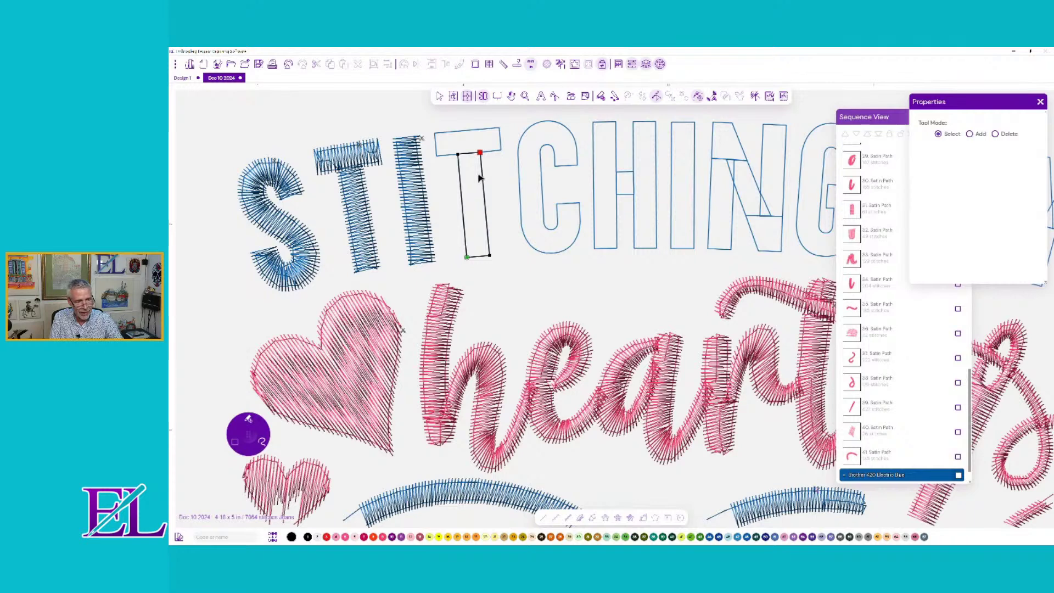
# - Convert the second T's crossbar to satin with crosswise stitch-angle lines near both of its ends
pyautogui.click(450, 139)
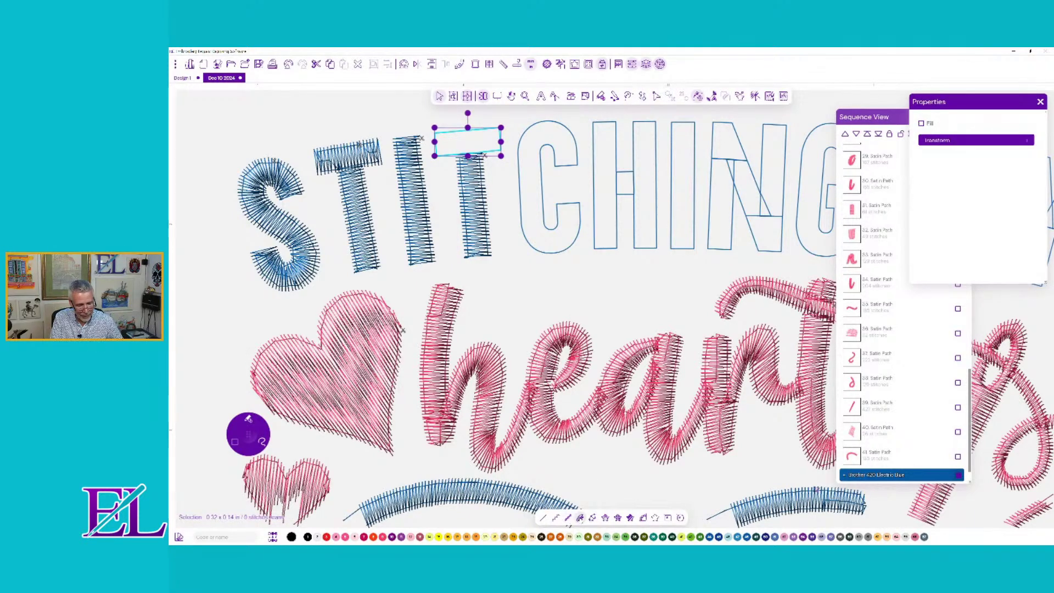
pyautogui.click(581, 518)
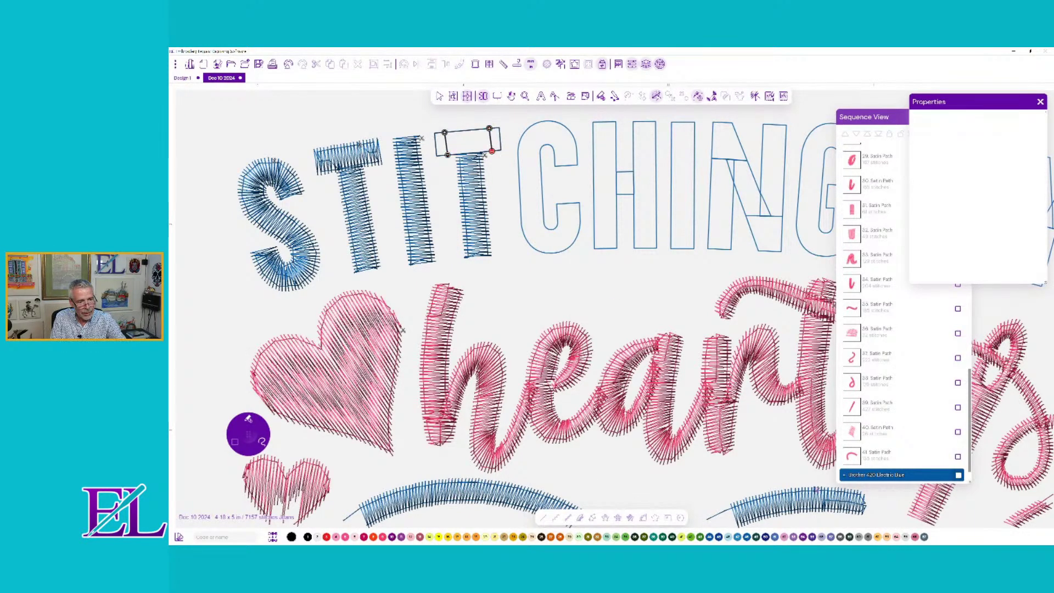
pyautogui.press('Escape')
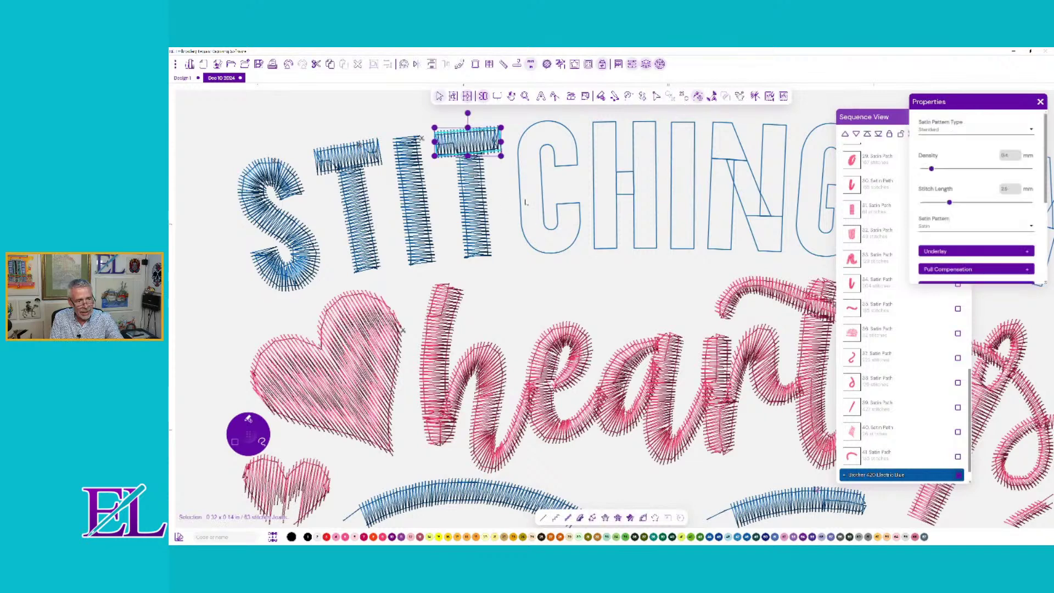
# - Convert the letter C to satin with stitch-angle lines fanned around its top and bottom curves
pyautogui.click(522, 208)
pyautogui.click(577, 518)
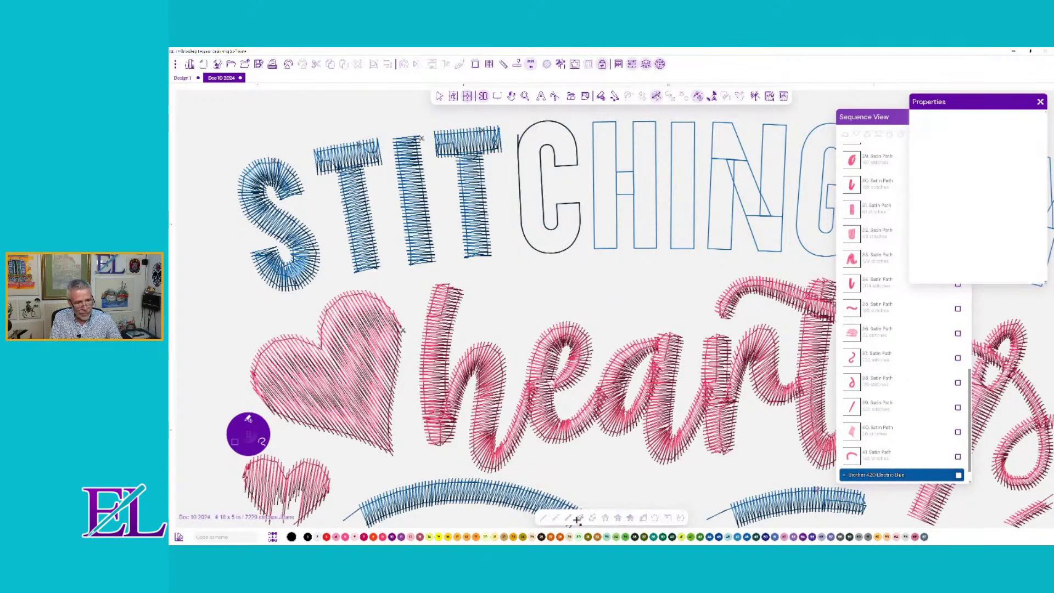
pyautogui.moveTo(551, 229); pyautogui.dragTo(550, 254)
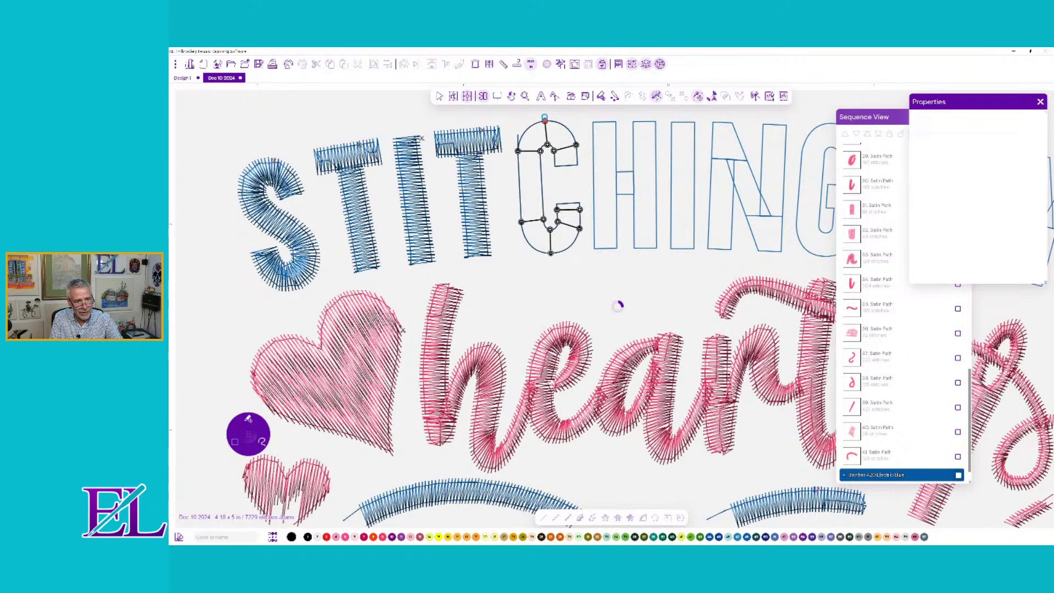
pyautogui.press('Return')
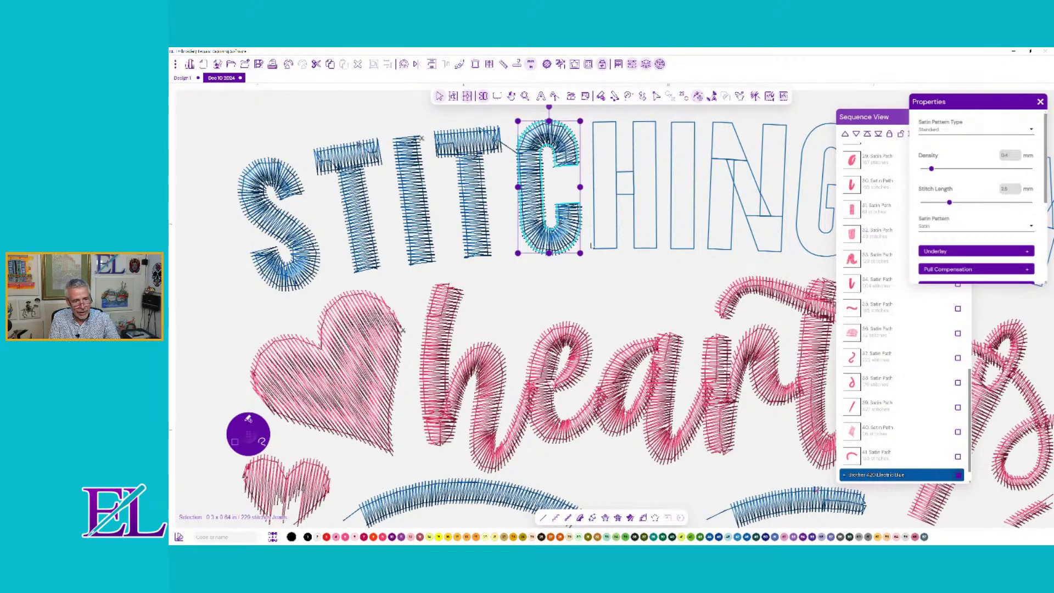
# - Add a trim to the second T's crossbar to remove the connecting thread to the C
pyautogui.click(475, 133)
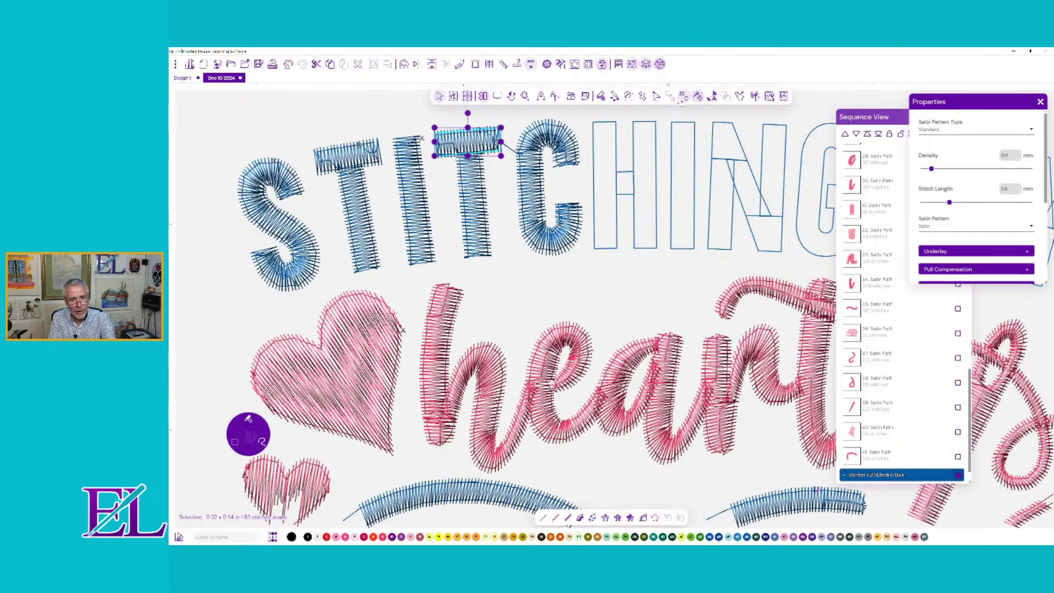
pyautogui.click(683, 98)
pyautogui.click(696, 139)
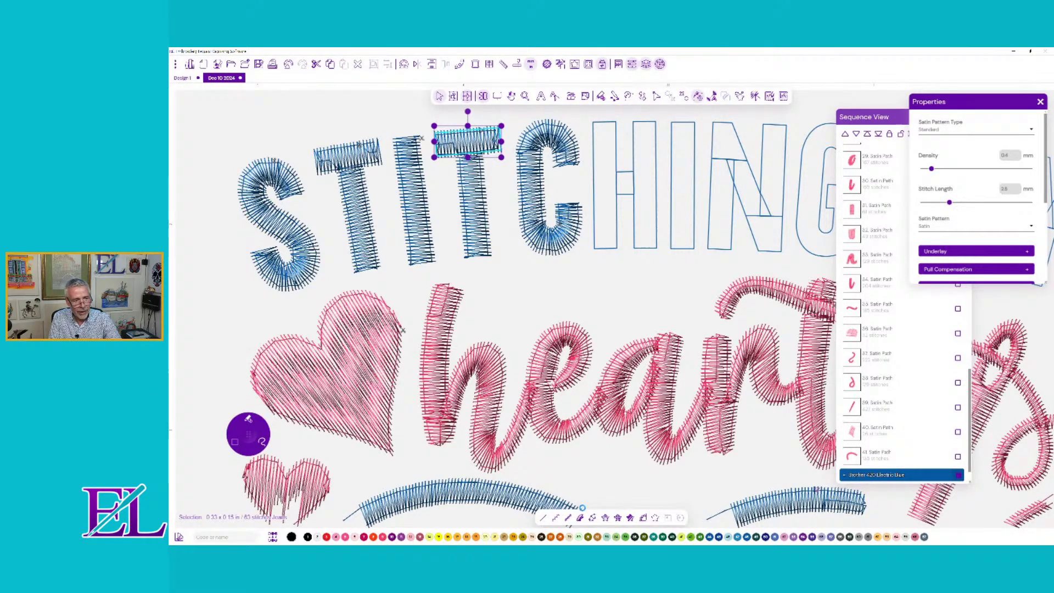
# - Convert the H's first stem to satin with crosswise angle lines, placing its start and end points where the crossbar joins
pyautogui.click(594, 222)
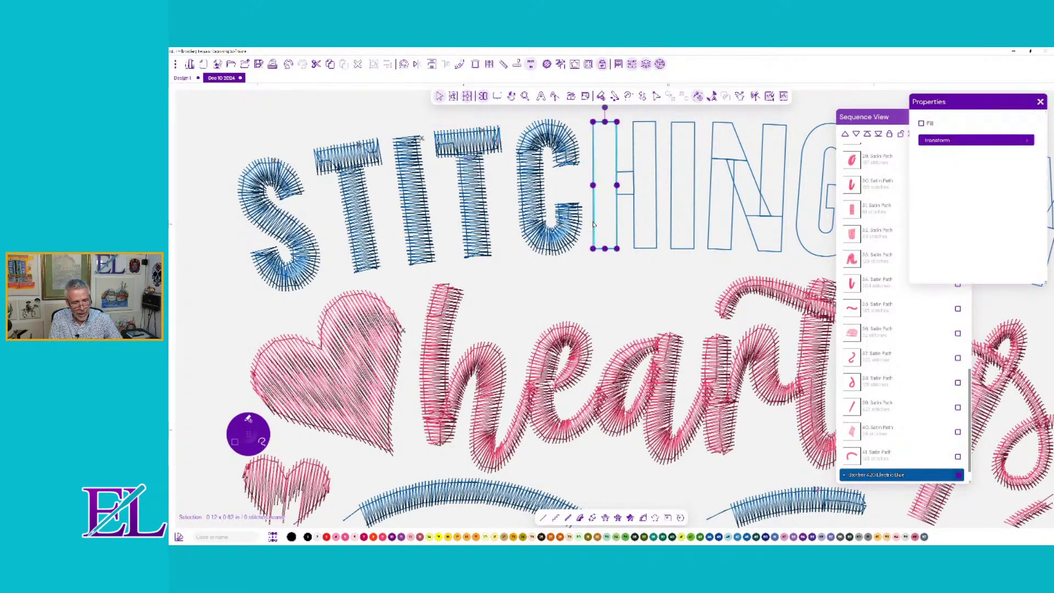
pyautogui.click(618, 306)
pyautogui.moveTo(593, 135); pyautogui.dragTo(616, 135)
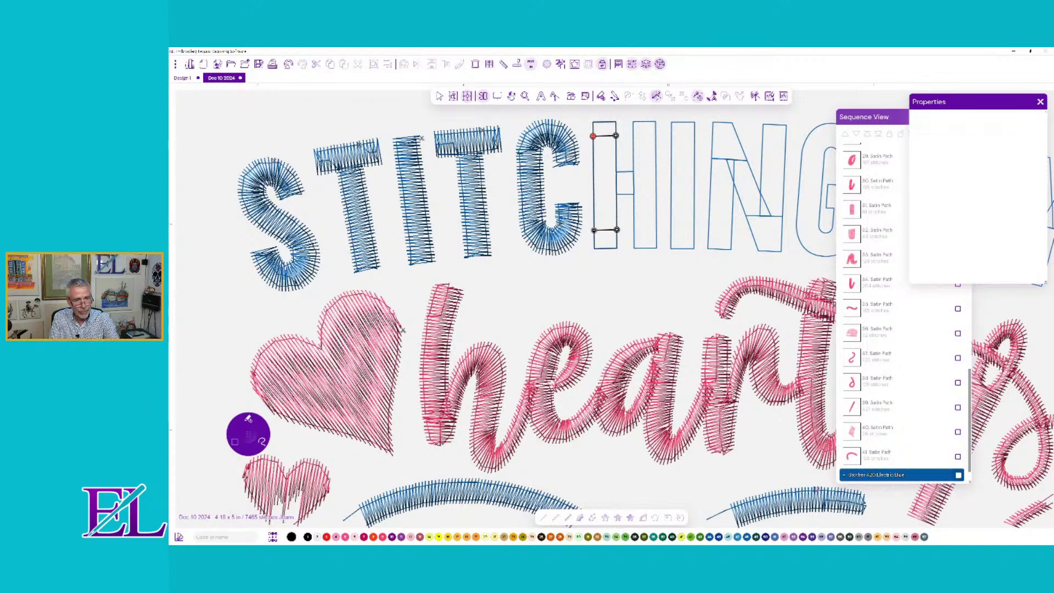
pyautogui.rightClick(625, 185)
pyautogui.click(617, 173)
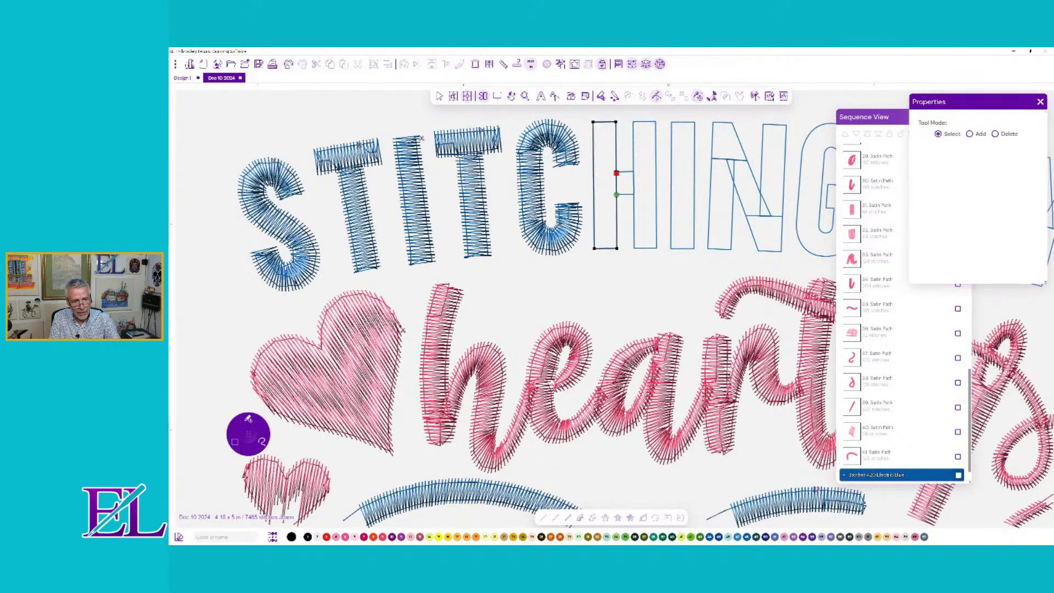
pyautogui.rightClick(626, 186)
# - Convert the H's short crossbar to satin with a vertical stitch-angle line across it
pyautogui.click(626, 187)
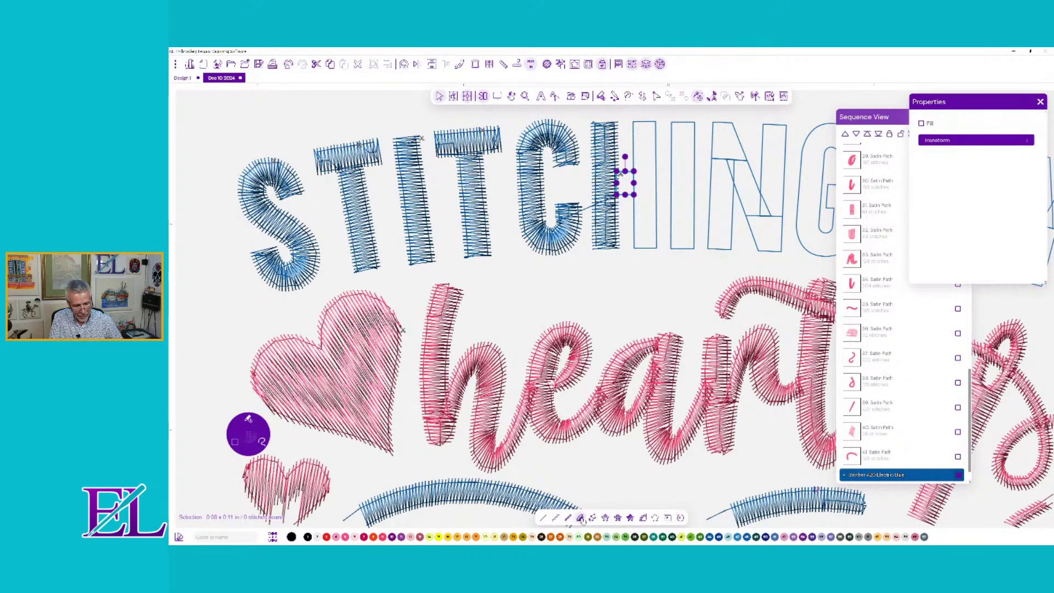
pyautogui.moveTo(627, 171); pyautogui.dragTo(626, 194)
pyautogui.rightClick(626, 190)
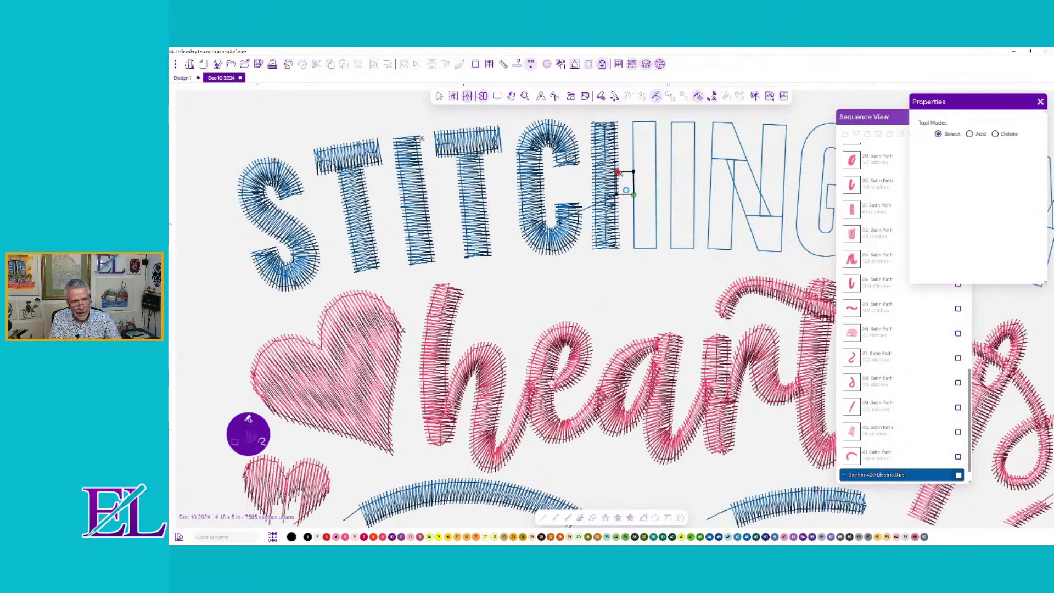
# - Convert the H's second stem to satin with two crosswise angle lines, starting at the crossbar and ending at its top
pyautogui.click(635, 164)
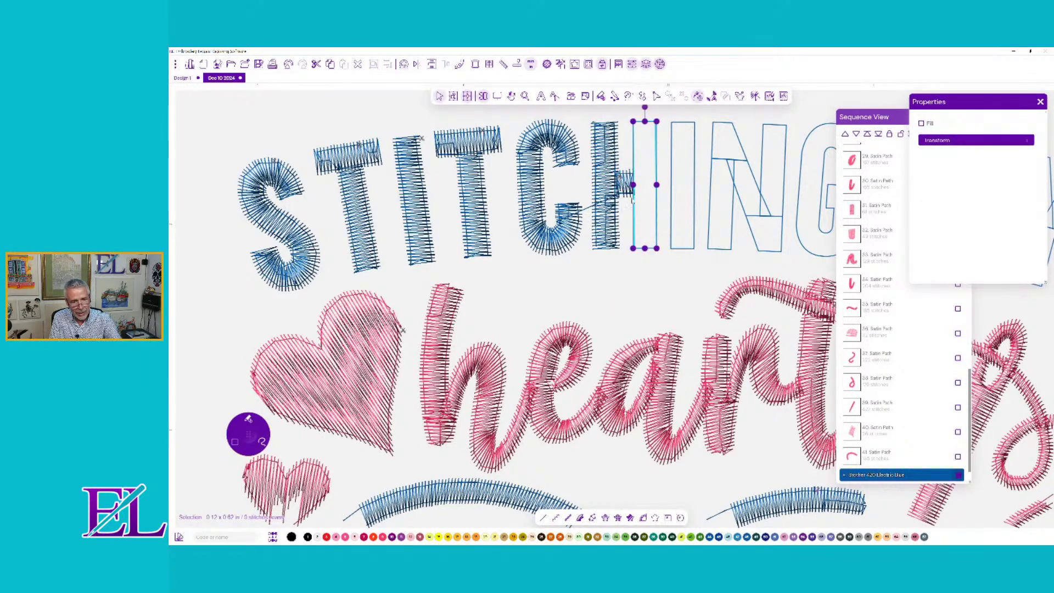
pyautogui.click(581, 518)
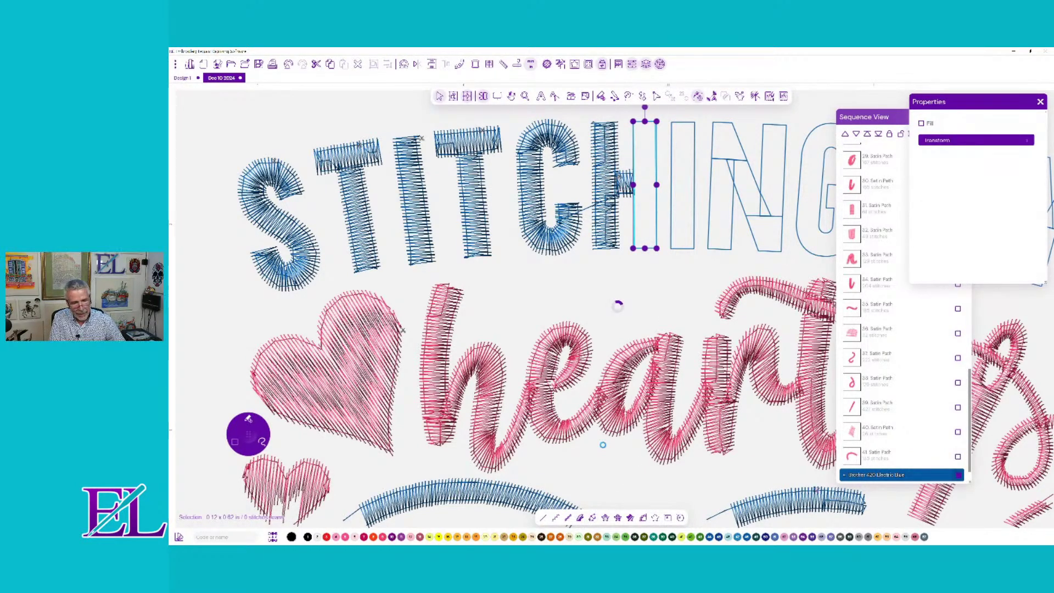
pyautogui.moveTo(630, 161); pyautogui.dragTo(660, 162)
pyautogui.moveTo(630, 221); pyautogui.dragTo(660, 221)
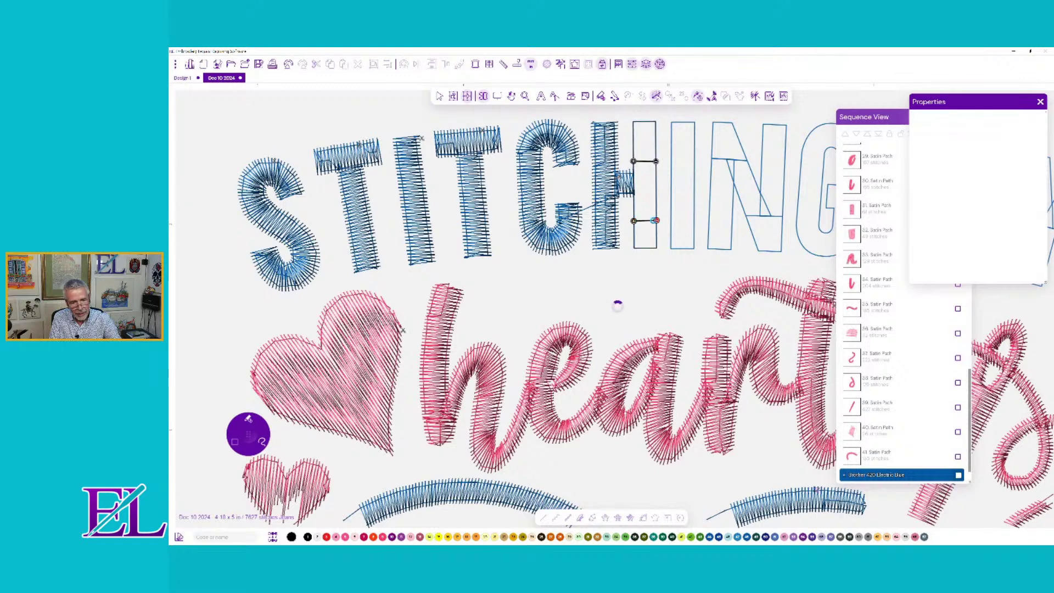
pyautogui.rightClick(617, 305)
pyautogui.press('Return')
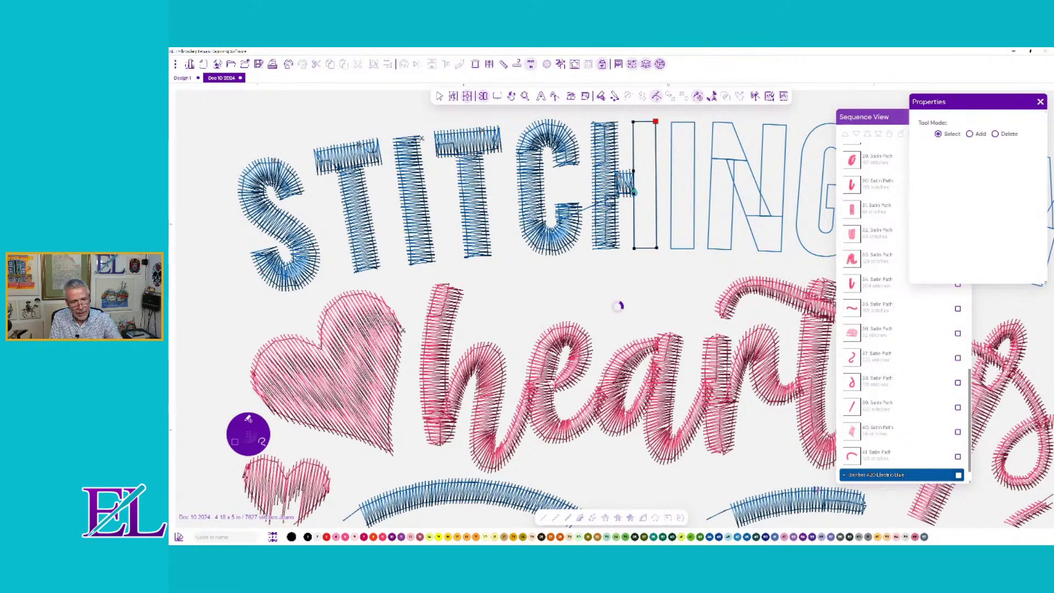
# - Add a trim to the letter C to remove the connecting thread to the H
pyautogui.click(567, 217)
pyautogui.click(683, 97)
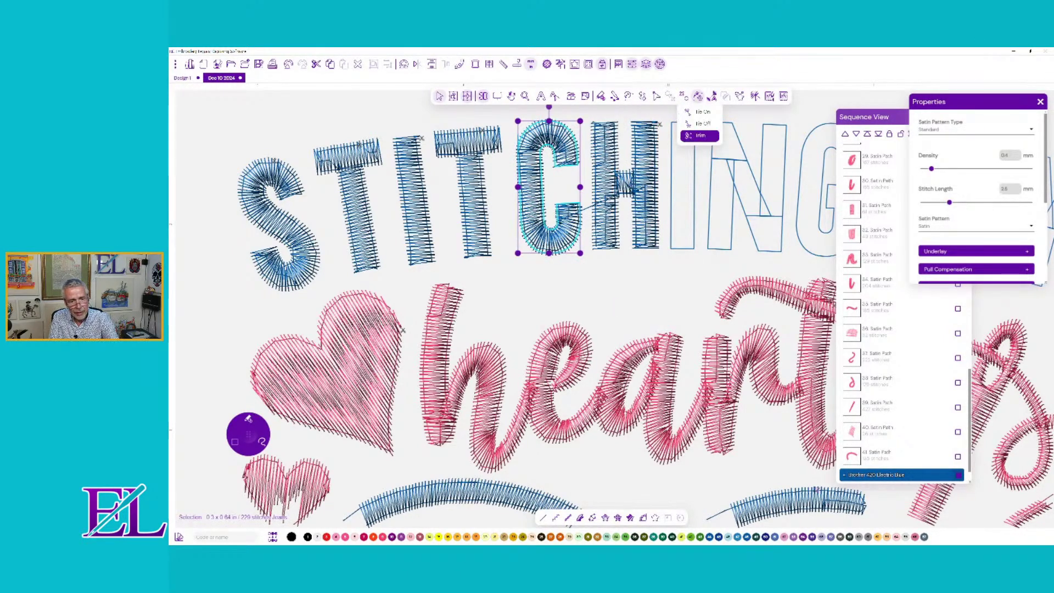
pyautogui.click(700, 135)
# - Convert the second I of STITCHING to satin with crosswise angle lines, starting near its lower-left corner and ending near its upper-right corner
pyautogui.click(693, 160)
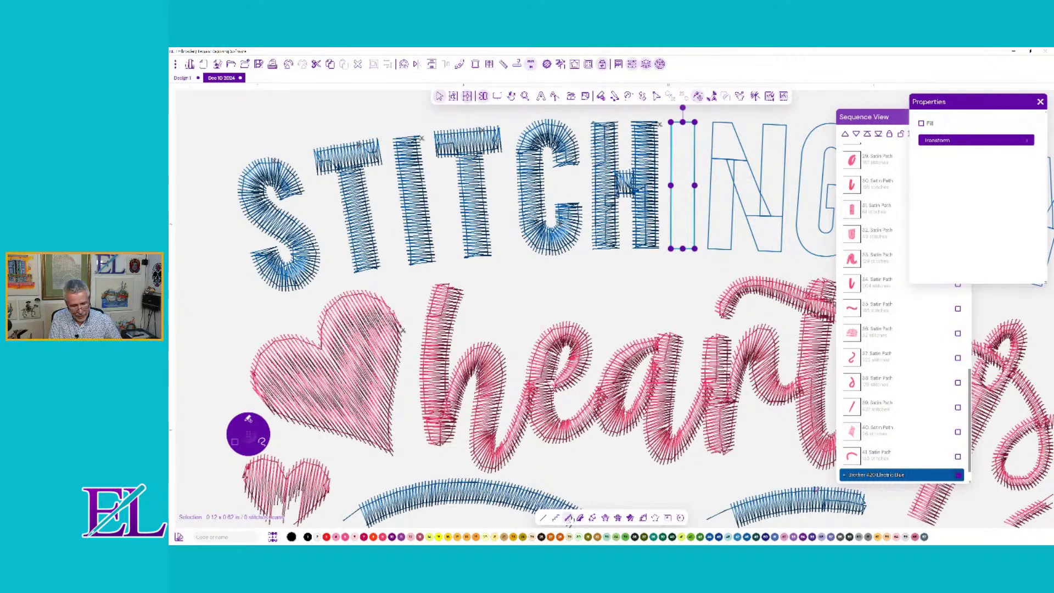
pyautogui.click(580, 517)
pyautogui.moveTo(701, 226); pyautogui.dragTo(671, 228)
pyautogui.click(694, 226)
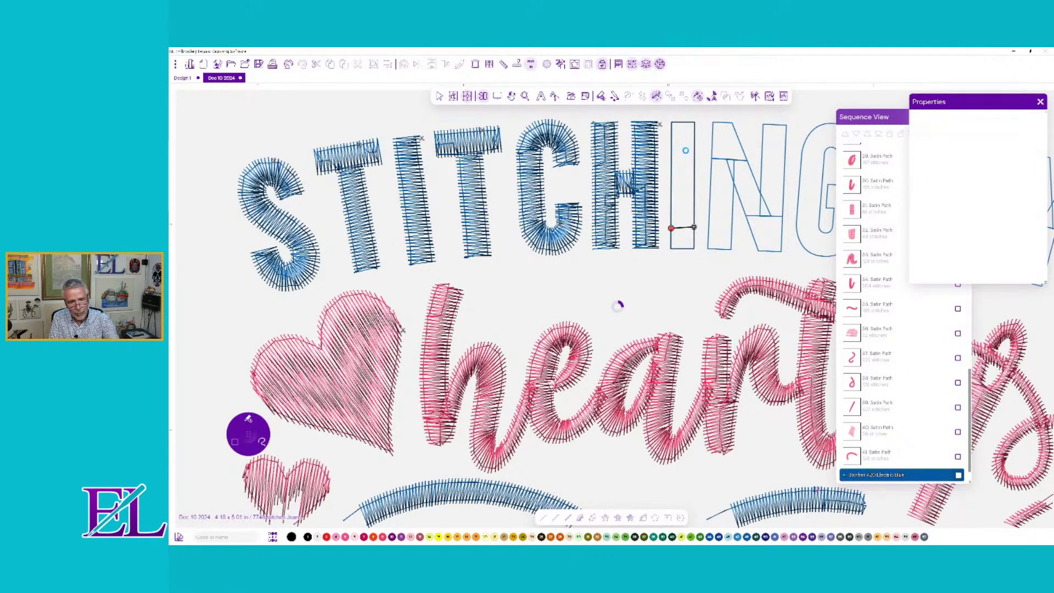
pyautogui.click(671, 134)
pyautogui.click(694, 136)
pyautogui.rightClick(618, 305)
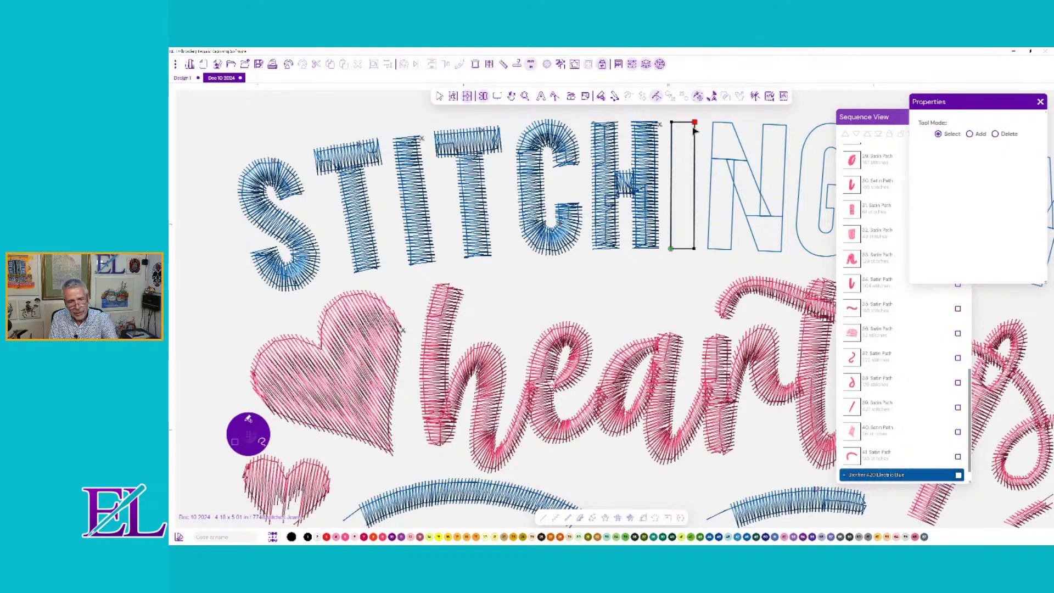
pyautogui.moveTo(695, 122); pyautogui.dragTo(695, 131)
pyautogui.moveTo(671, 248); pyautogui.dragTo(672, 240)
pyautogui.rightClick(672, 240)
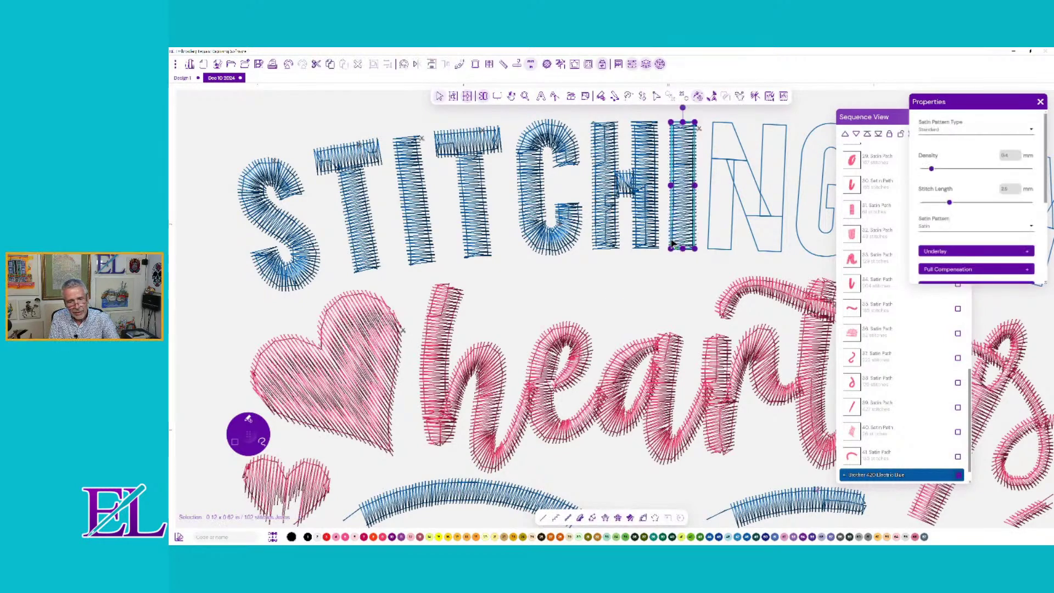
# - Edit the H crossbar's path so that its end point sits at the upper-right corner beside the second stem
pyautogui.click(625, 178)
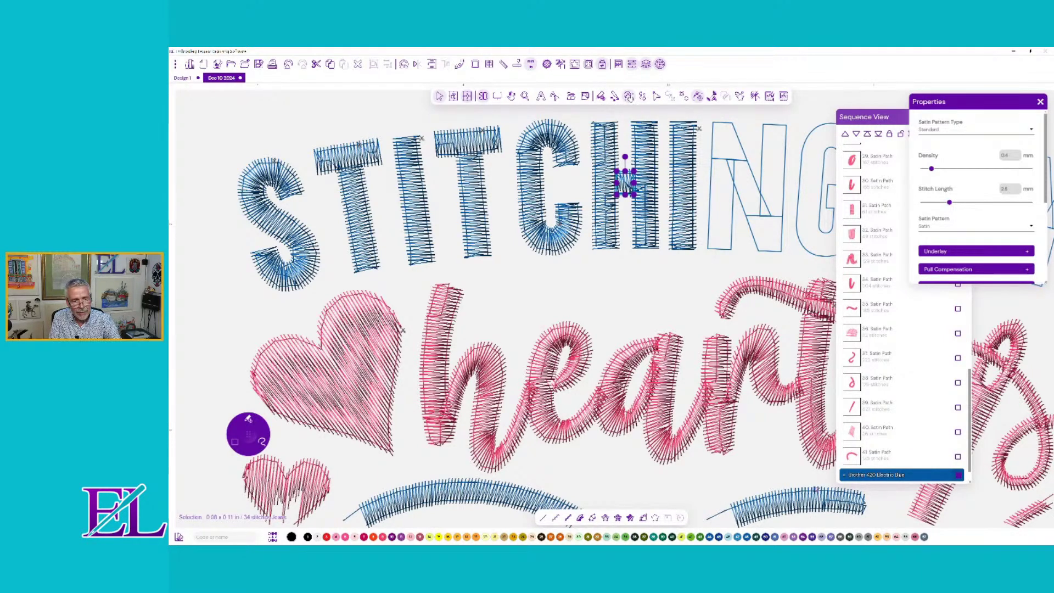
pyautogui.click(658, 97)
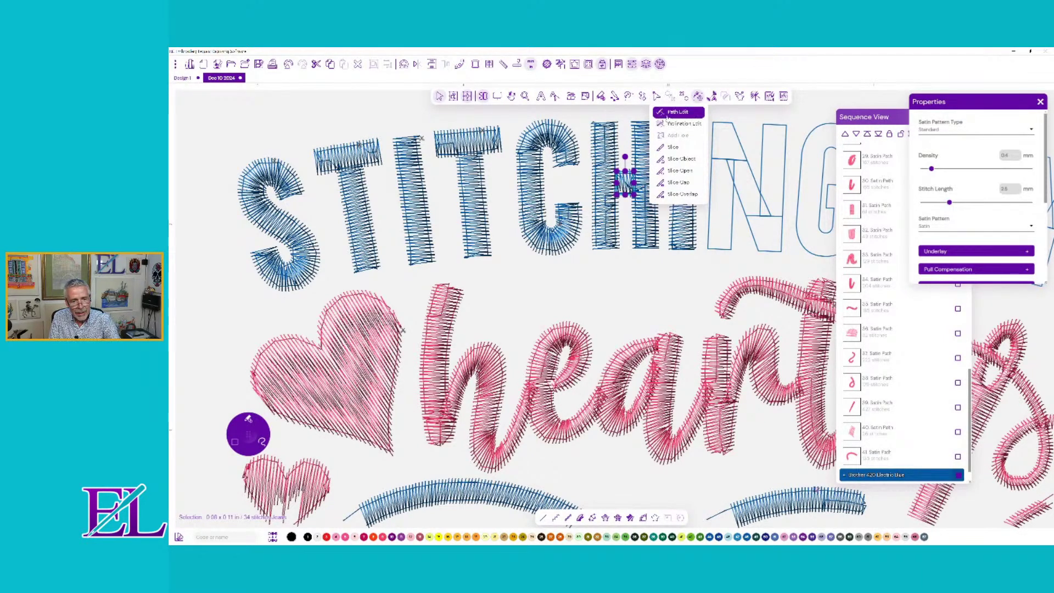
pyautogui.click(670, 112)
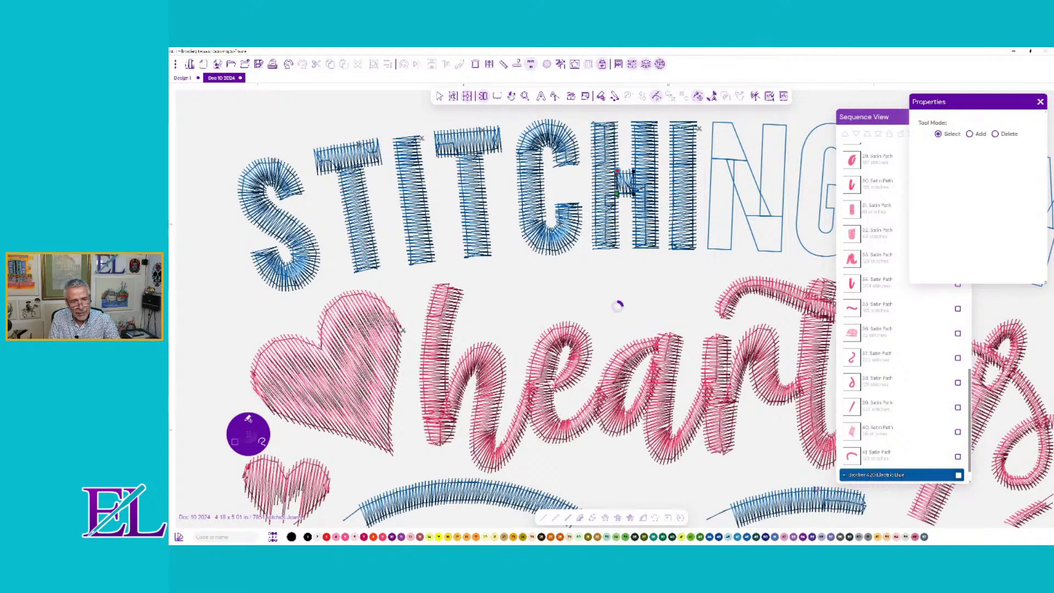
pyautogui.moveTo(617, 171); pyautogui.dragTo(632, 171)
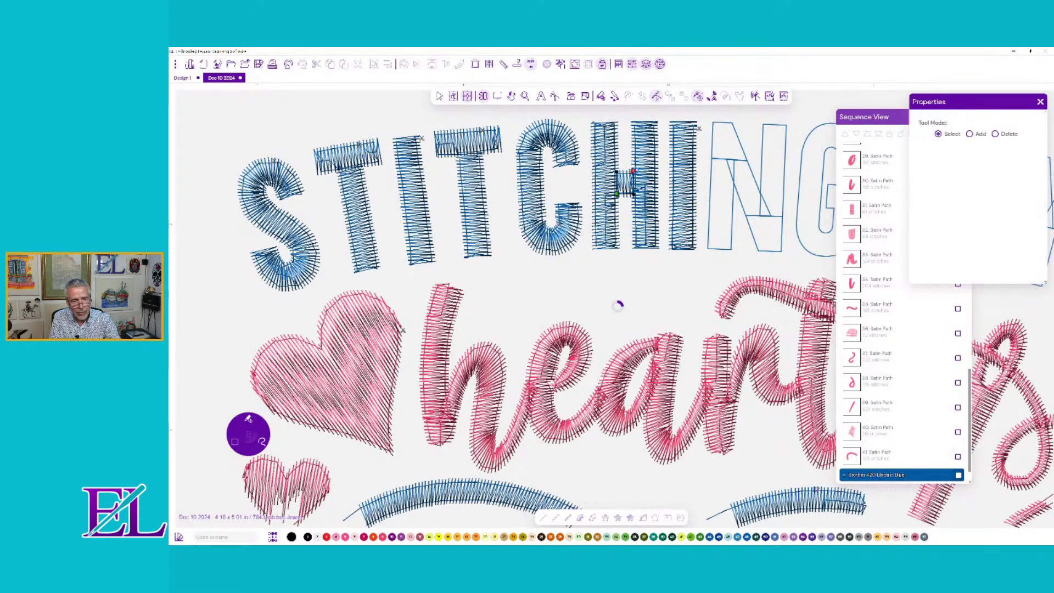
pyautogui.click(624, 183)
# - Convert the lower part of the N's first stem to satin with crosswise stitch-angle lines near its top and bottom
pyautogui.click(712, 204)
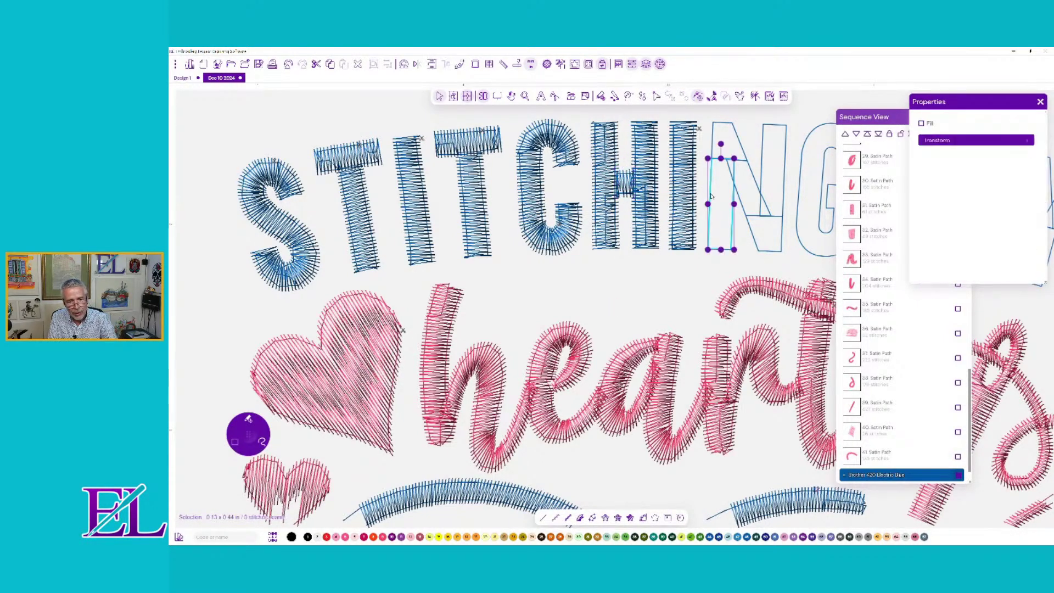
pyautogui.click(580, 518)
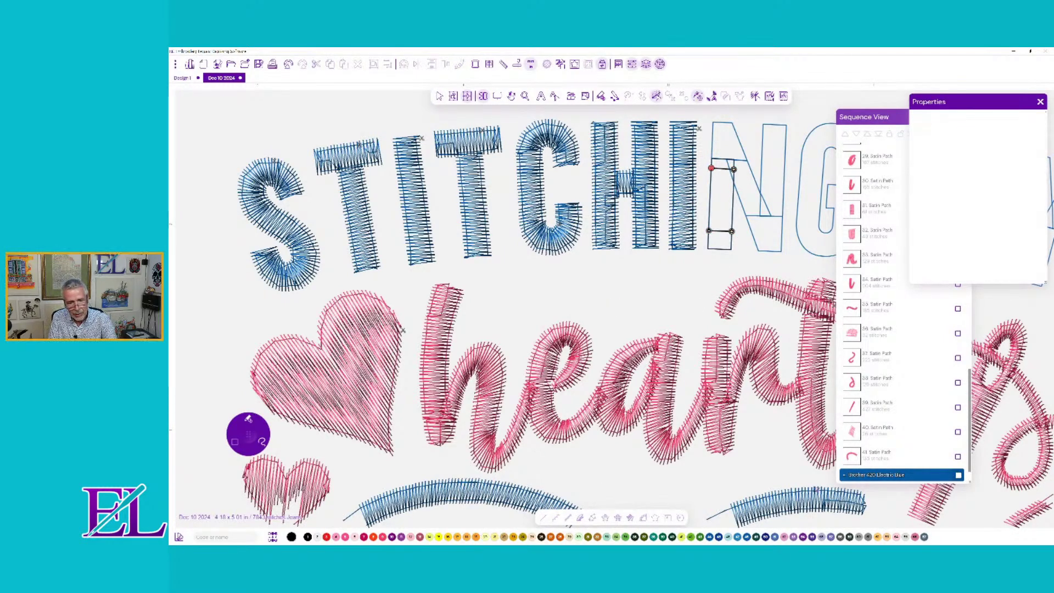
pyautogui.press('Return')
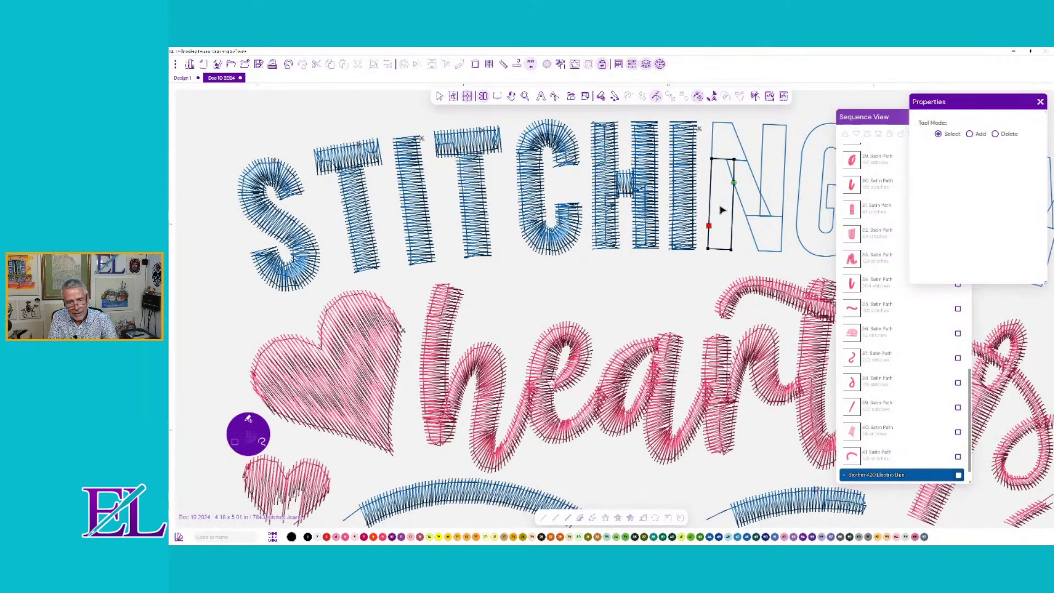
pyautogui.click(721, 210)
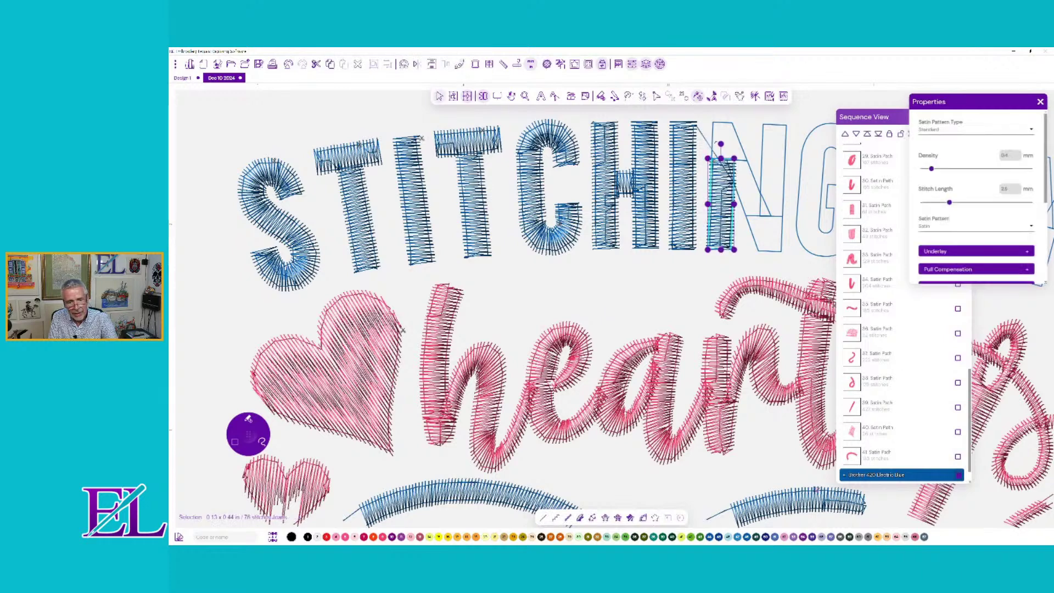
# - Convert the upper section of the N's first stem to satin with crosswise angle lines, starting at its lower-left and ending at its lower-right corner
pyautogui.click(714, 134)
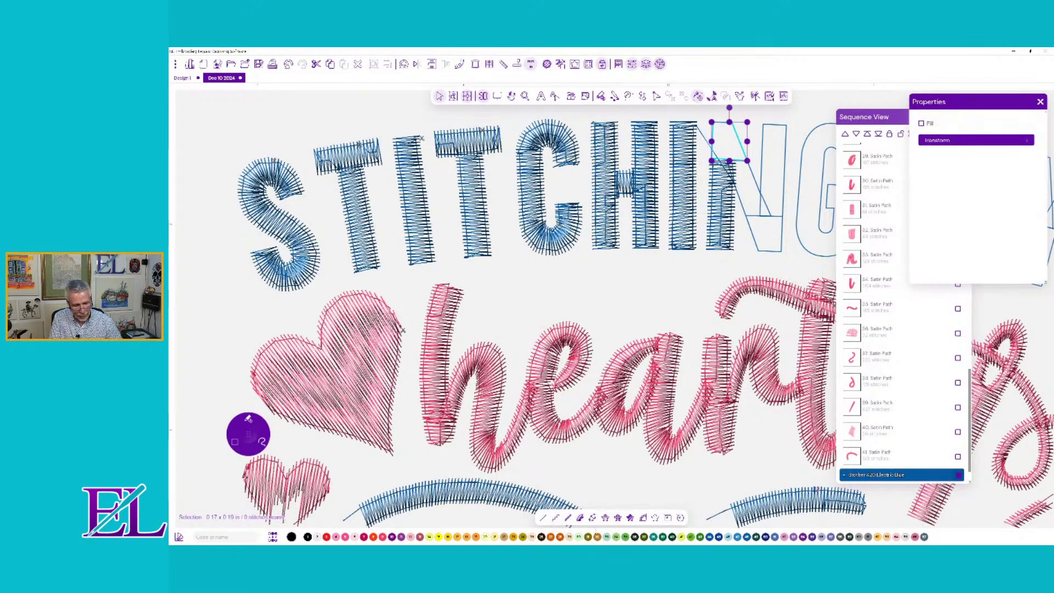
pyautogui.click(579, 518)
pyautogui.click(713, 130)
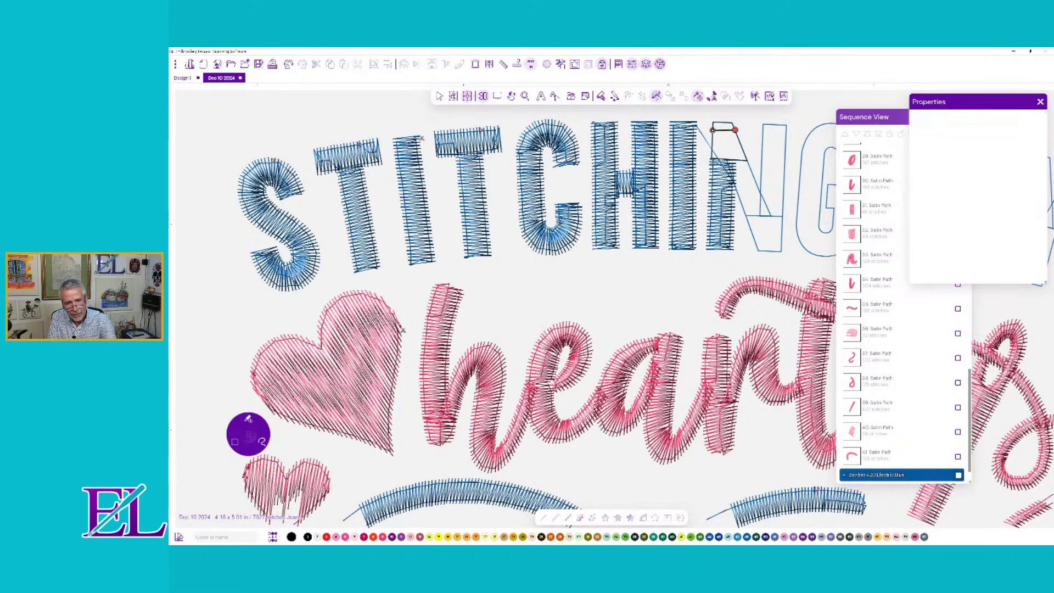
pyautogui.click(735, 130)
pyautogui.click(712, 149)
pyautogui.click(743, 149)
pyautogui.press('Tab')
pyautogui.moveTo(718, 132); pyautogui.dragTo(747, 161)
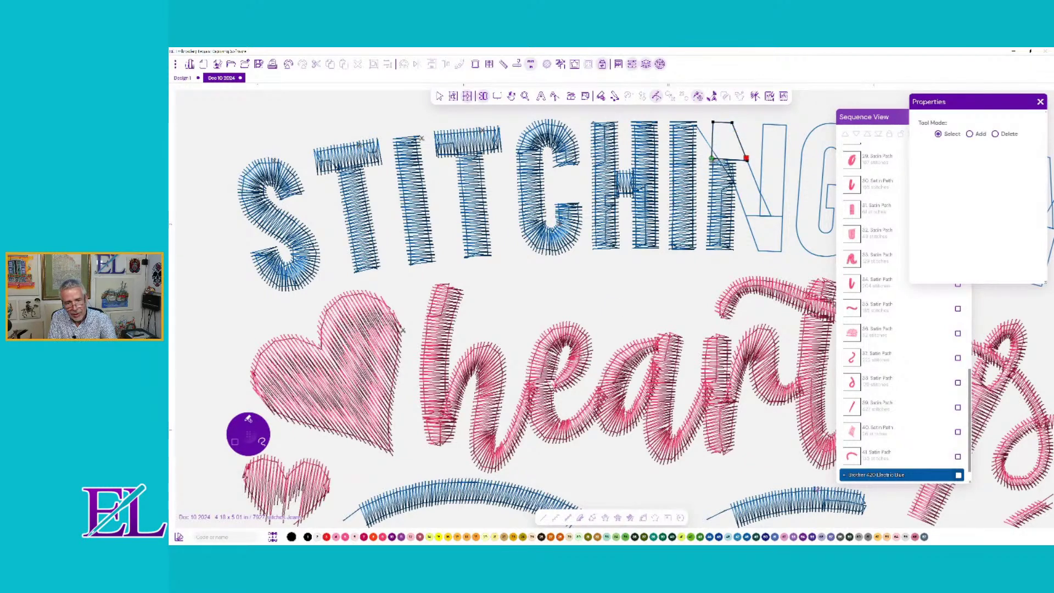
# - Convert the N's diagonal to satin with crosswise angle lines, starting at its upper-right corner and ending at its lower-right corner
pyautogui.click(741, 203)
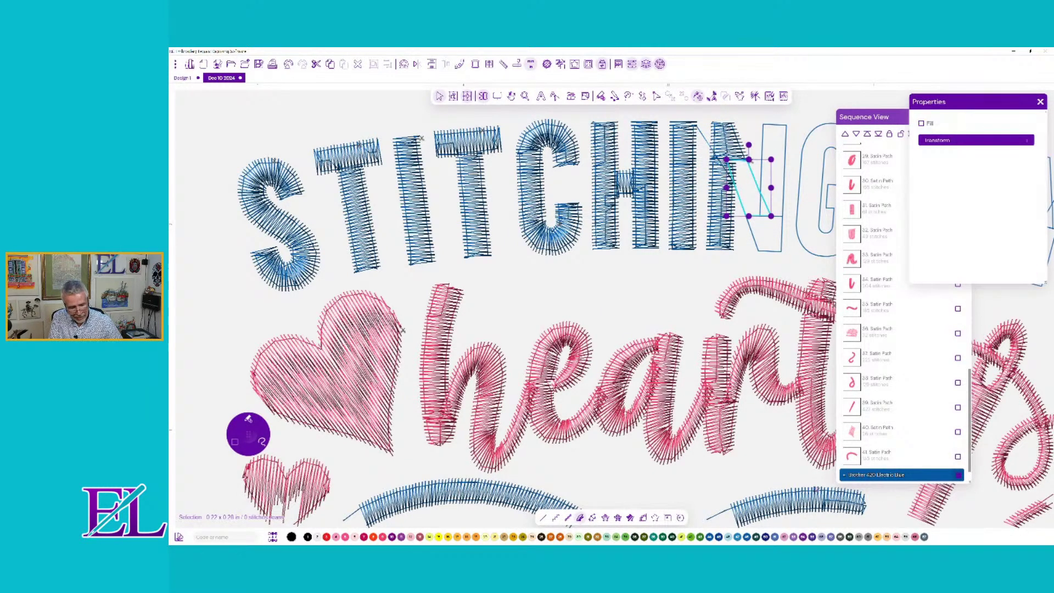
pyautogui.press('Tab')
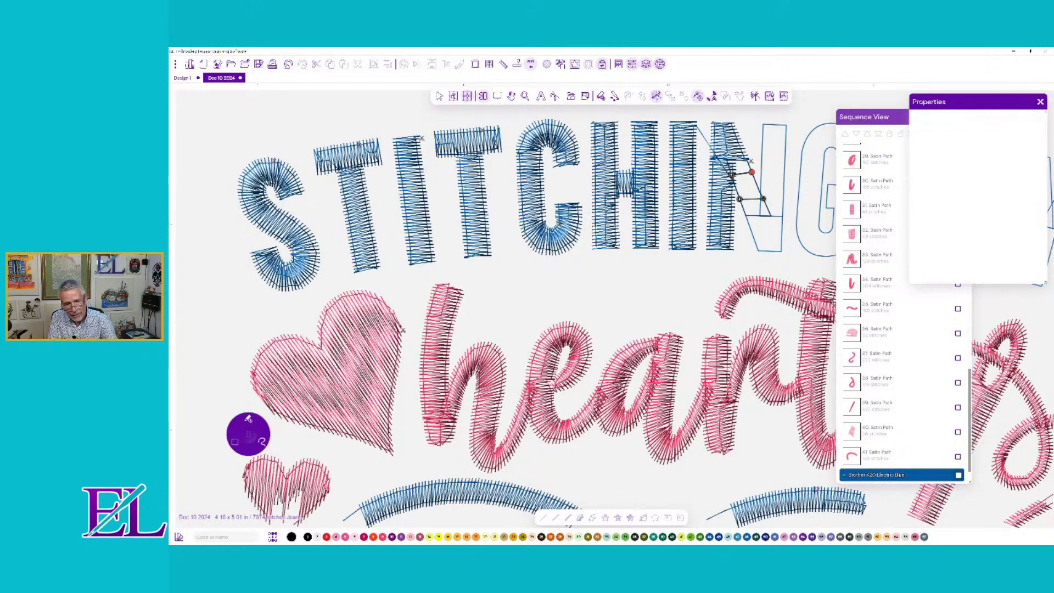
pyautogui.press('Tab')
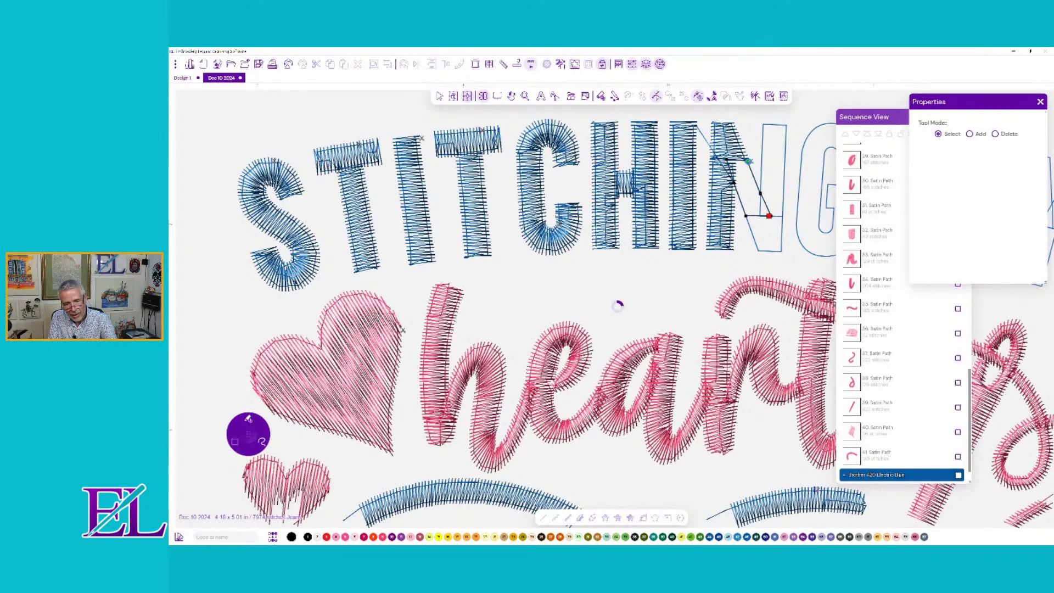
# - Convert the N's lower junction section to satin, starting at its upper-left corner and ending on its top edge near the second stem
pyautogui.click(754, 242)
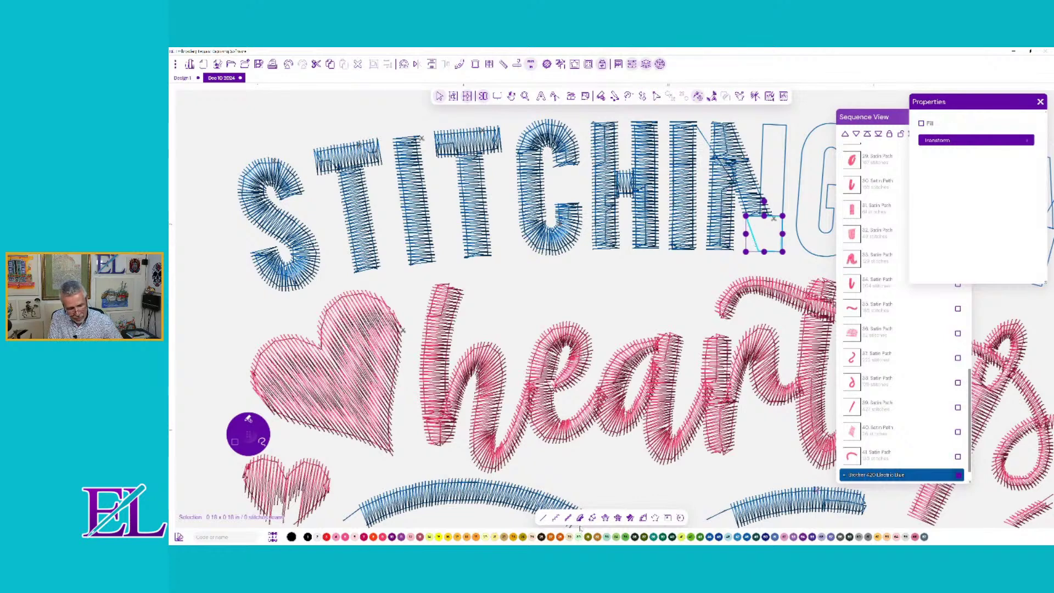
pyautogui.click(581, 518)
pyautogui.moveTo(782, 242)
pyautogui.mouseDown()
pyautogui.moveTo(755, 241)
pyautogui.moveTo(772, 216)
pyautogui.mouseUp()
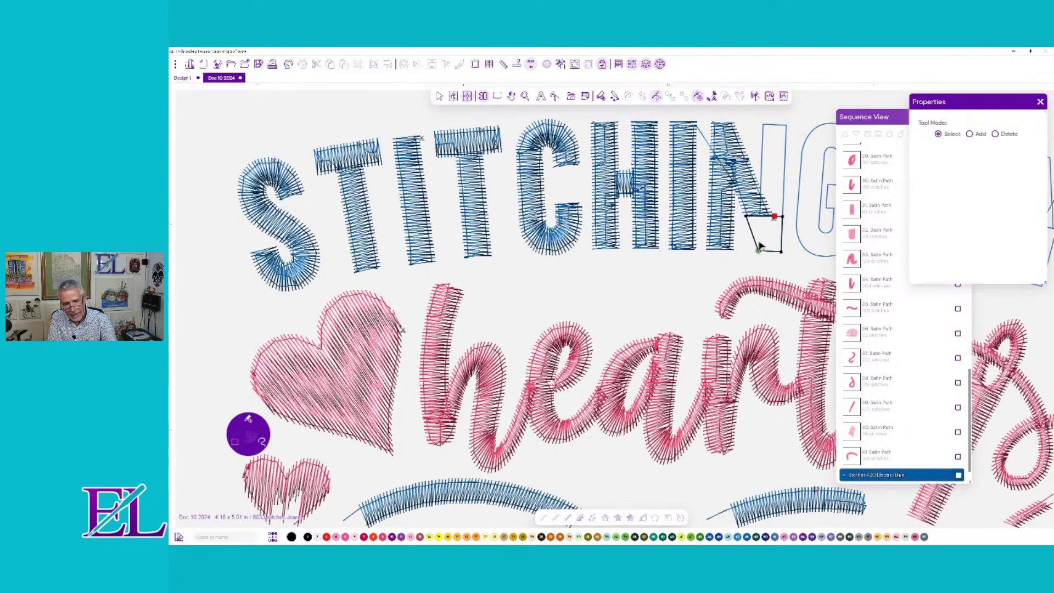
pyautogui.moveTo(758, 251); pyautogui.dragTo(746, 217)
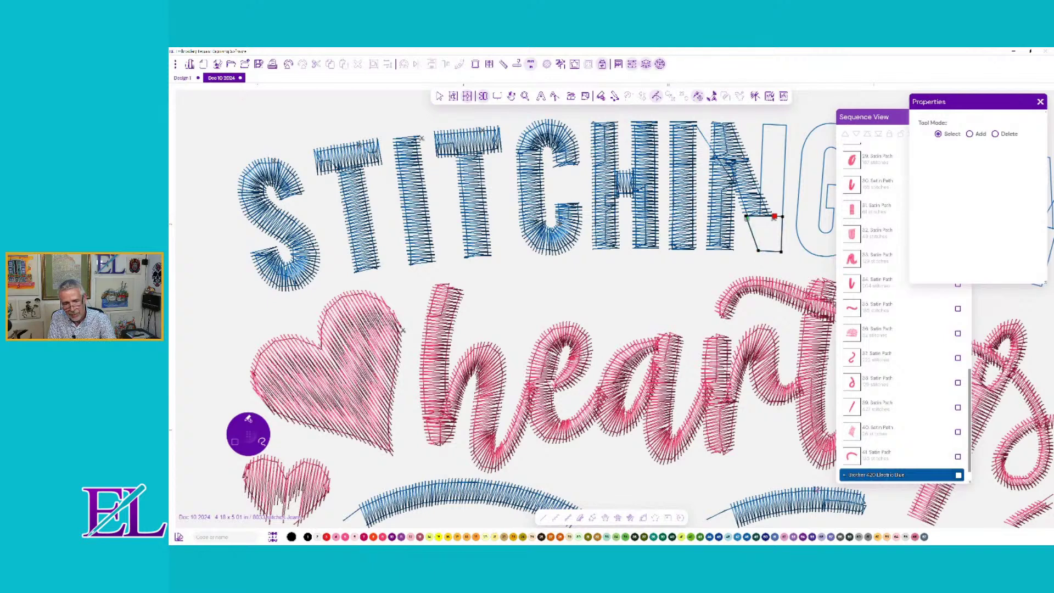
pyautogui.rightClick(746, 216)
# - Convert the N's second stem to satin with crosswise angle lines, starting low on its left edge and ending high on its right edge
pyautogui.click(762, 180)
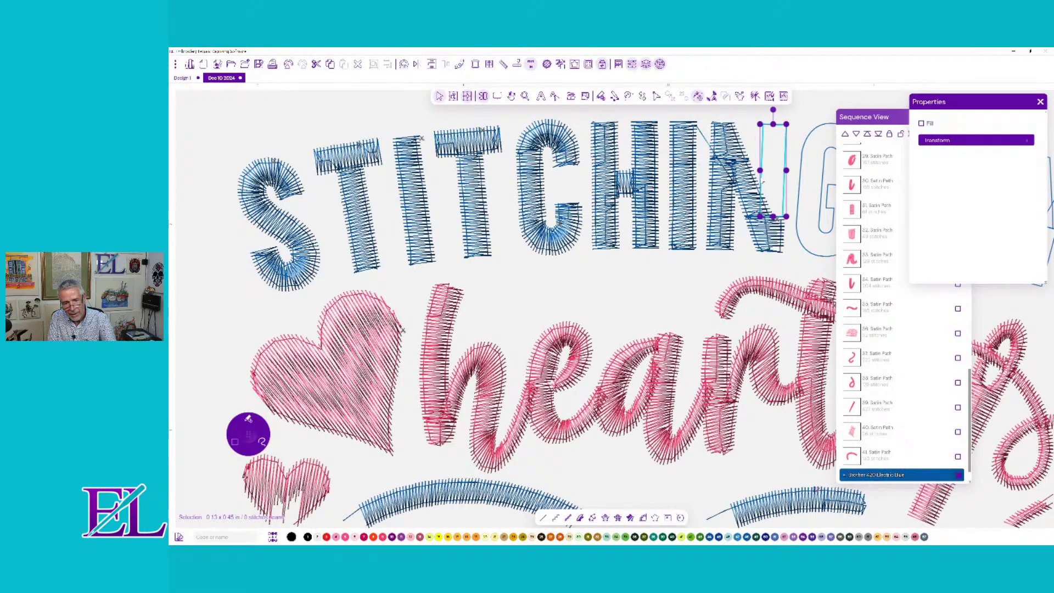
pyautogui.click(581, 517)
pyautogui.click(762, 135)
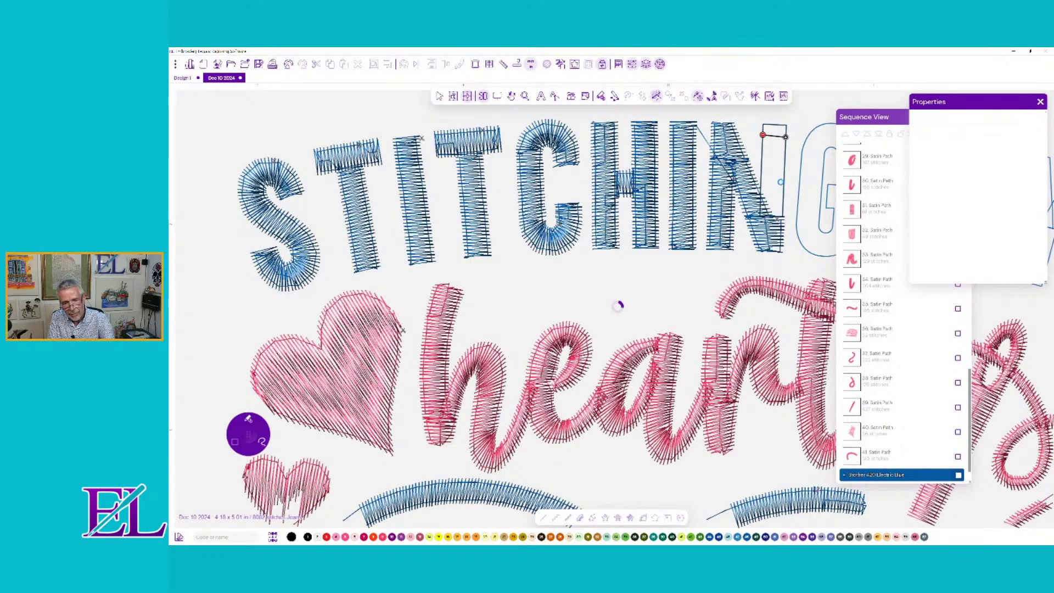
pyautogui.click(761, 194)
pyautogui.click(783, 196)
pyautogui.click(784, 196)
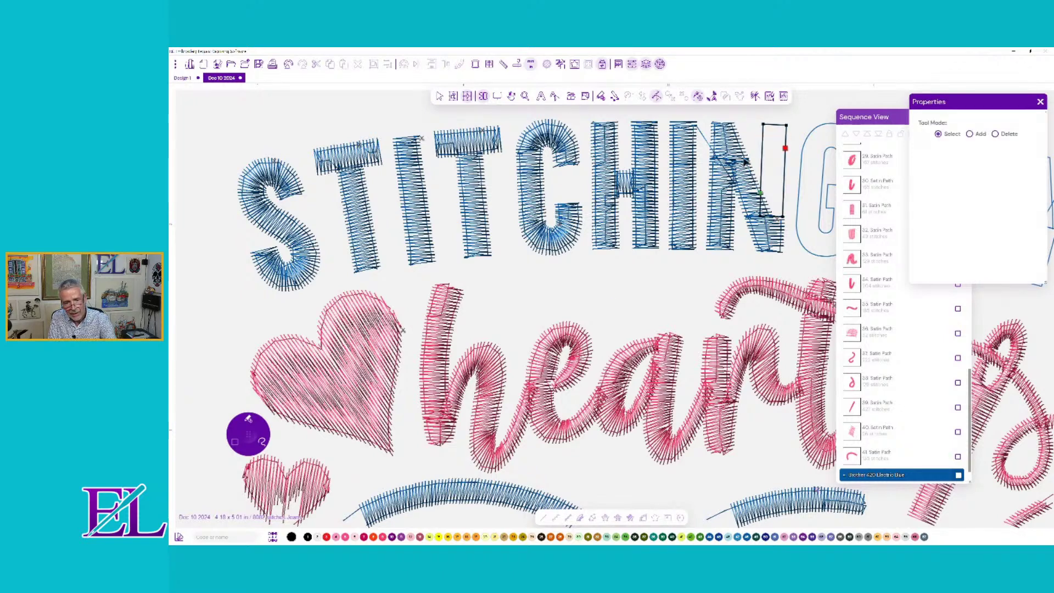
pyautogui.rightClick(784, 173)
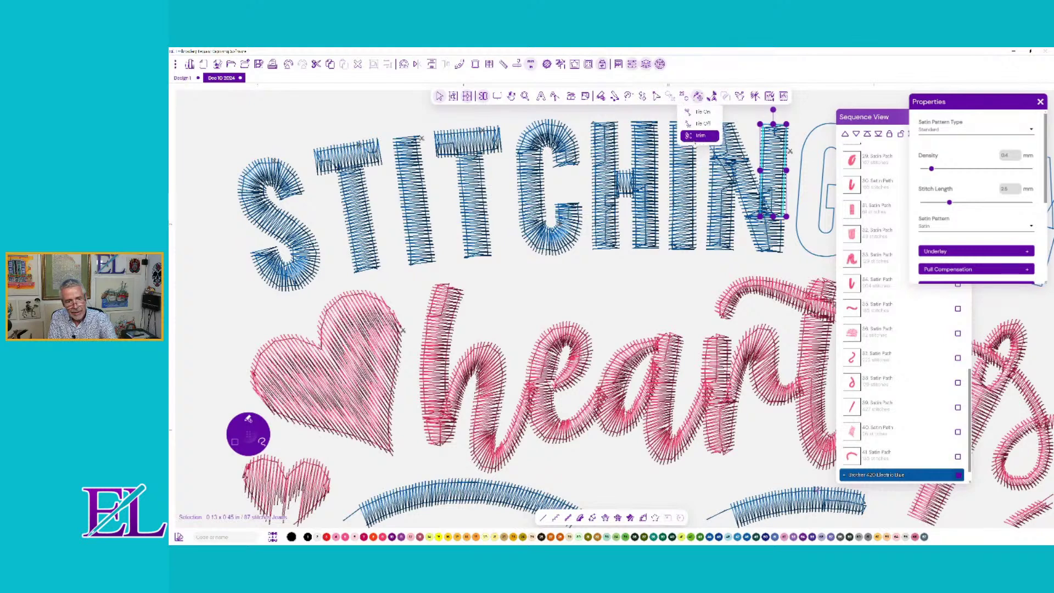
# - Add trims after the N's second stem and the second I of STITCHING to remove the connecting threads
pyautogui.click(693, 180)
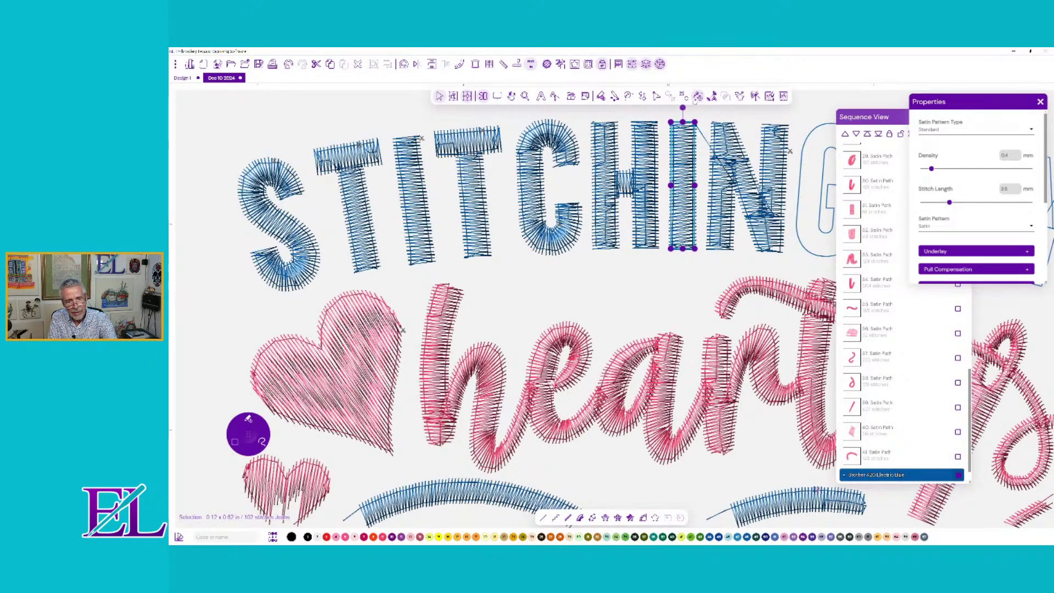
pyautogui.click(683, 98)
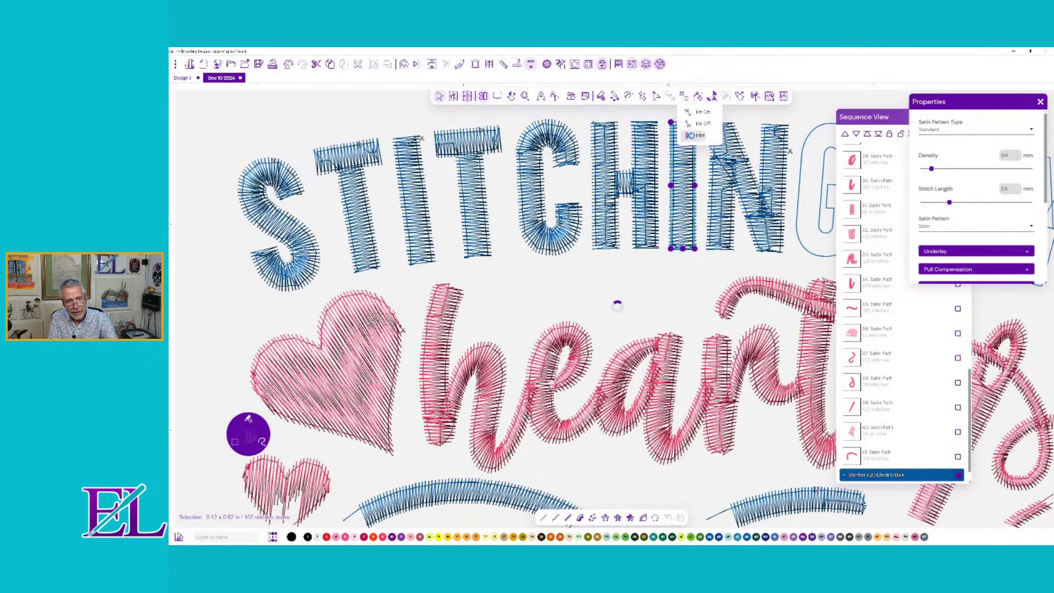
pyautogui.click(692, 136)
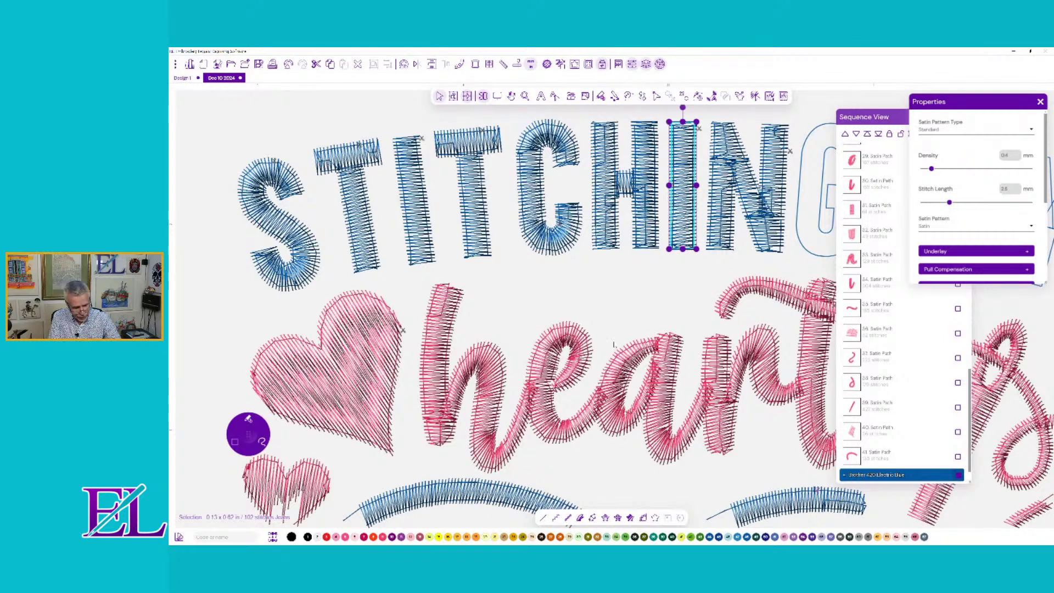
# - Convert the G to satin with angle lines following its curve, starting on the lower arm's right edge and ending near the upper terminal
pyautogui.moveTo(695, 259); pyautogui.dragTo(378, 280)
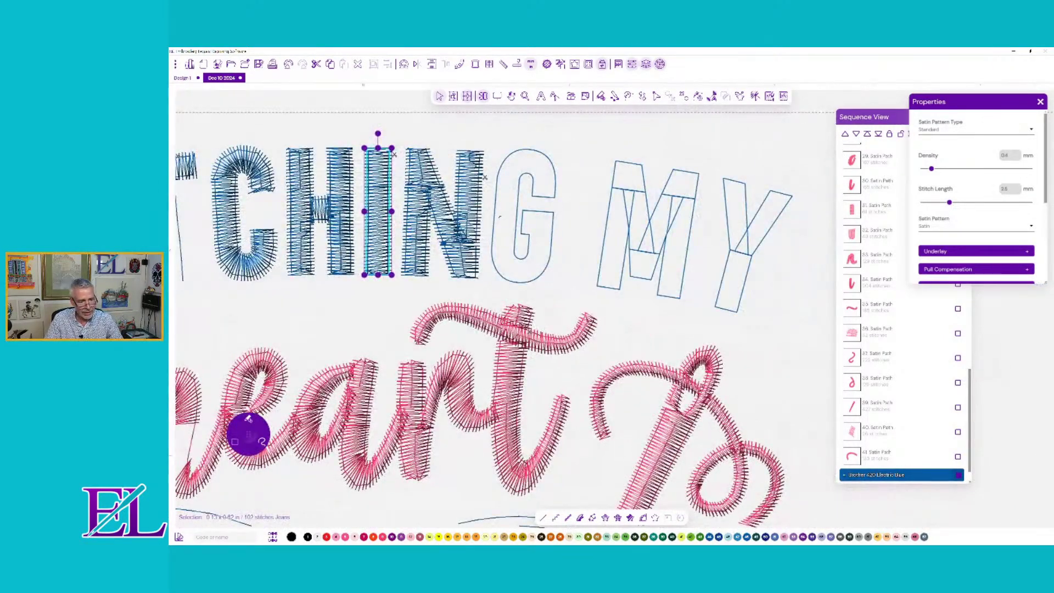
pyautogui.click(502, 178)
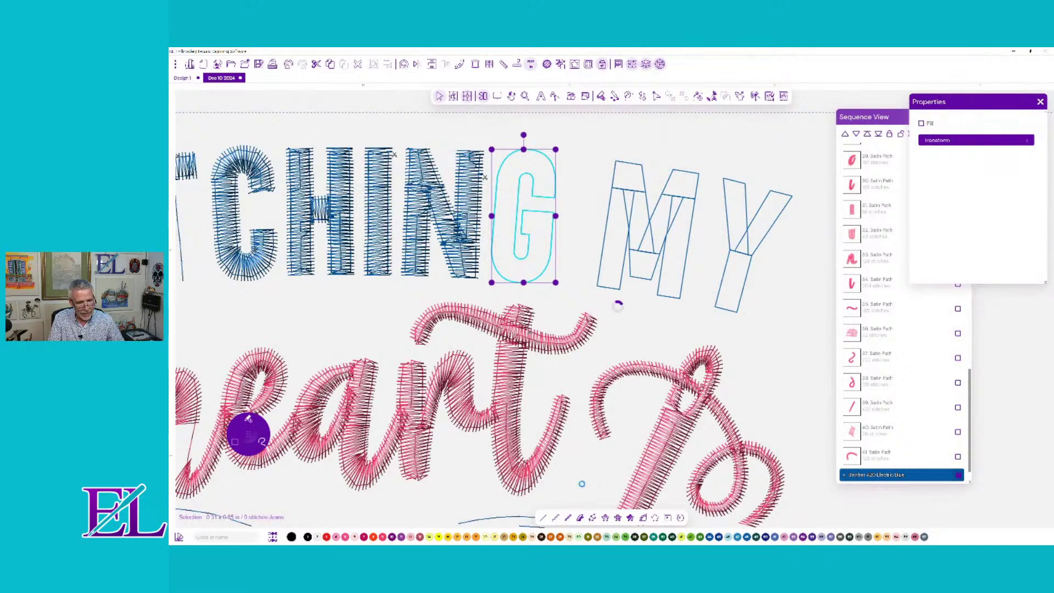
pyautogui.click(656, 96)
pyautogui.click(551, 213)
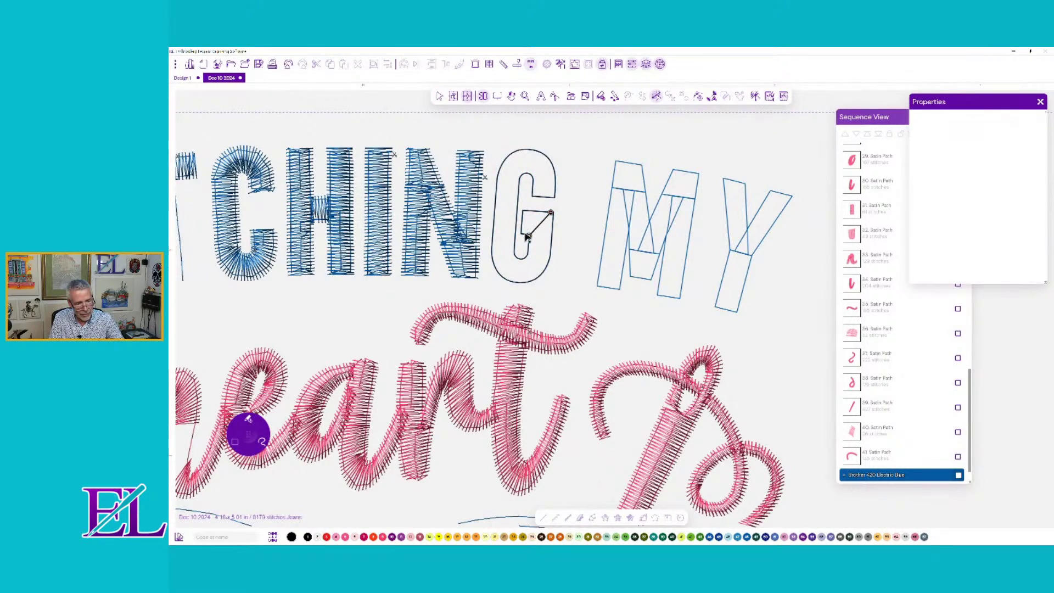
pyautogui.click(526, 211)
pyautogui.click(530, 242)
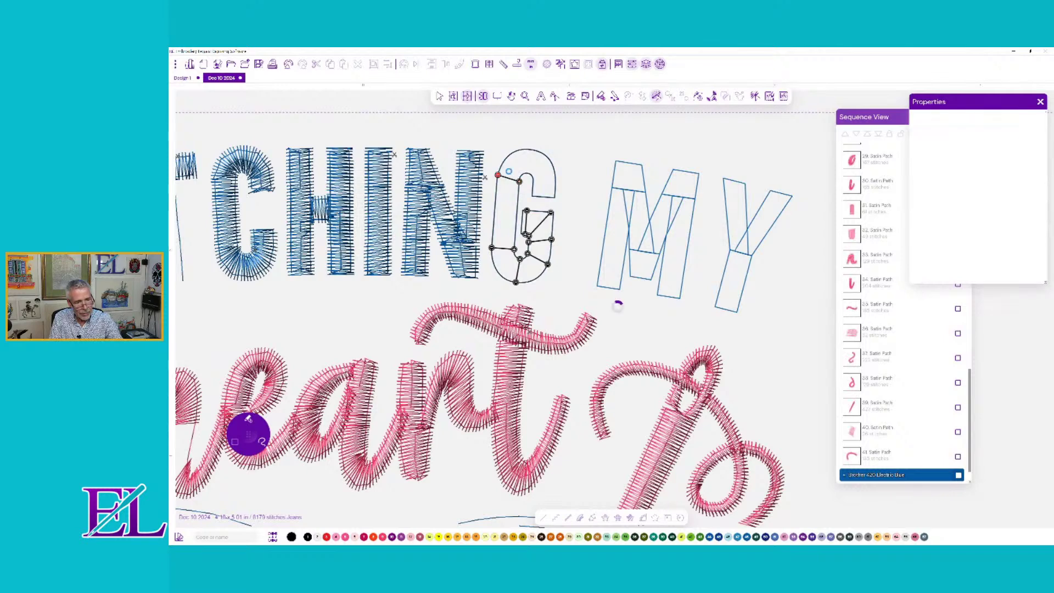
pyautogui.click(529, 150)
pyautogui.click(526, 174)
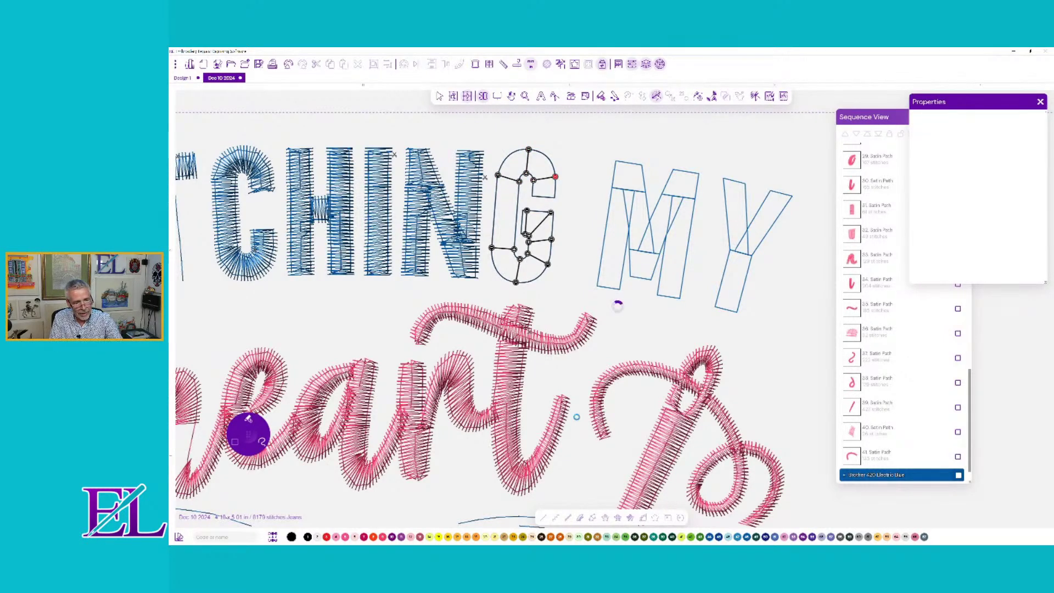
pyautogui.press('Return')
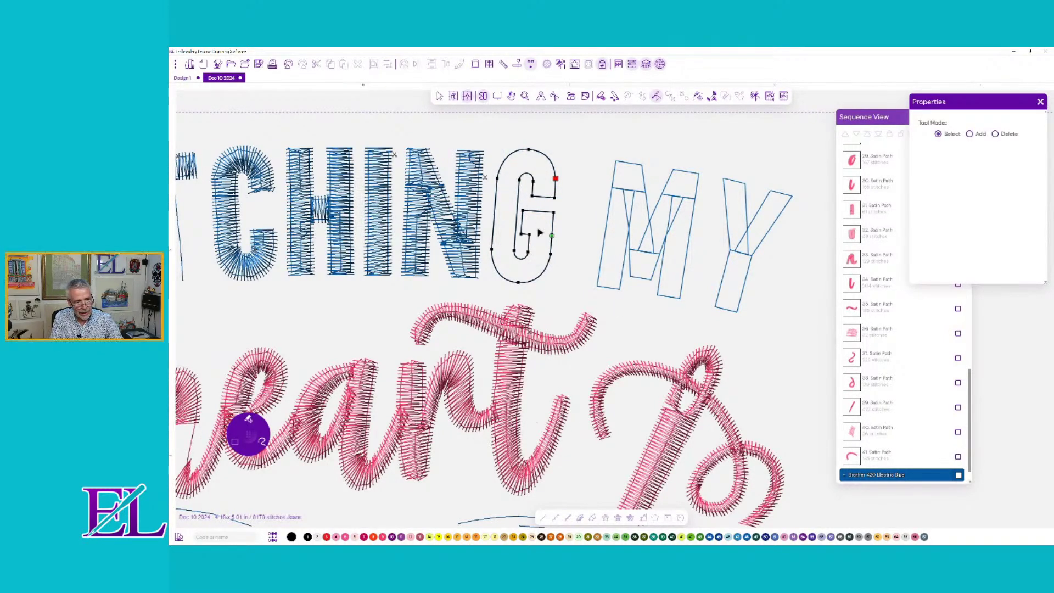
pyautogui.press('Escape')
# - Convert the lower part of the M's first leg to satin with crosswise angle lines, starting on its left edge facing the G
pyautogui.click(605, 252)
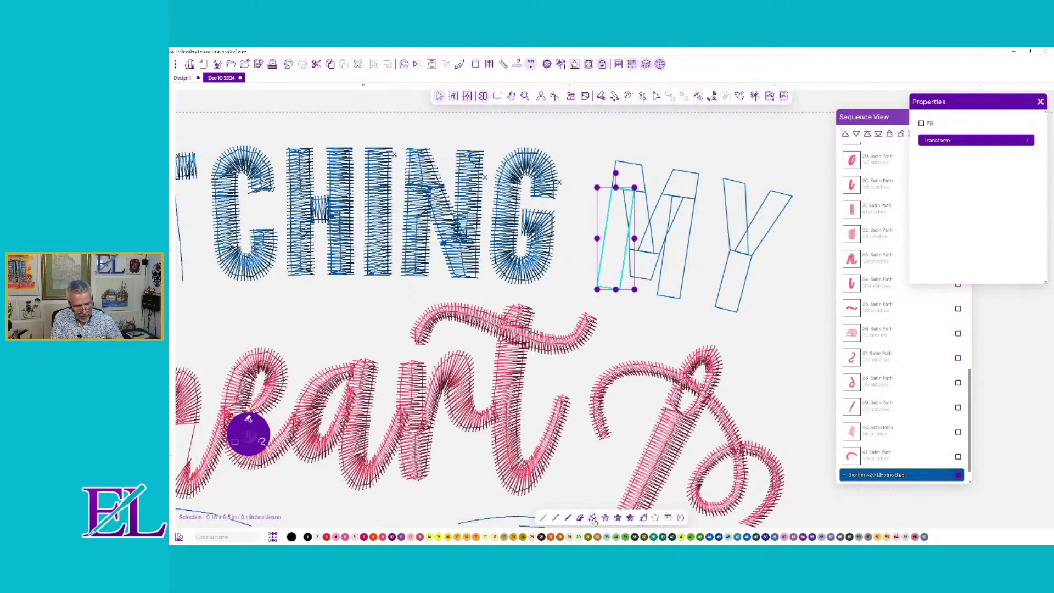
pyautogui.rightClick(617, 306)
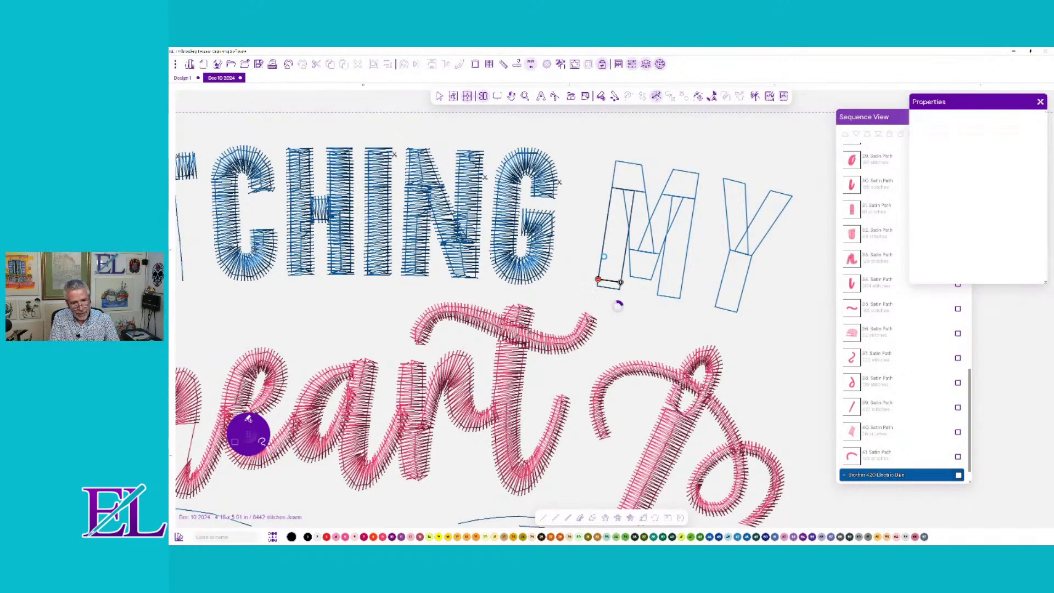
pyautogui.rightClick(617, 306)
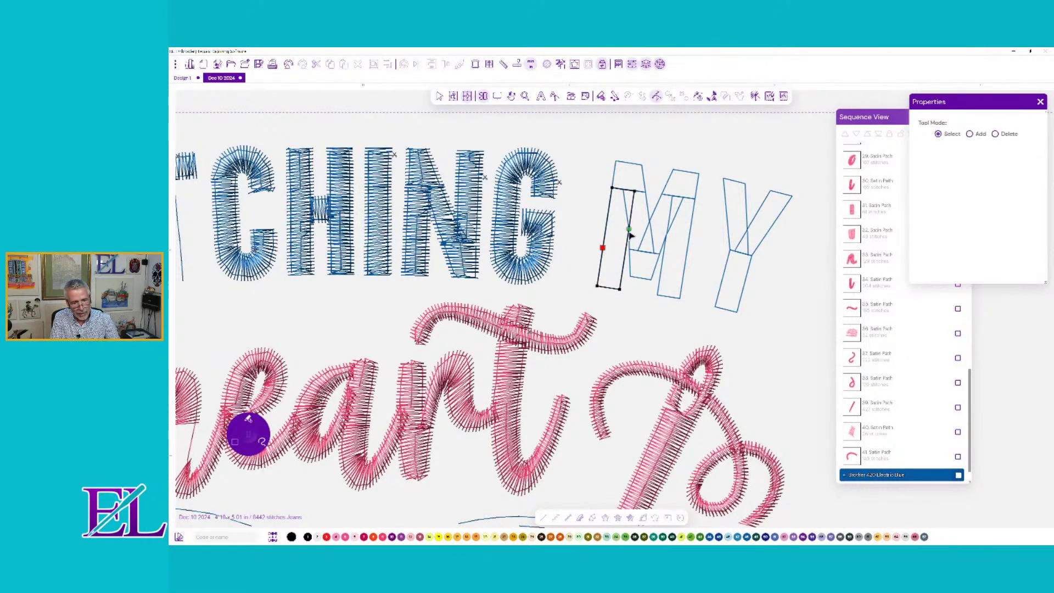
pyautogui.press('Return')
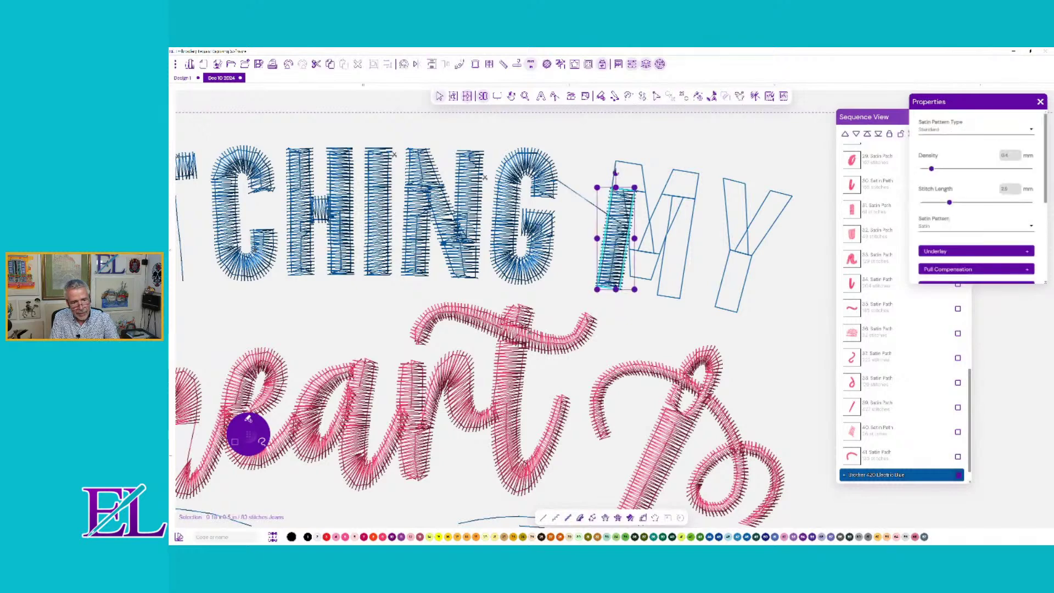
# - Convert the top section of the M's first leg to satin, starting at its lower-left corner and ending high on its right edge
pyautogui.click(620, 174)
pyautogui.click(580, 517)
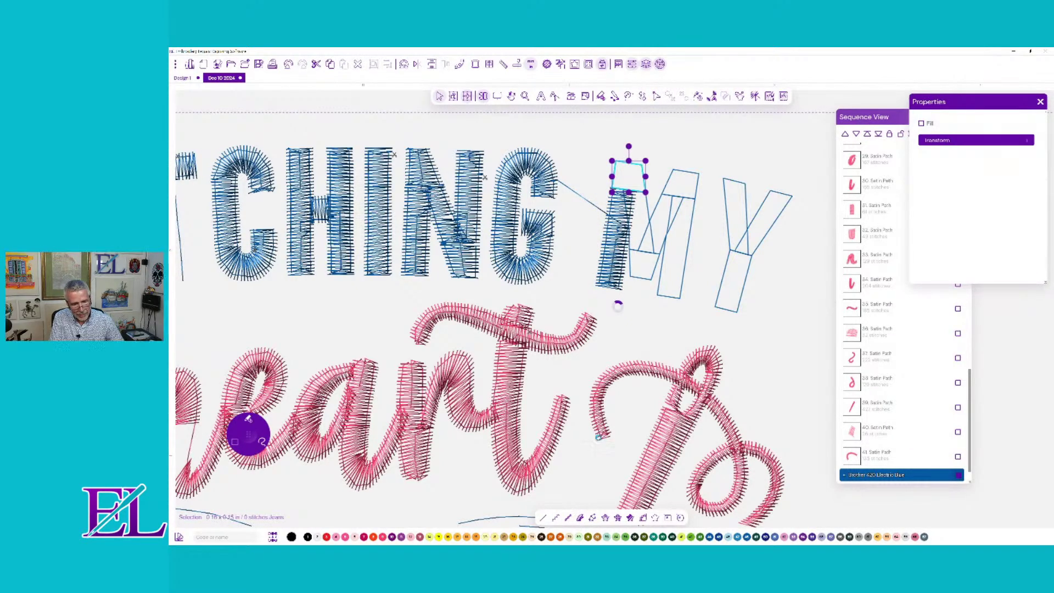
pyautogui.moveTo(615, 170); pyautogui.dragTo(643, 171)
pyautogui.rightClick(643, 172)
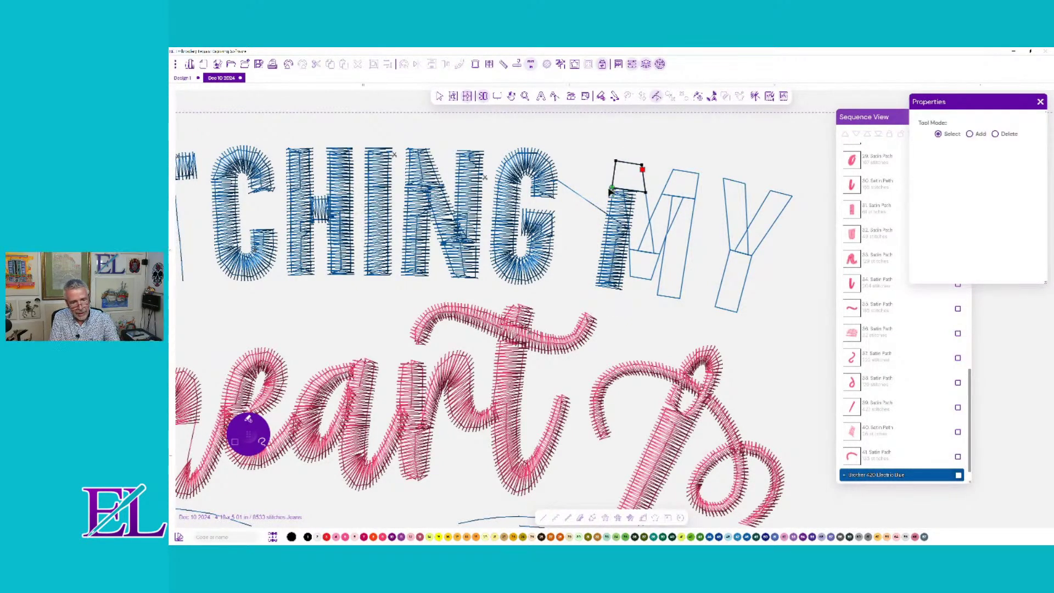
pyautogui.press('Return')
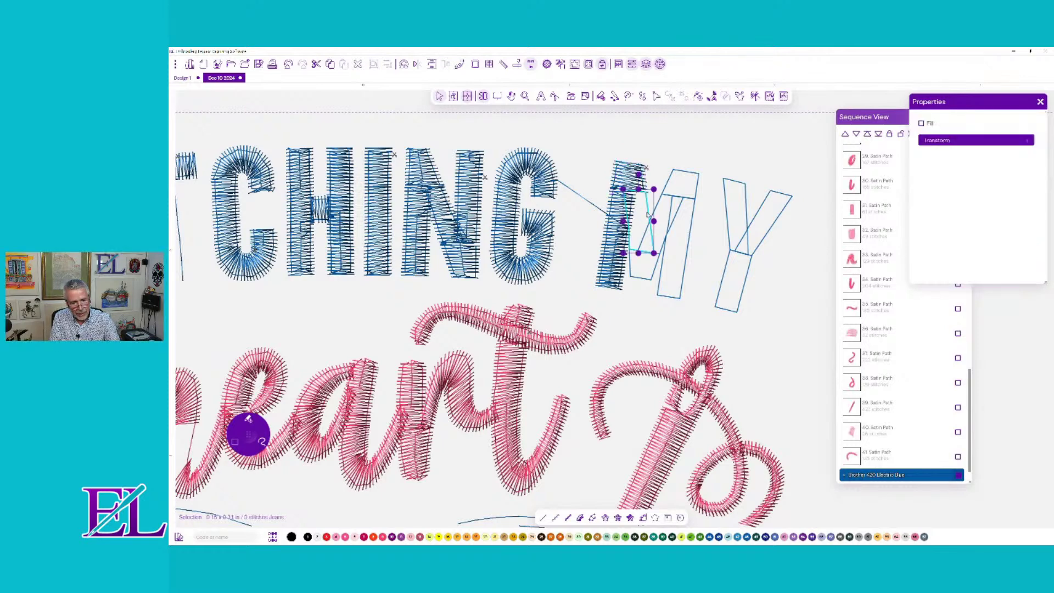
# - Convert the M's first diagonal to satin with crosswise angle lines, starting near its upper-right corner and ending at its lower-left corner
pyautogui.click(580, 517)
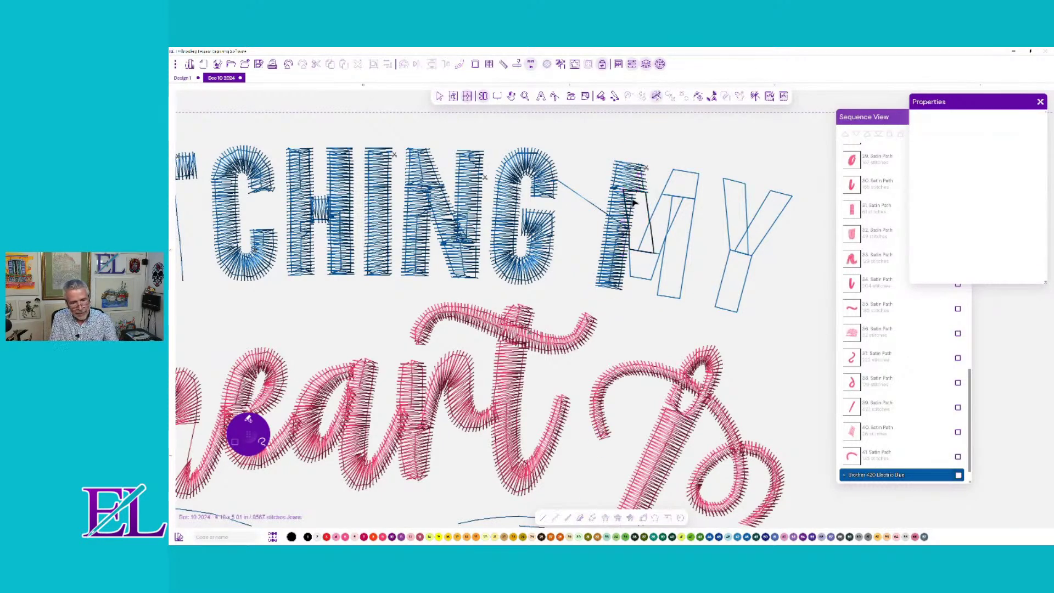
pyautogui.moveTo(624, 198); pyautogui.dragTo(647, 199)
pyautogui.click(630, 239)
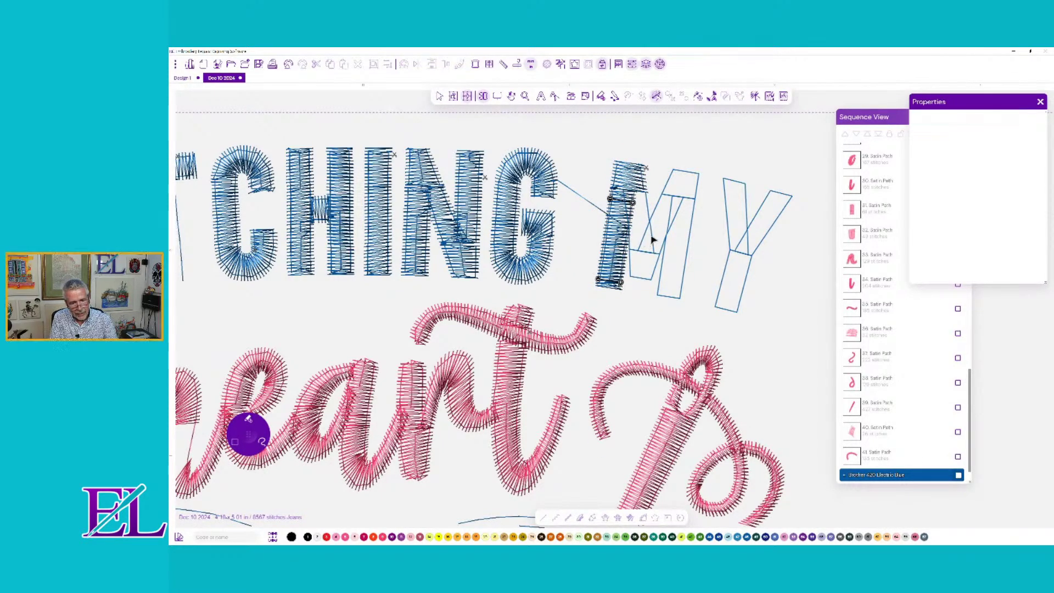
pyautogui.click(653, 243)
pyautogui.press('Return')
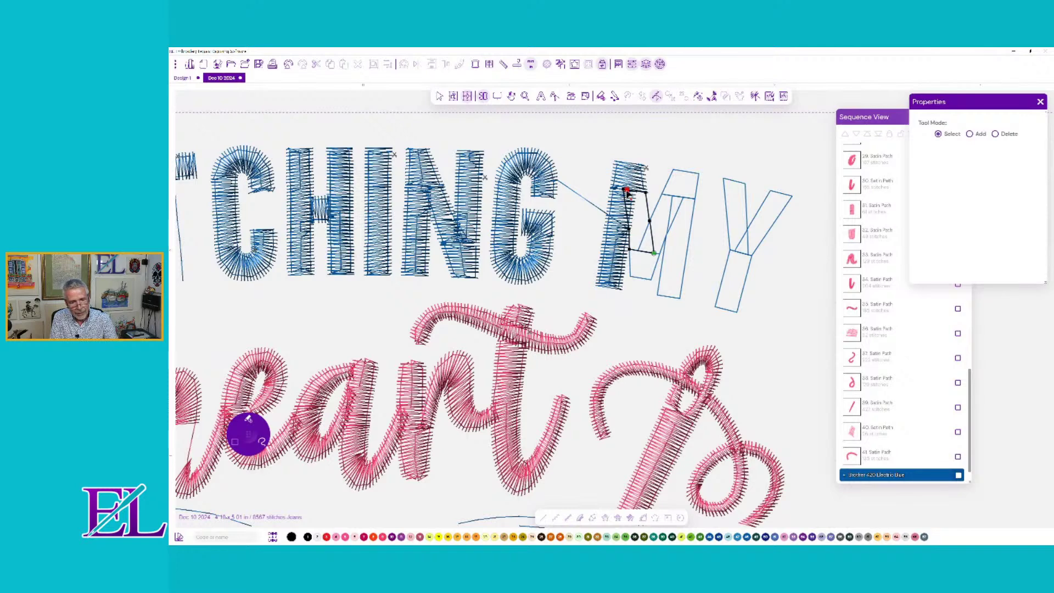
pyautogui.moveTo(625, 191); pyautogui.dragTo(637, 191)
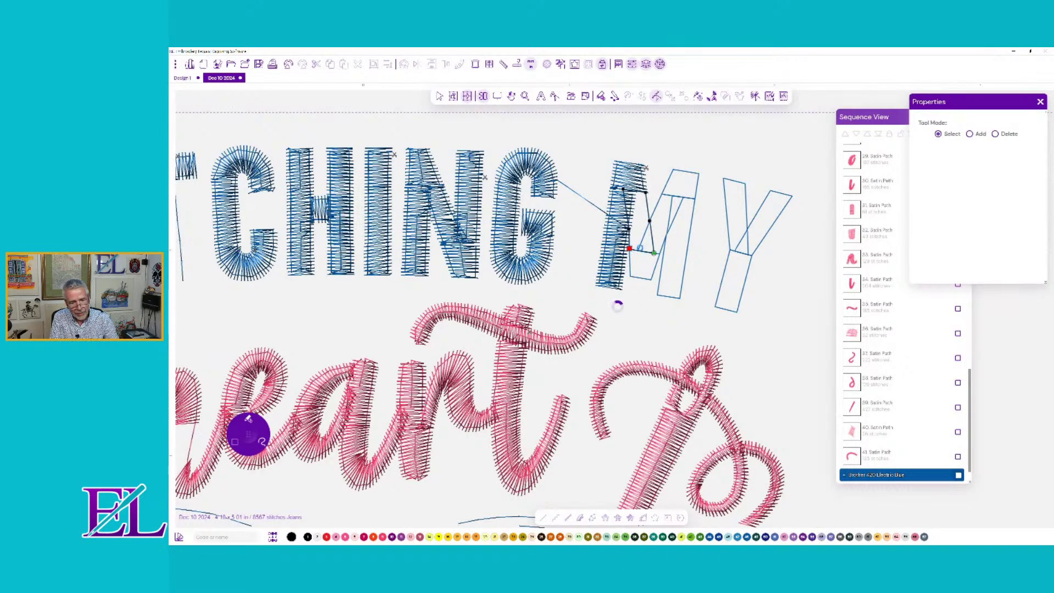
pyautogui.moveTo(654, 253); pyautogui.dragTo(646, 196)
pyautogui.click(624, 231)
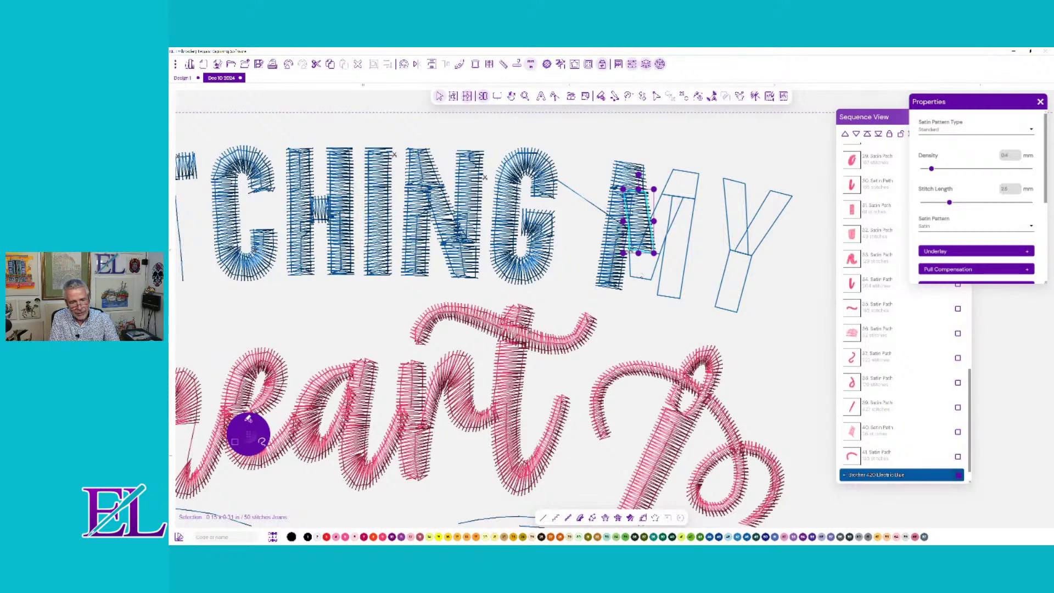
# - Convert the M's bottom centre section, where the two diagonals meet, to satin with crosswise angle lines
pyautogui.click(641, 274)
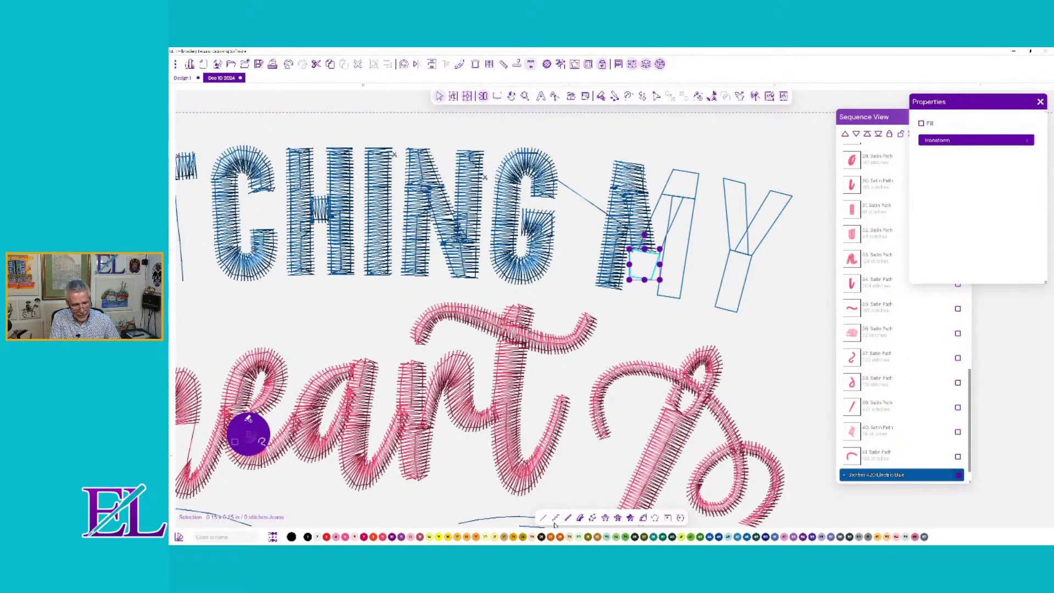
pyautogui.click(580, 517)
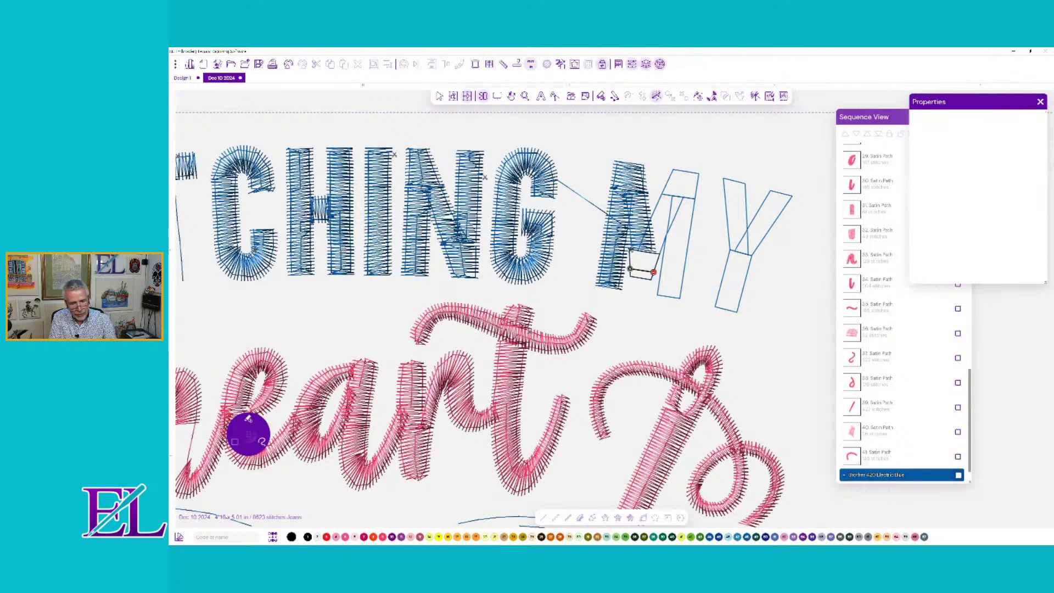
pyautogui.click(603, 251)
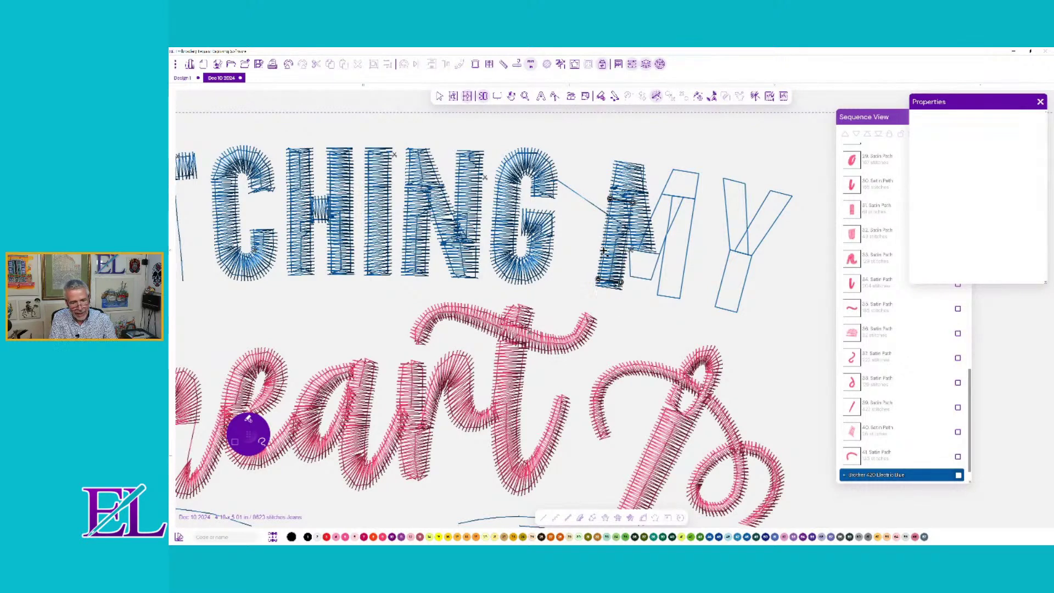
pyautogui.click(634, 269)
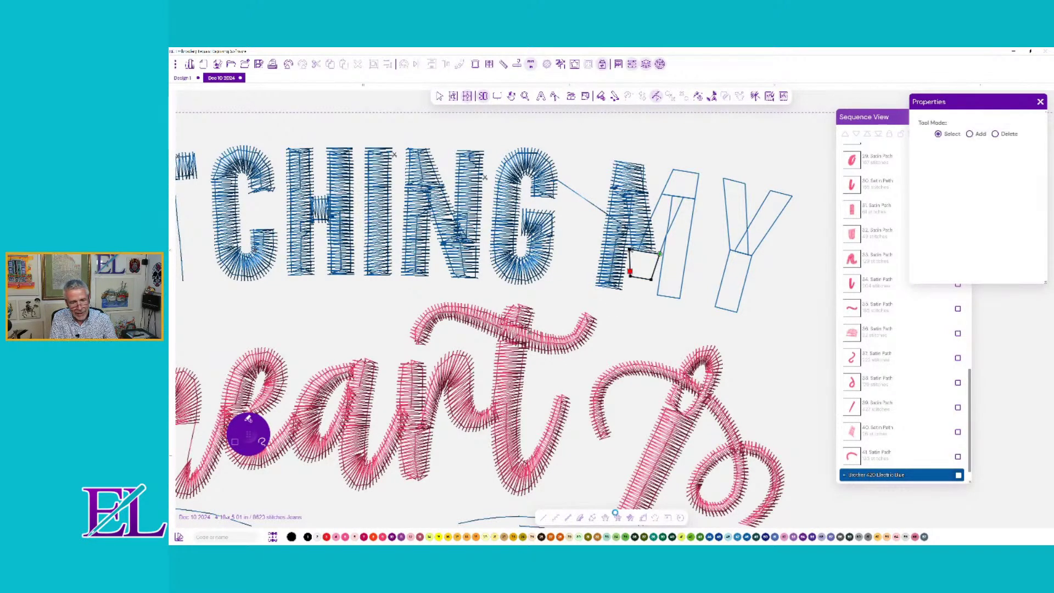
pyautogui.click(637, 254)
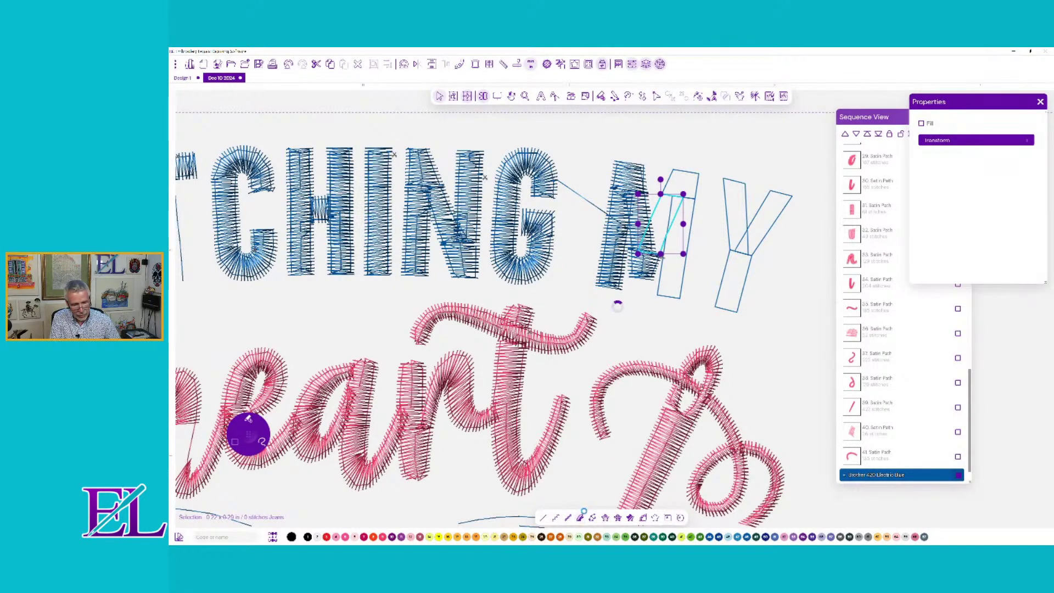
# - Convert the M's second diagonal to satin with crosswise angle lines, starting at its lower-right corner and ending at its upper-left corner
pyautogui.click(580, 519)
pyautogui.click(681, 206)
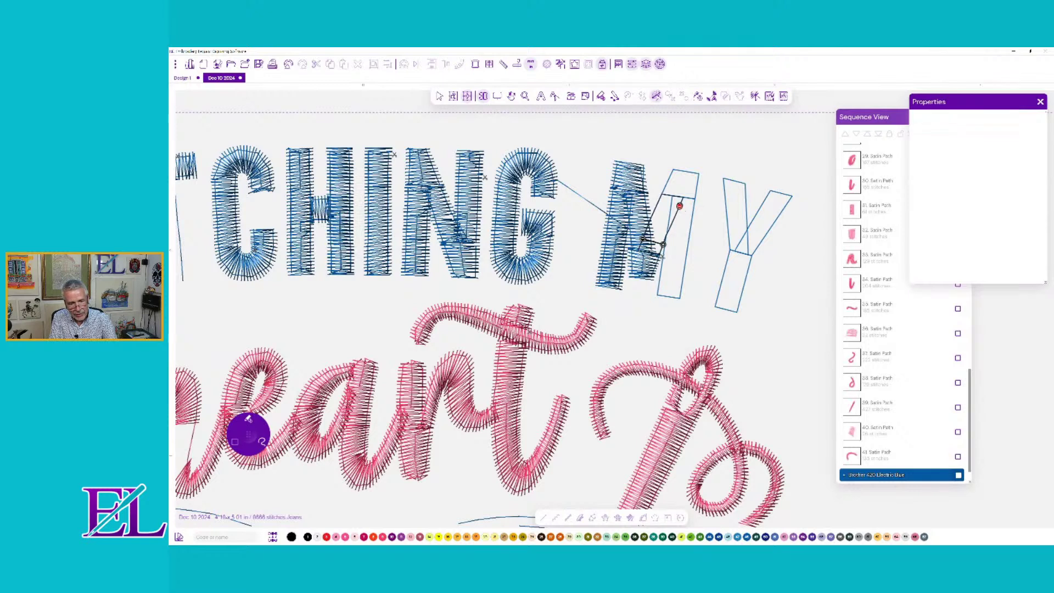
pyautogui.click(658, 201)
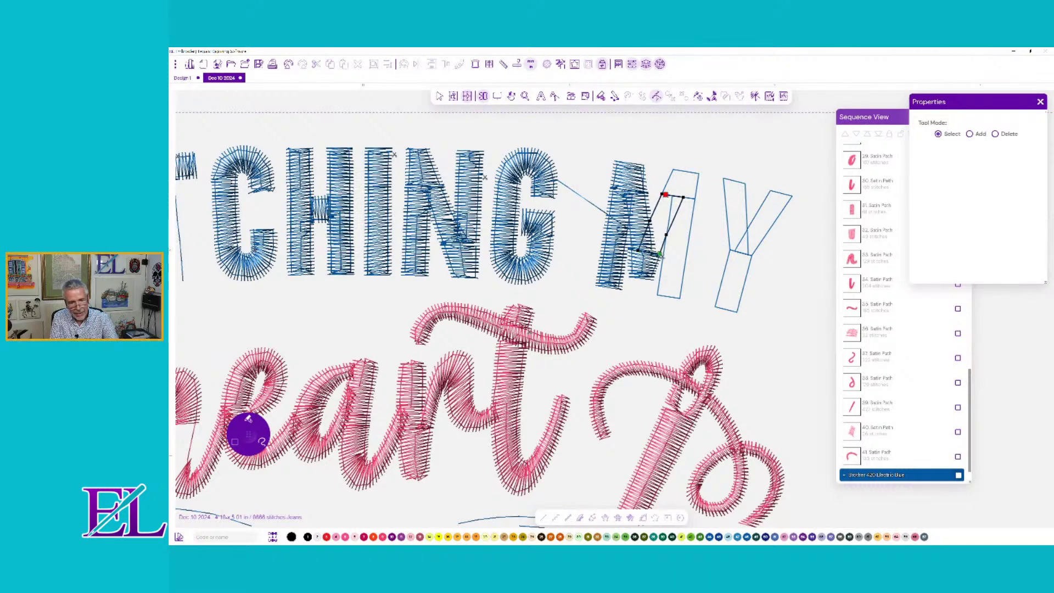
pyautogui.press('Return')
# - Convert the top section of the M's last leg to satin, starting at its lower-left corner and ending at its lower-right corner
pyautogui.click(671, 179)
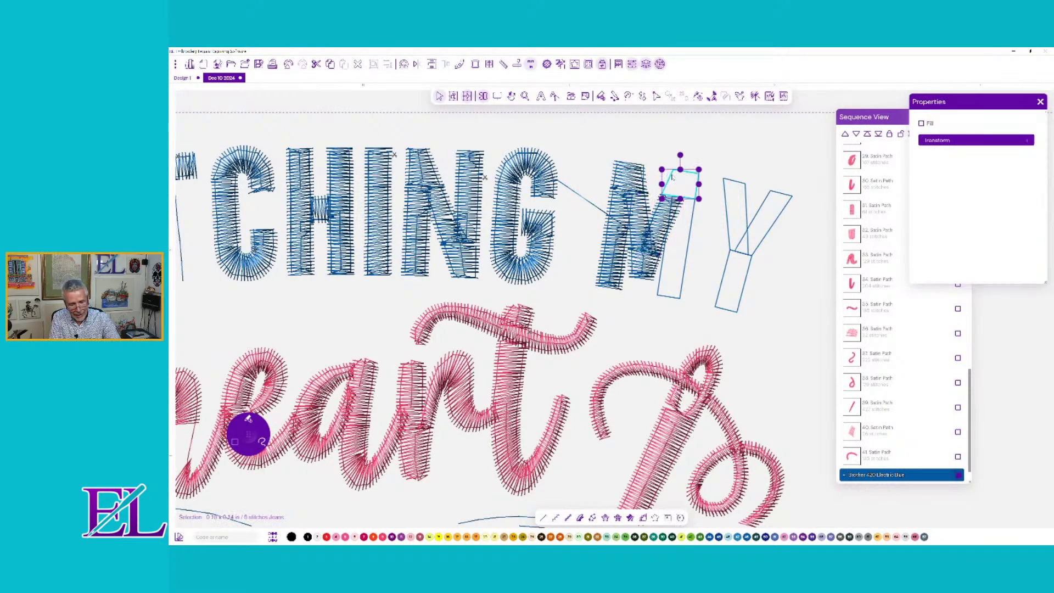
pyautogui.moveTo(699, 179)
pyautogui.mouseDown()
pyautogui.moveTo(671, 174)
pyautogui.moveTo(663, 187)
pyautogui.moveTo(696, 198)
pyautogui.mouseUp()
pyautogui.press('h')
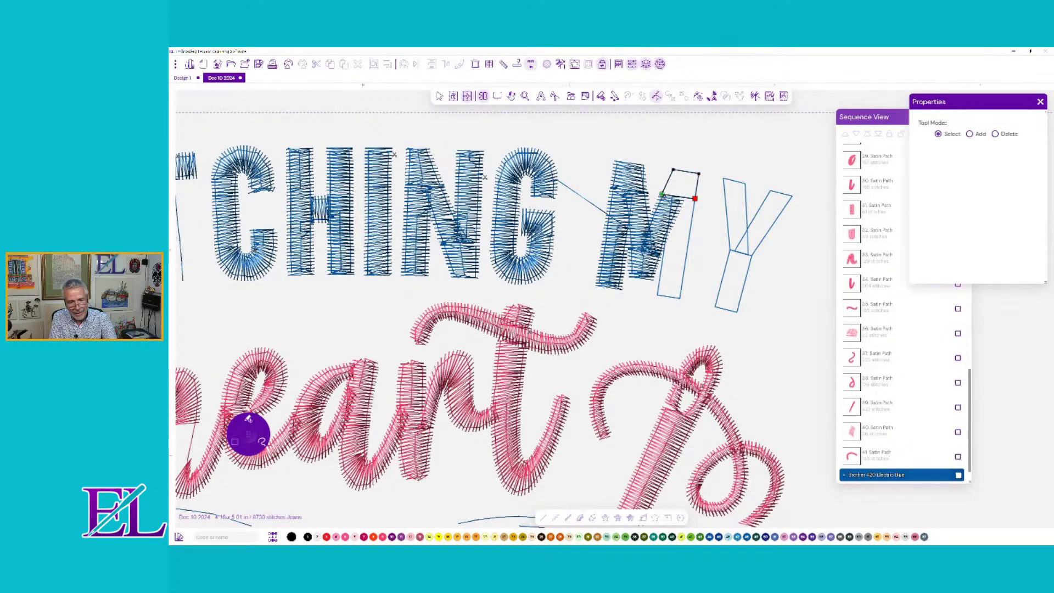
pyautogui.rightClick(617, 306)
# - Convert the M's last leg to satin with crosswise angle lines, starting partway down its left edge and ending low on its right edge
pyautogui.click(685, 261)
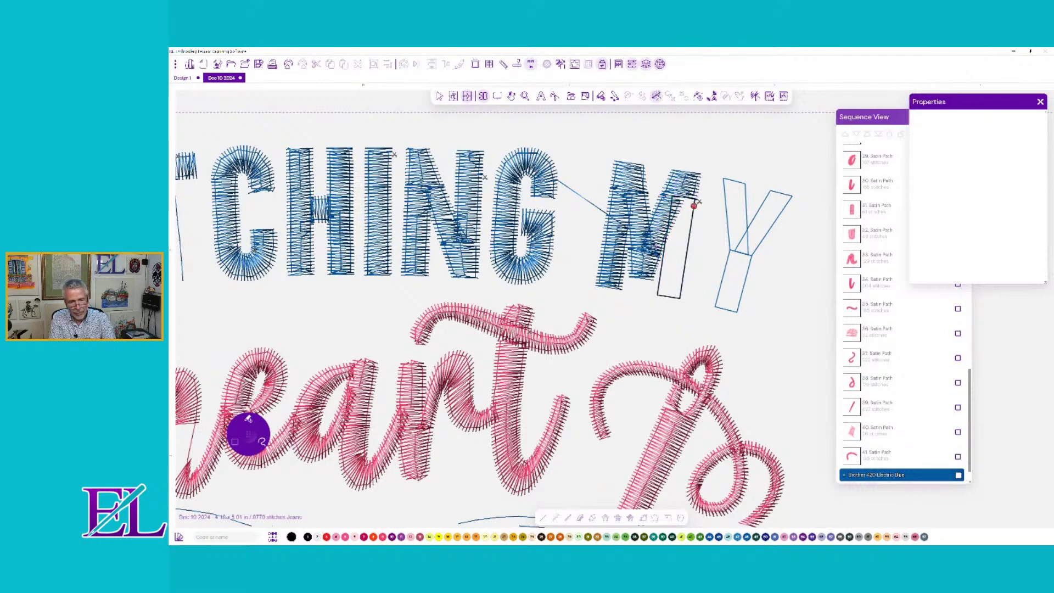
pyautogui.click(695, 206)
pyautogui.click(671, 204)
pyautogui.click(683, 289)
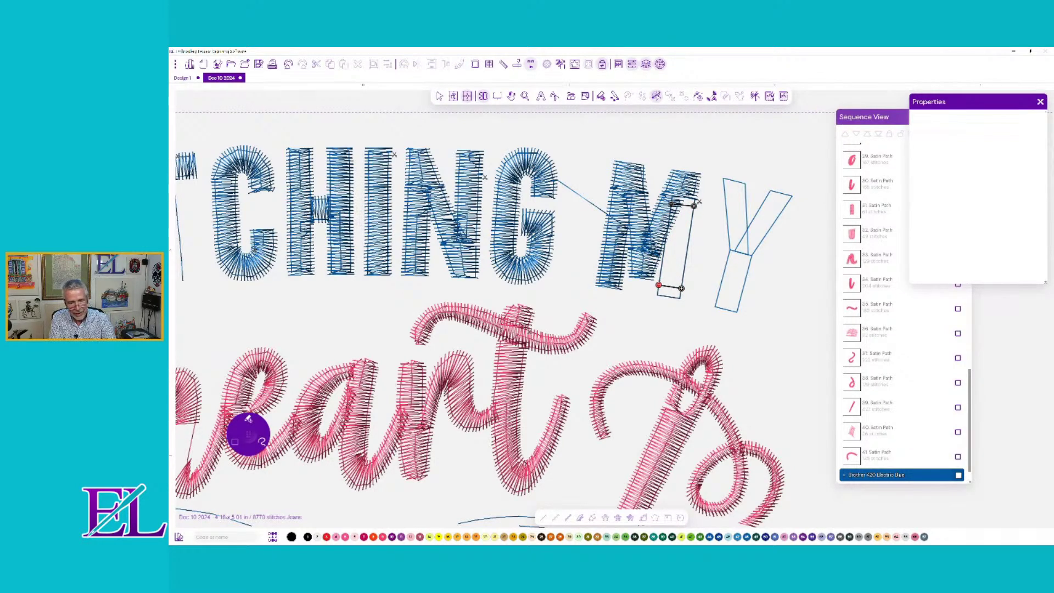
pyautogui.click(694, 203)
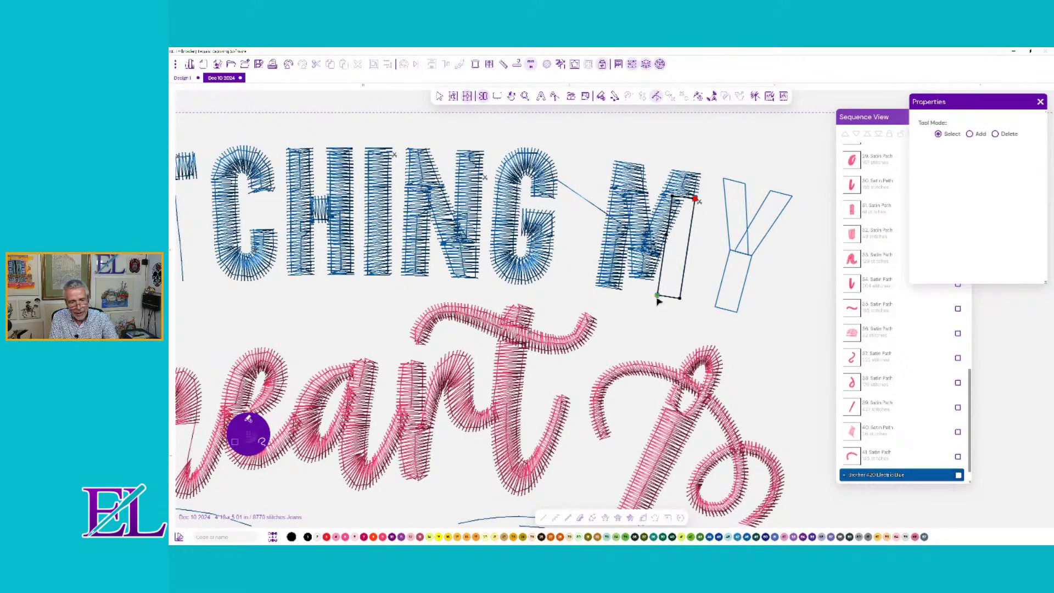
pyautogui.moveTo(658, 296); pyautogui.dragTo(668, 233)
pyautogui.moveTo(695, 199); pyautogui.dragTo(682, 286)
pyautogui.press('Escape')
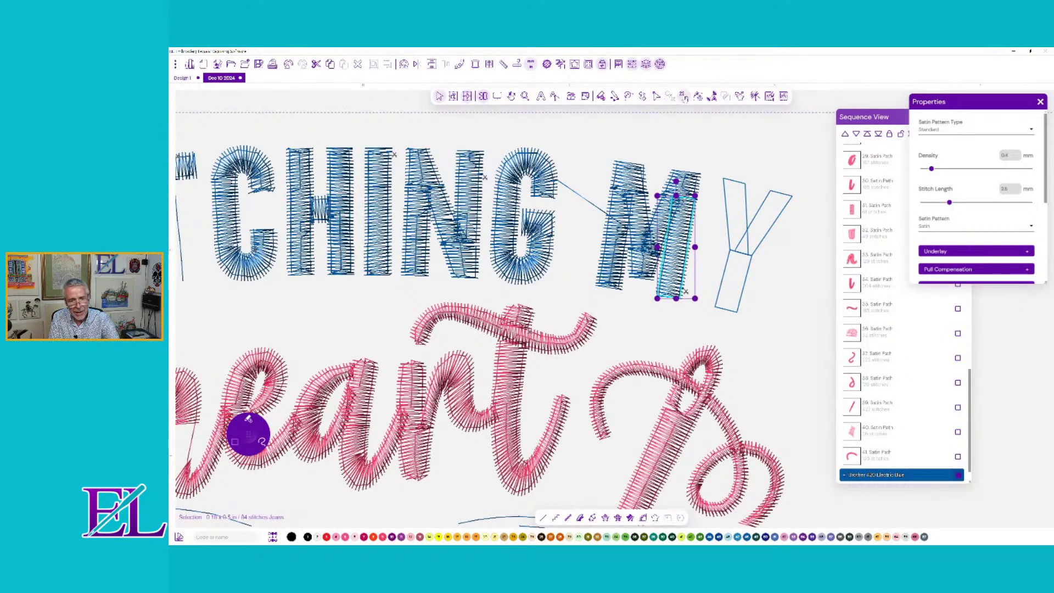
# - Convert the Y's left arm to satin with crosswise angle lines, starting at its lower-left corner and ending at its lower-right corner
pyautogui.click(727, 211)
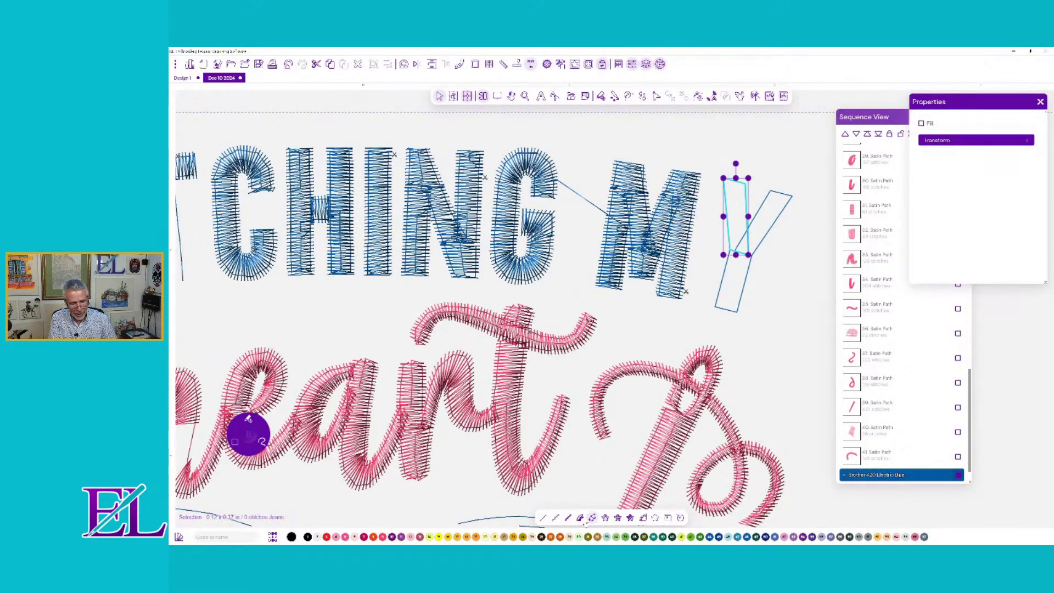
pyautogui.click(580, 518)
pyautogui.moveTo(724, 184); pyautogui.dragTo(746, 190)
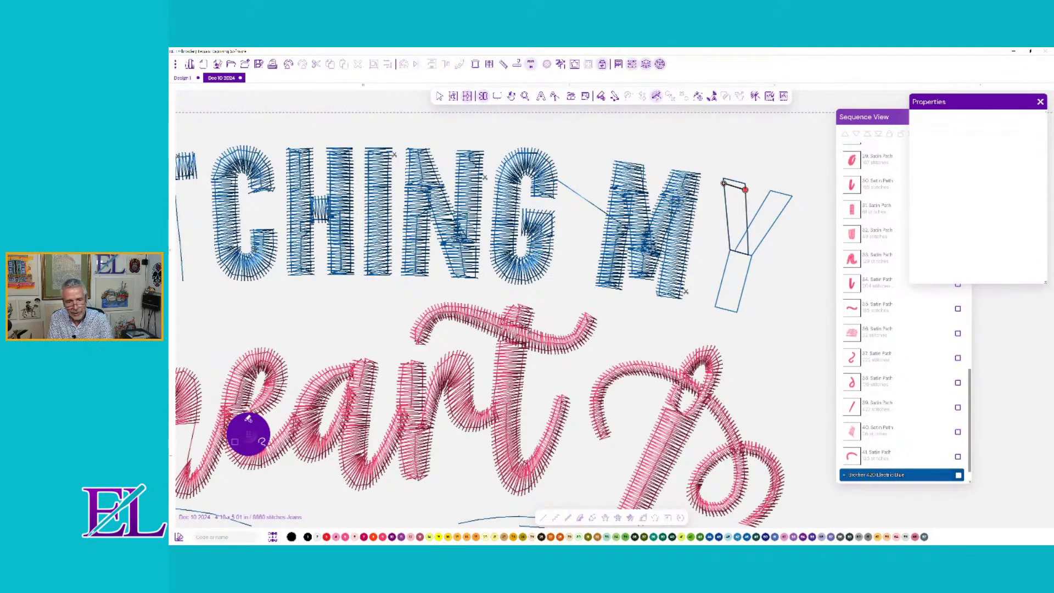
pyautogui.moveTo(728, 236); pyautogui.dragTo(748, 242)
pyautogui.rightClick(748, 241)
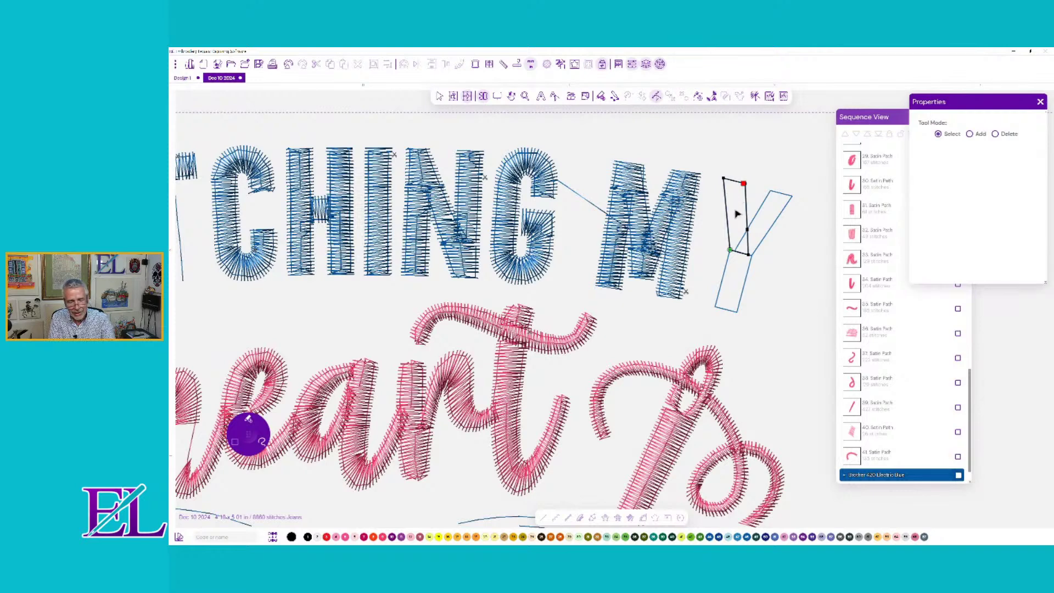
pyautogui.click(748, 254)
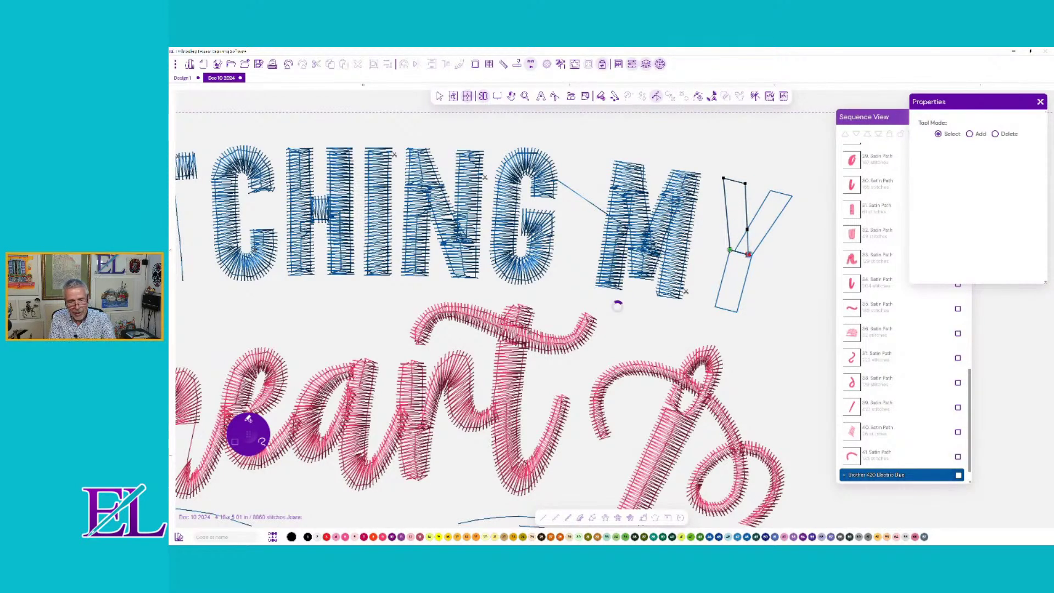
pyautogui.click(580, 518)
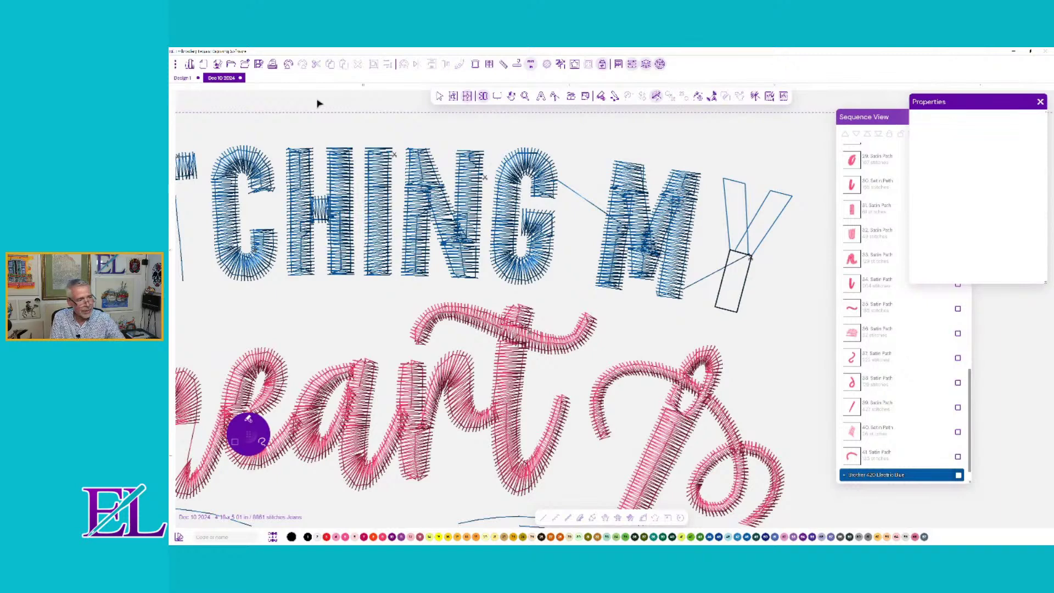
pyautogui.click(288, 64)
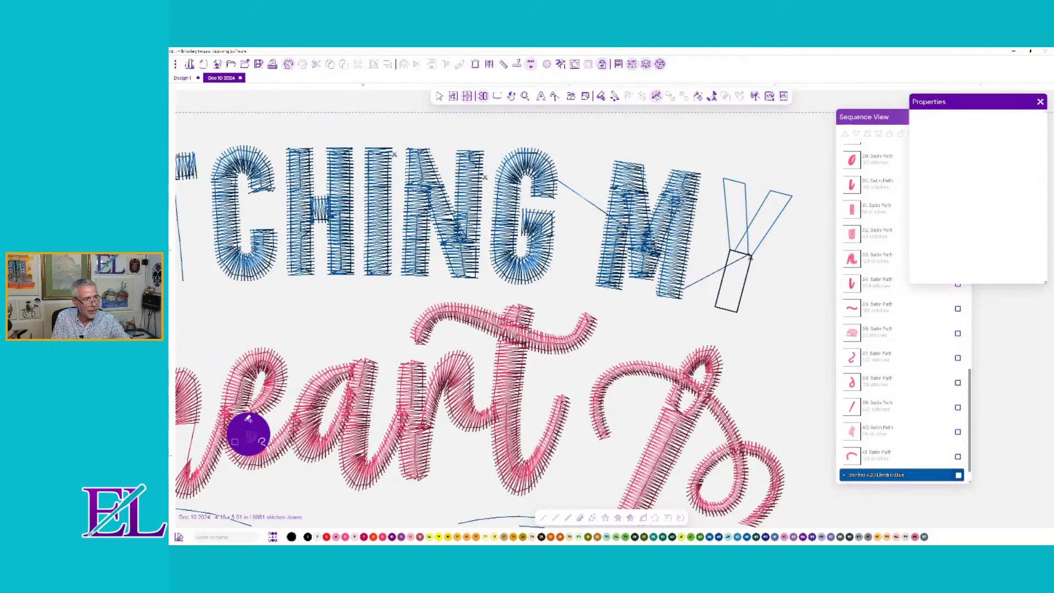
# - Convert the Y's stem to satin with crosswise stitches, starting at its upper-left corner and ending at its upper-right corner
pyautogui.click(721, 299)
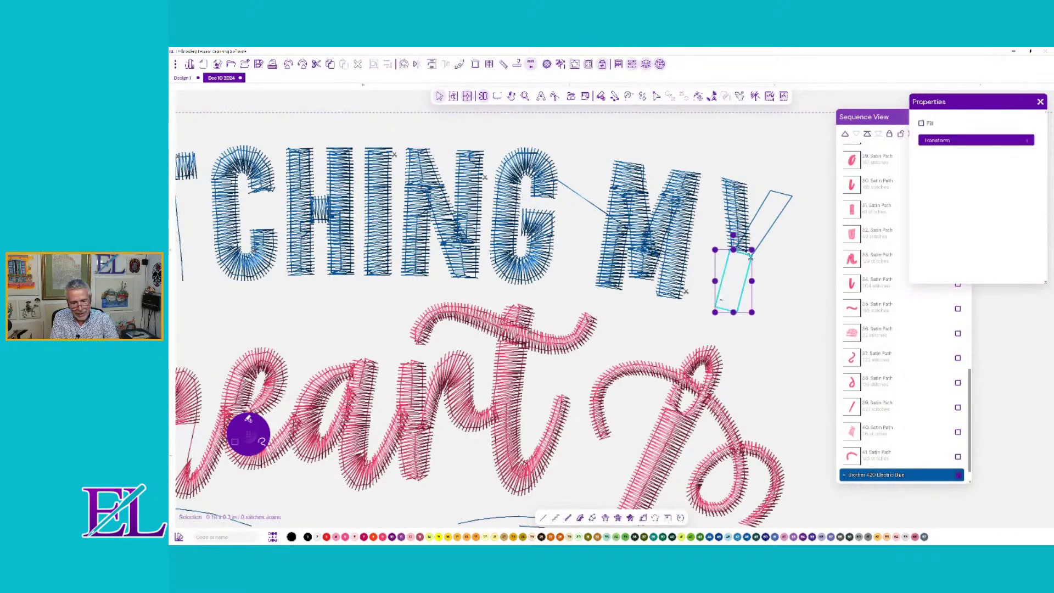
pyautogui.click(592, 518)
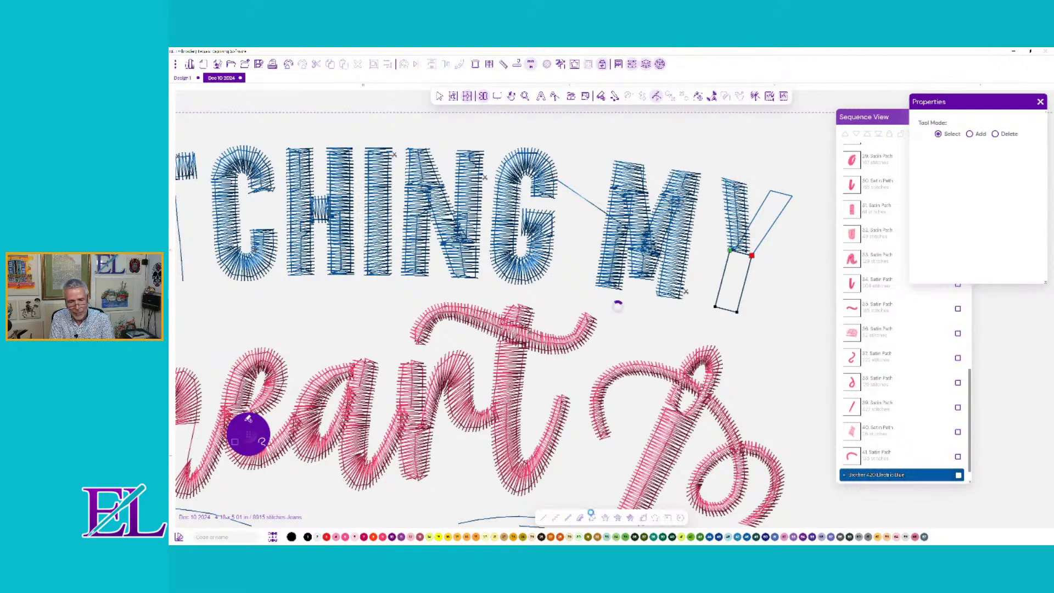
pyautogui.click(592, 518)
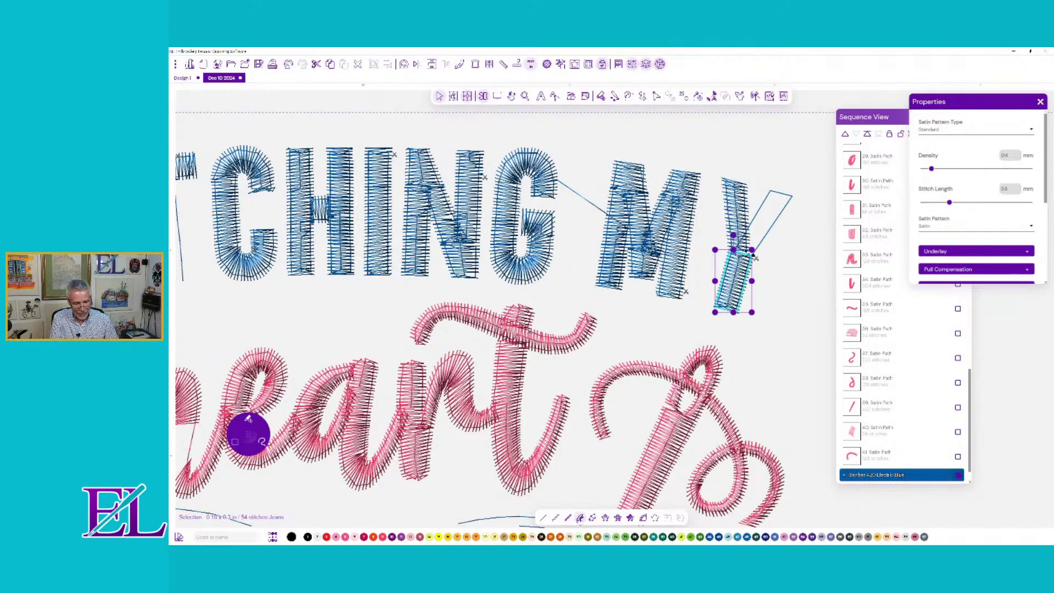
pyautogui.click(581, 518)
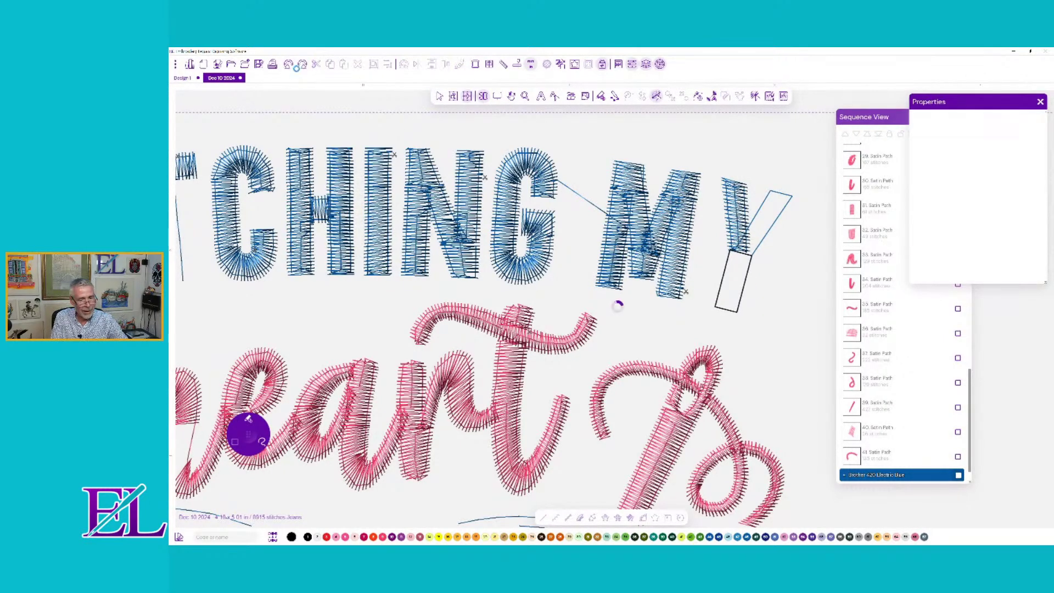
pyautogui.click(289, 64)
# - Convert the Y's right arm to satin with angle lines across both ends, starting at its lower-left corner
pyautogui.click(763, 237)
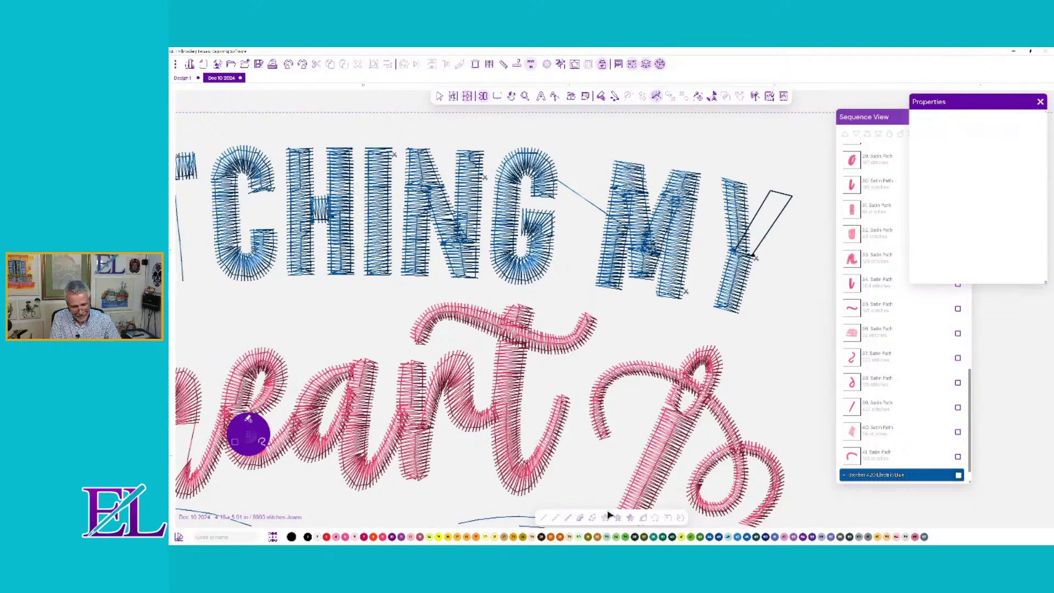
pyautogui.click(440, 97)
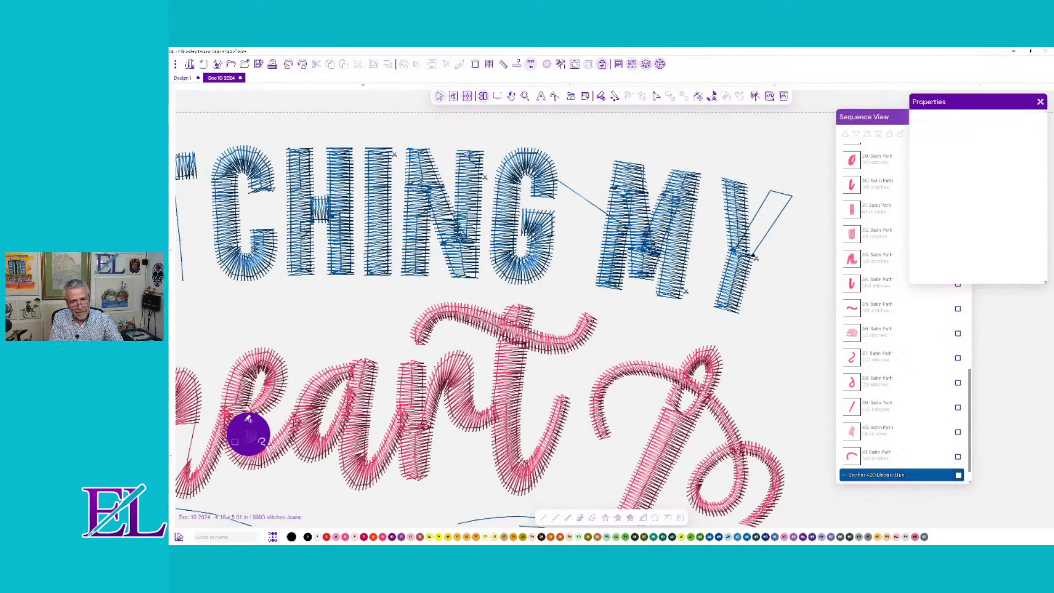
pyautogui.click(580, 520)
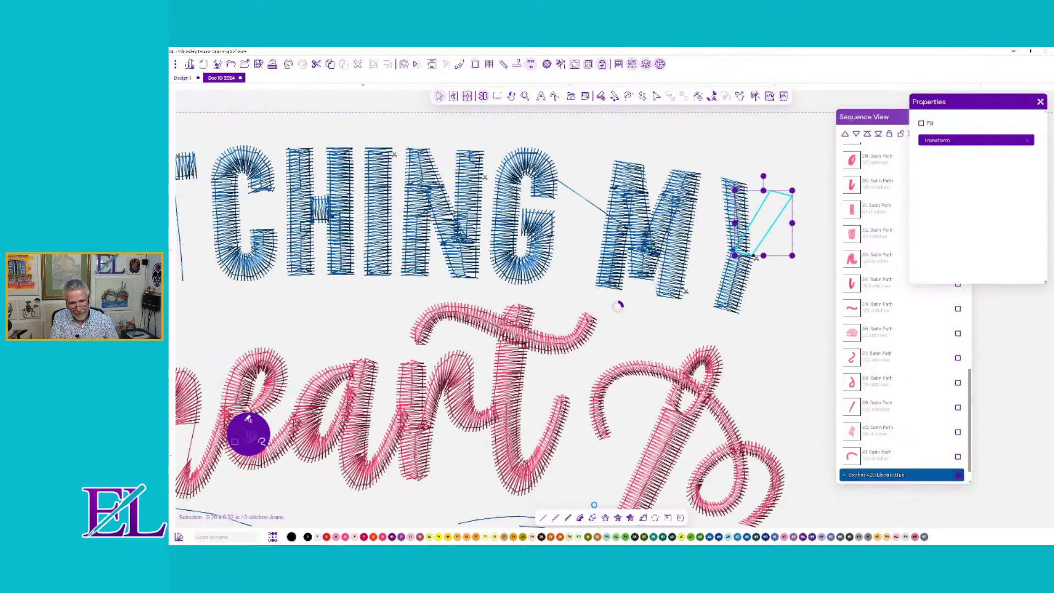
pyautogui.moveTo(757, 248); pyautogui.dragTo(740, 243)
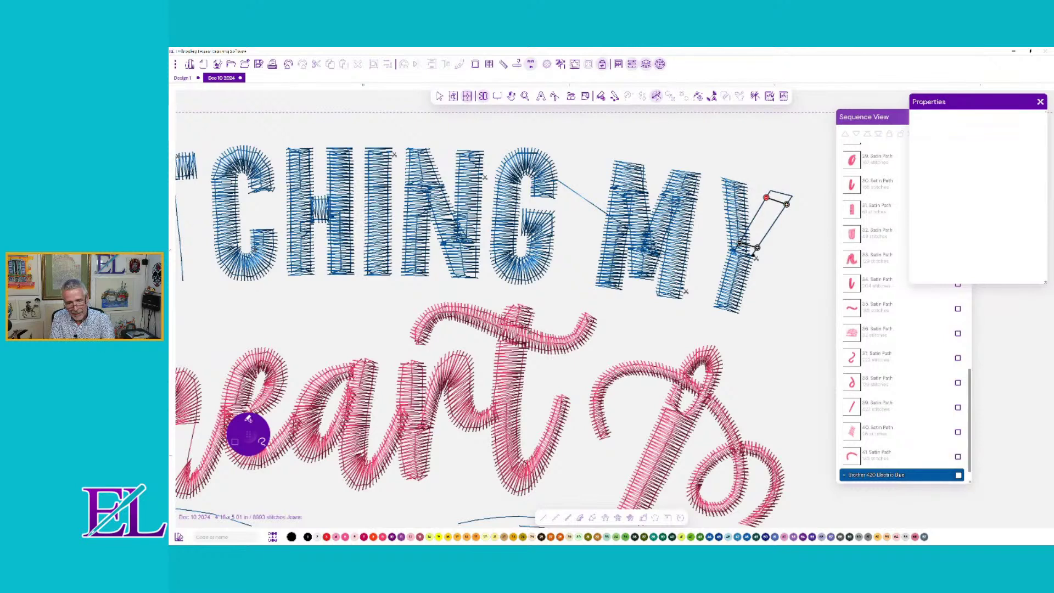
pyautogui.press('Return')
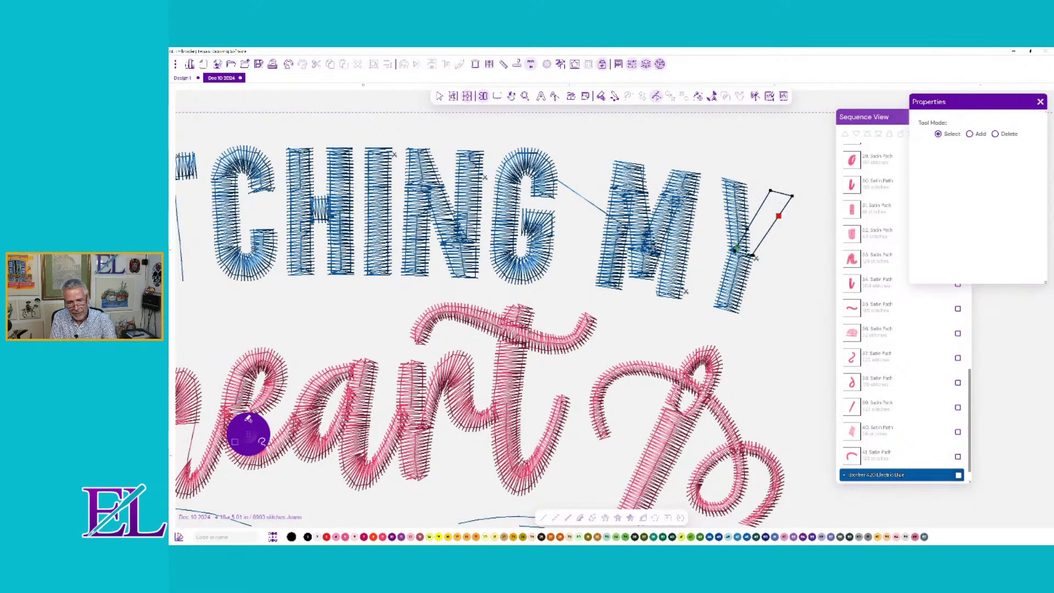
pyautogui.press('Delete')
pyautogui.press('Return')
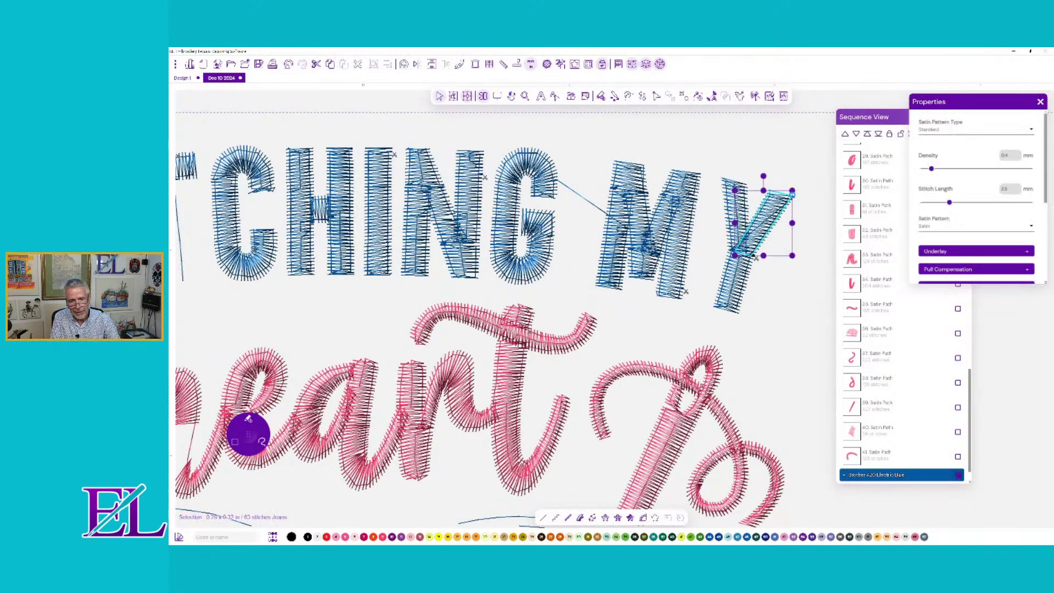
# - Add a trim at the end of the G, before the stitching moves on to the M
pyautogui.click(556, 192)
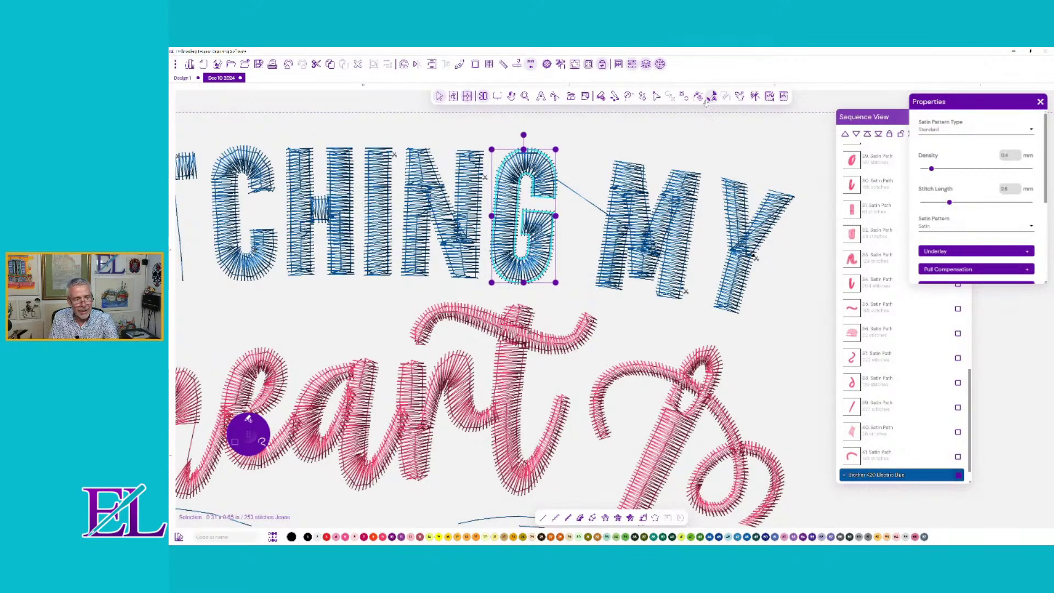
pyautogui.click(684, 97)
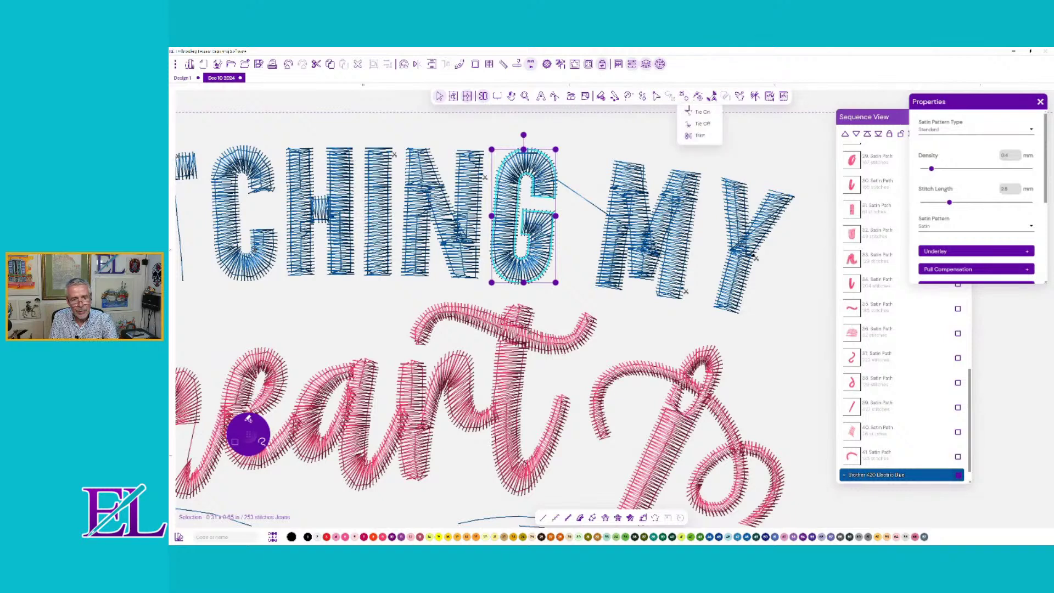
pyautogui.click(694, 135)
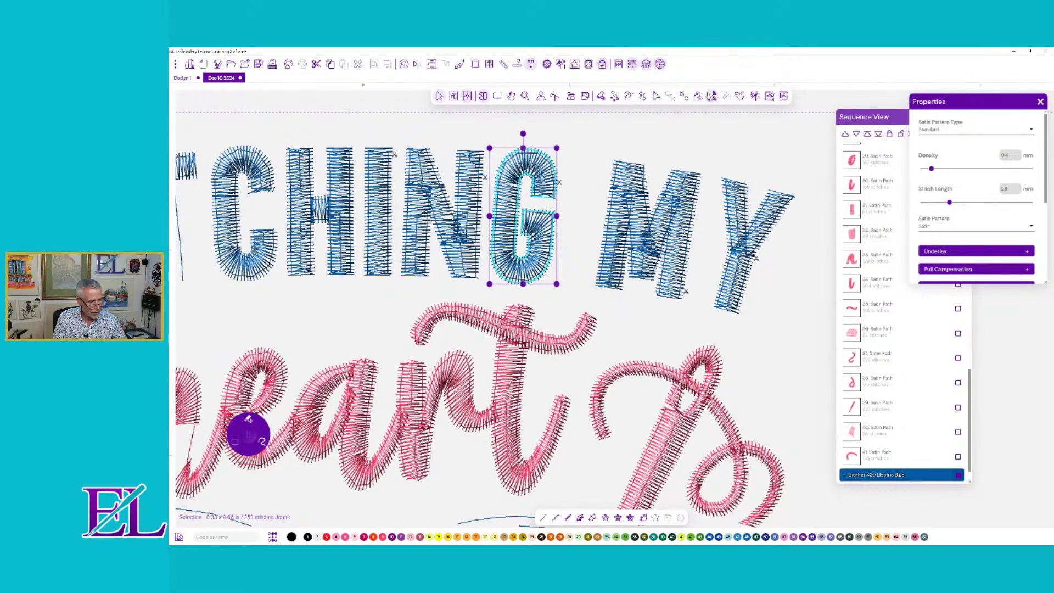
# - Edit the path of the C in STITCHING and pull its outline's bottom node straight down
pyautogui.click(249, 279)
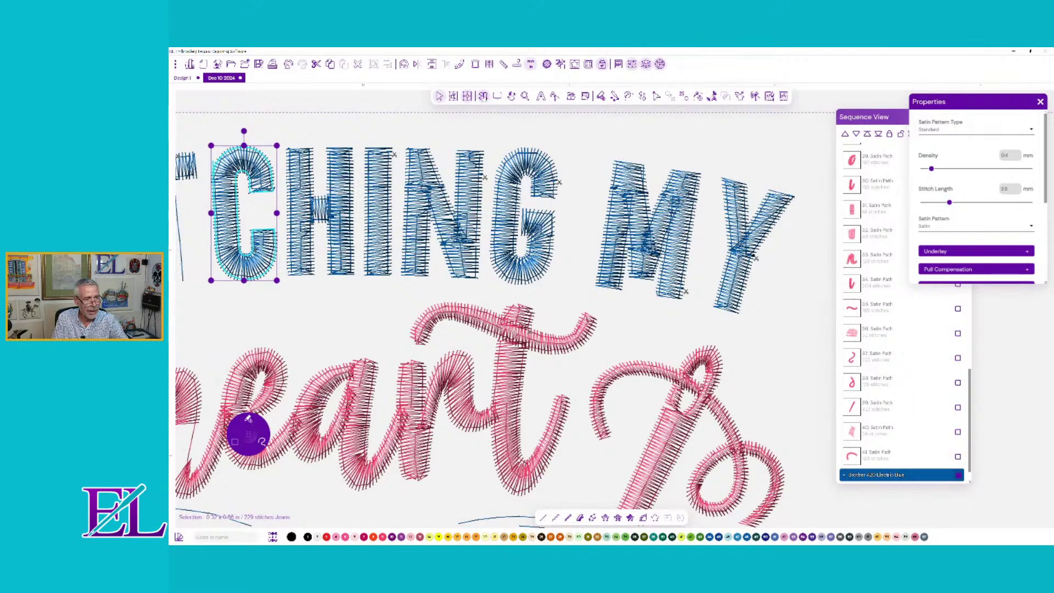
pyautogui.click(483, 96)
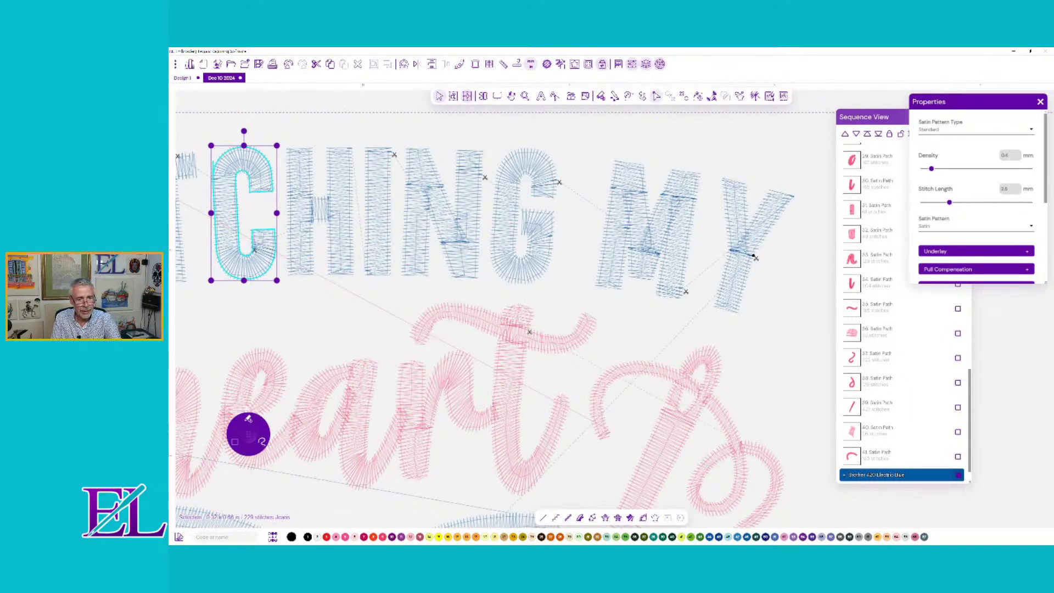
pyautogui.click(656, 97)
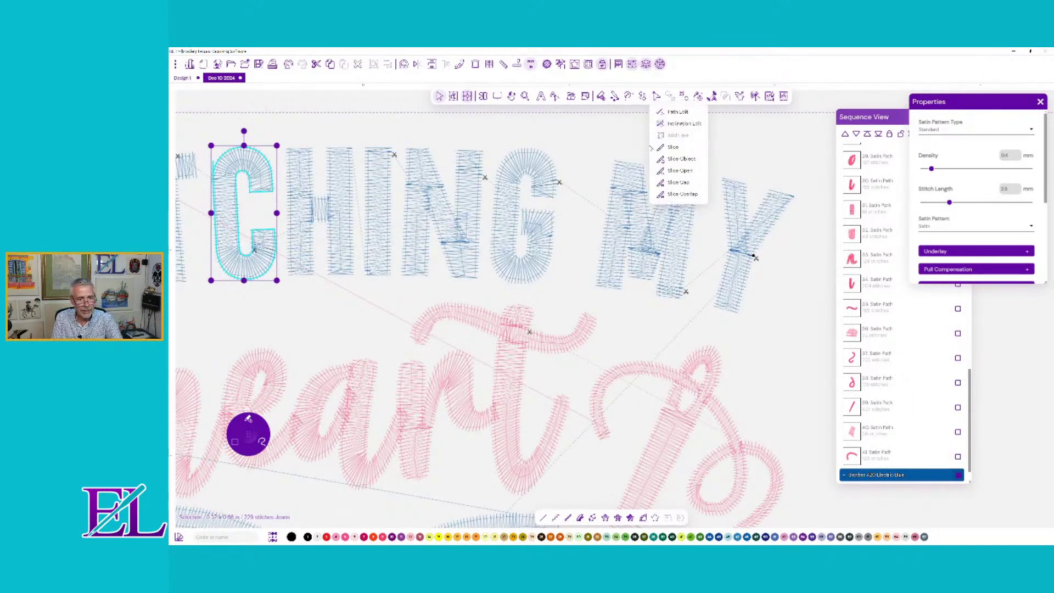
pyautogui.click(676, 112)
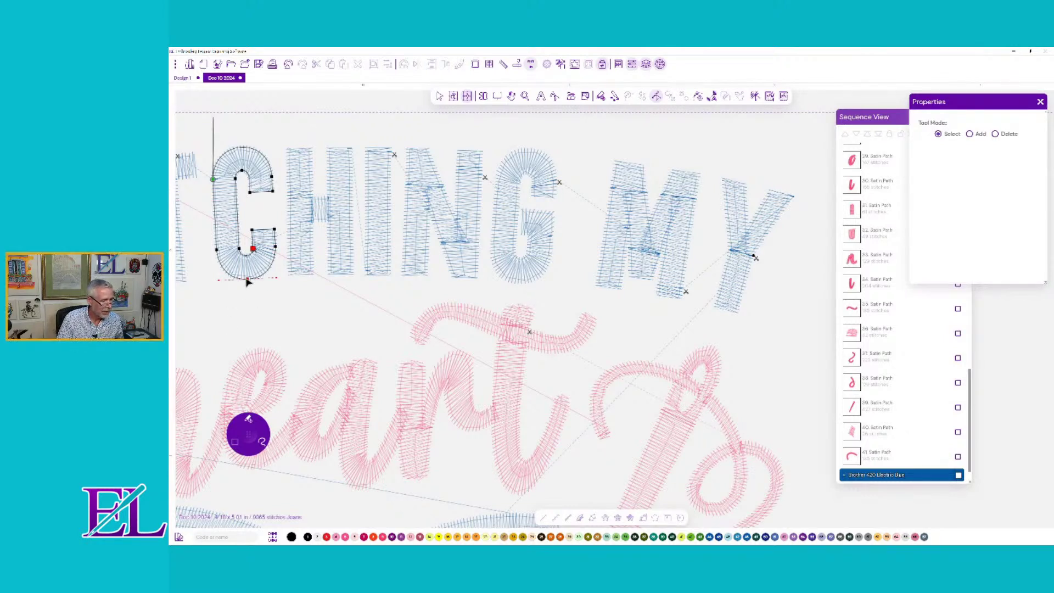
pyautogui.moveTo(247, 280); pyautogui.dragTo(249, 304)
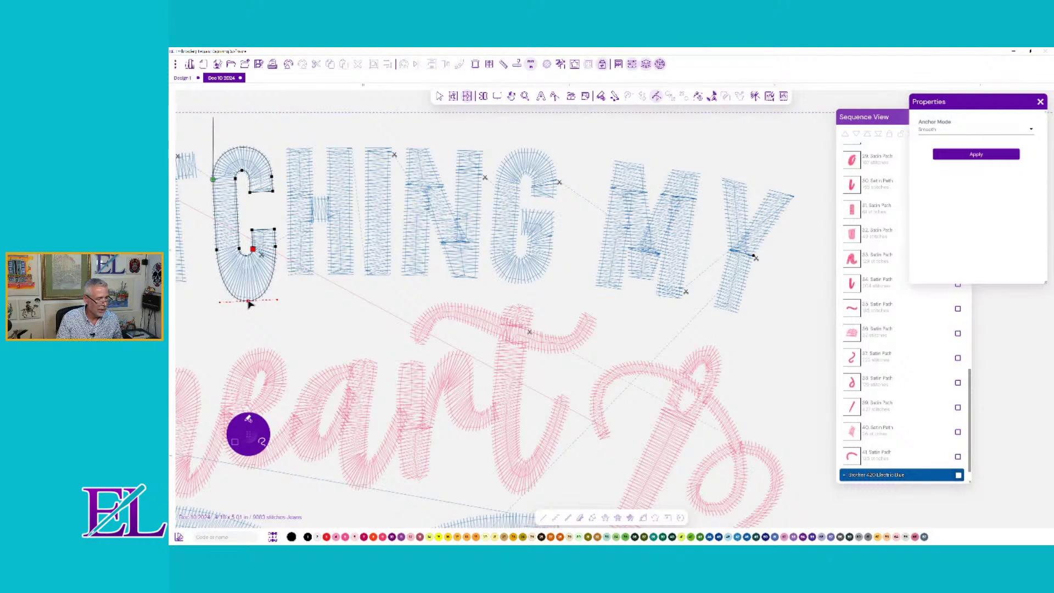
# - Change the C's bottom node to Cusp and swing its right curve handle outward to bulge that side
pyautogui.rightClick(248, 301)
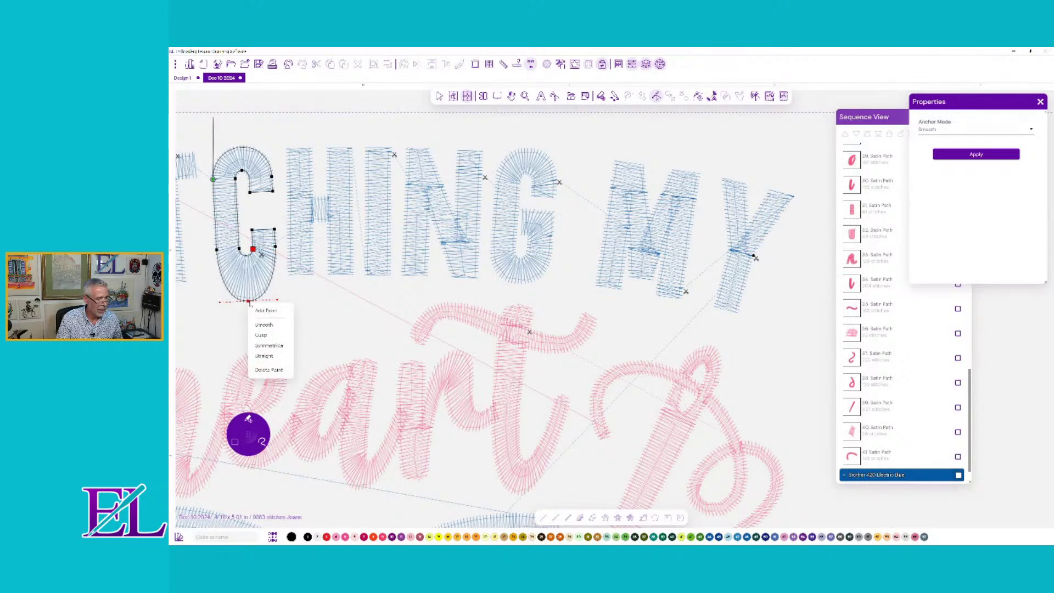
pyautogui.click(268, 337)
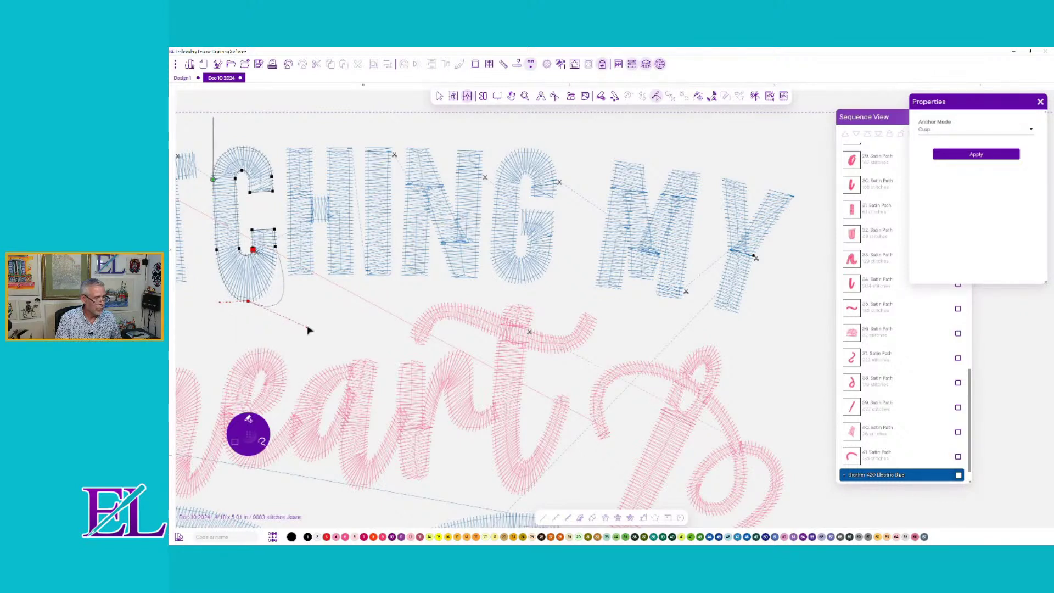
pyautogui.moveTo(266, 301); pyautogui.dragTo(325, 308)
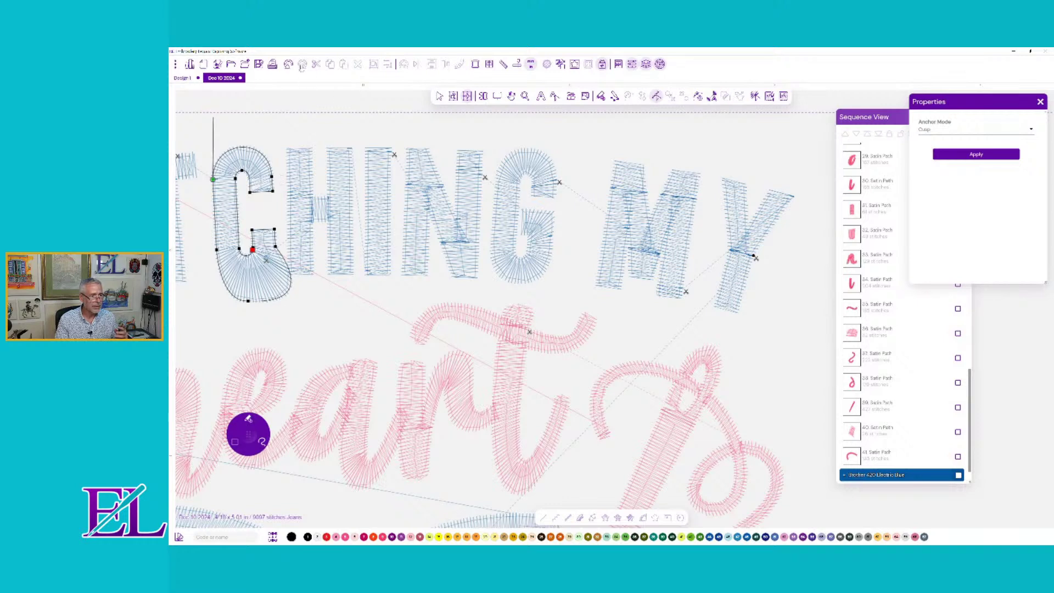
# - Undo the handle and node changes on the C's outline, then deselect the node
pyautogui.click(288, 64)
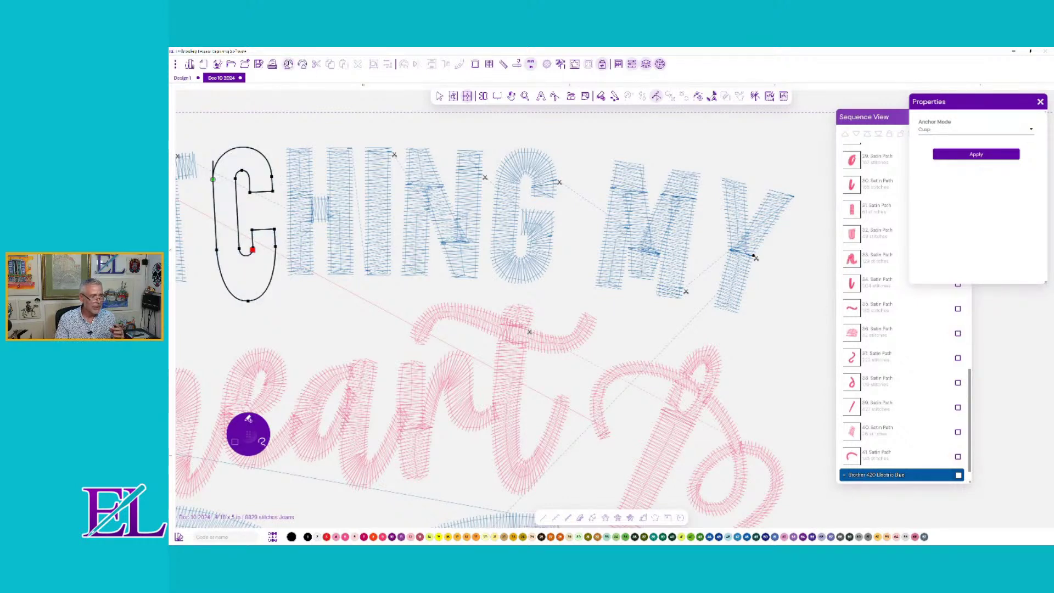
pyautogui.click(288, 64)
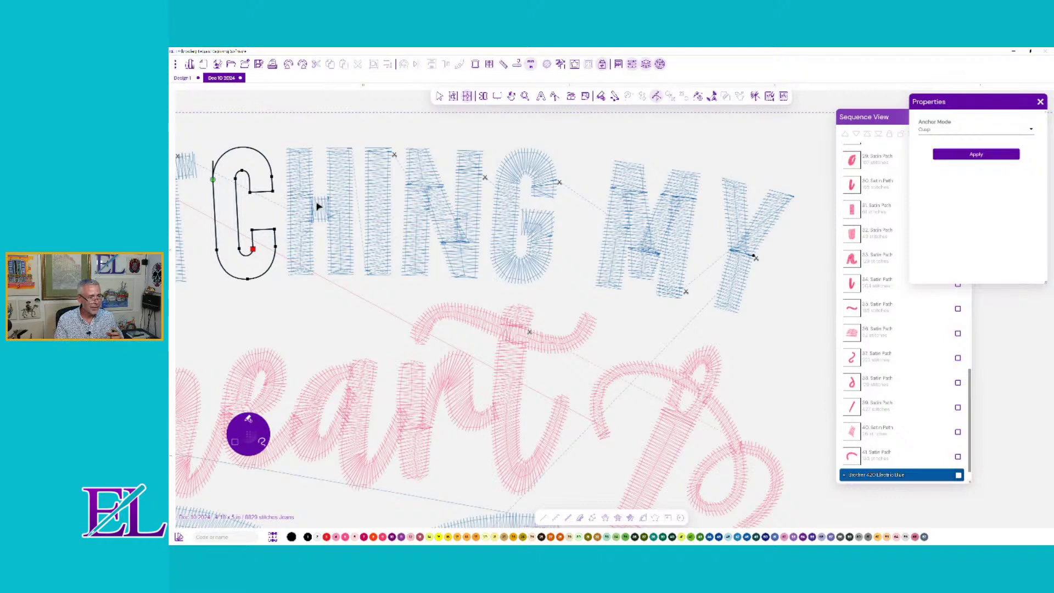
pyautogui.click(333, 309)
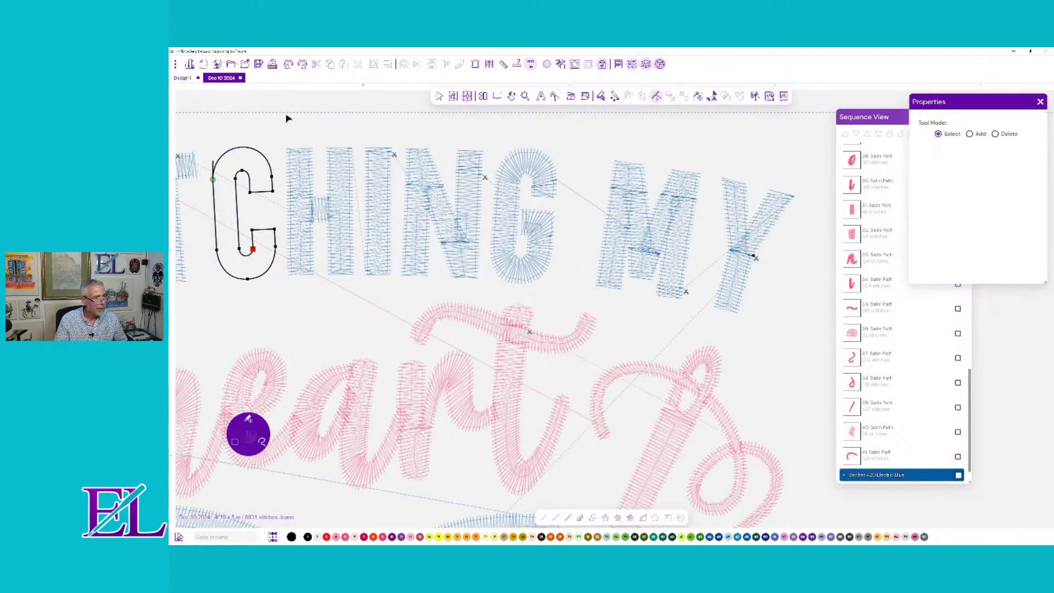
# - Leave path editing, select the C's outline and regenerate its satin stitches
pyautogui.click(439, 96)
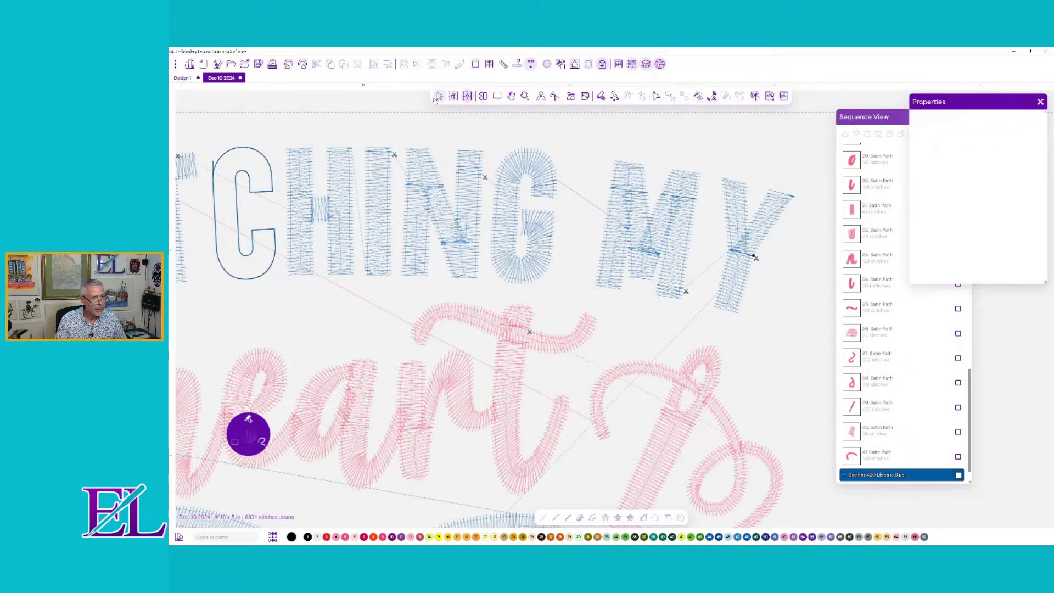
pyautogui.click(272, 181)
pyautogui.click(266, 192)
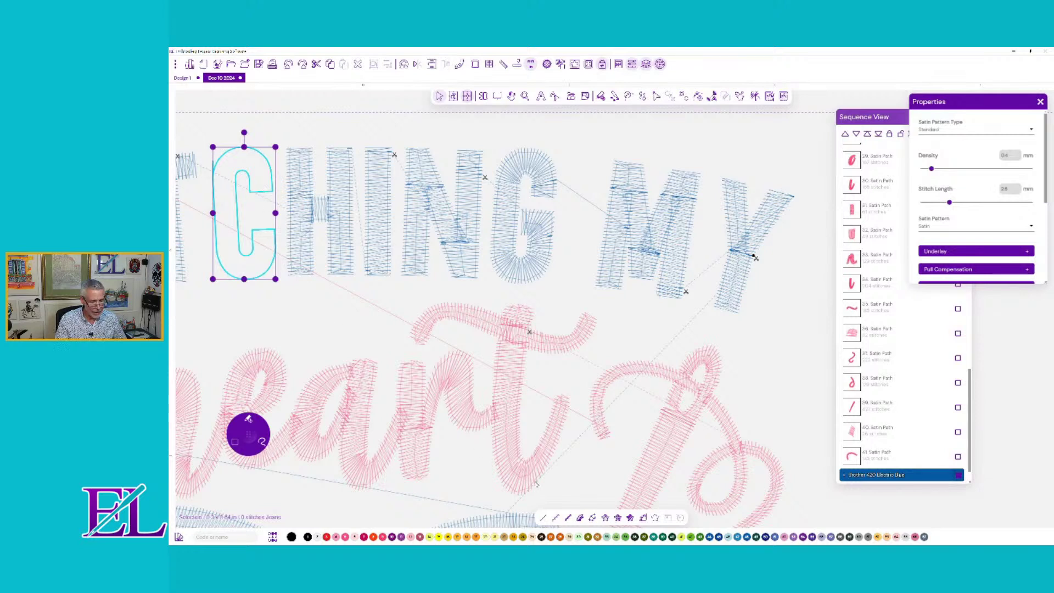
pyautogui.click(592, 518)
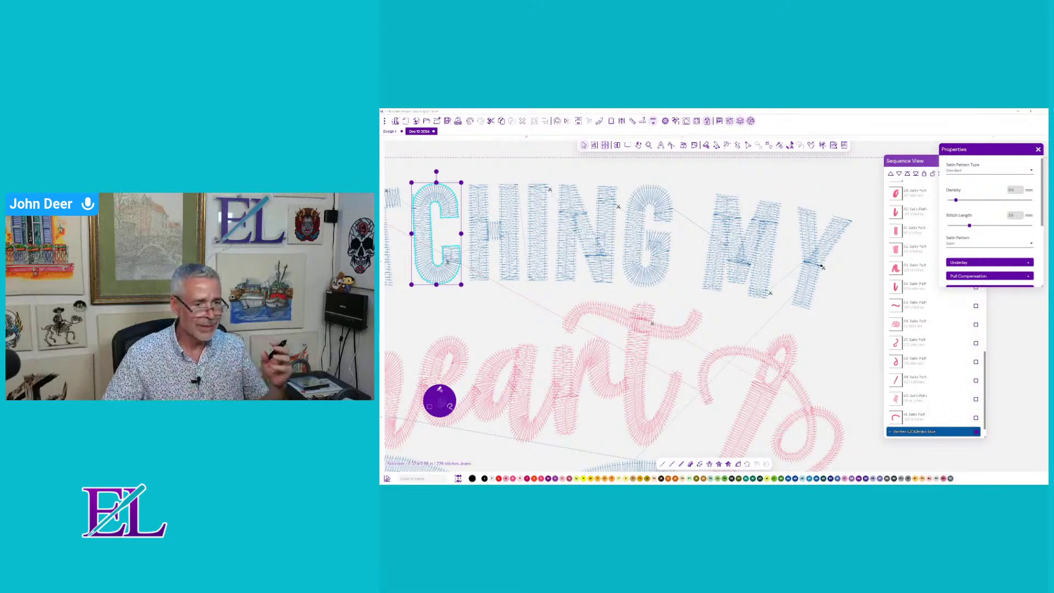
# - Review the complete heart design with all its lettering and nothing selected
pyautogui.scroll(1, 575, 200)
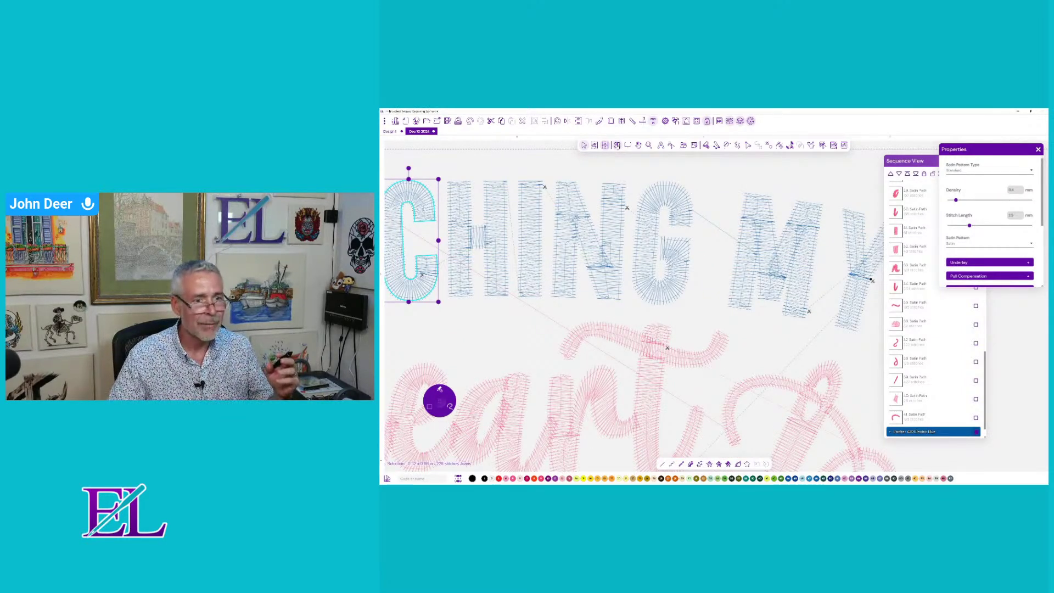
pyautogui.scroll(-5, 624, 345)
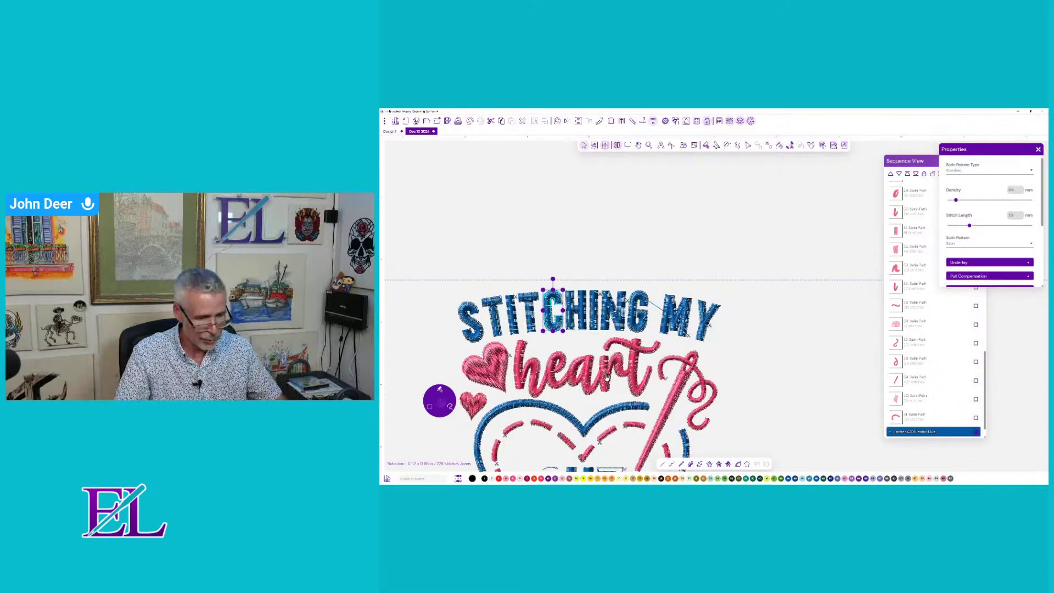
pyautogui.moveTo(585, 364); pyautogui.dragTo(641, 255)
pyautogui.scroll(-3, 642, 254)
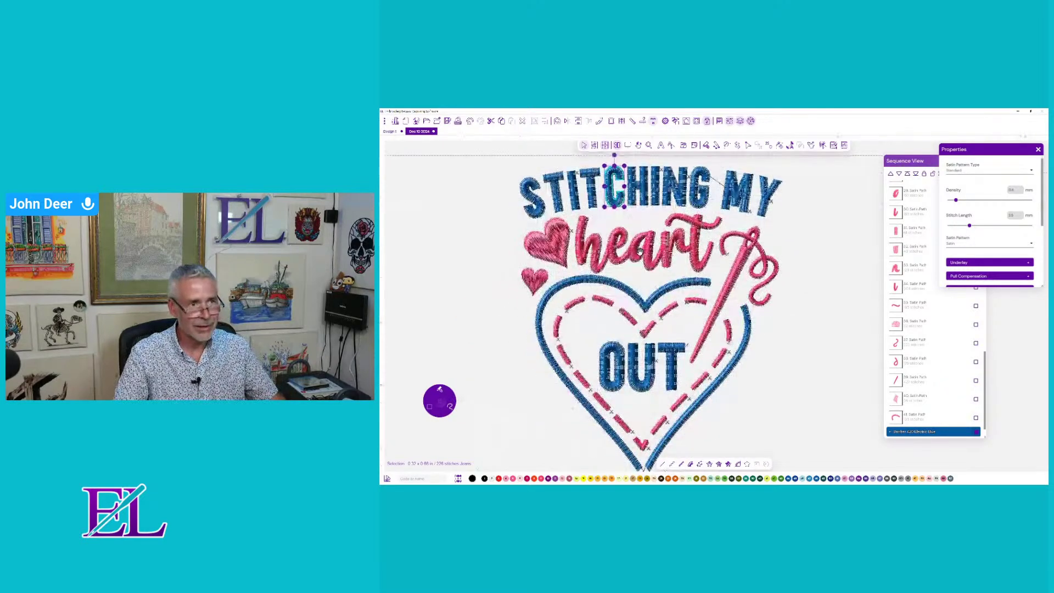
pyautogui.scroll(1, 643, 260)
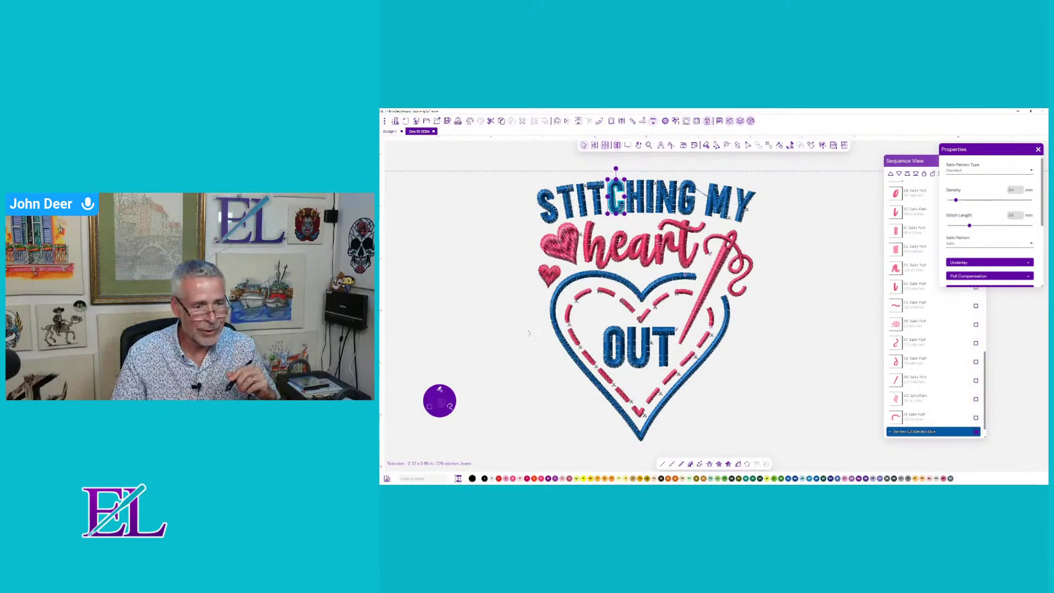
pyautogui.click(531, 330)
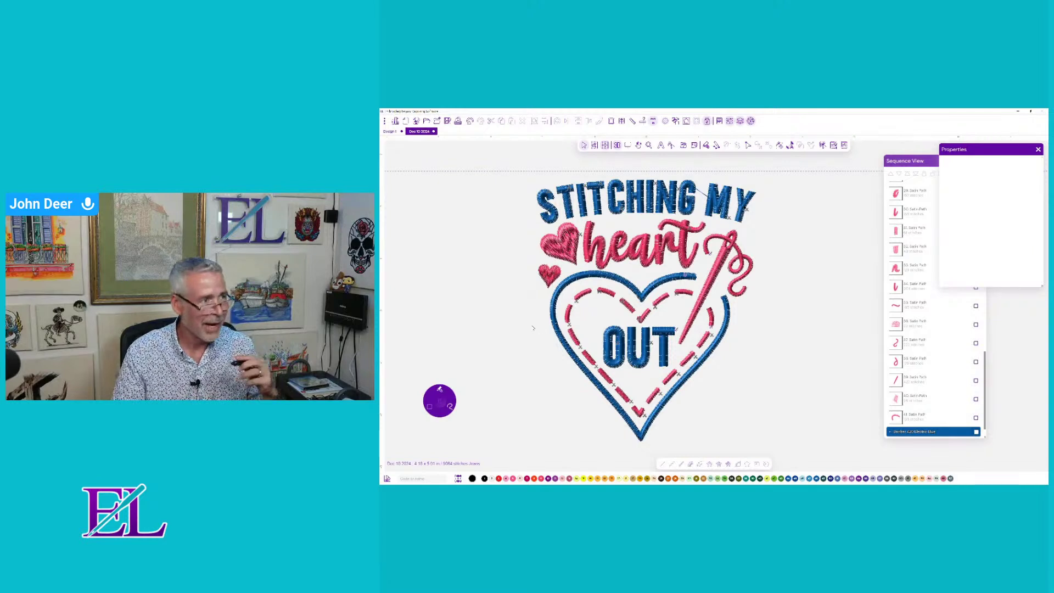